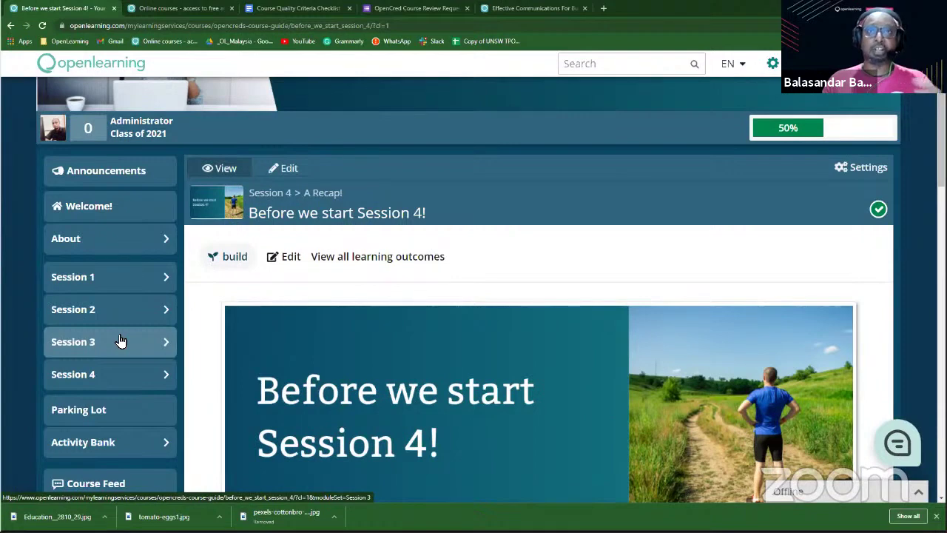
Step: Open the page "A place to market your OpenCred" from the OpenCred Review and Marketplace section of Session 4
{"action": "scroll", "coordinate": [120, 339], "scroll_direction": "down", "scroll_amount": 1}
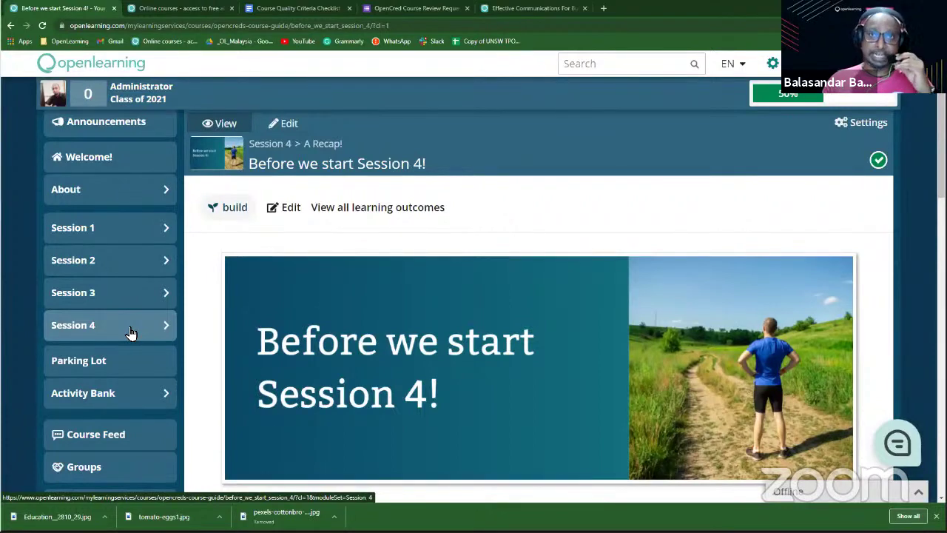
{"action": "left_click", "coordinate": [130, 333]}
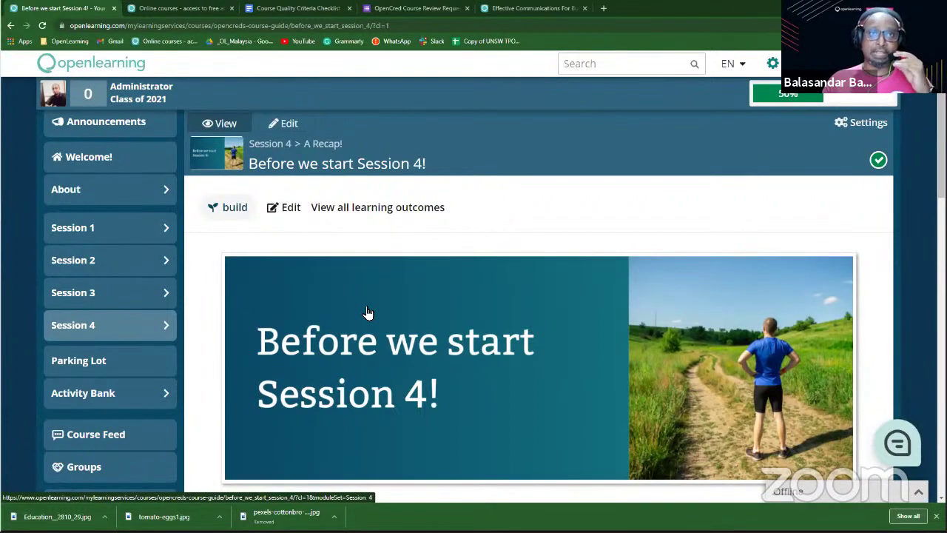
{"action": "scroll", "coordinate": [367, 312], "scroll_direction": "down", "scroll_amount": 5}
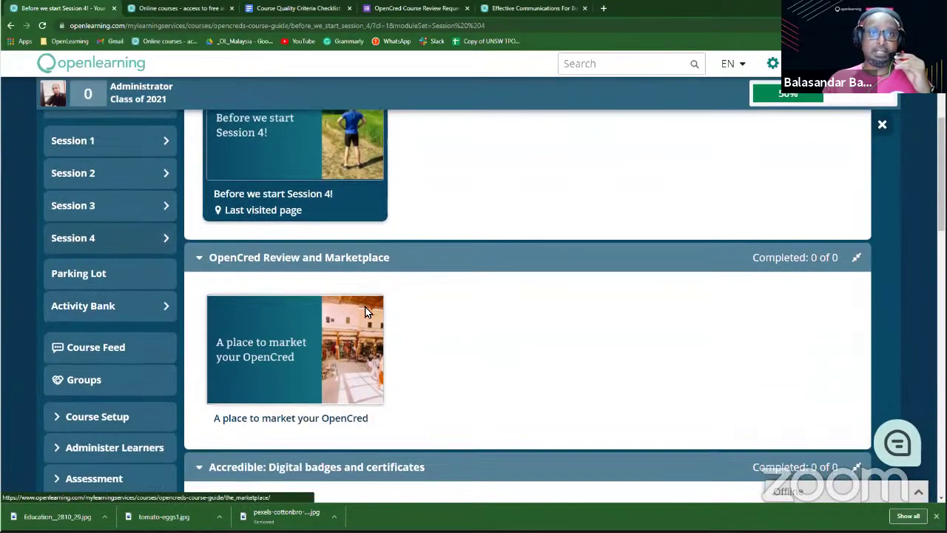
{"action": "scroll", "coordinate": [367, 313], "scroll_direction": "up", "scroll_amount": 3}
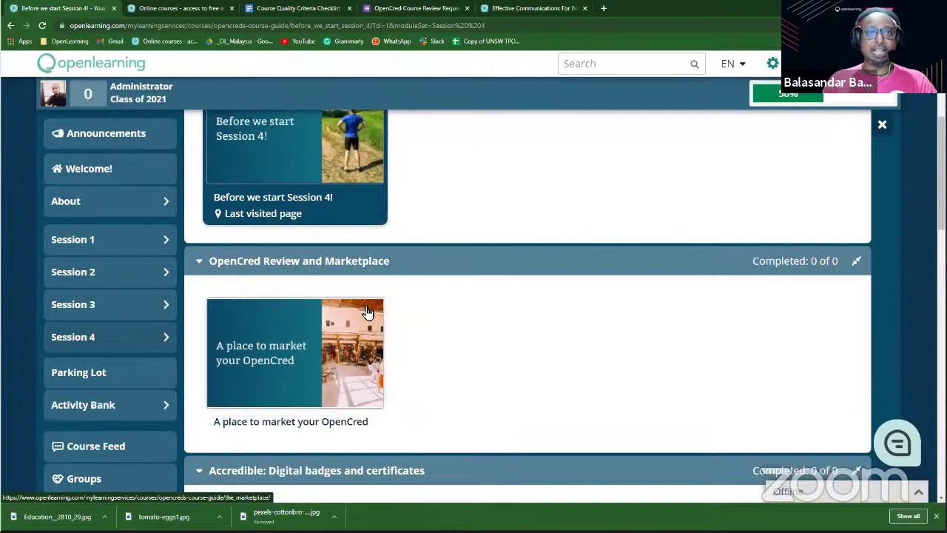
{"action": "scroll", "coordinate": [367, 312], "scroll_direction": "down", "scroll_amount": 1}
{"action": "left_click", "coordinate": [335, 316]}
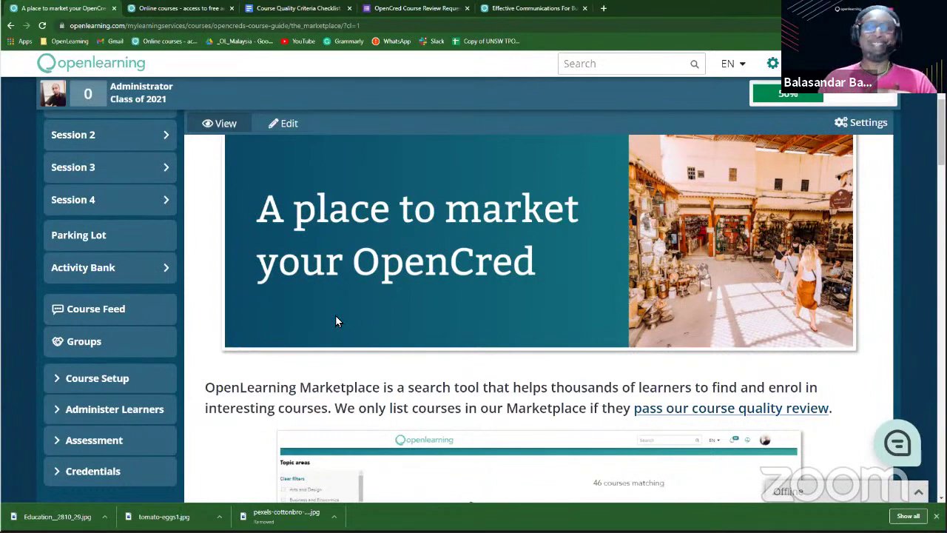
Step: Switch to the OpenLearning home page and look through its introductory sections down to the course listing
{"action": "left_click", "coordinate": [178, 7]}
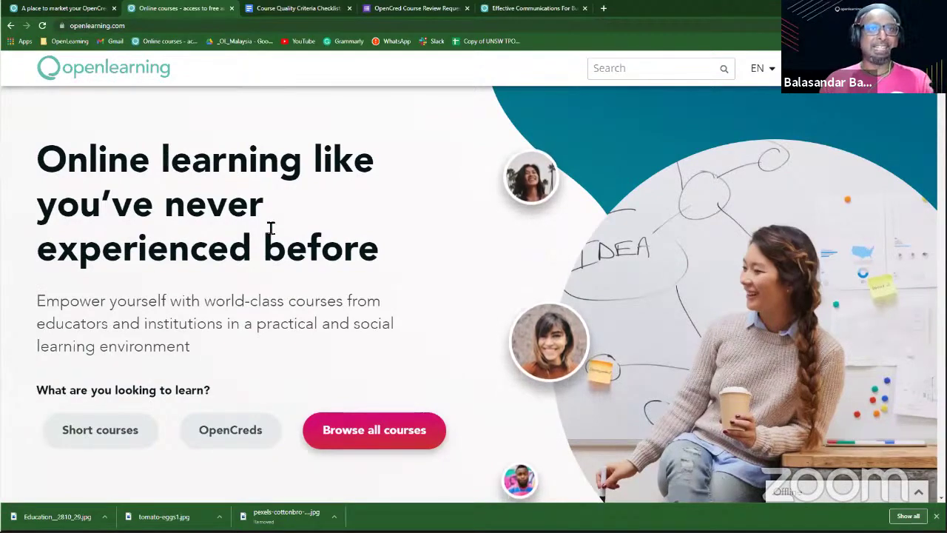
{"action": "scroll", "coordinate": [270, 228], "scroll_direction": "down", "scroll_amount": 2}
{"action": "scroll", "coordinate": [270, 229], "scroll_direction": "down", "scroll_amount": 8}
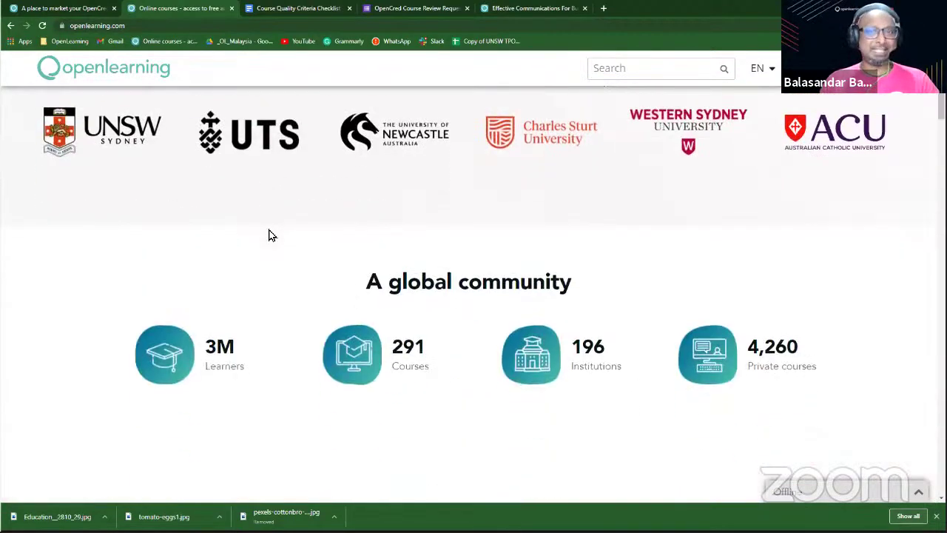
{"action": "scroll", "coordinate": [270, 236], "scroll_direction": "down", "scroll_amount": 3}
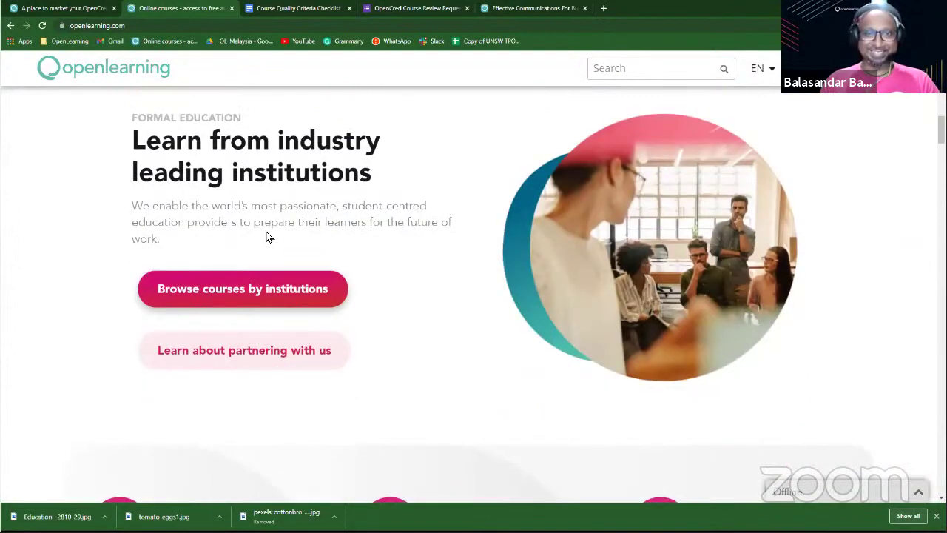
{"action": "scroll", "coordinate": [269, 237], "scroll_direction": "down", "scroll_amount": 12}
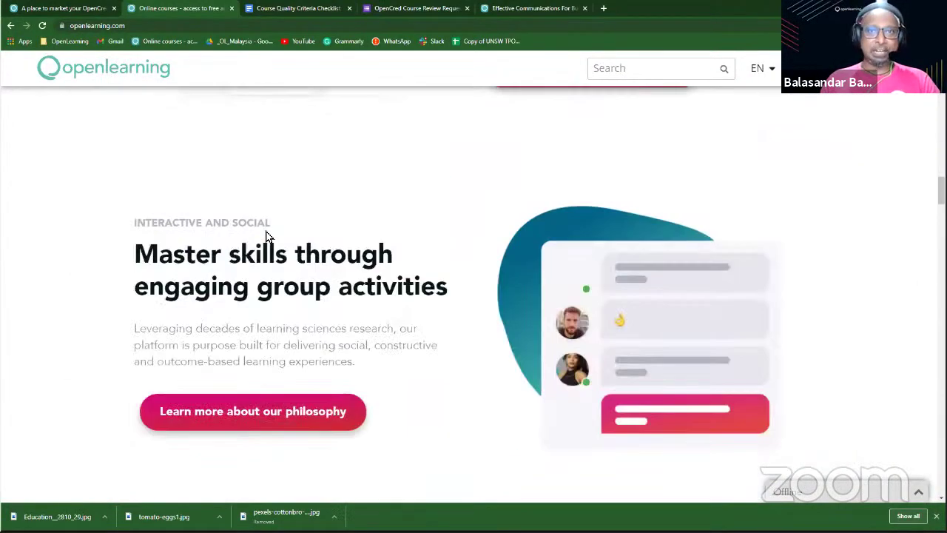
{"action": "scroll", "coordinate": [268, 237], "scroll_direction": "down", "scroll_amount": 14}
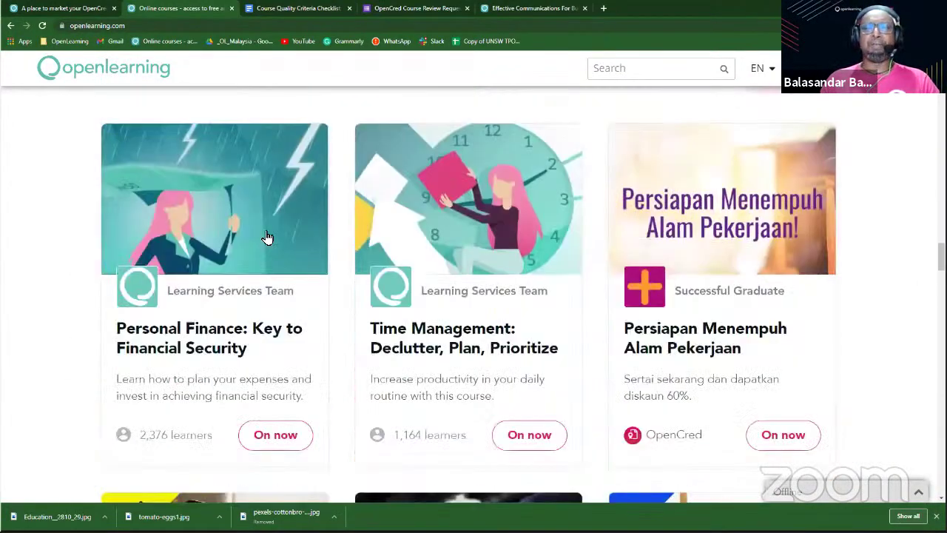
{"action": "scroll", "coordinate": [268, 237], "scroll_direction": "down", "scroll_amount": 5}
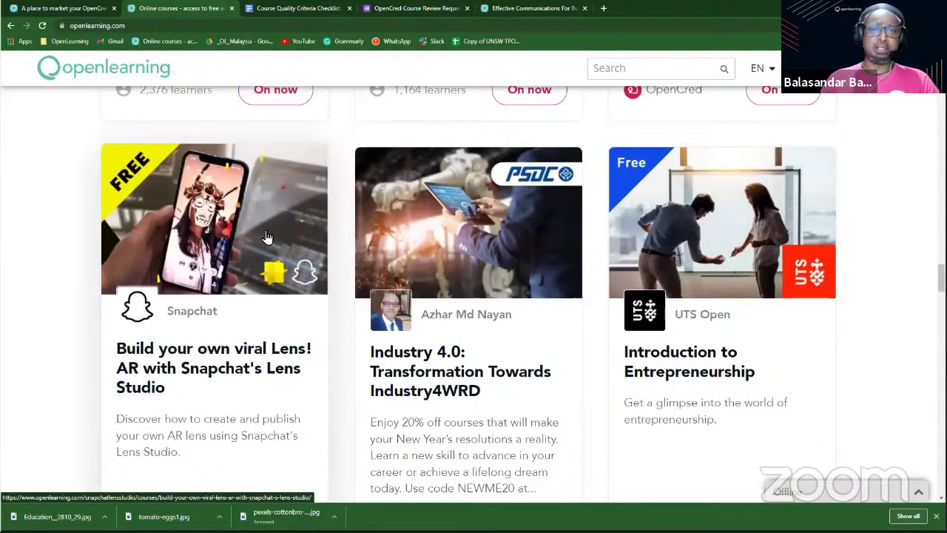
Step: Examine the course cards in the home page's Courses section, comparing their providers, descriptions and enrolment status
{"action": "scroll", "coordinate": [268, 237], "scroll_direction": "down", "scroll_amount": 1}
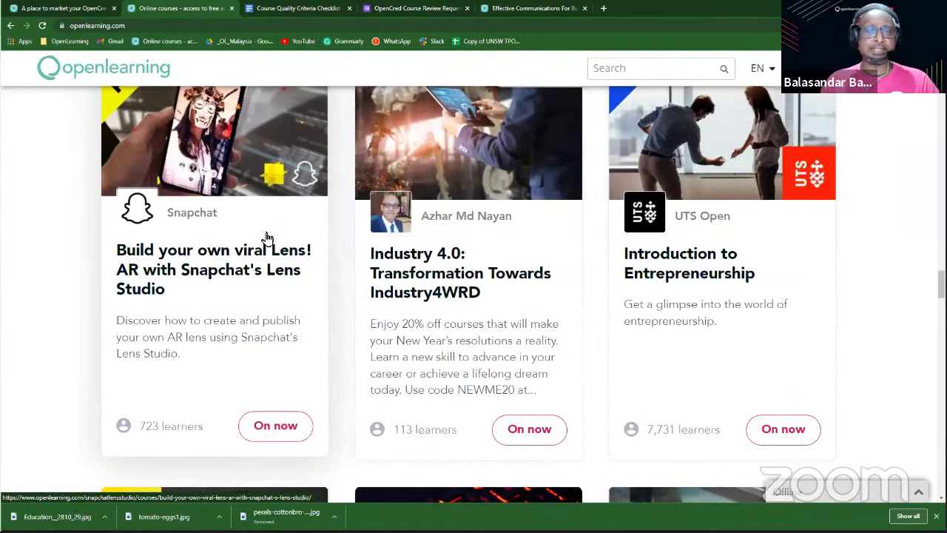
{"action": "scroll", "coordinate": [268, 237], "scroll_direction": "down", "scroll_amount": 5}
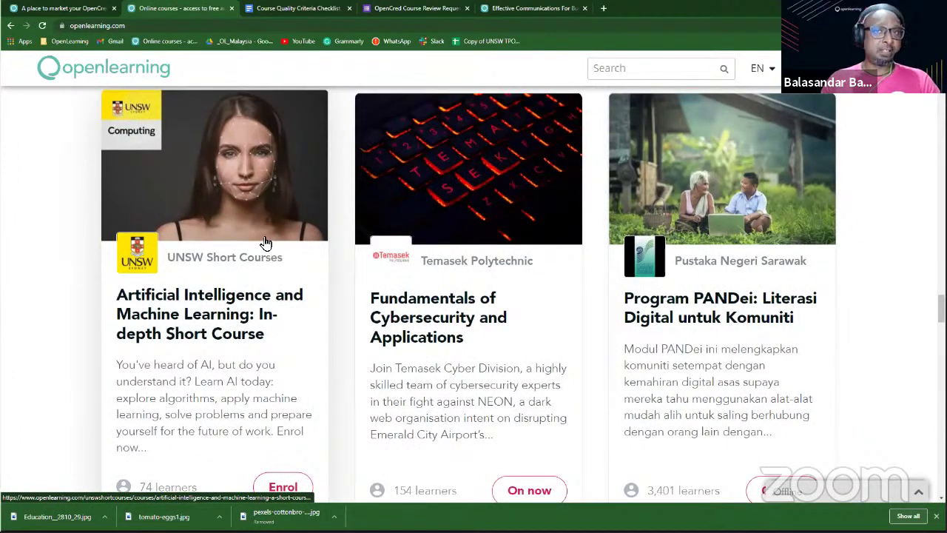
{"action": "scroll", "coordinate": [266, 243], "scroll_direction": "down", "scroll_amount": 6}
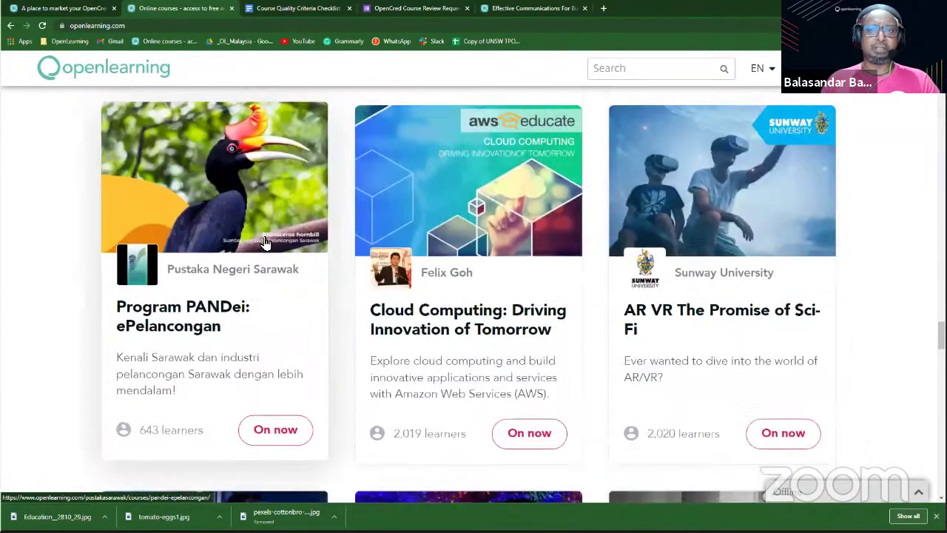
{"action": "scroll", "coordinate": [266, 243], "scroll_direction": "down", "scroll_amount": 6}
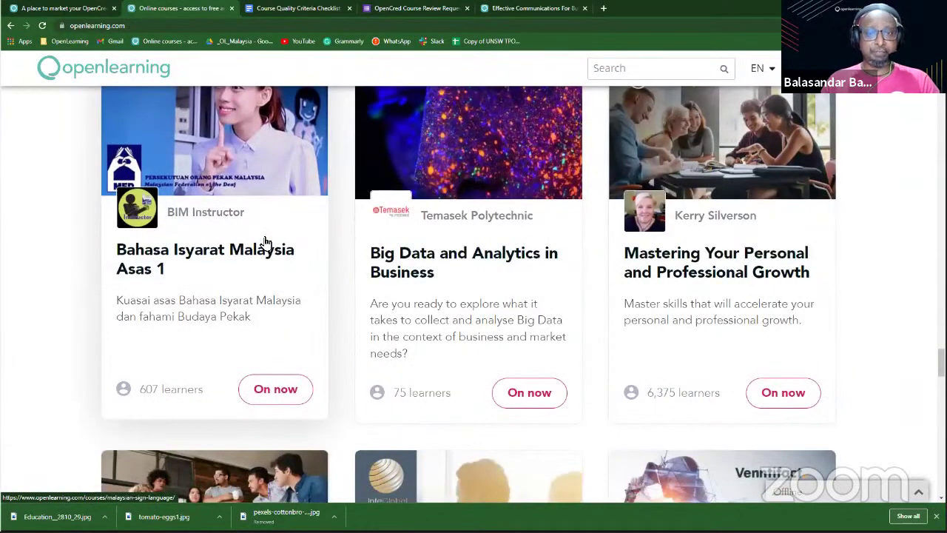
{"action": "scroll", "coordinate": [265, 243], "scroll_direction": "up", "scroll_amount": 6}
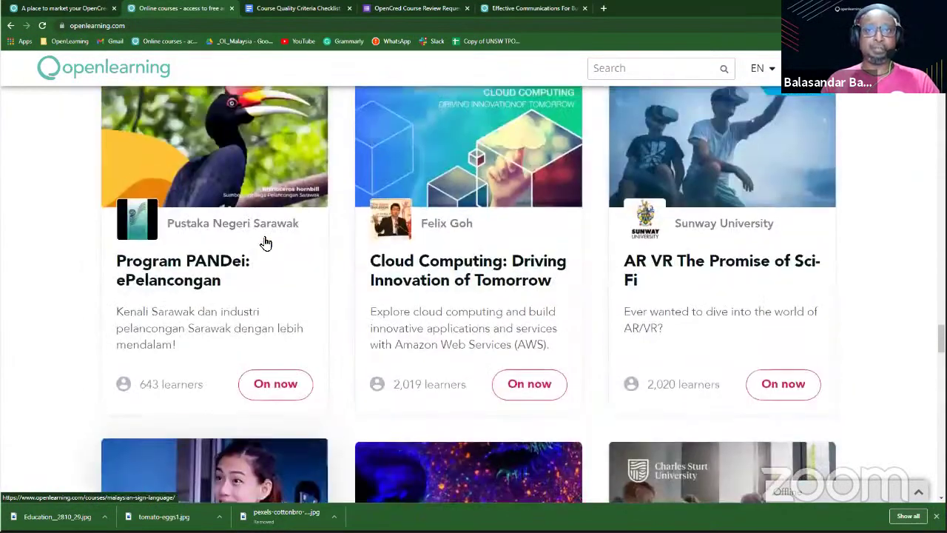
{"action": "scroll", "coordinate": [266, 243], "scroll_direction": "up", "scroll_amount": 3}
{"action": "scroll", "coordinate": [266, 243], "scroll_direction": "up", "scroll_amount": 6}
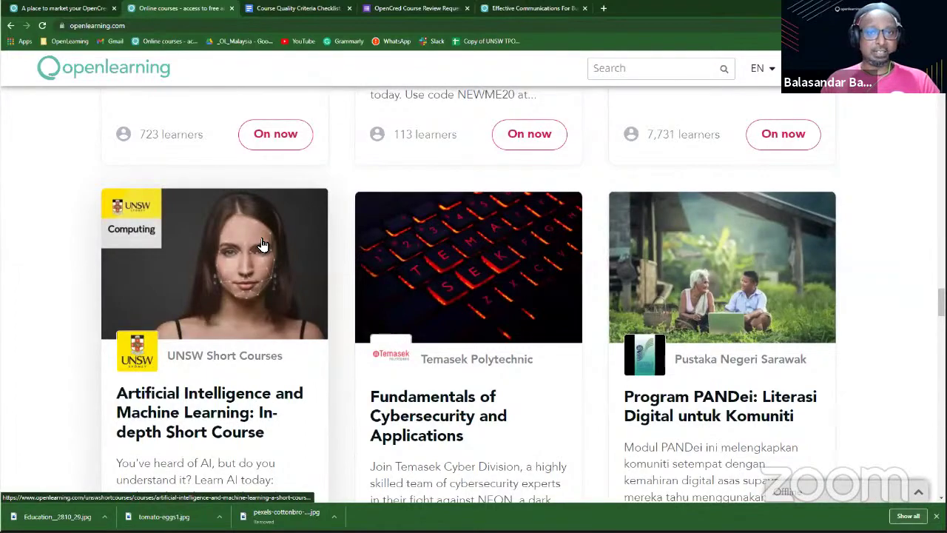
{"action": "scroll", "coordinate": [263, 244], "scroll_direction": "down", "scroll_amount": 3}
{"action": "scroll", "coordinate": [263, 244], "scroll_direction": "down", "scroll_amount": 5}
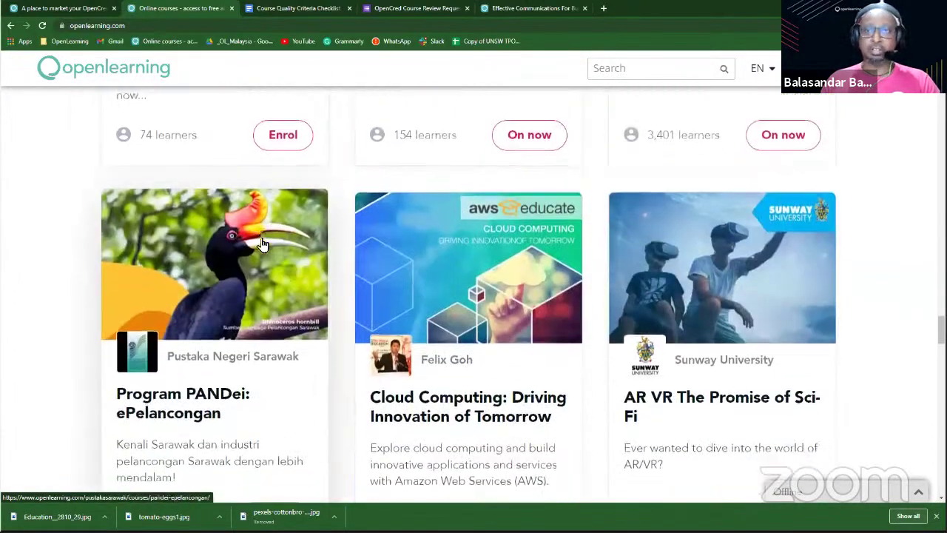
{"action": "scroll", "coordinate": [262, 245], "scroll_direction": "down", "scroll_amount": 9}
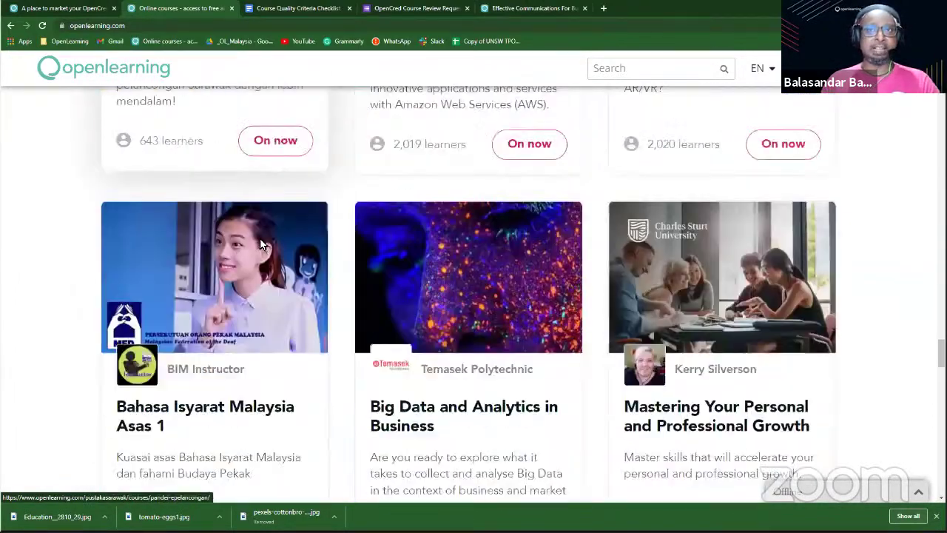
{"action": "scroll", "coordinate": [260, 244], "scroll_direction": "down", "scroll_amount": 8}
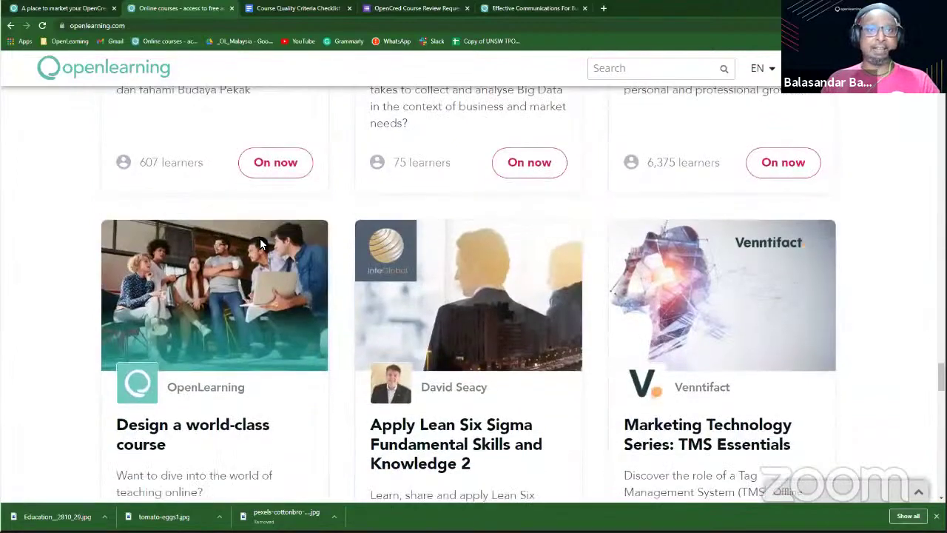
{"action": "scroll", "coordinate": [260, 245], "scroll_direction": "up", "scroll_amount": 7}
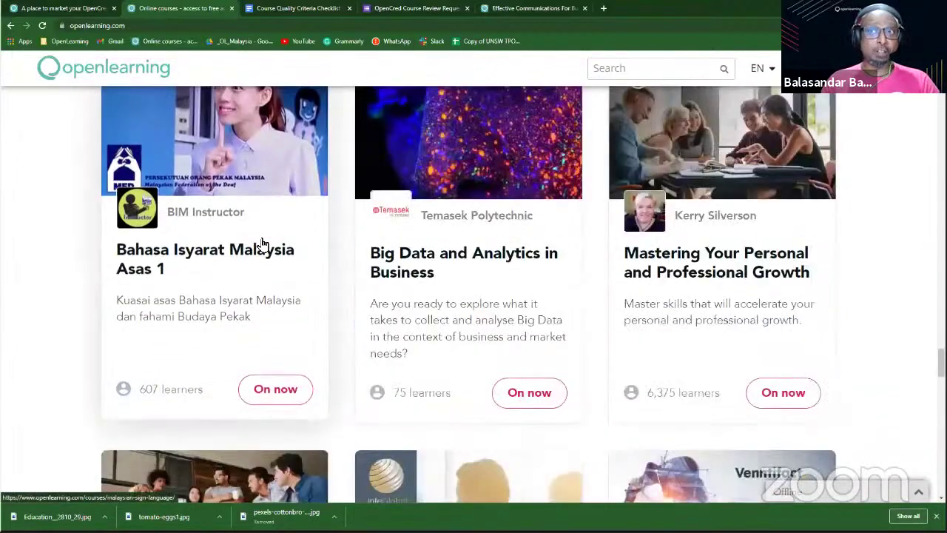
{"action": "scroll", "coordinate": [262, 244], "scroll_direction": "up", "scroll_amount": 6}
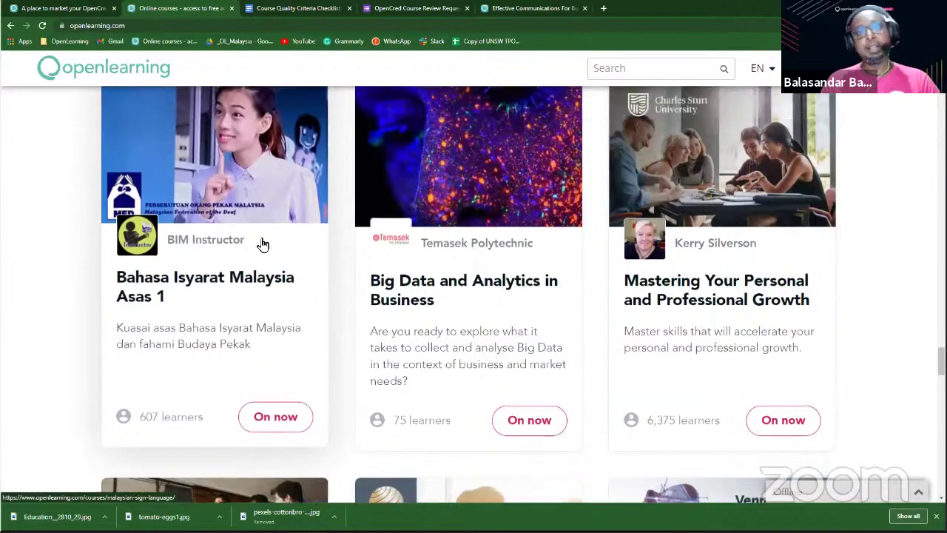
{"action": "scroll", "coordinate": [262, 244], "scroll_direction": "up", "scroll_amount": 10}
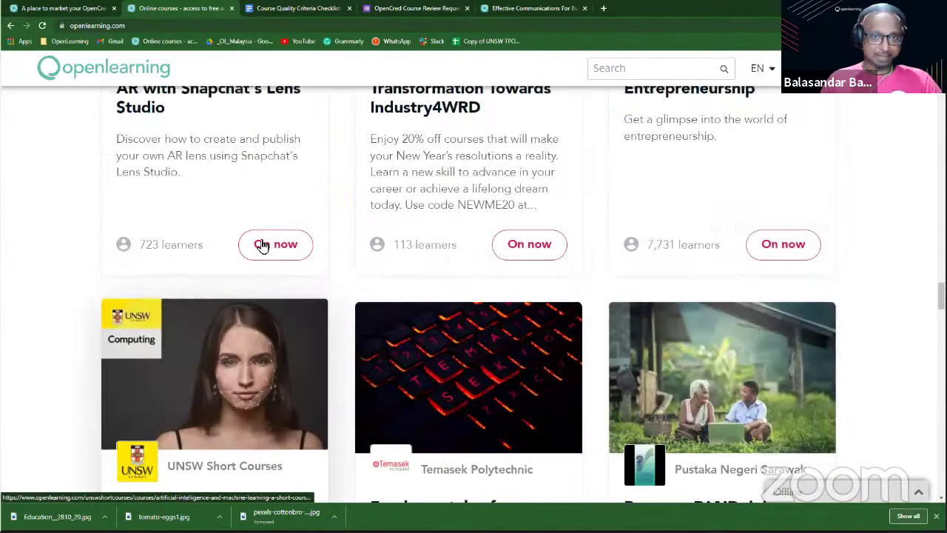
Step: Return to the home page's introduction and browse the marketplace for OpenCreds only
{"action": "scroll", "coordinate": [262, 245], "scroll_direction": "up", "scroll_amount": 15}
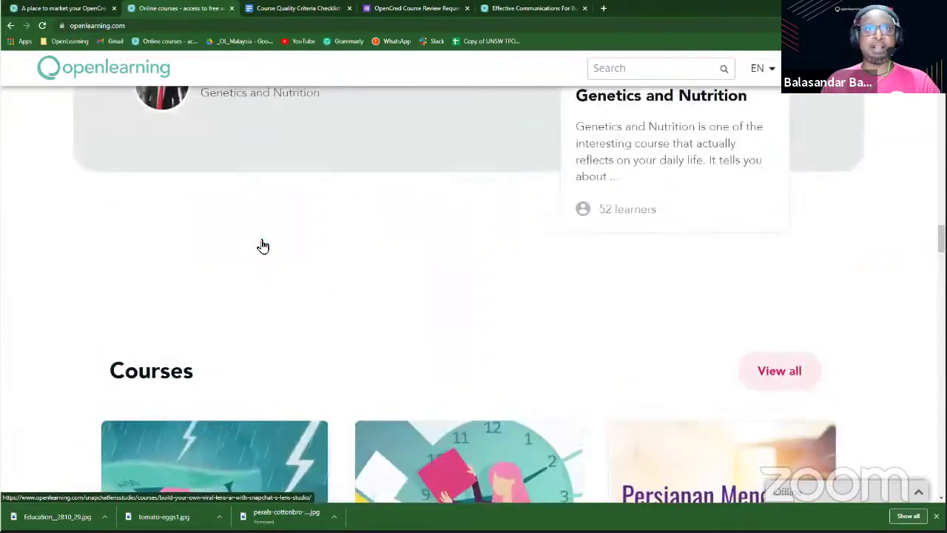
{"action": "scroll", "coordinate": [262, 245], "scroll_direction": "up", "scroll_amount": 15}
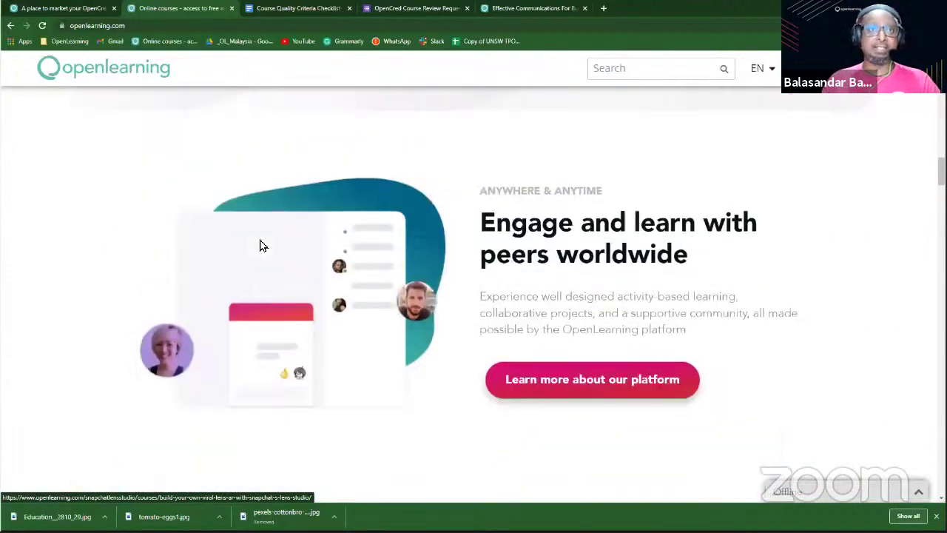
{"action": "scroll", "coordinate": [222, 274], "scroll_direction": "up", "scroll_amount": 4}
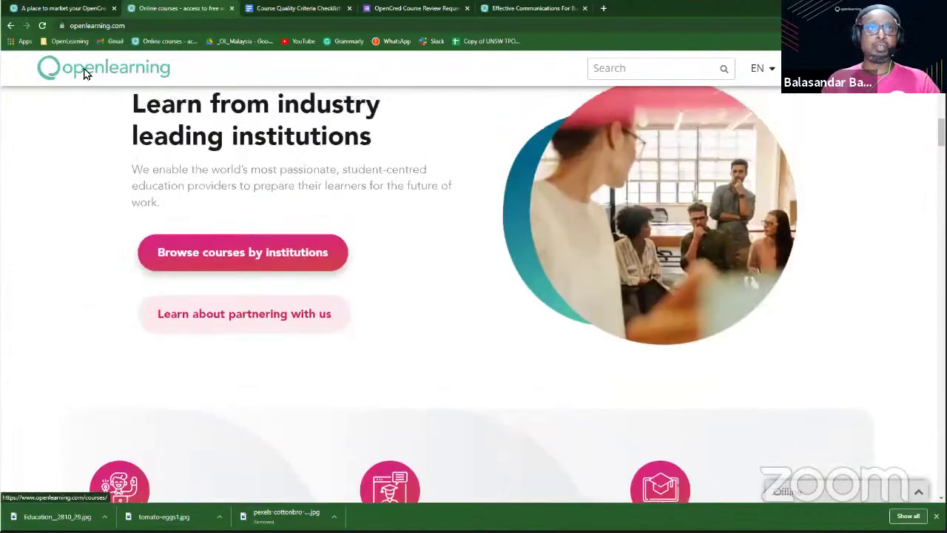
{"action": "scroll", "coordinate": [222, 275], "scroll_direction": "down", "scroll_amount": 3}
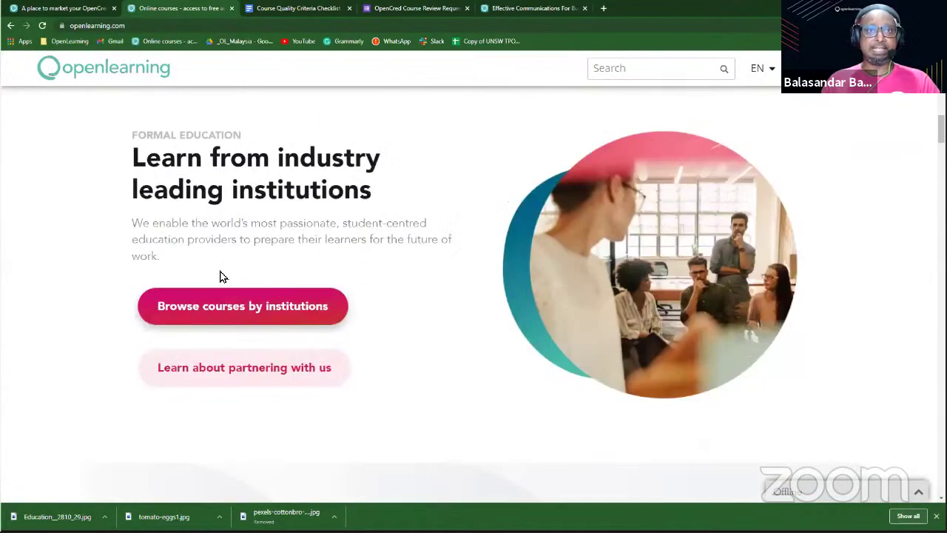
{"action": "scroll", "coordinate": [222, 275], "scroll_direction": "up", "scroll_amount": 6}
{"action": "scroll", "coordinate": [223, 274], "scroll_direction": "up", "scroll_amount": 5}
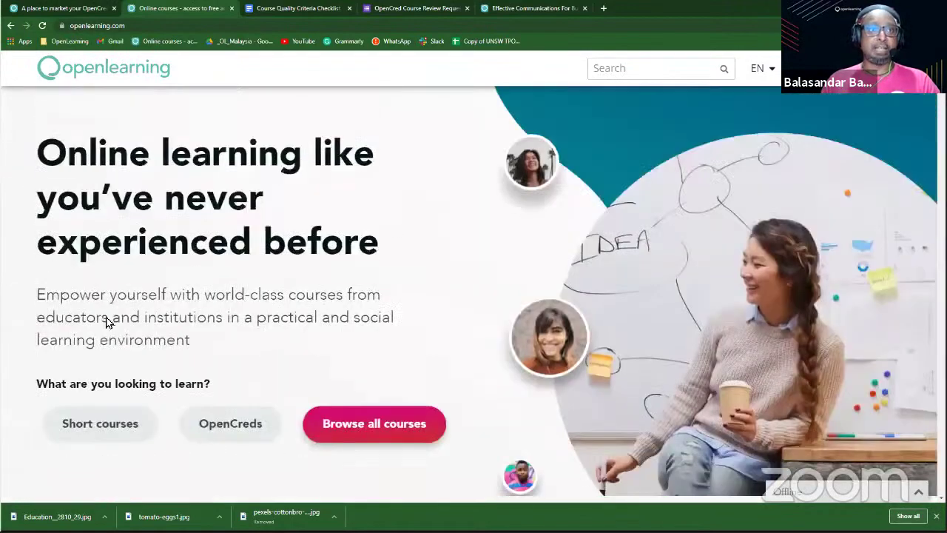
{"action": "scroll", "coordinate": [105, 321], "scroll_direction": "down", "scroll_amount": 1}
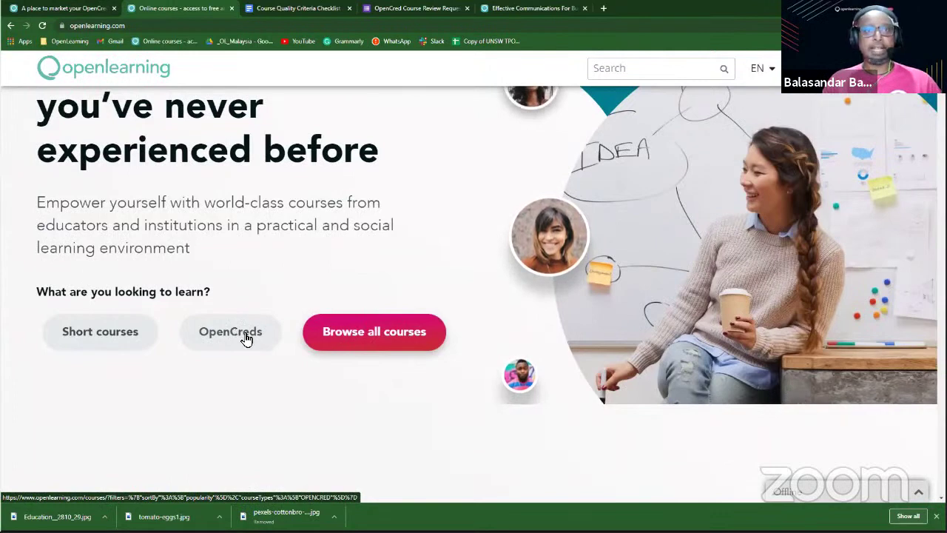
{"action": "left_click", "coordinate": [243, 338]}
{"action": "left_click", "coordinate": [246, 339]}
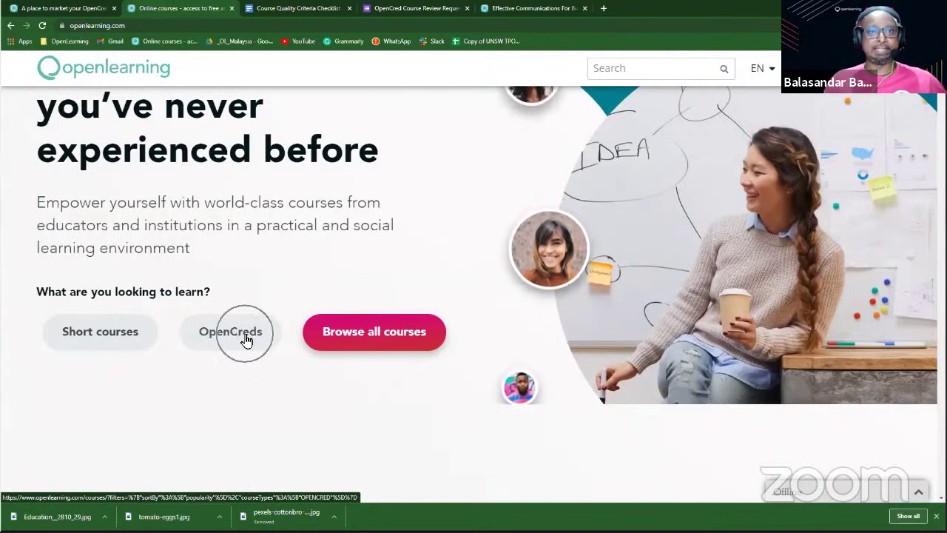
{"action": "left_click", "coordinate": [247, 339]}
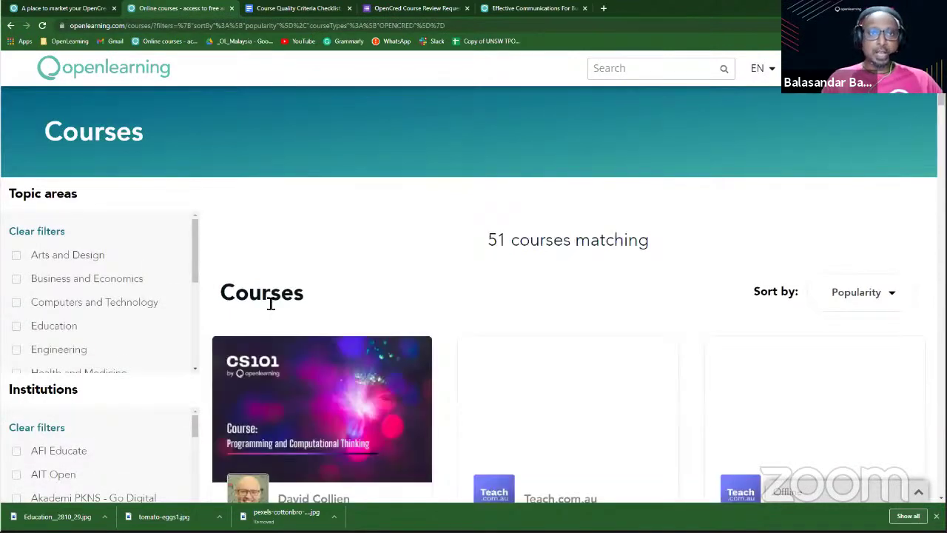
Step: Examine the OpenCred course cards and the course type filter in the marketplace results
{"action": "scroll", "coordinate": [398, 288], "scroll_direction": "down", "scroll_amount": 3}
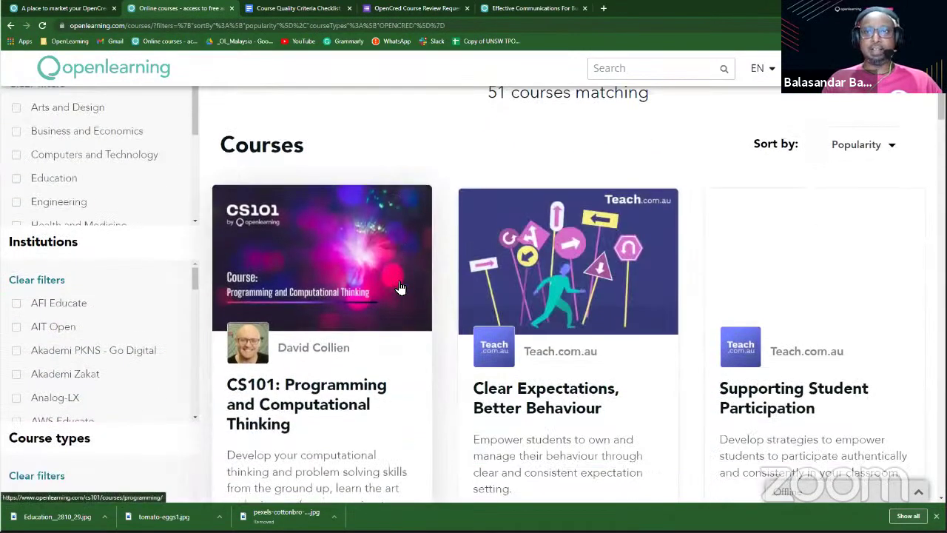
{"action": "scroll", "coordinate": [400, 287], "scroll_direction": "down", "scroll_amount": 3}
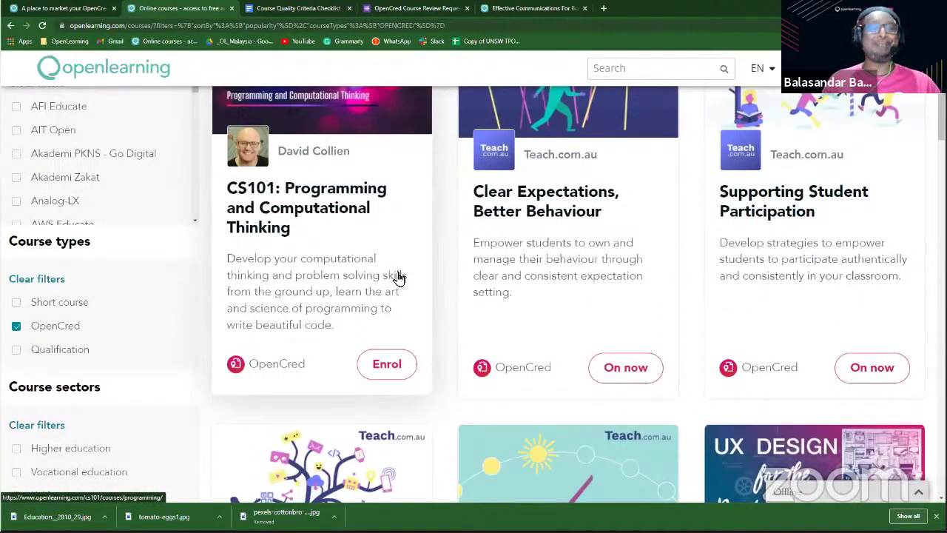
{"action": "scroll", "coordinate": [396, 275], "scroll_direction": "up", "scroll_amount": 1}
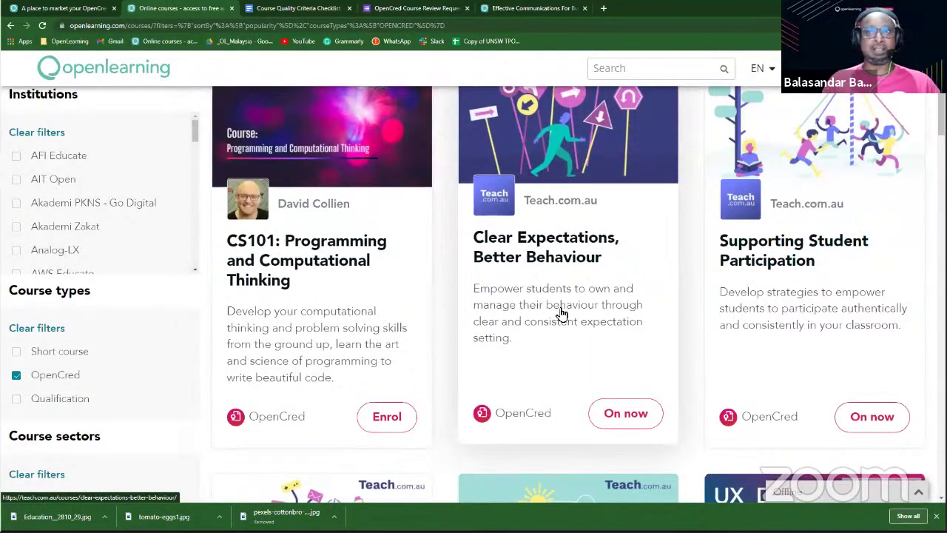
{"action": "scroll", "coordinate": [561, 313], "scroll_direction": "down", "scroll_amount": 1}
{"action": "scroll", "coordinate": [561, 314], "scroll_direction": "down", "scroll_amount": 3}
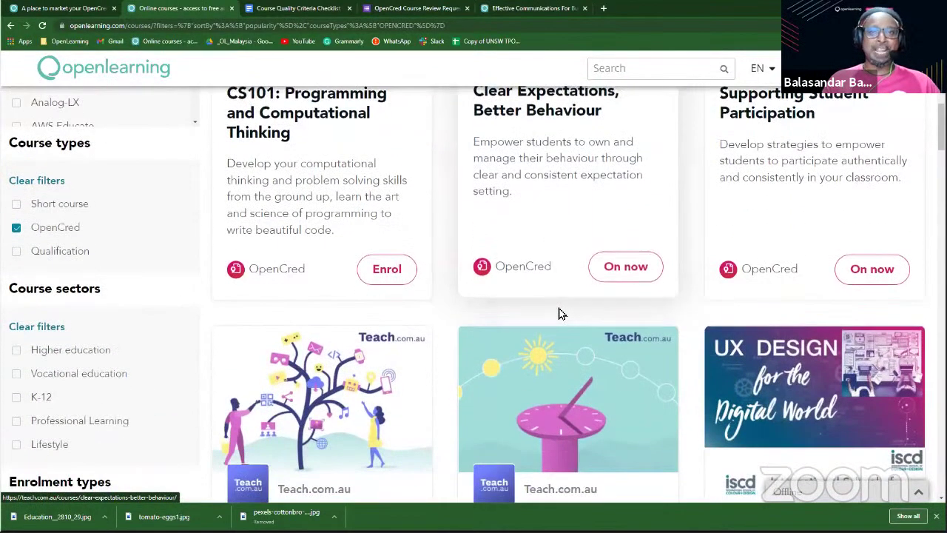
Step: Examine more OpenCred course cards further down the marketplace results, including those from Teach.com.au and the International School of Colour and Design
{"action": "scroll", "coordinate": [561, 314], "scroll_direction": "down", "scroll_amount": 1}
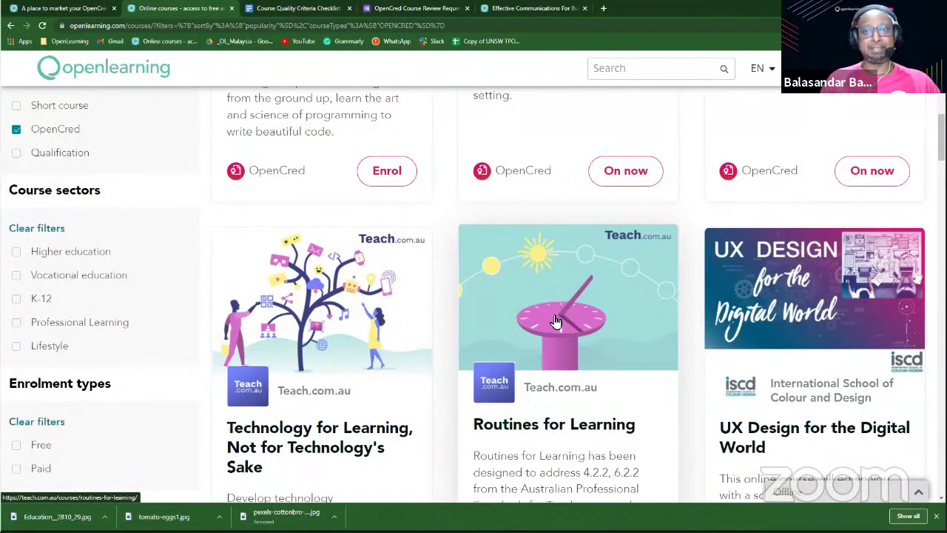
{"action": "scroll", "coordinate": [562, 314], "scroll_direction": "down", "scroll_amount": 3}
{"action": "scroll", "coordinate": [556, 323], "scroll_direction": "down", "scroll_amount": 4}
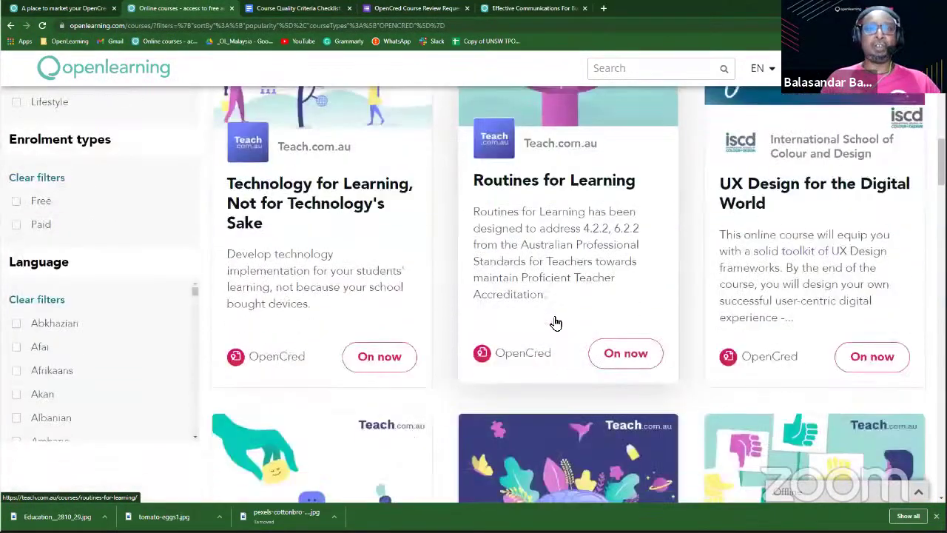
{"action": "scroll", "coordinate": [556, 323], "scroll_direction": "up", "scroll_amount": 2}
{"action": "scroll", "coordinate": [555, 323], "scroll_direction": "up", "scroll_amount": 6}
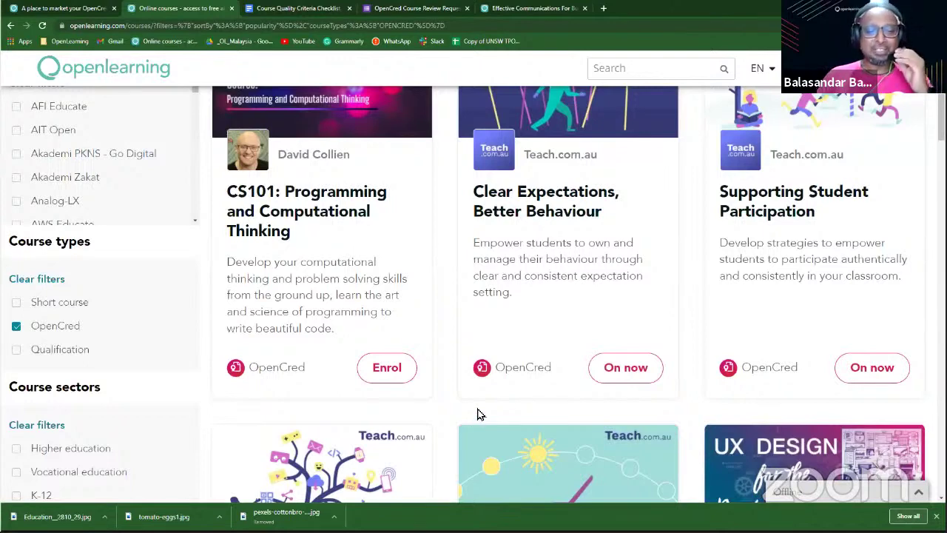
{"action": "scroll", "coordinate": [474, 424], "scroll_direction": "down", "scroll_amount": 1}
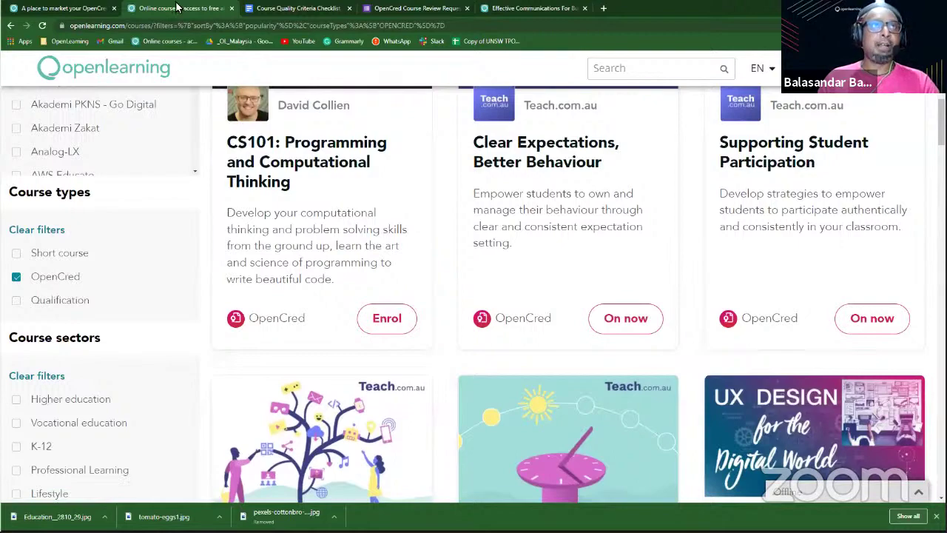
Step: Switch back to the course guide page and read its Marketplace explanation and Course Quality Review section
{"action": "key", "text": "ctrl+shift+Tab"}
{"action": "scroll", "coordinate": [314, 287], "scroll_direction": "down", "scroll_amount": 5}
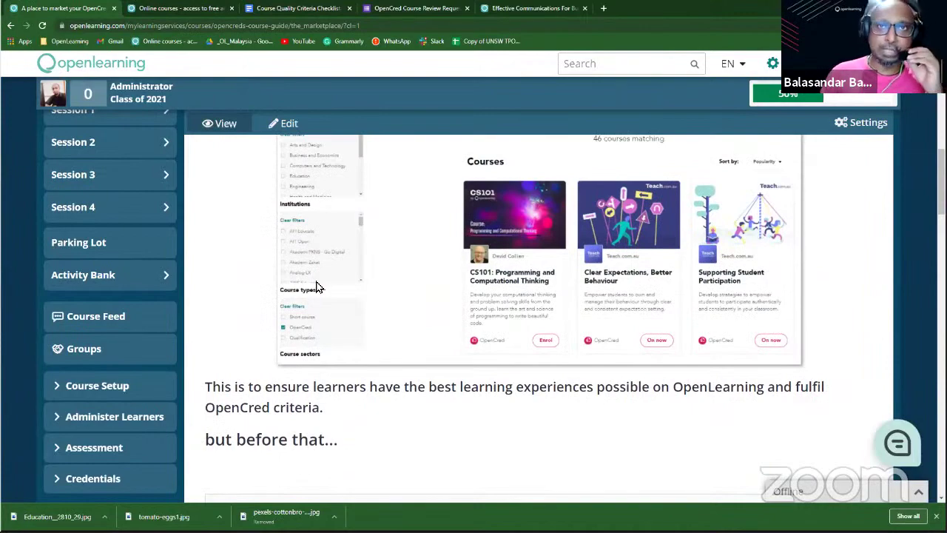
{"action": "scroll", "coordinate": [326, 291], "scroll_direction": "down", "scroll_amount": 3}
{"action": "scroll", "coordinate": [325, 292], "scroll_direction": "down", "scroll_amount": 2}
{"action": "scroll", "coordinate": [326, 292], "scroll_direction": "up", "scroll_amount": 5}
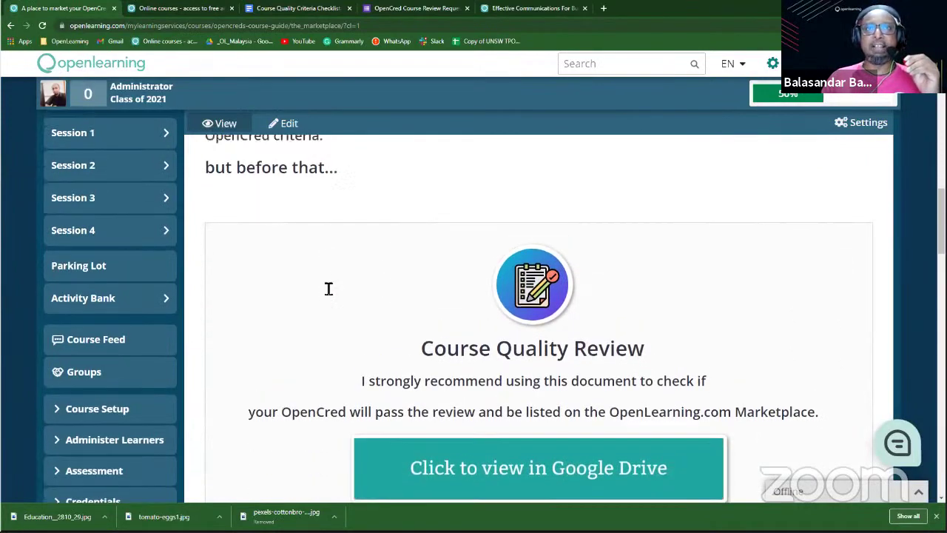
{"action": "scroll", "coordinate": [328, 288], "scroll_direction": "up", "scroll_amount": 1}
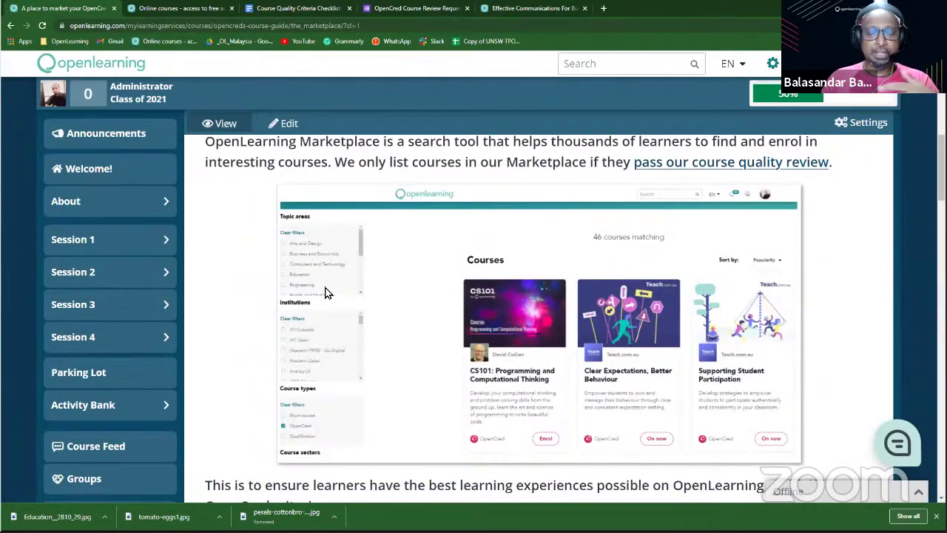
{"action": "scroll", "coordinate": [326, 291], "scroll_direction": "down", "scroll_amount": 8}
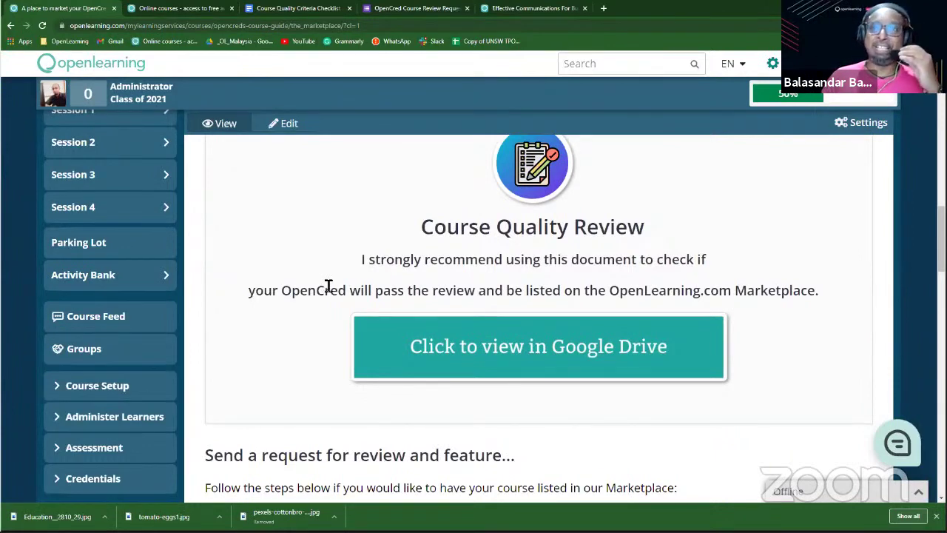
{"action": "scroll", "coordinate": [456, 349], "scroll_direction": "up", "scroll_amount": 1}
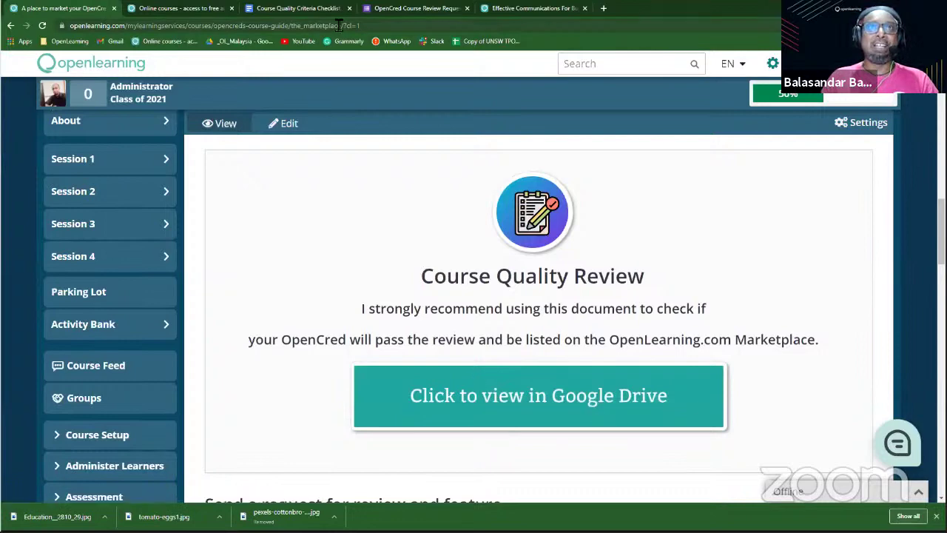
Step: Switch to the Course Quality Criteria Checklist document and review its Part A criteria from Learning Outcomes through Course Promo Page
{"action": "left_click", "coordinate": [322, 7]}
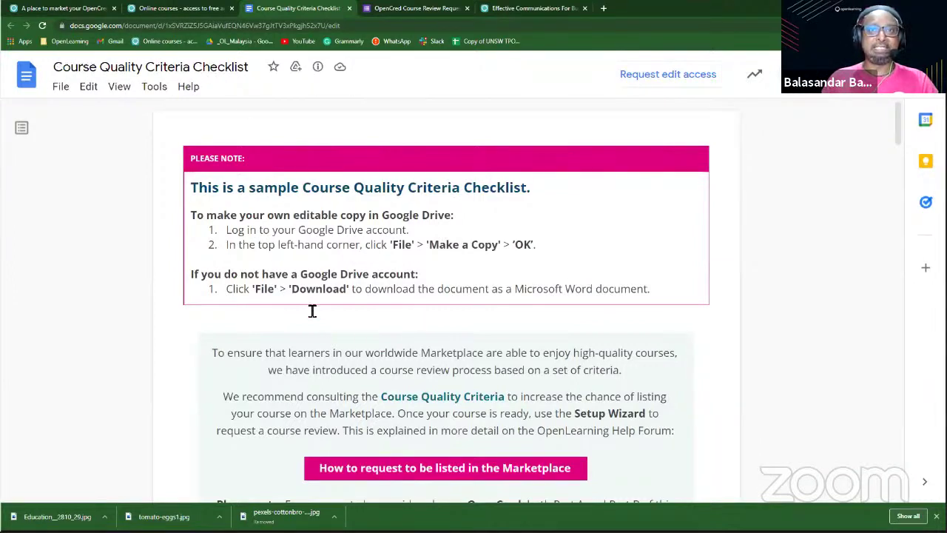
{"action": "scroll", "coordinate": [312, 311], "scroll_direction": "down", "scroll_amount": 2}
{"action": "scroll", "coordinate": [312, 310], "scroll_direction": "down", "scroll_amount": 3}
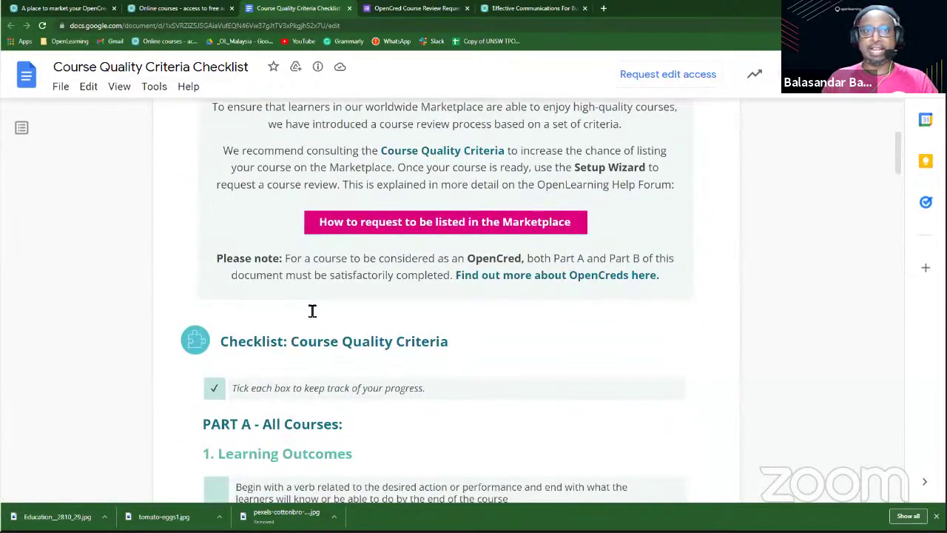
{"action": "scroll", "coordinate": [312, 311], "scroll_direction": "down", "scroll_amount": 2}
{"action": "scroll", "coordinate": [312, 310], "scroll_direction": "down", "scroll_amount": 4}
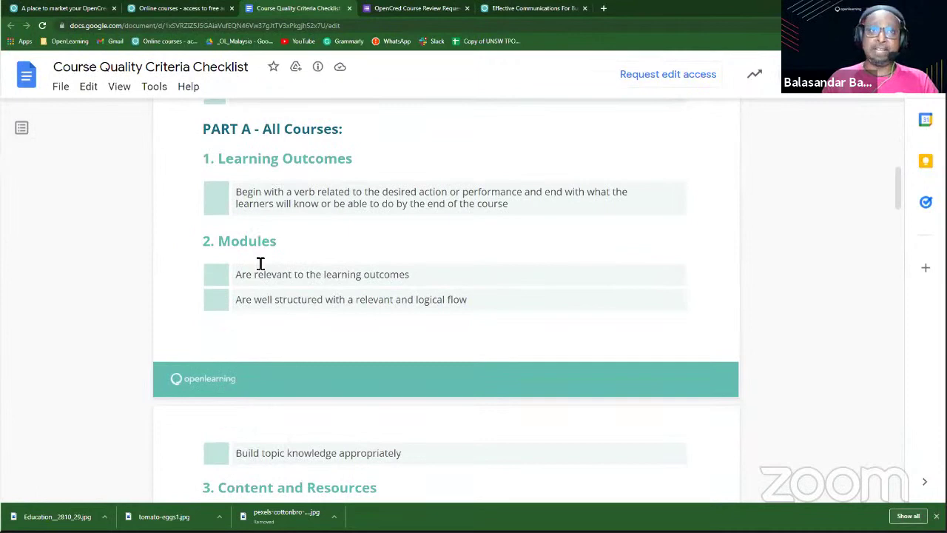
{"action": "scroll", "coordinate": [258, 264], "scroll_direction": "down", "scroll_amount": 5}
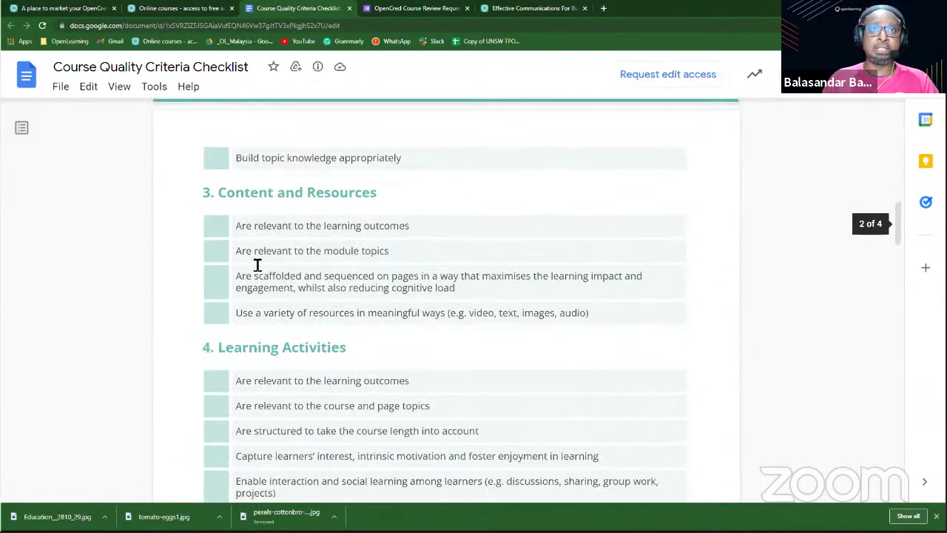
{"action": "scroll", "coordinate": [255, 268], "scroll_direction": "down", "scroll_amount": 3}
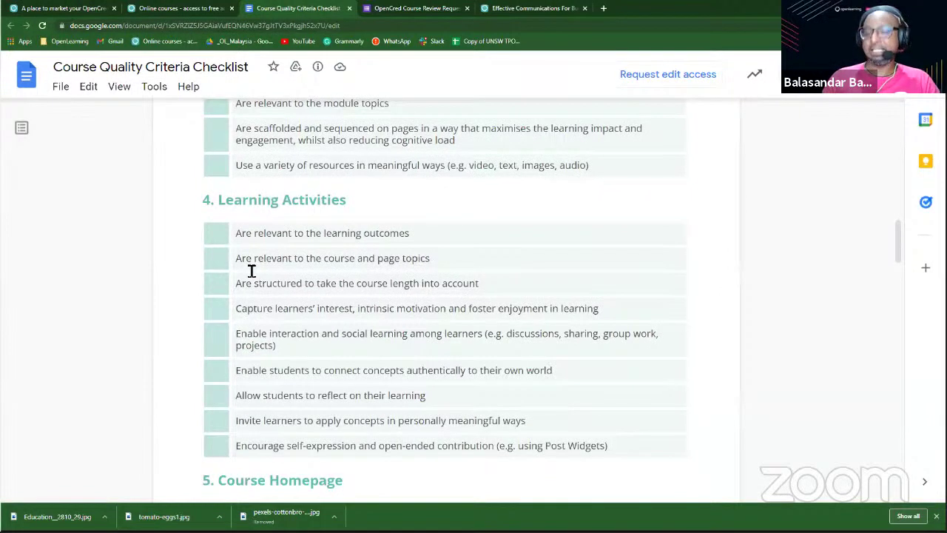
{"action": "scroll", "coordinate": [250, 270], "scroll_direction": "down", "scroll_amount": 4}
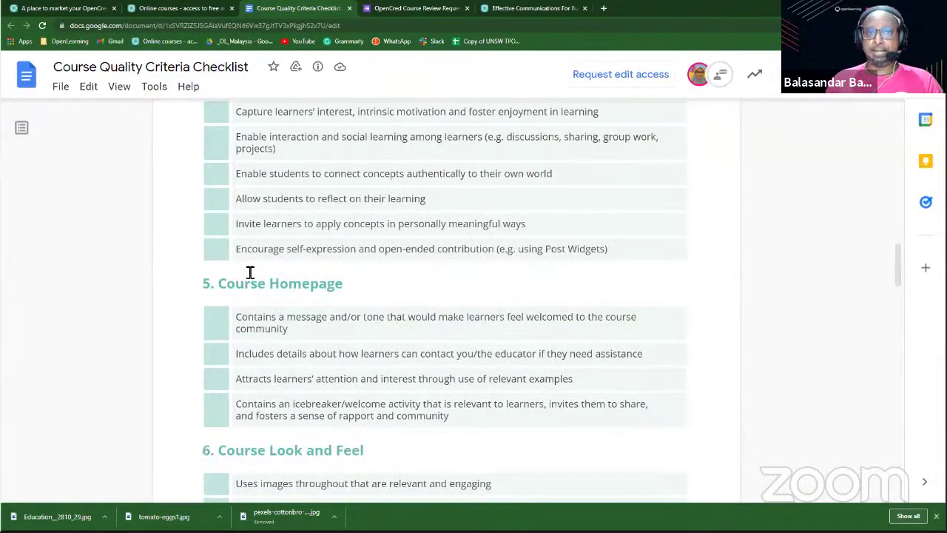
{"action": "scroll", "coordinate": [250, 272], "scroll_direction": "down", "scroll_amount": 9}
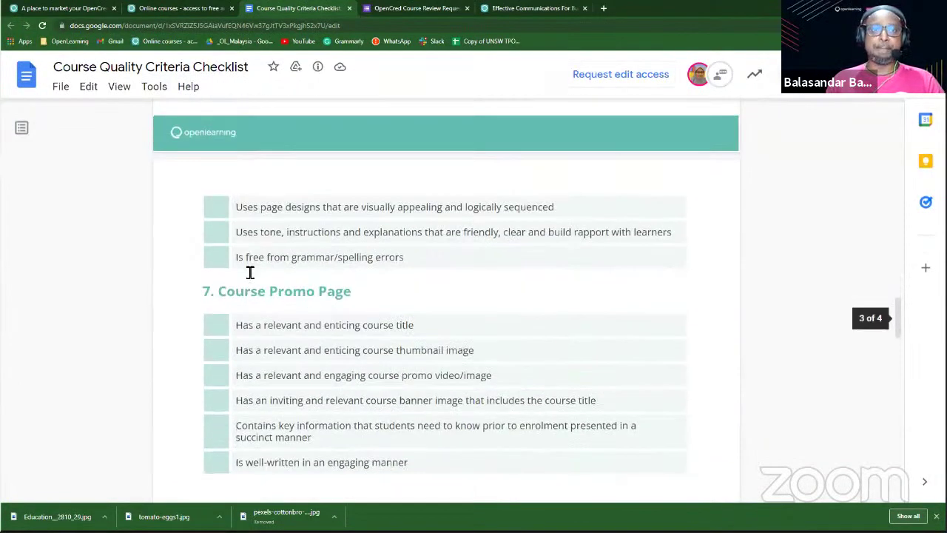
{"action": "scroll", "coordinate": [250, 272], "scroll_direction": "up", "scroll_amount": 3}
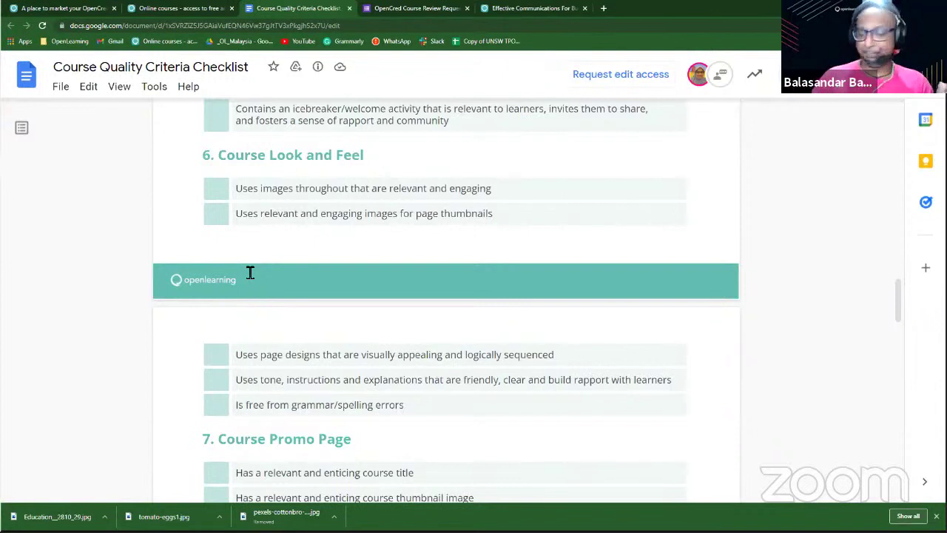
Step: Return to the course guide's listing request instructions and open the course's Setup Wizard
{"action": "left_click", "coordinate": [30, 8]}
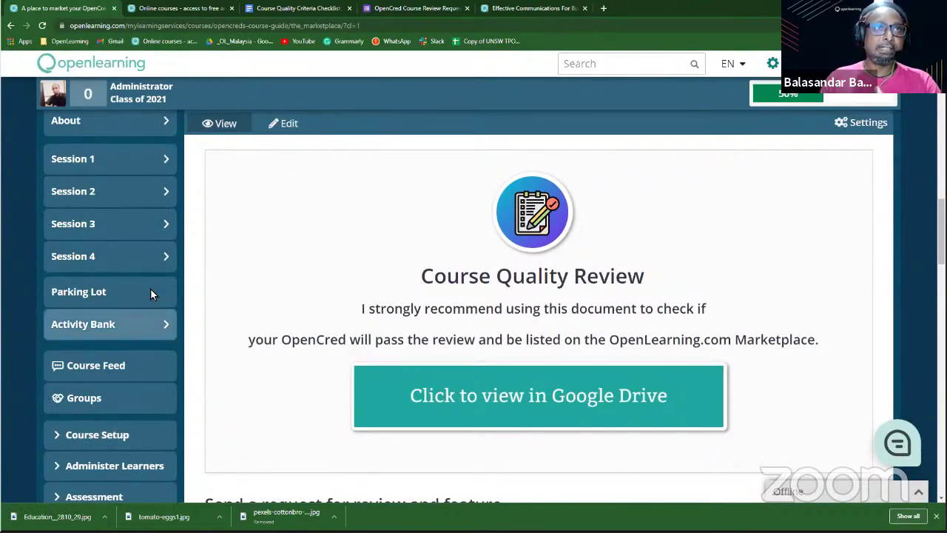
{"action": "scroll", "coordinate": [32, 315], "scroll_direction": "down", "scroll_amount": 3}
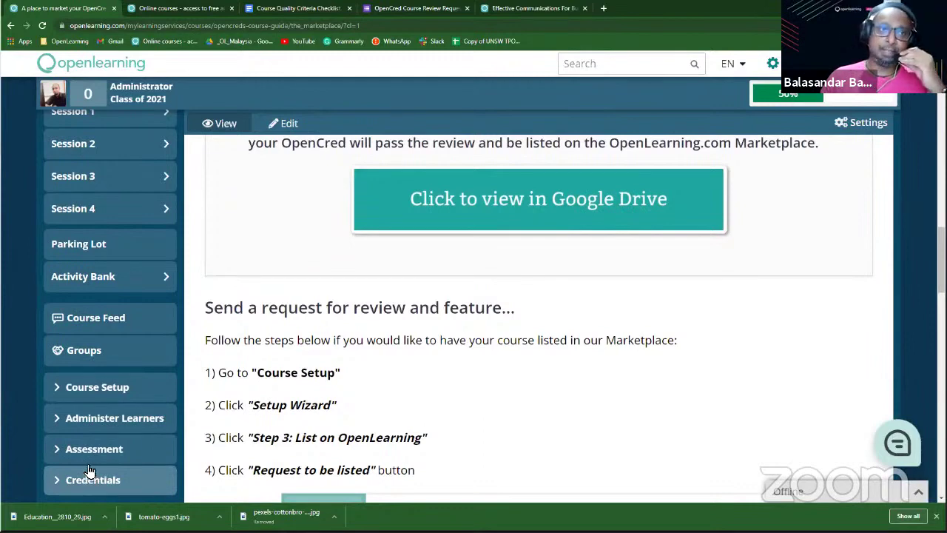
{"action": "left_click", "coordinate": [99, 391]}
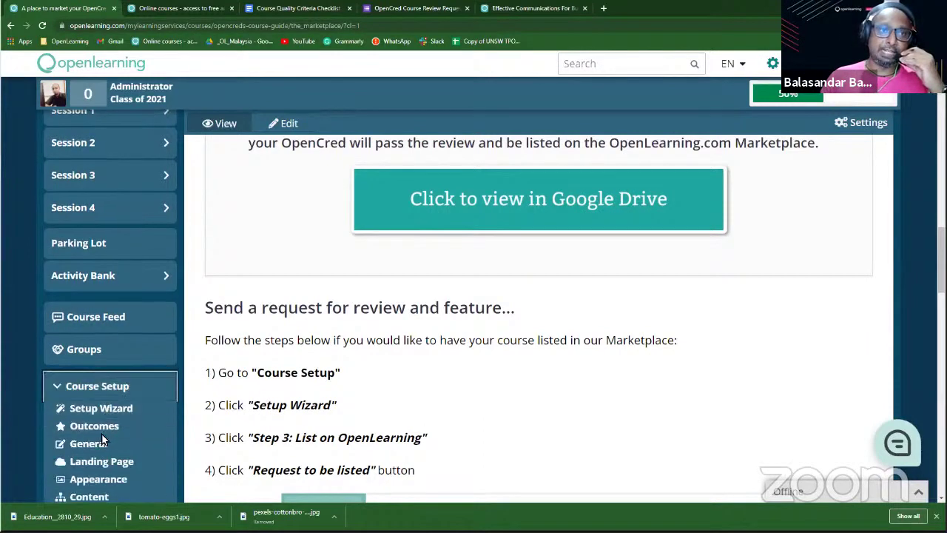
{"action": "left_click", "coordinate": [109, 415]}
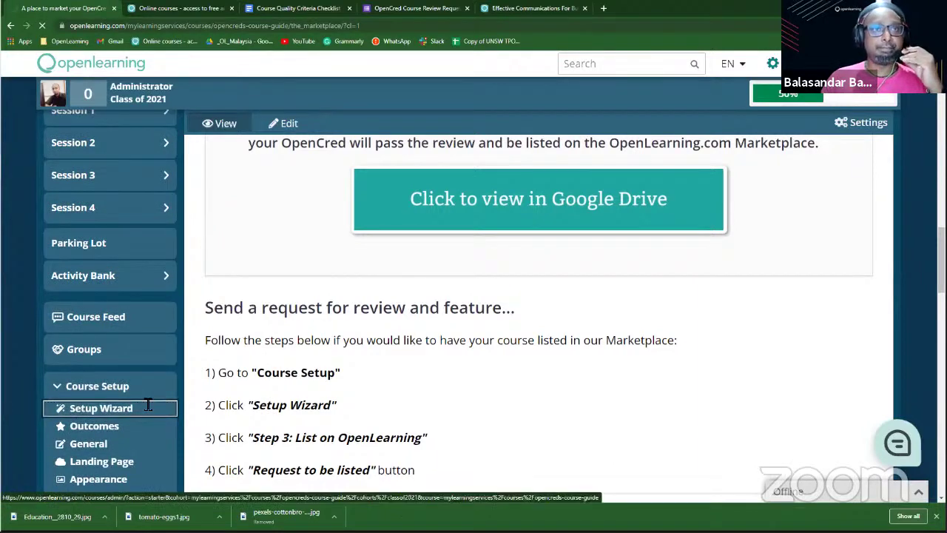
{"action": "left_click", "coordinate": [141, 406]}
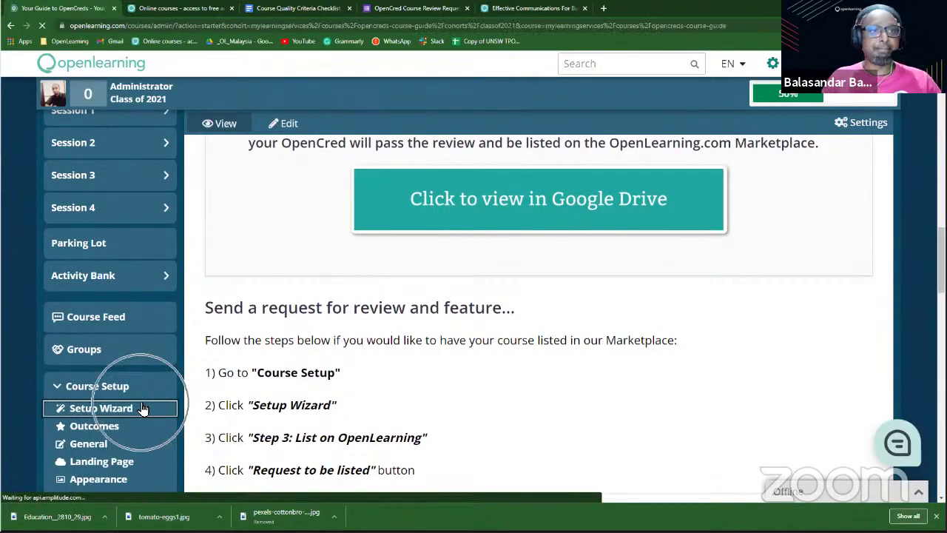
{"action": "left_click", "coordinate": [141, 407]}
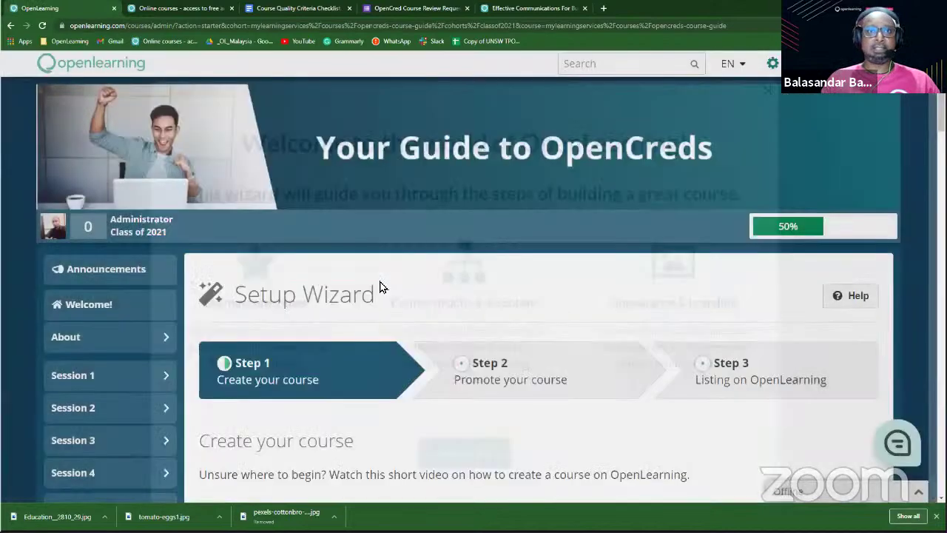
Step: Examine the Setup Wizard's Create your course step, including the Appearance and Learning Design items of the Course Setup Checklist
{"action": "scroll", "coordinate": [380, 286], "scroll_direction": "down", "scroll_amount": 2}
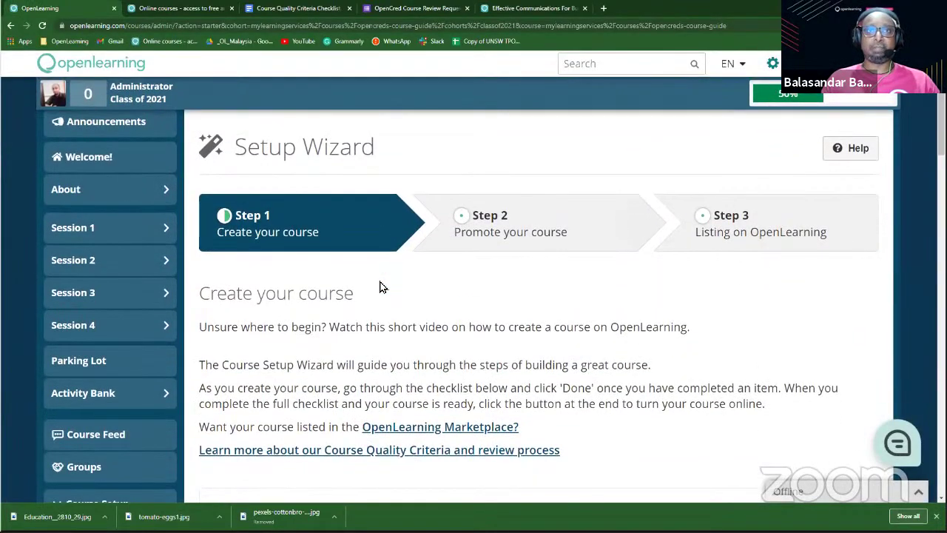
{"action": "scroll", "coordinate": [380, 286], "scroll_direction": "down", "scroll_amount": 5}
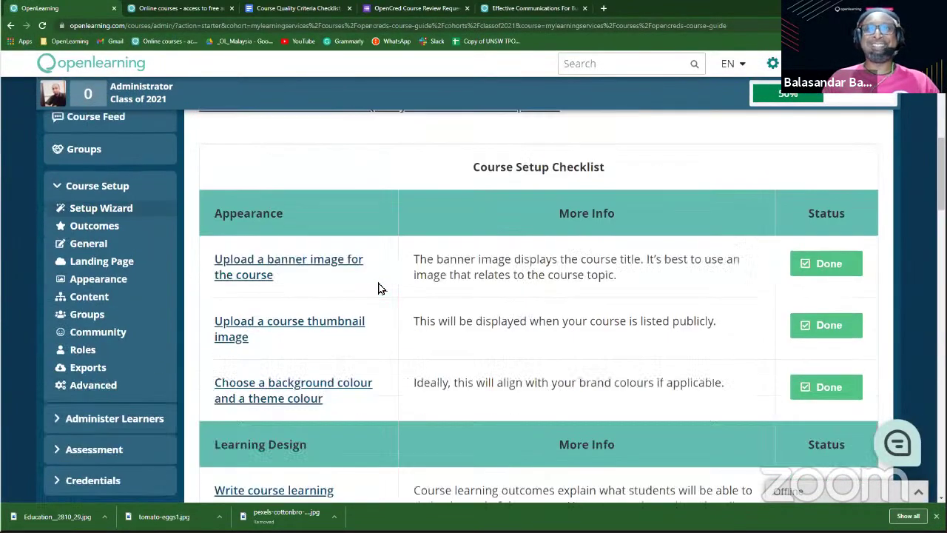
{"action": "scroll", "coordinate": [376, 292], "scroll_direction": "down", "scroll_amount": 2}
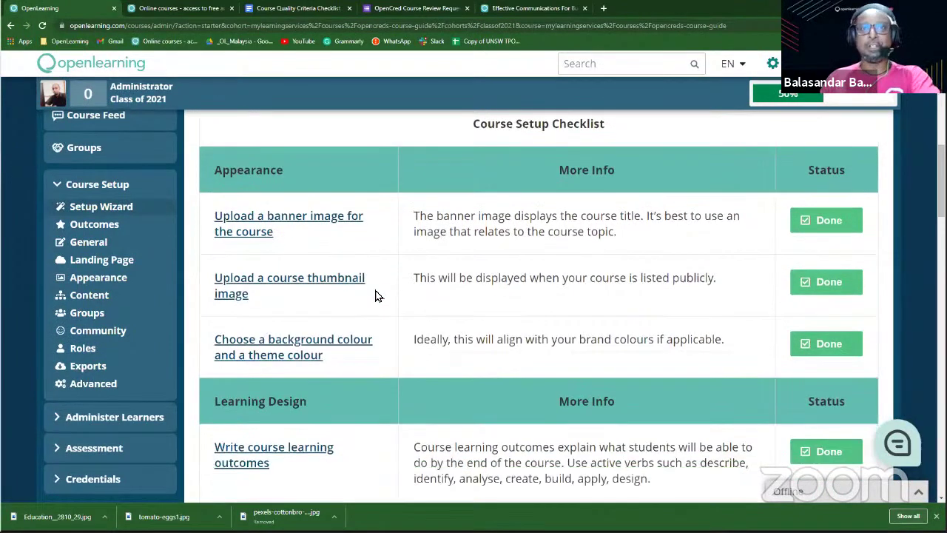
{"action": "scroll", "coordinate": [377, 295], "scroll_direction": "down", "scroll_amount": 2}
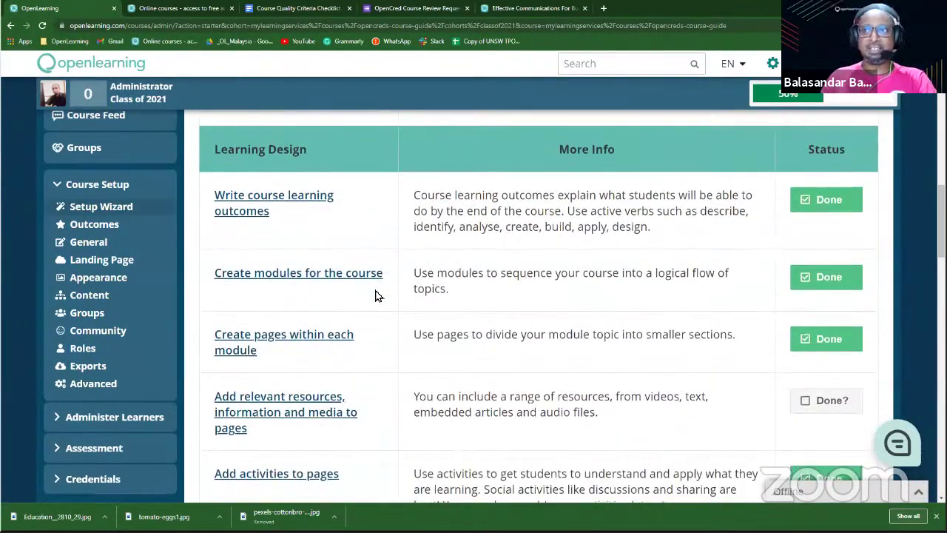
{"action": "scroll", "coordinate": [376, 294], "scroll_direction": "down", "scroll_amount": 3}
{"action": "scroll", "coordinate": [385, 303], "scroll_direction": "up", "scroll_amount": 3}
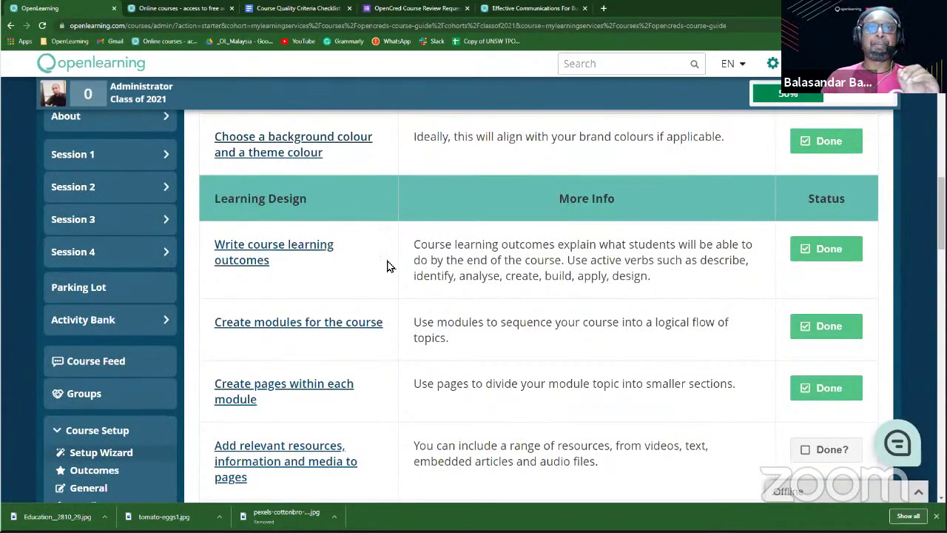
{"action": "scroll", "coordinate": [390, 267], "scroll_direction": "up", "scroll_amount": 6}
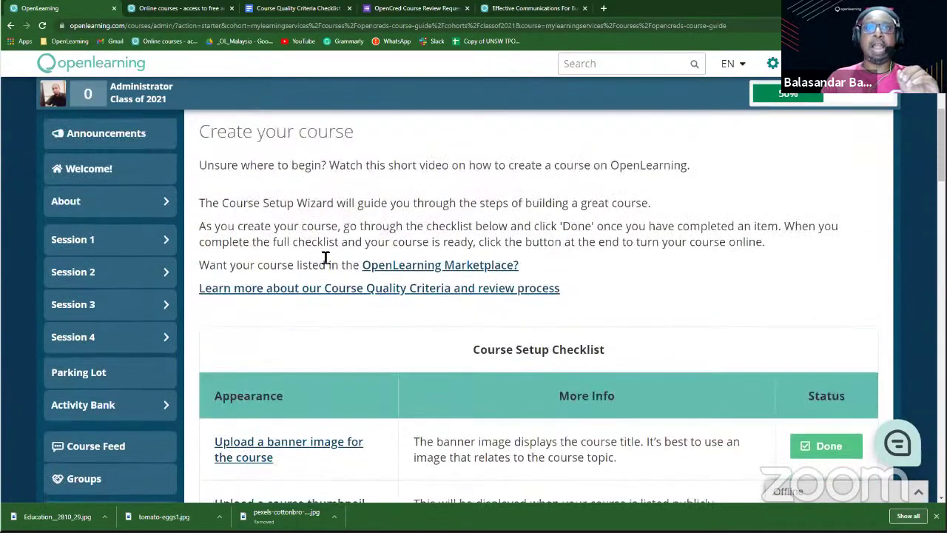
{"action": "scroll", "coordinate": [398, 303], "scroll_direction": "down", "scroll_amount": 2}
{"action": "scroll", "coordinate": [397, 305], "scroll_direction": "up", "scroll_amount": 4}
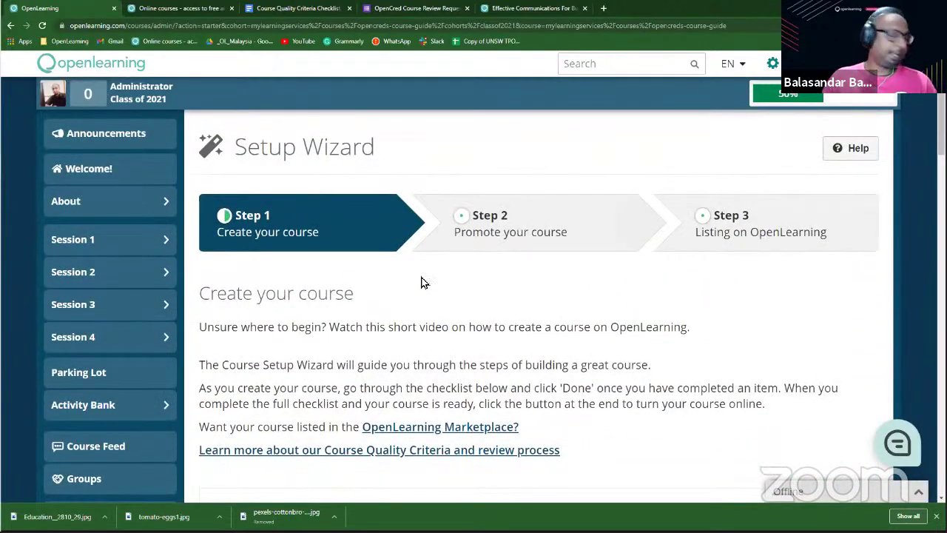
Step: Open the wizard's Step 3, Listing on OpenLearning, and locate the option for requesting a listing
{"action": "left_click", "coordinate": [723, 226]}
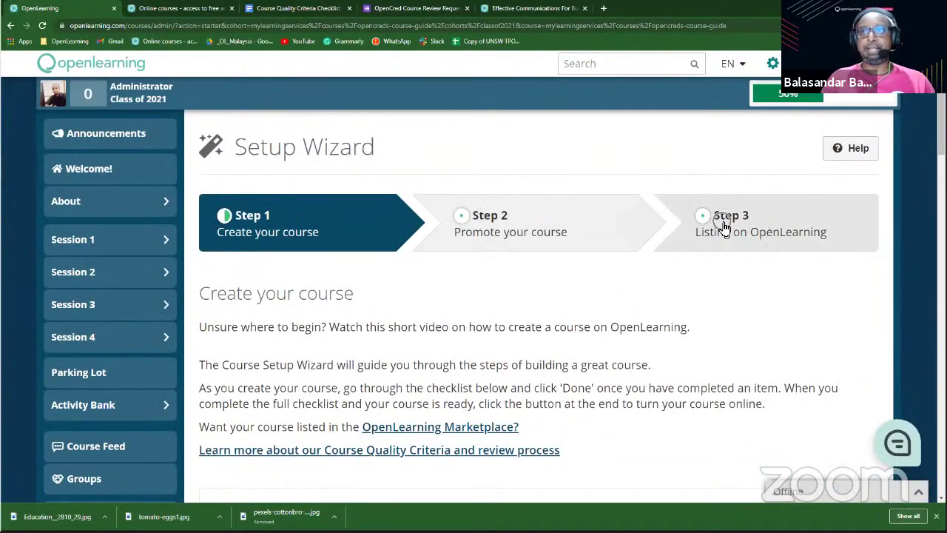
{"action": "scroll", "coordinate": [503, 300], "scroll_direction": "down", "scroll_amount": 3}
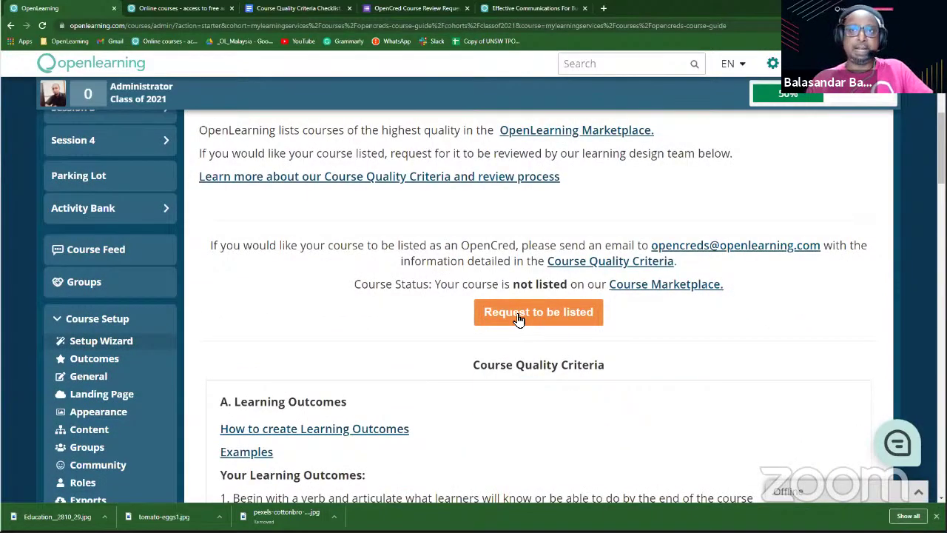
Step: Submit and withdraw the course's request for a marketplace listing, and collapse the Course Setup section
{"action": "left_click", "coordinate": [518, 318]}
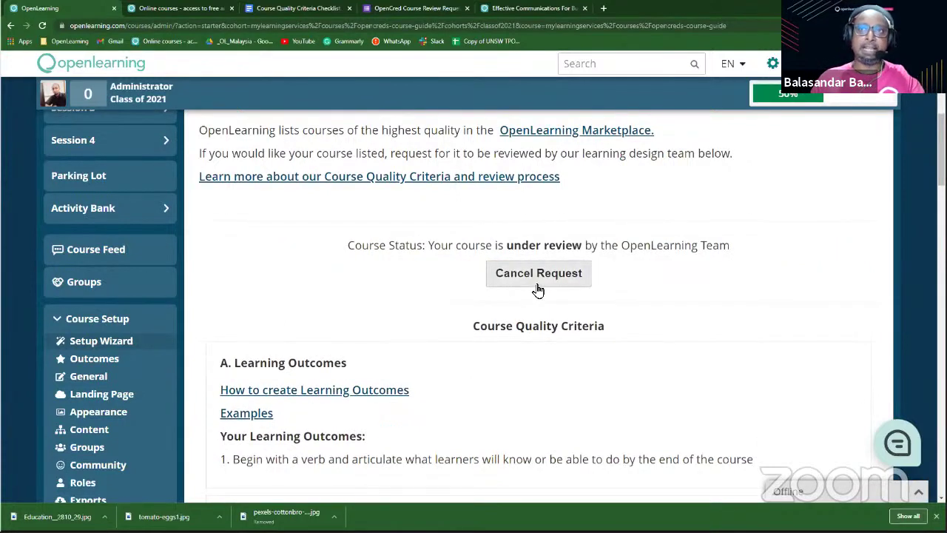
{"action": "left_click", "coordinate": [538, 289]}
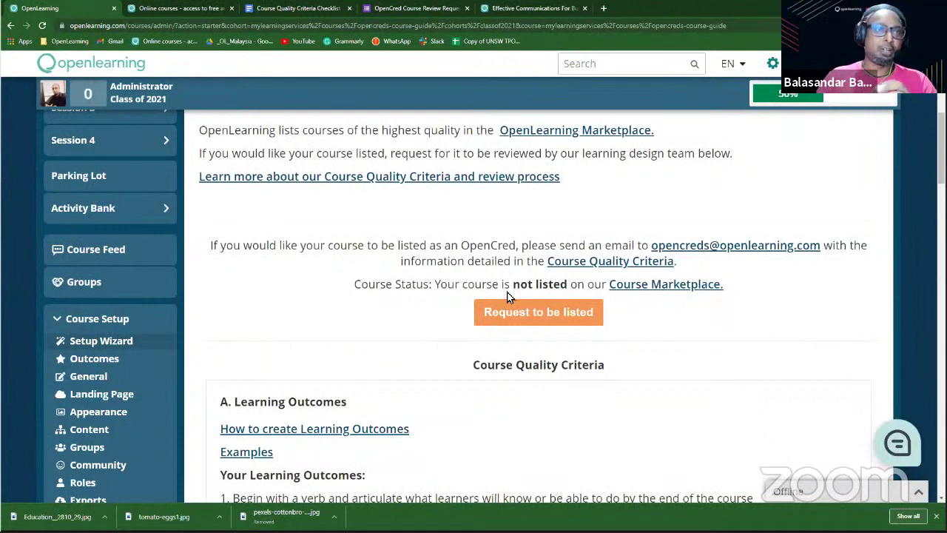
{"action": "left_click", "coordinate": [135, 329]}
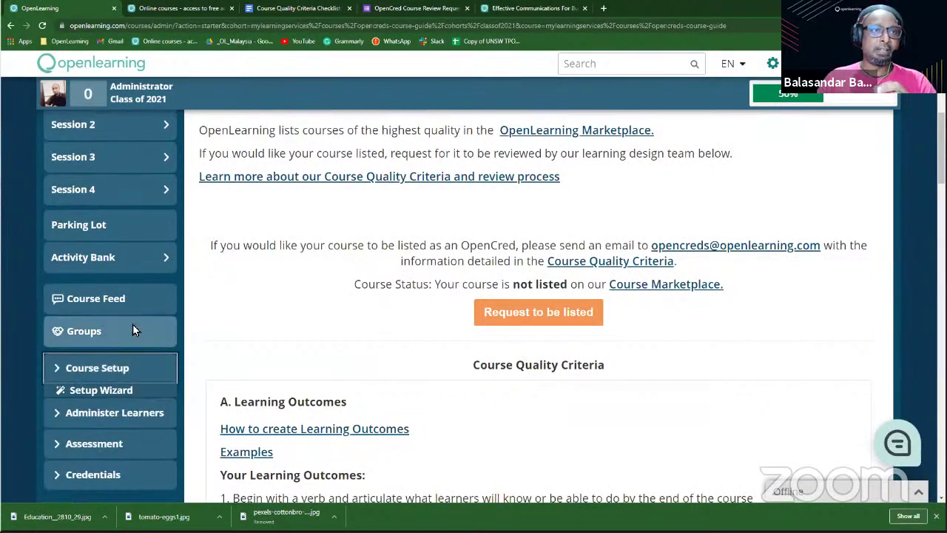
Step: Open the Digital credentials page in Session 4 of the course guide, dismissing the wizard's welcome message
{"action": "scroll", "coordinate": [130, 431], "scroll_direction": "down", "scroll_amount": 2}
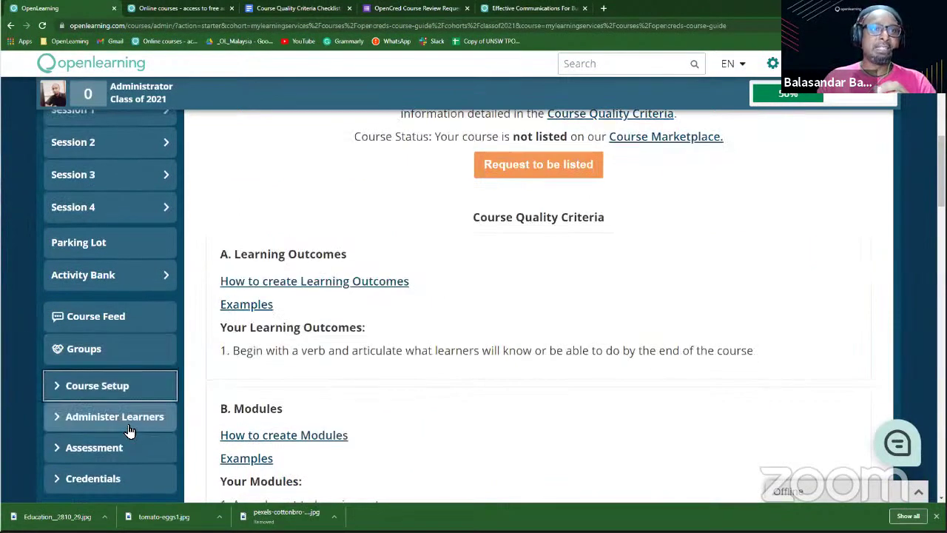
{"action": "left_click", "coordinate": [93, 486]}
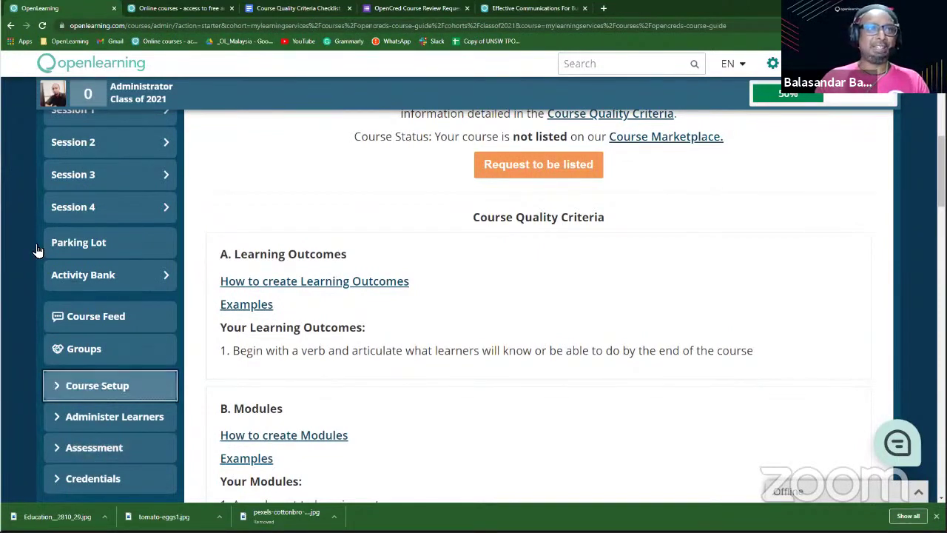
{"action": "left_click", "coordinate": [138, 207]}
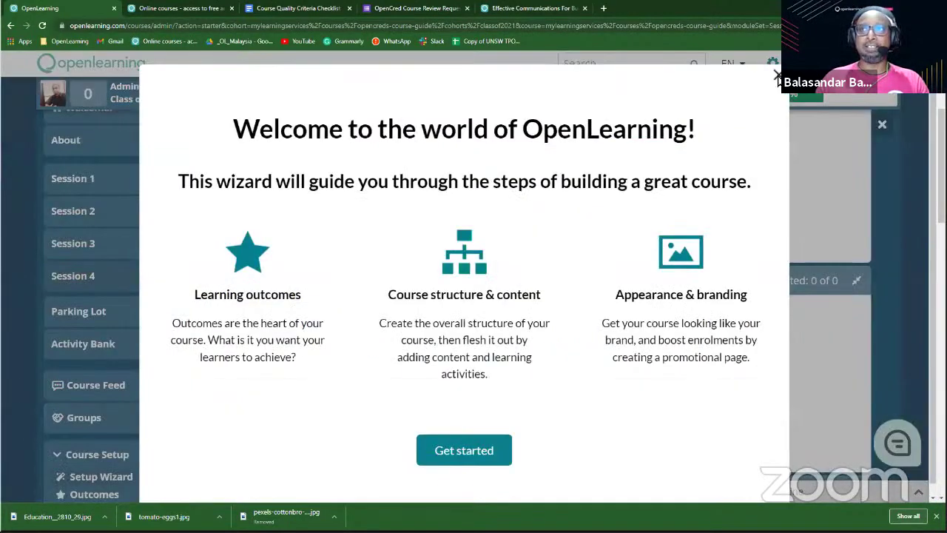
{"action": "key", "text": "Escape"}
{"action": "scroll", "coordinate": [456, 219], "scroll_direction": "down", "scroll_amount": 5}
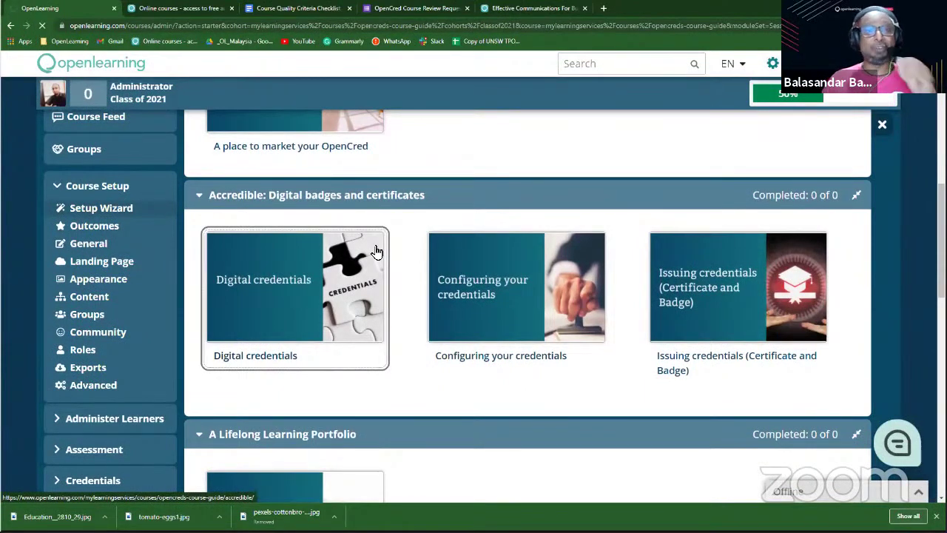
{"action": "left_click", "coordinate": [376, 252]}
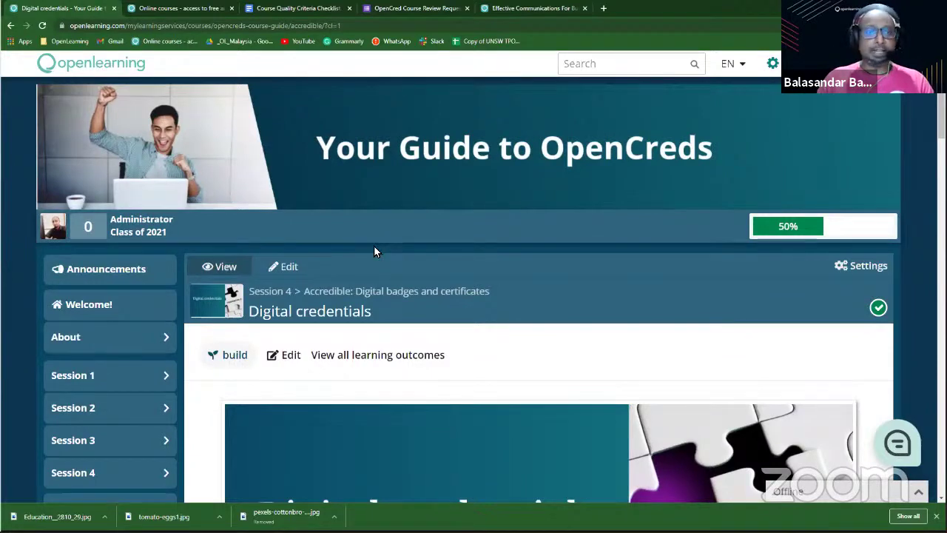
Step: Read the Digital credentials page's introduction and its What is Accredible section
{"action": "scroll", "coordinate": [377, 252], "scroll_direction": "down", "scroll_amount": 4}
{"action": "scroll", "coordinate": [377, 248], "scroll_direction": "down", "scroll_amount": 2}
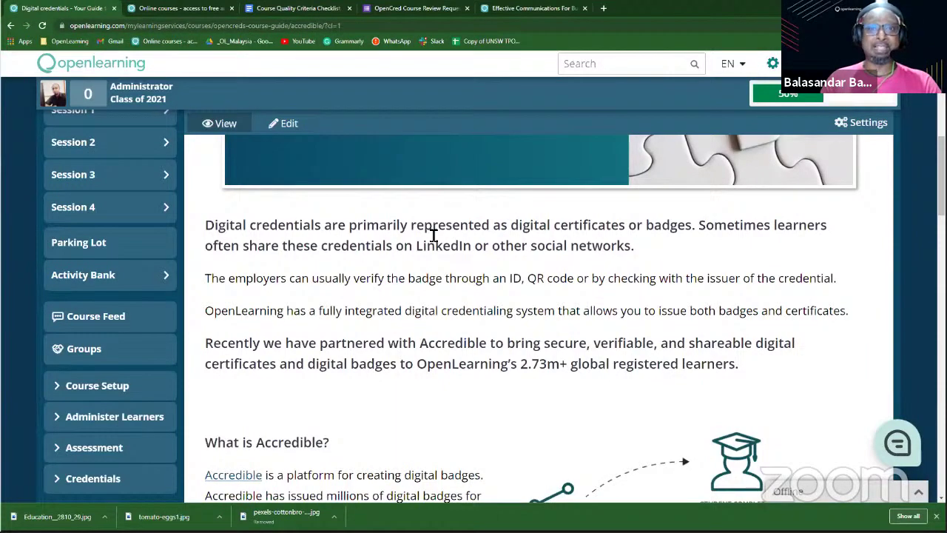
{"action": "scroll", "coordinate": [376, 305], "scroll_direction": "down", "scroll_amount": 5}
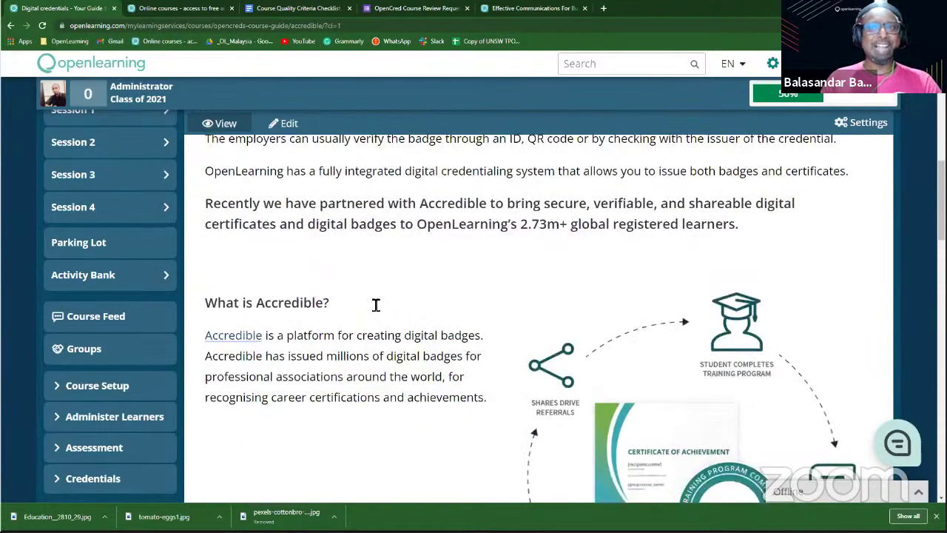
{"action": "scroll", "coordinate": [376, 305], "scroll_direction": "down", "scroll_amount": 5}
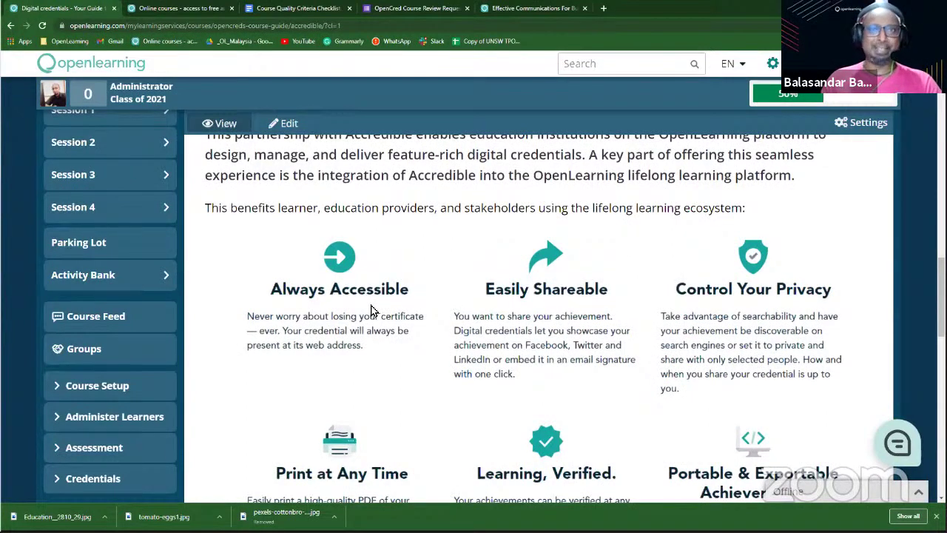
Step: Examine the benefits of the Accredible partnership, from Always Accessible to Portable & Exportable Achievements, and locate the resource hub link
{"action": "scroll", "coordinate": [373, 311], "scroll_direction": "up", "scroll_amount": 1}
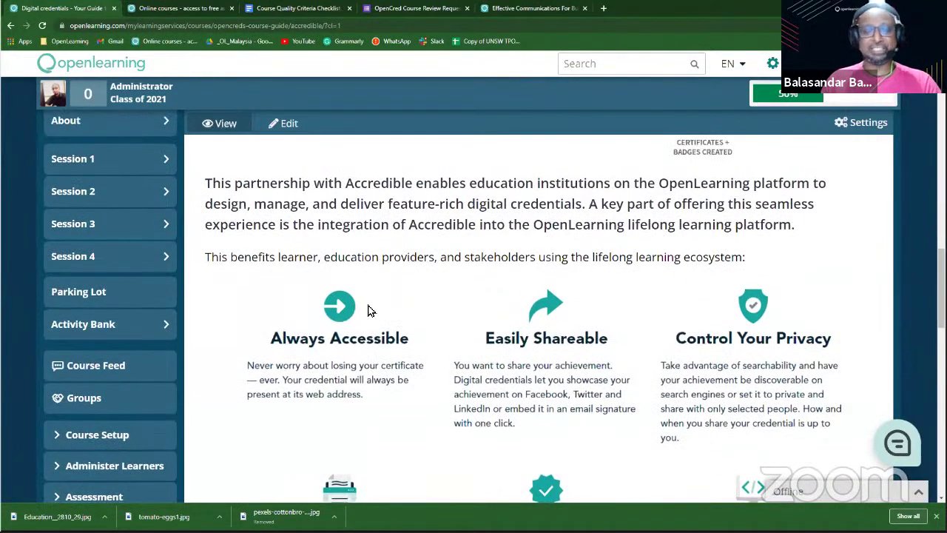
{"action": "scroll", "coordinate": [371, 311], "scroll_direction": "down", "scroll_amount": 2}
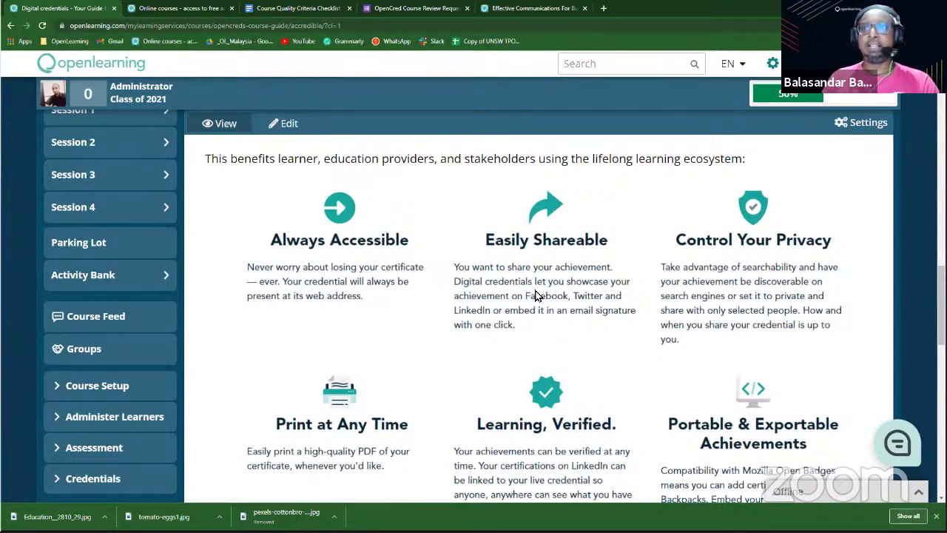
{"action": "scroll", "coordinate": [541, 320], "scroll_direction": "up", "scroll_amount": 2}
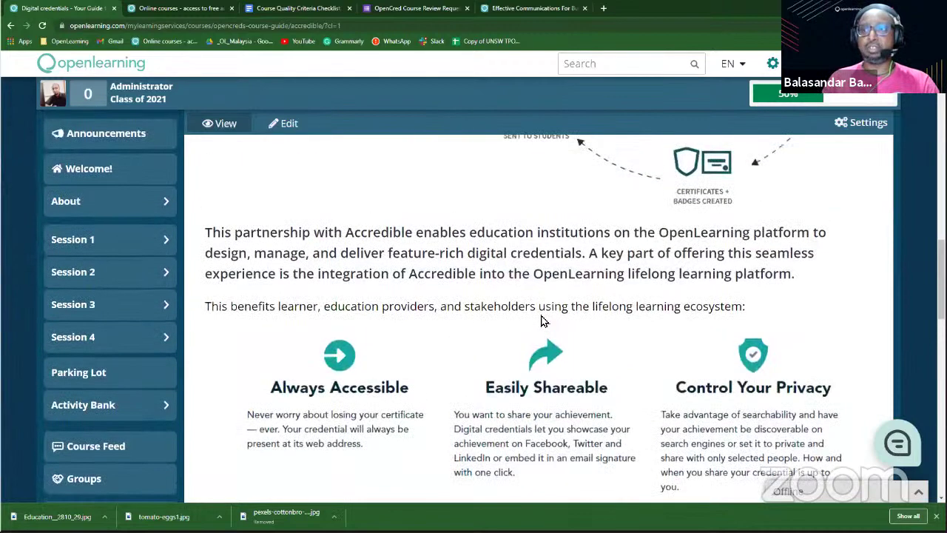
{"action": "scroll", "coordinate": [545, 316], "scroll_direction": "down", "scroll_amount": 1}
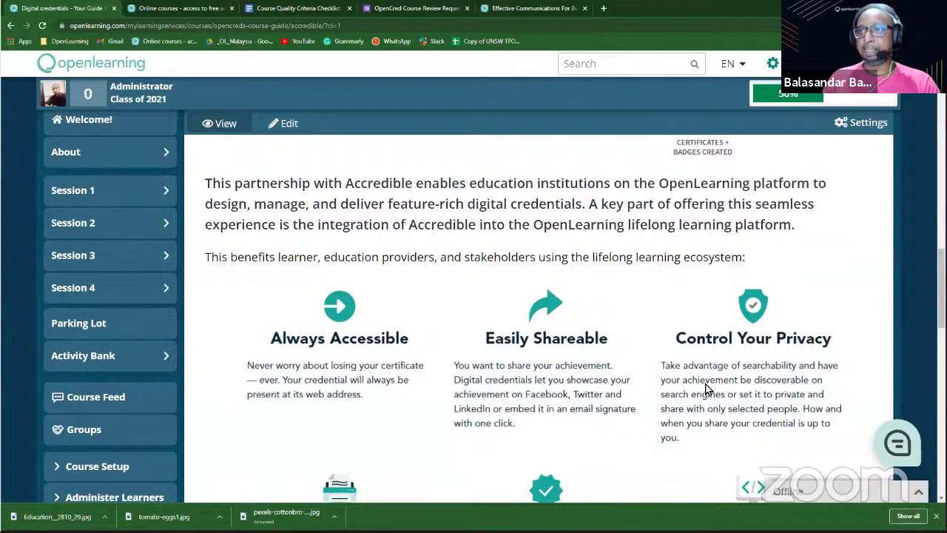
{"action": "scroll", "coordinate": [706, 389], "scroll_direction": "down", "scroll_amount": 1}
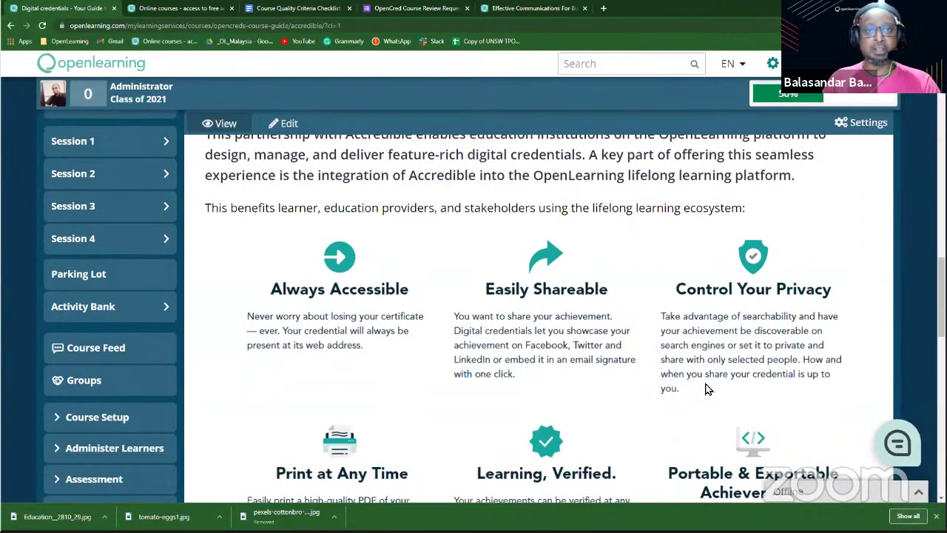
{"action": "scroll", "coordinate": [706, 388], "scroll_direction": "down", "scroll_amount": 1}
{"action": "scroll", "coordinate": [706, 389], "scroll_direction": "down", "scroll_amount": 1}
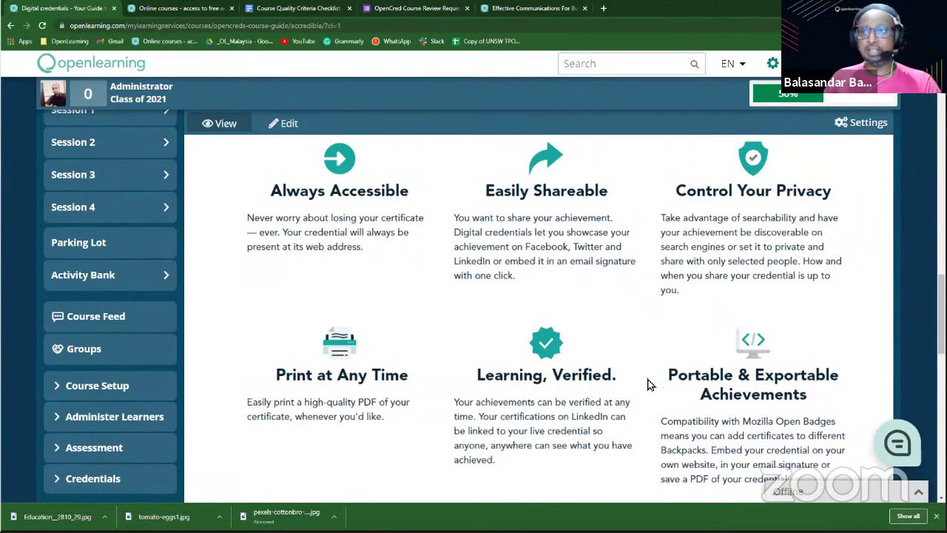
{"action": "scroll", "coordinate": [647, 384], "scroll_direction": "up", "scroll_amount": 1}
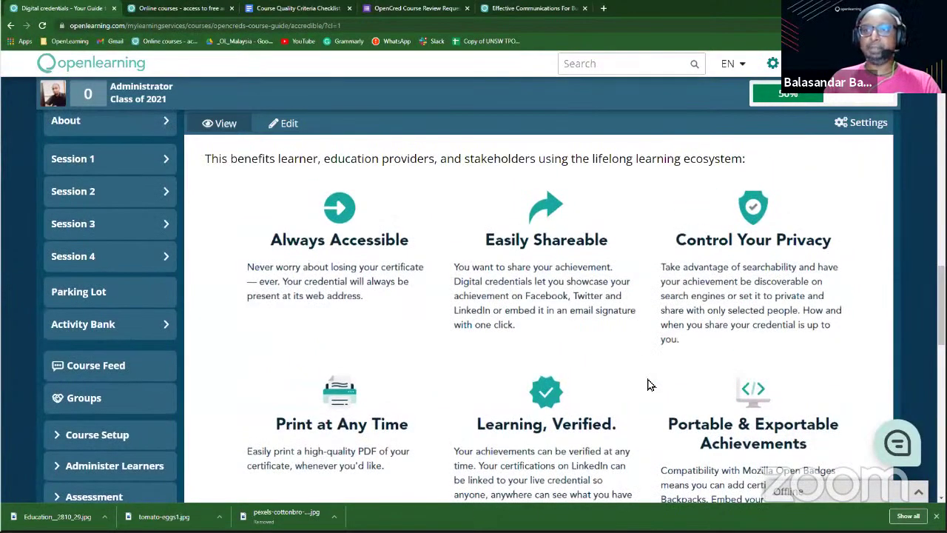
{"action": "scroll", "coordinate": [647, 384], "scroll_direction": "down", "scroll_amount": 2}
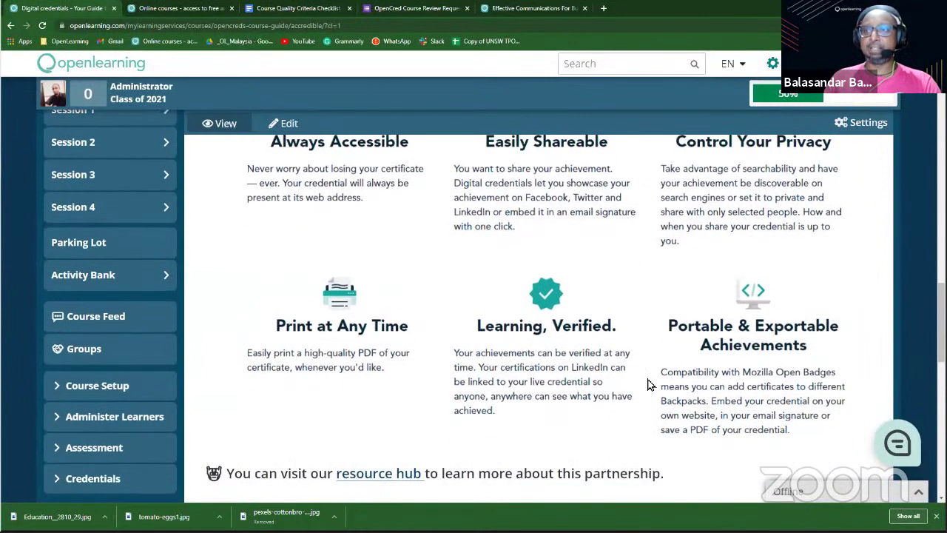
{"action": "scroll", "coordinate": [647, 384], "scroll_direction": "up", "scroll_amount": 1}
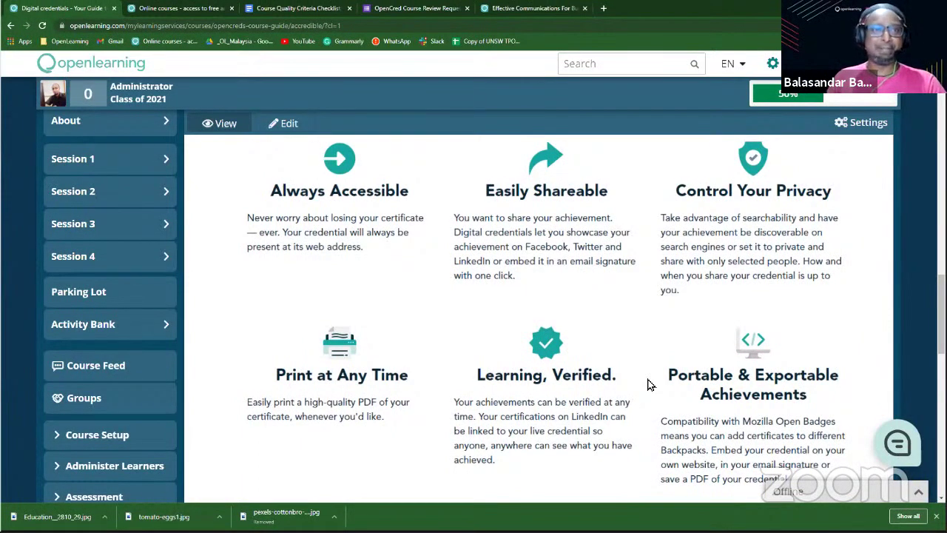
{"action": "scroll", "coordinate": [656, 365], "scroll_direction": "down", "scroll_amount": 2}
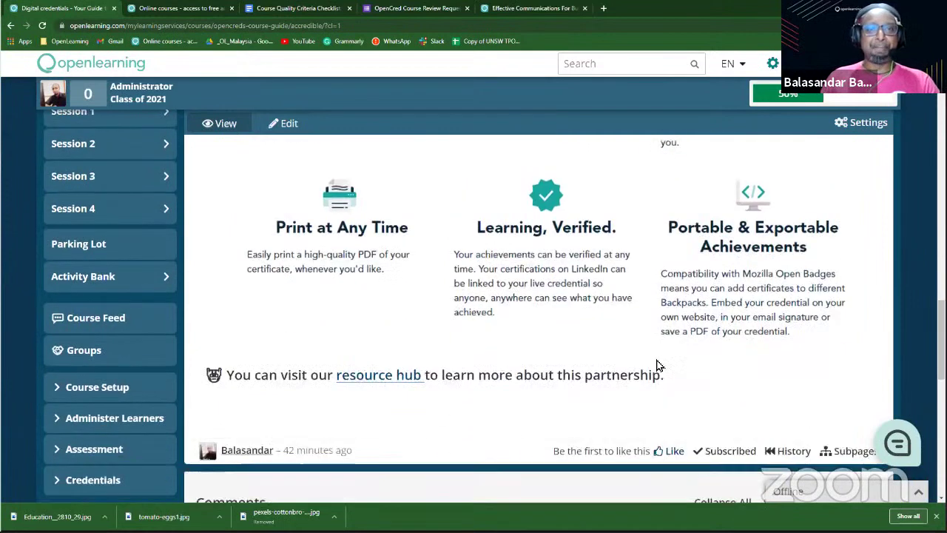
{"action": "scroll", "coordinate": [657, 365], "scroll_direction": "up", "scroll_amount": 1}
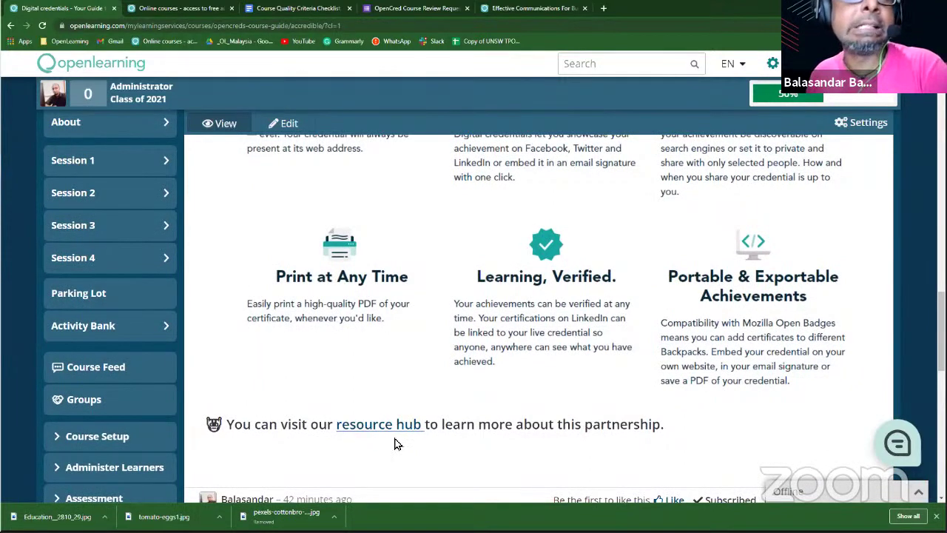
{"action": "scroll", "coordinate": [393, 442], "scroll_direction": "up", "scroll_amount": 2}
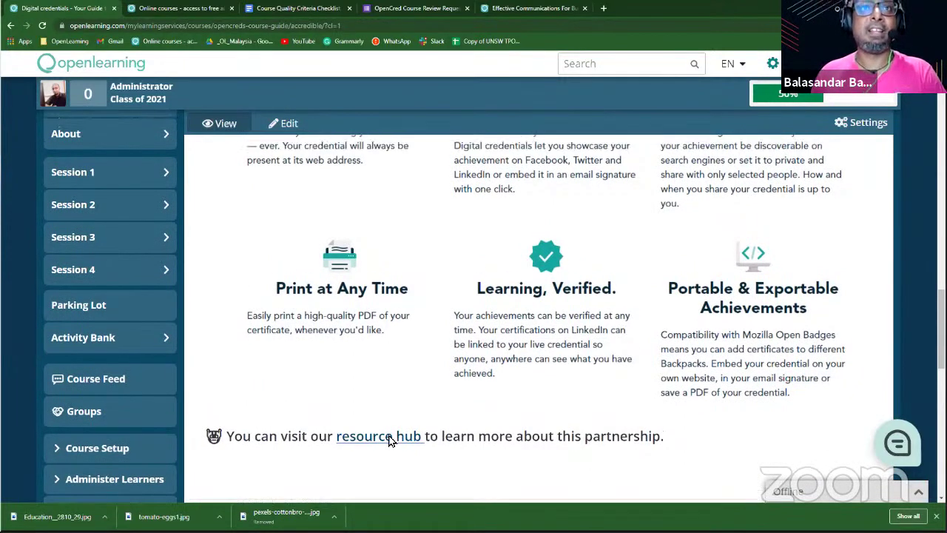
Step: Return to the Digital credentials introduction and open Session 4's Configuring your credentials page
{"action": "scroll", "coordinate": [391, 440], "scroll_direction": "up", "scroll_amount": 5}
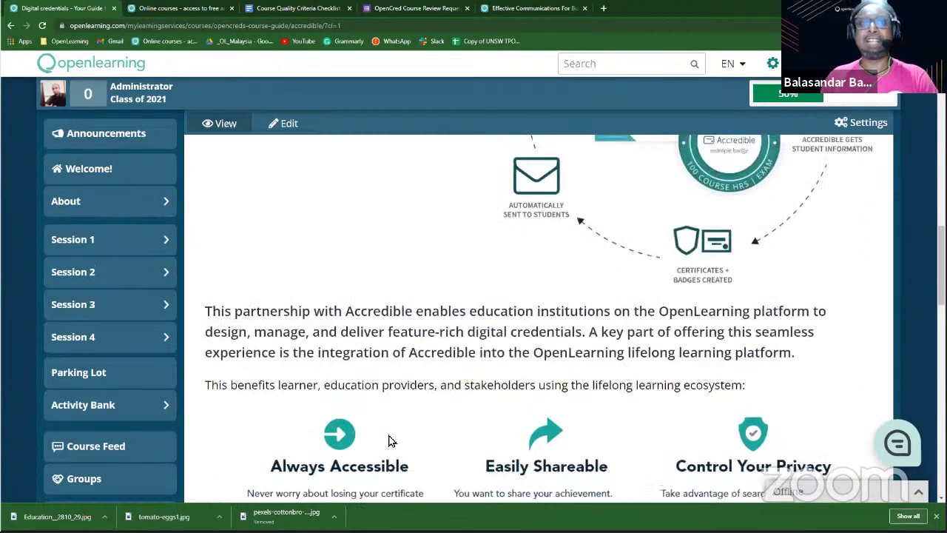
{"action": "scroll", "coordinate": [385, 442], "scroll_direction": "up", "scroll_amount": 4}
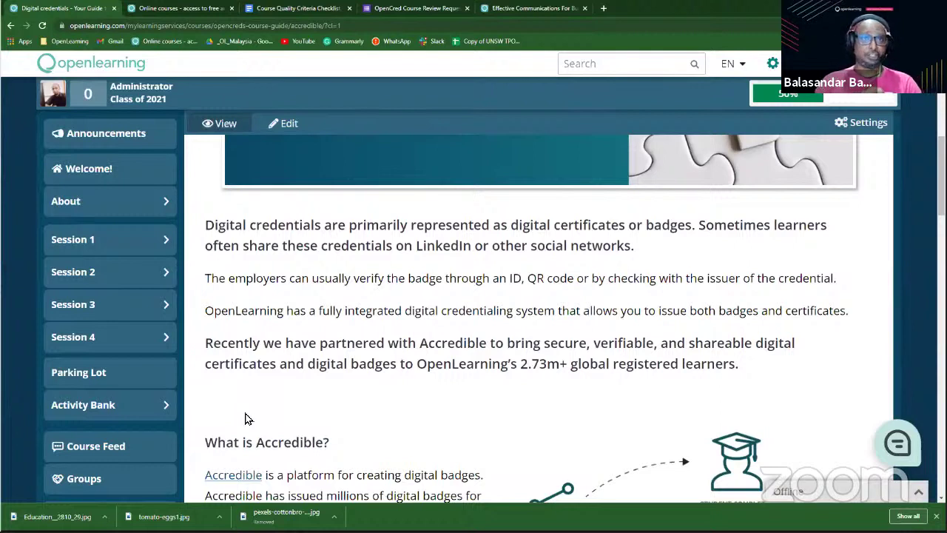
{"action": "left_click", "coordinate": [165, 338]}
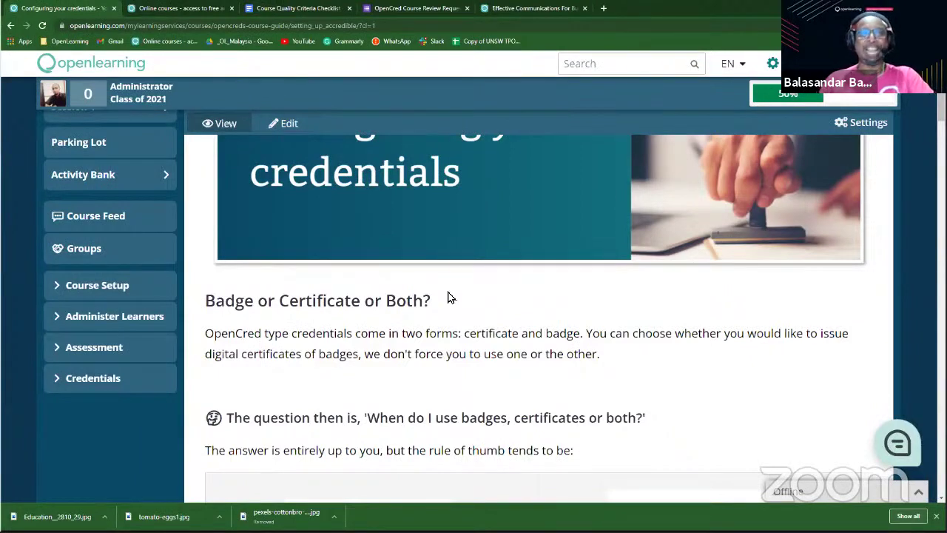
Step: Read the Badge or Certificate or Both section, including the rule of thumb for choosing between a digital badge and a certificate
{"action": "scroll", "coordinate": [448, 297], "scroll_direction": "down", "scroll_amount": 1}
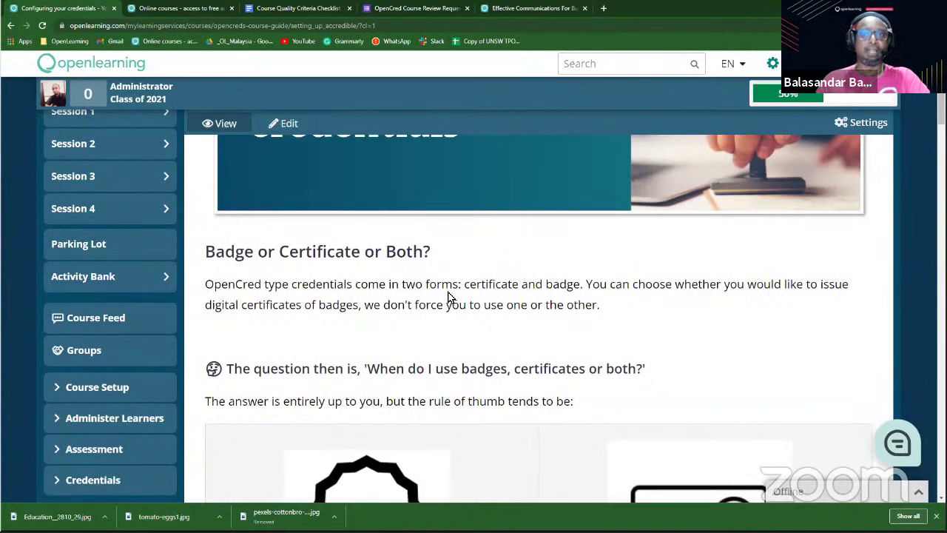
{"action": "scroll", "coordinate": [451, 295], "scroll_direction": "down", "scroll_amount": 3}
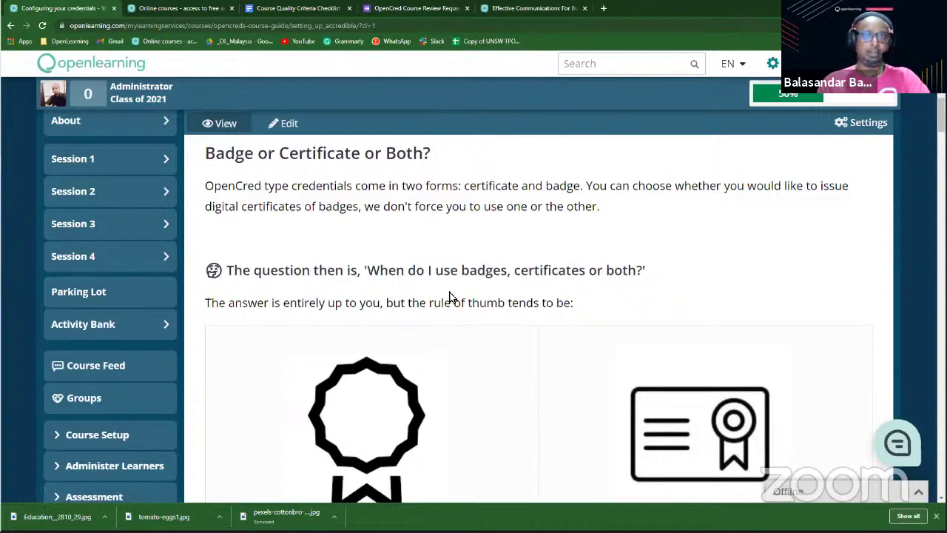
{"action": "scroll", "coordinate": [451, 299], "scroll_direction": "down", "scroll_amount": 3}
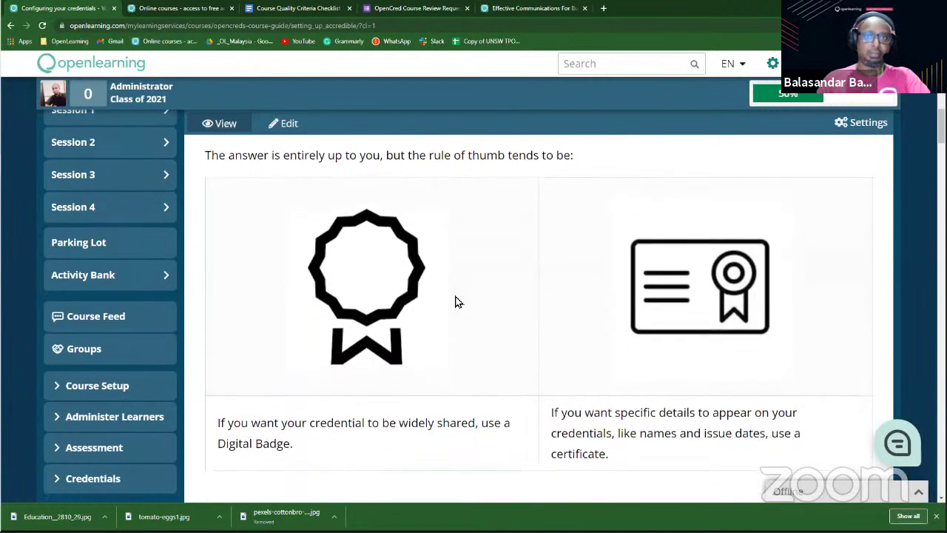
{"action": "scroll", "coordinate": [457, 301], "scroll_direction": "up", "scroll_amount": 1}
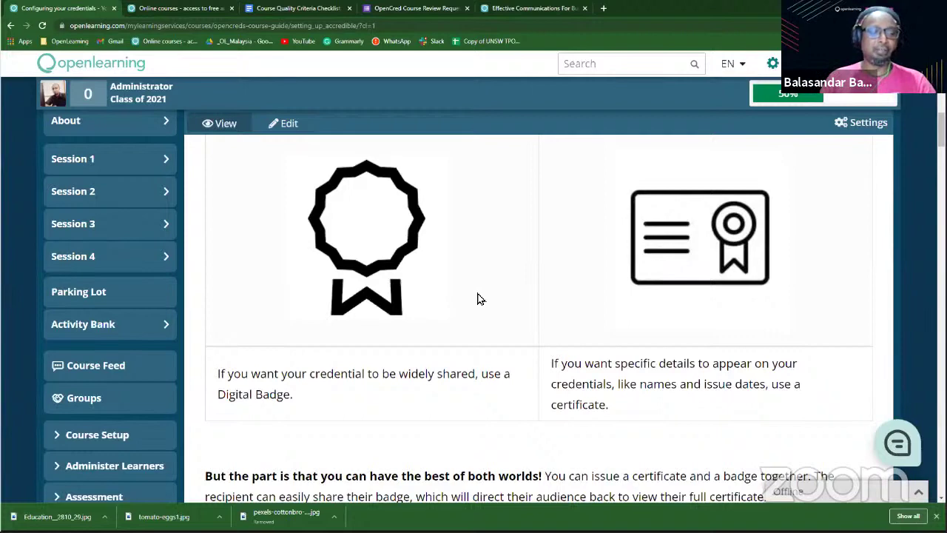
{"action": "scroll", "coordinate": [477, 298], "scroll_direction": "down", "scroll_amount": 1}
{"action": "scroll", "coordinate": [477, 299], "scroll_direction": "down", "scroll_amount": 1}
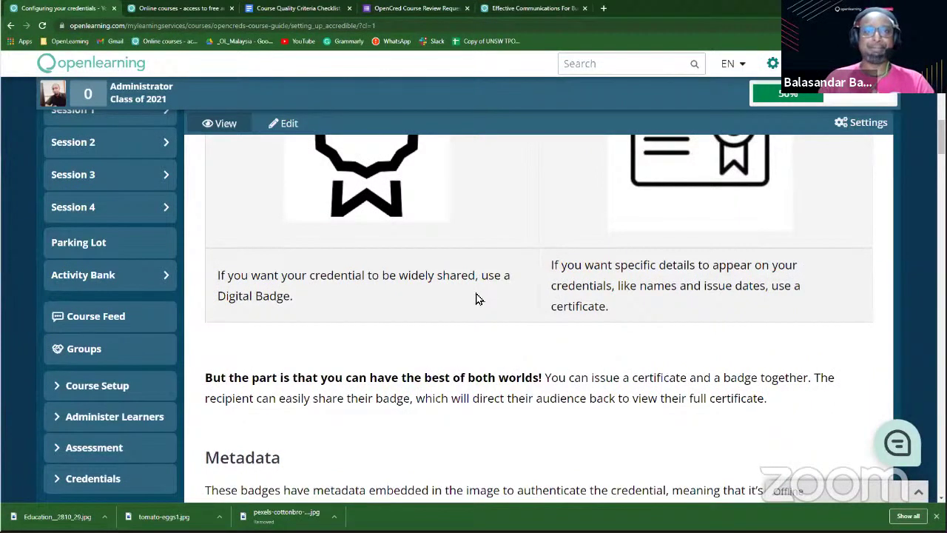
Step: Examine the Metadata section's badge diagram and the introduction to Let's configure your credentials
{"action": "scroll", "coordinate": [514, 286], "scroll_direction": "down", "scroll_amount": 3}
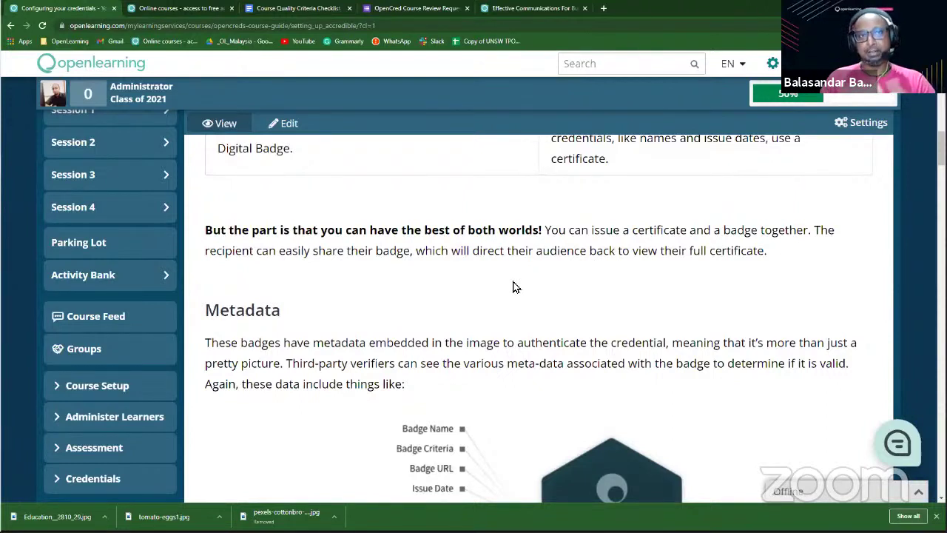
{"action": "scroll", "coordinate": [515, 287], "scroll_direction": "down", "scroll_amount": 2}
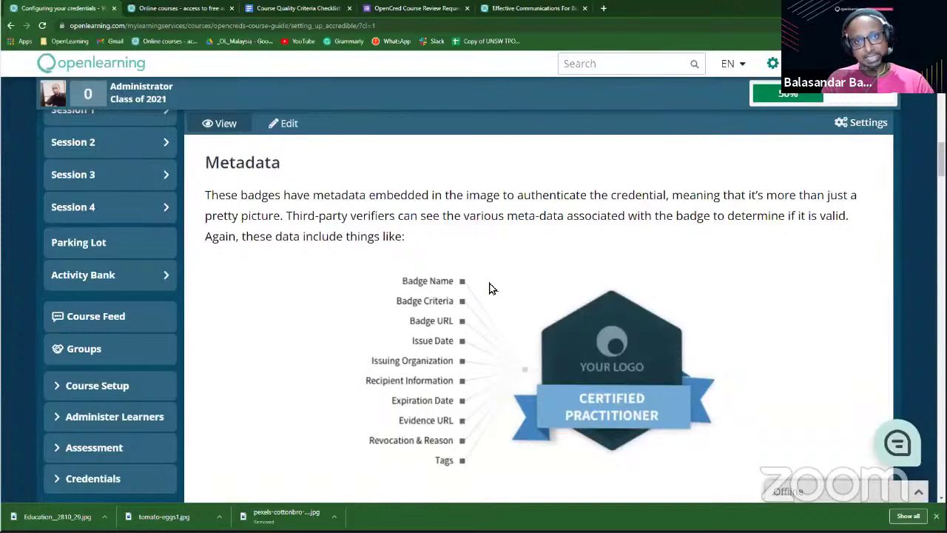
{"action": "scroll", "coordinate": [489, 289], "scroll_direction": "down", "scroll_amount": 1}
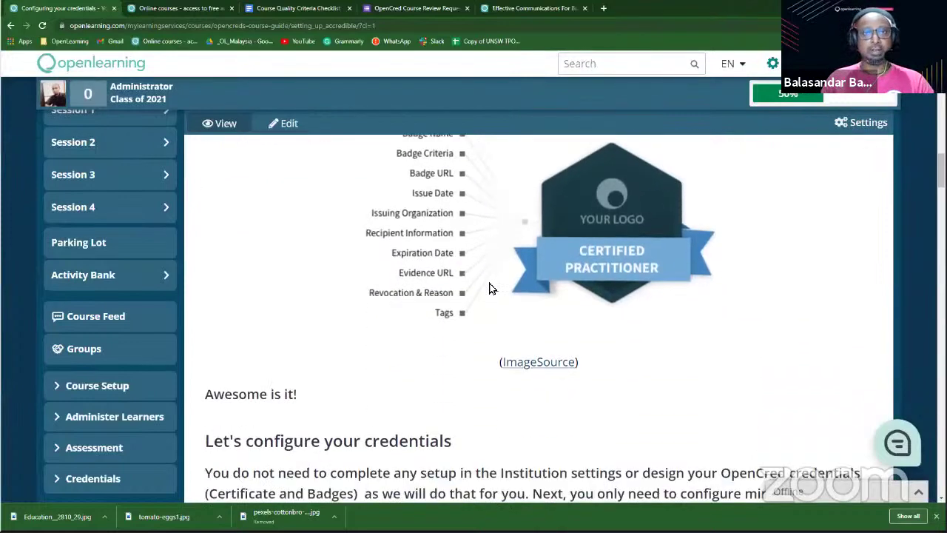
{"action": "scroll", "coordinate": [489, 288], "scroll_direction": "down", "scroll_amount": 1}
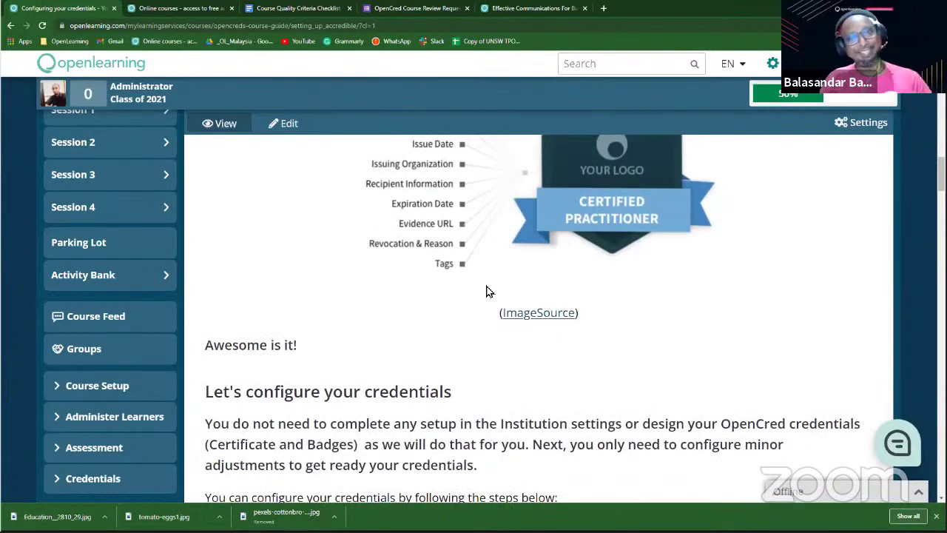
{"action": "scroll", "coordinate": [475, 294], "scroll_direction": "up", "scroll_amount": 1}
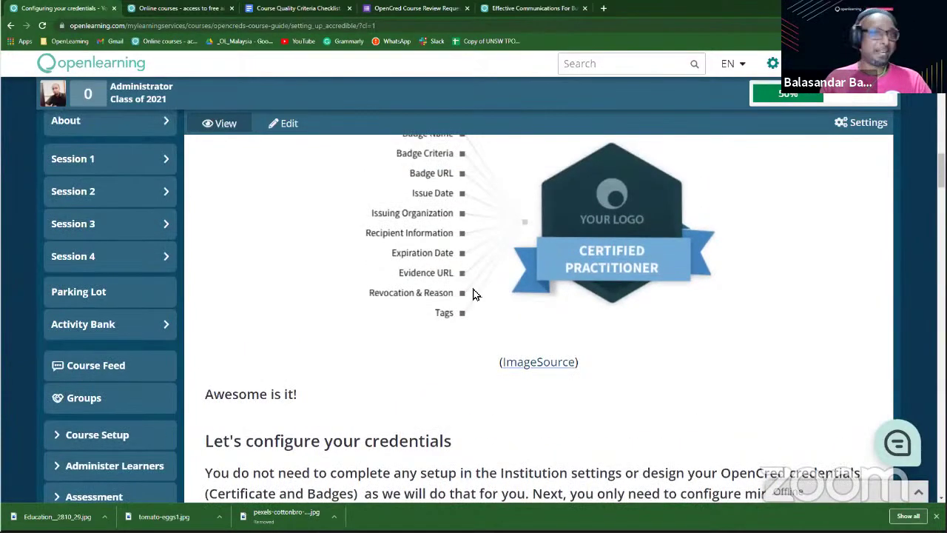
{"action": "scroll", "coordinate": [475, 294], "scroll_direction": "down", "scroll_amount": 1}
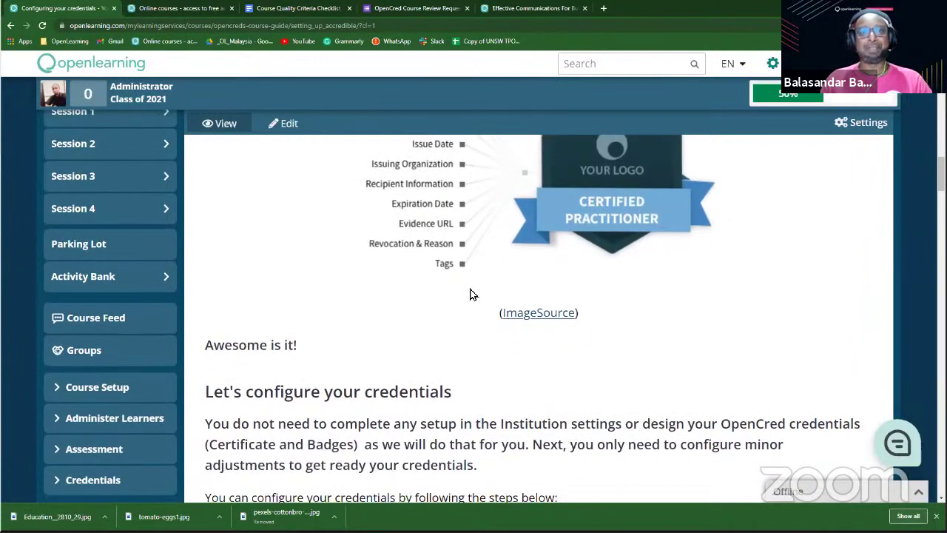
{"action": "scroll", "coordinate": [473, 294], "scroll_direction": "down", "scroll_amount": 1}
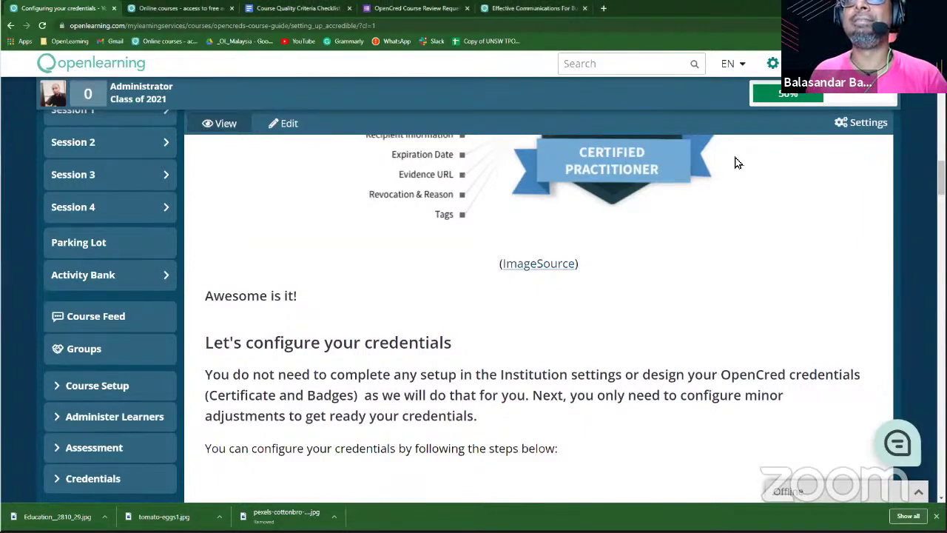
Step: Switch to the Effective Communication for Business Success course and look over its Credentials Setup page
{"action": "left_click", "coordinate": [515, 9]}
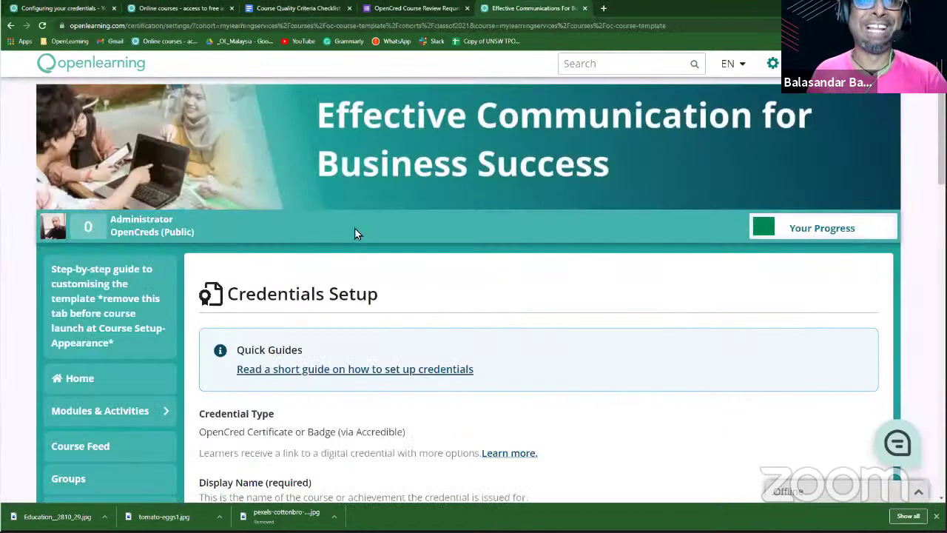
{"action": "scroll", "coordinate": [233, 261], "scroll_direction": "down", "scroll_amount": 3}
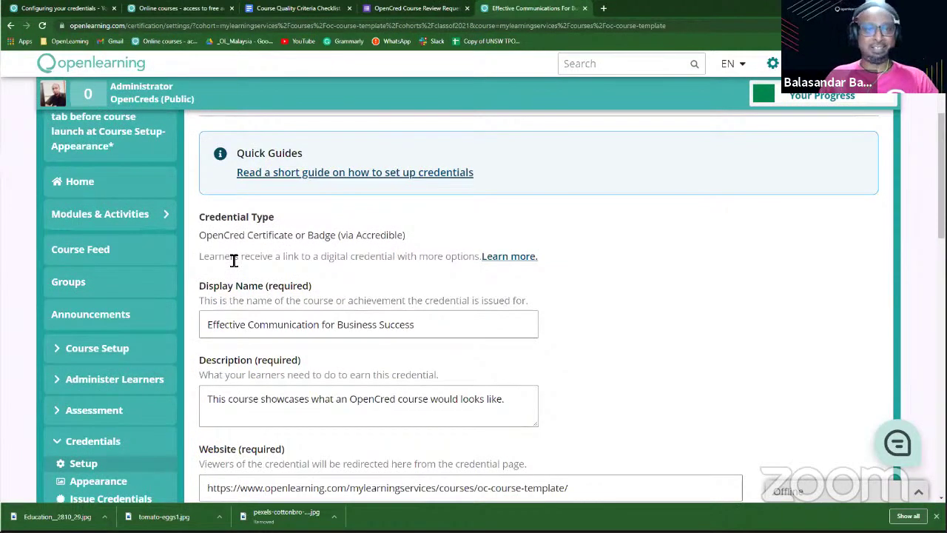
{"action": "scroll", "coordinate": [145, 304], "scroll_direction": "down", "scroll_amount": 1}
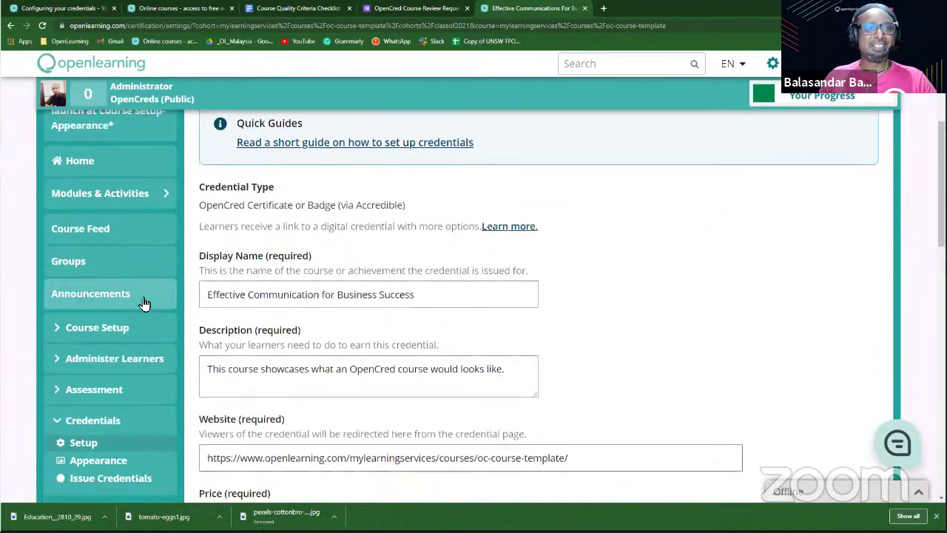
{"action": "scroll", "coordinate": [218, 299], "scroll_direction": "up", "scroll_amount": 3}
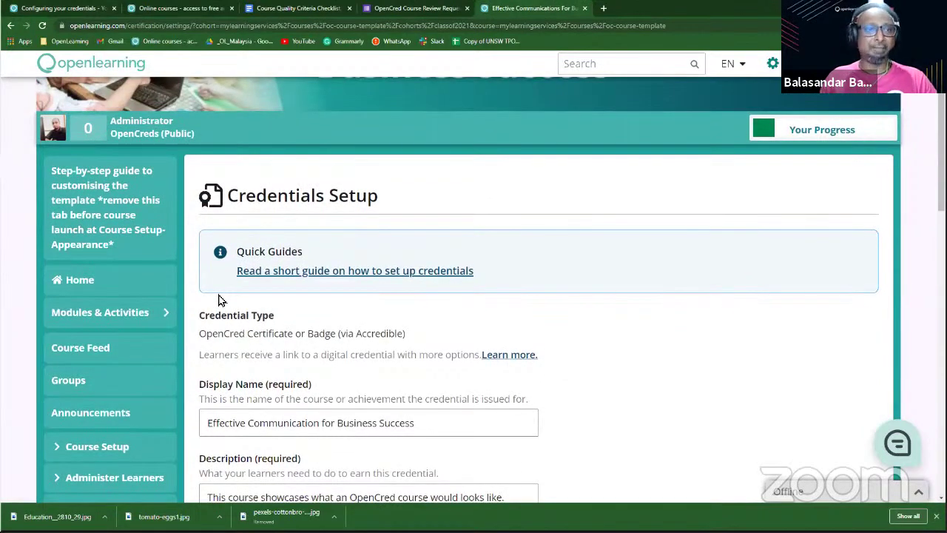
{"action": "scroll", "coordinate": [218, 300], "scroll_direction": "down", "scroll_amount": 2}
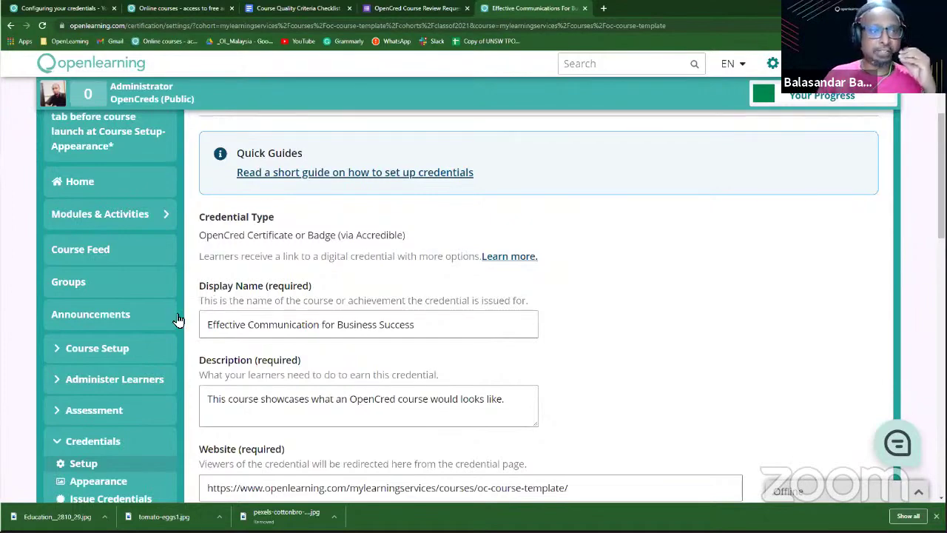
{"action": "scroll", "coordinate": [126, 343], "scroll_direction": "down", "scroll_amount": 1}
Step: Dismiss the browser's downloads bar and expand the course's Credentials section to show Setup, Appearance and Issue Credentials
{"action": "left_click", "coordinate": [111, 421]}
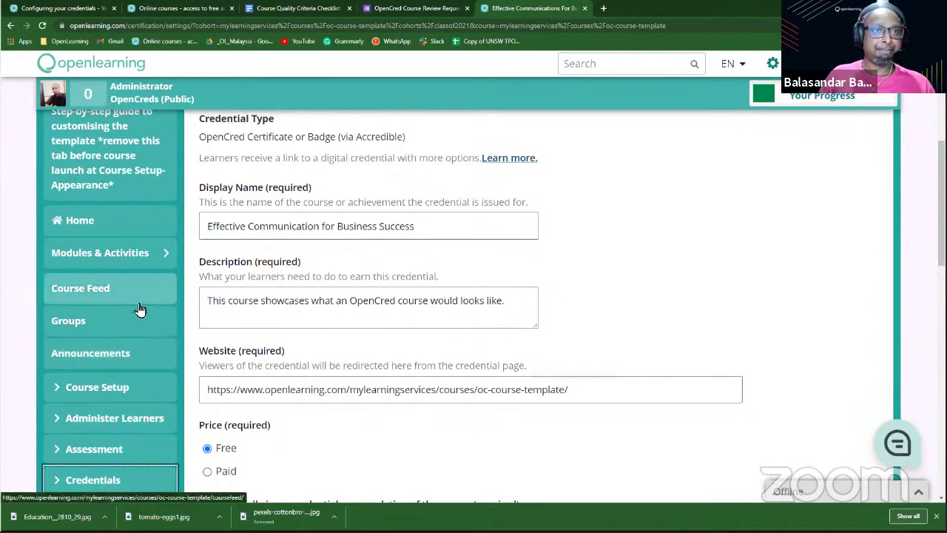
{"action": "scroll", "coordinate": [138, 321], "scroll_direction": "down", "scroll_amount": 2}
{"action": "left_click", "coordinate": [136, 333]}
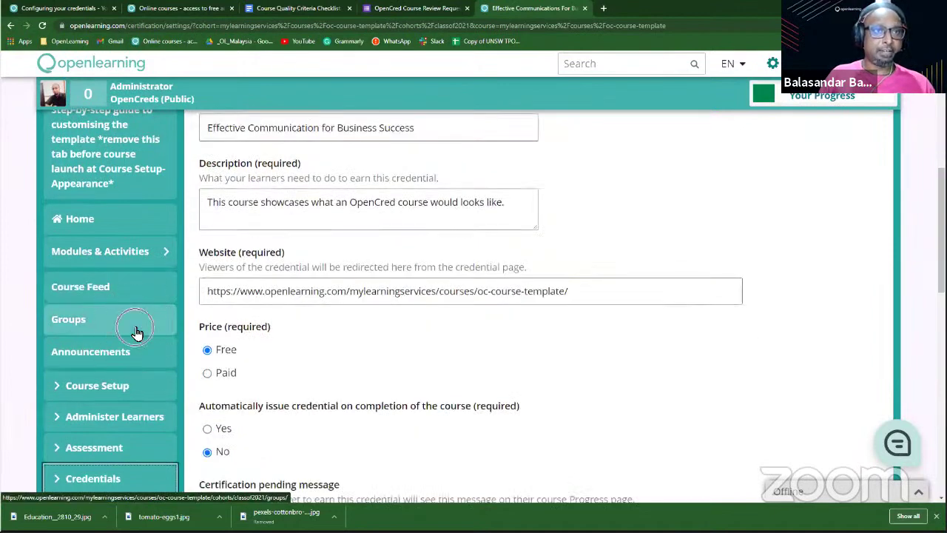
{"action": "scroll", "coordinate": [138, 403], "scroll_direction": "down", "scroll_amount": 1}
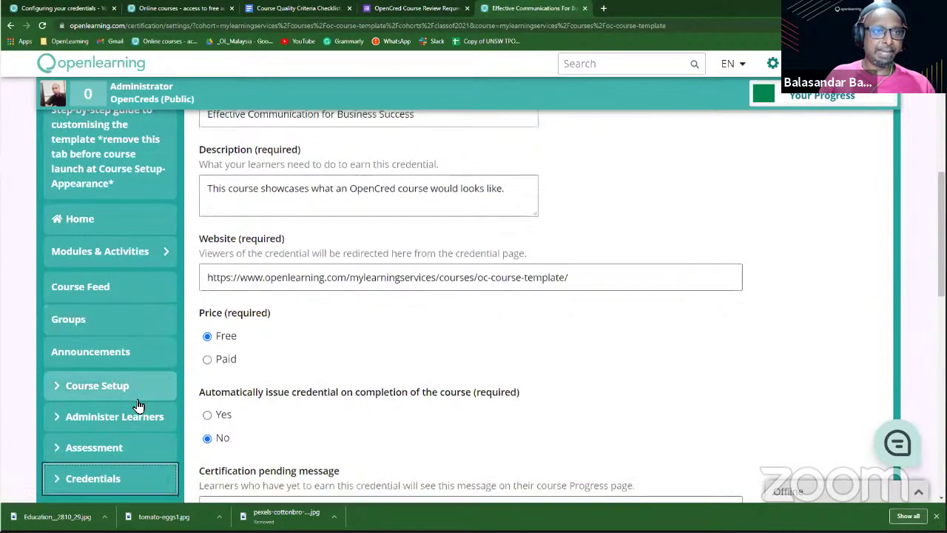
{"action": "left_click", "coordinate": [103, 485]}
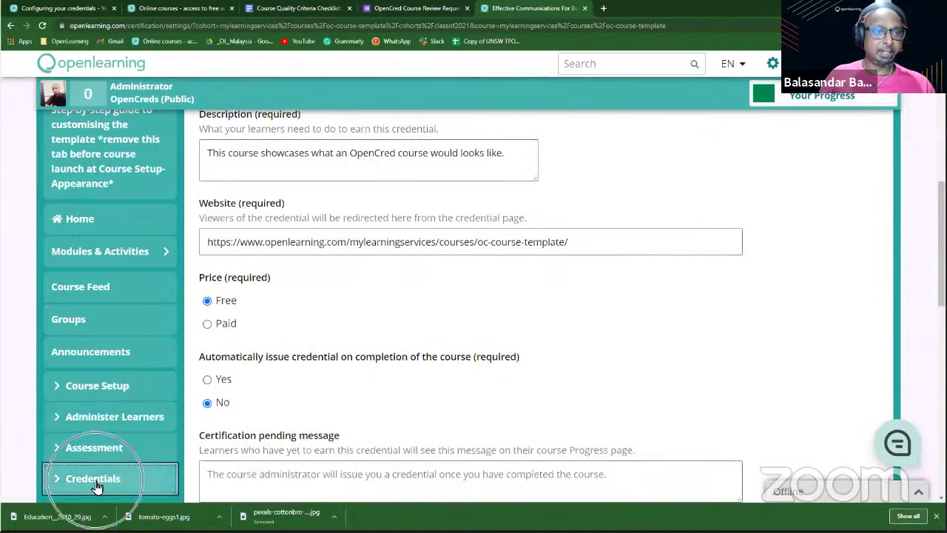
{"action": "left_click", "coordinate": [97, 481]}
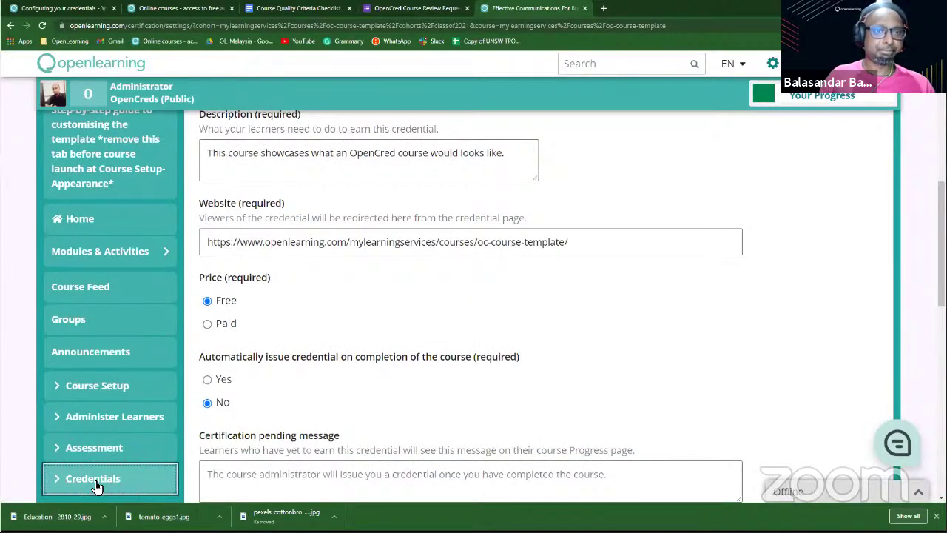
{"action": "left_click", "coordinate": [936, 516]}
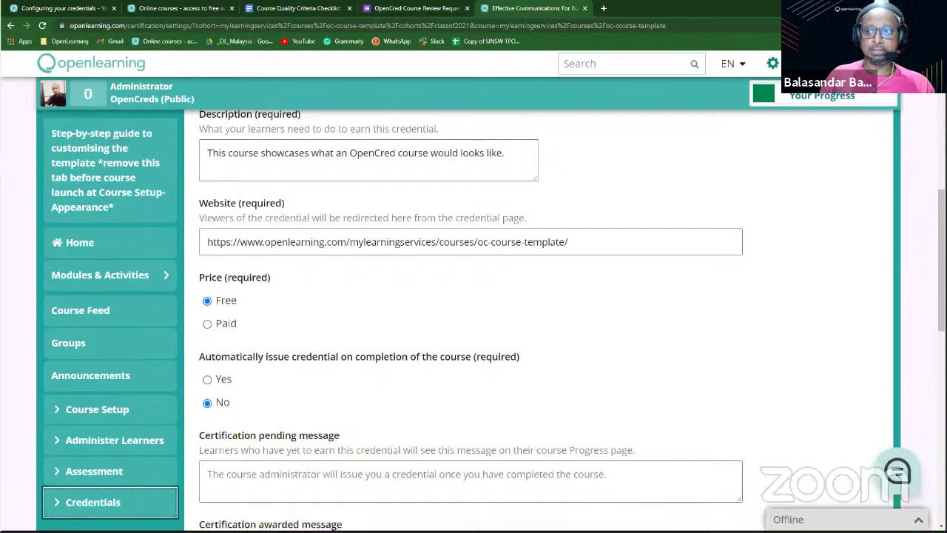
{"action": "left_click", "coordinate": [160, 510]}
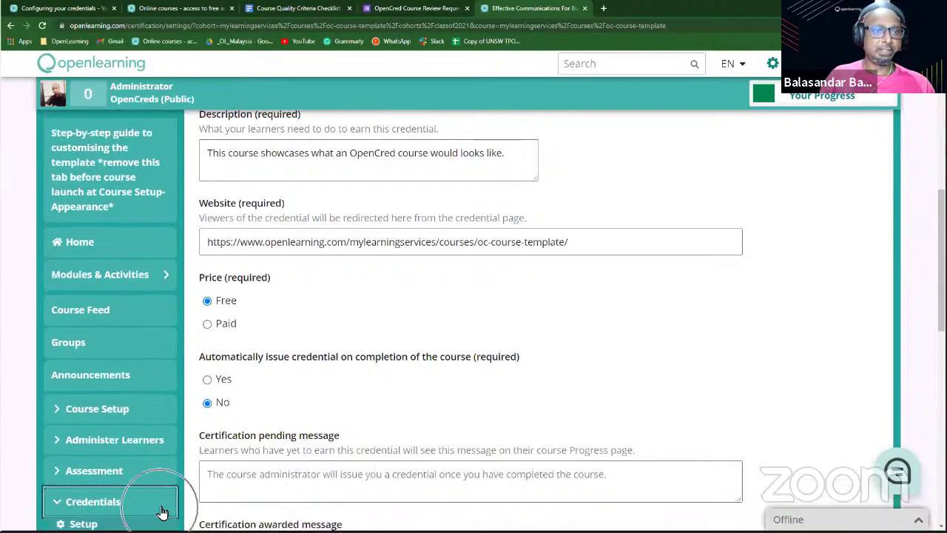
{"action": "scroll", "coordinate": [159, 479], "scroll_direction": "down", "scroll_amount": 3}
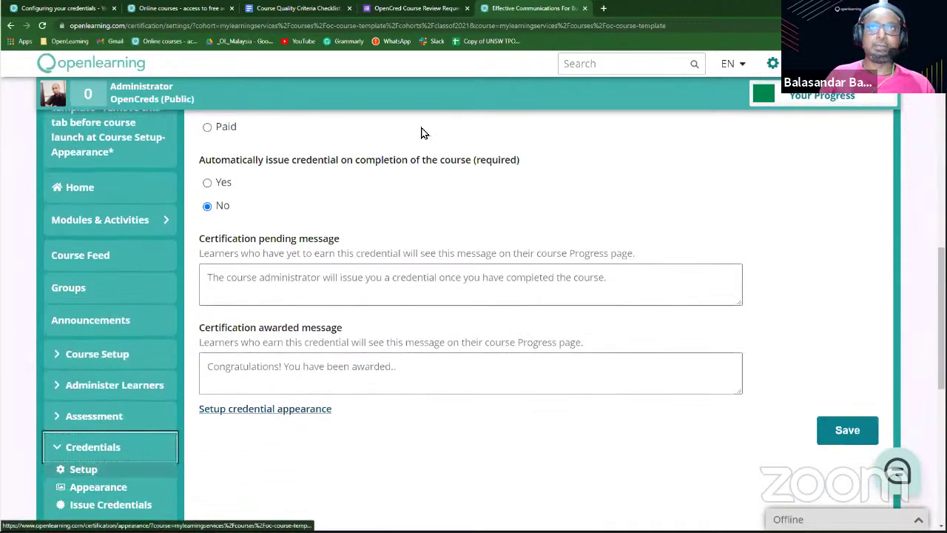
{"action": "scroll", "coordinate": [160, 345], "scroll_direction": "down", "scroll_amount": 1}
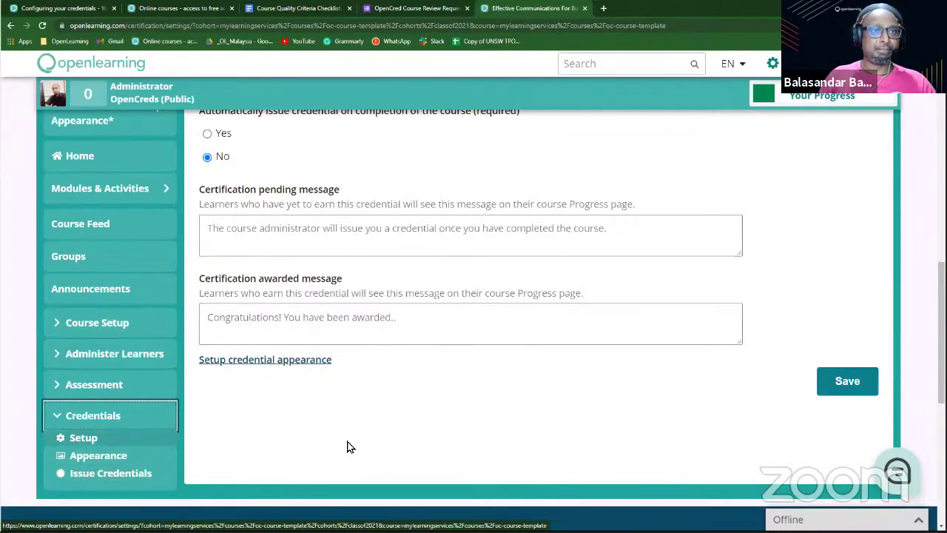
Step: Examine the Credential Type on the Credentials Setup page, highlighting the OpenCred Certificate or Badge (via Accredible) text
{"action": "scroll", "coordinate": [439, 390], "scroll_direction": "up", "scroll_amount": 1}
{"action": "scroll", "coordinate": [438, 390], "scroll_direction": "up", "scroll_amount": 7}
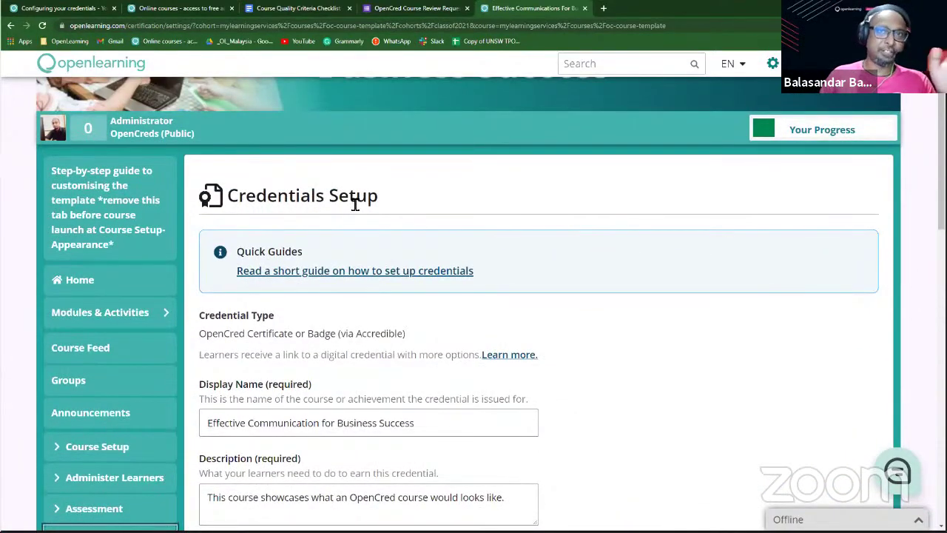
{"action": "scroll", "coordinate": [355, 205], "scroll_direction": "down", "scroll_amount": 1}
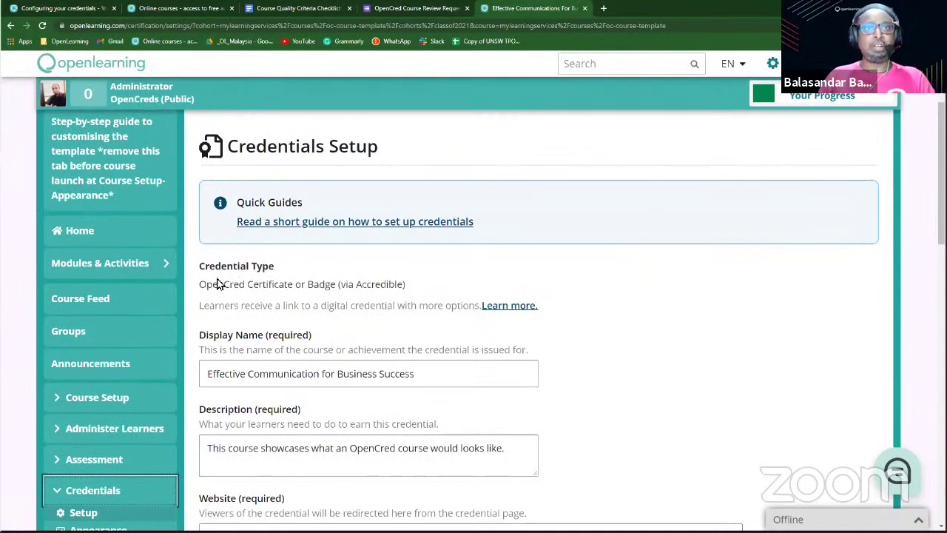
{"action": "left_click_drag", "start_coordinate": [198, 266], "coordinate": [275, 267]}
{"action": "left_click_drag", "start_coordinate": [206, 284], "coordinate": [408, 288]}
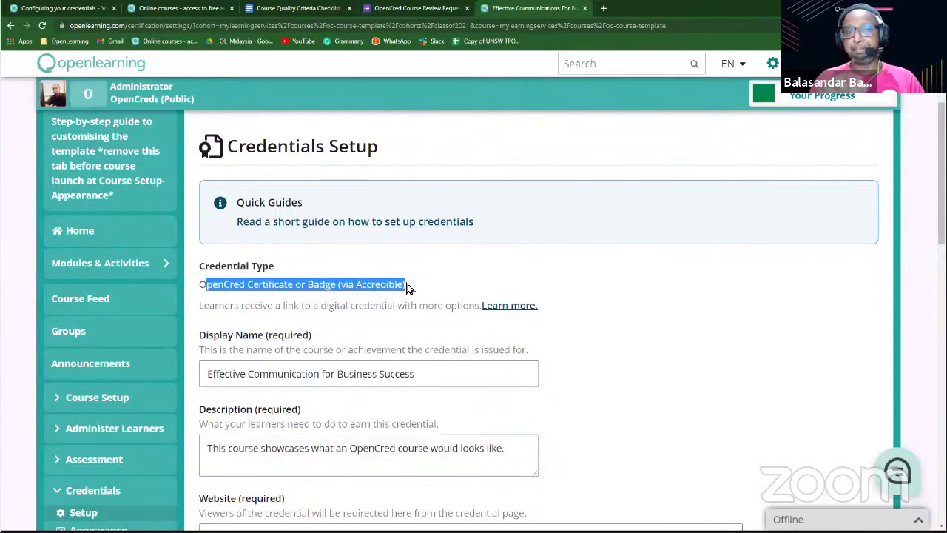
{"action": "left_click", "coordinate": [433, 283]}
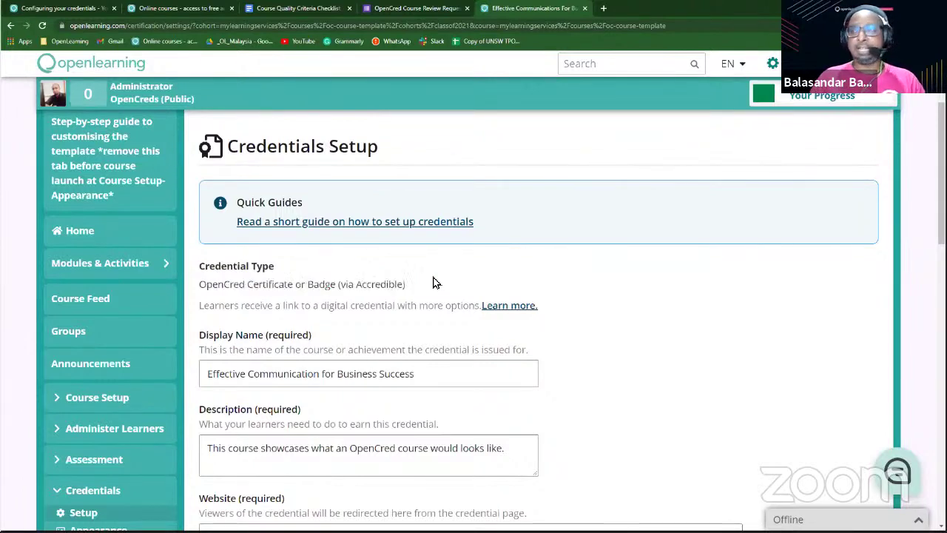
{"action": "scroll", "coordinate": [434, 283], "scroll_direction": "down", "scroll_amount": 1}
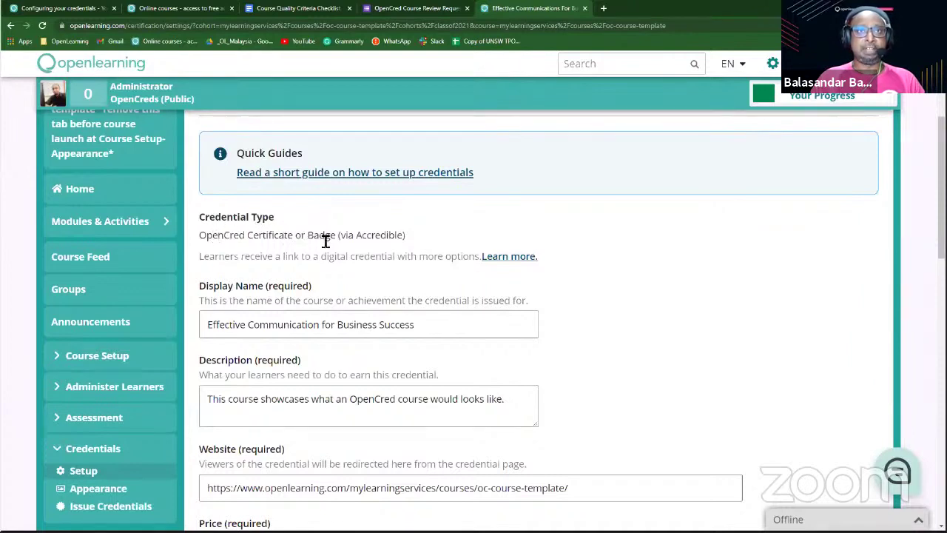
{"action": "left_click_drag", "start_coordinate": [339, 235], "coordinate": [438, 238]}
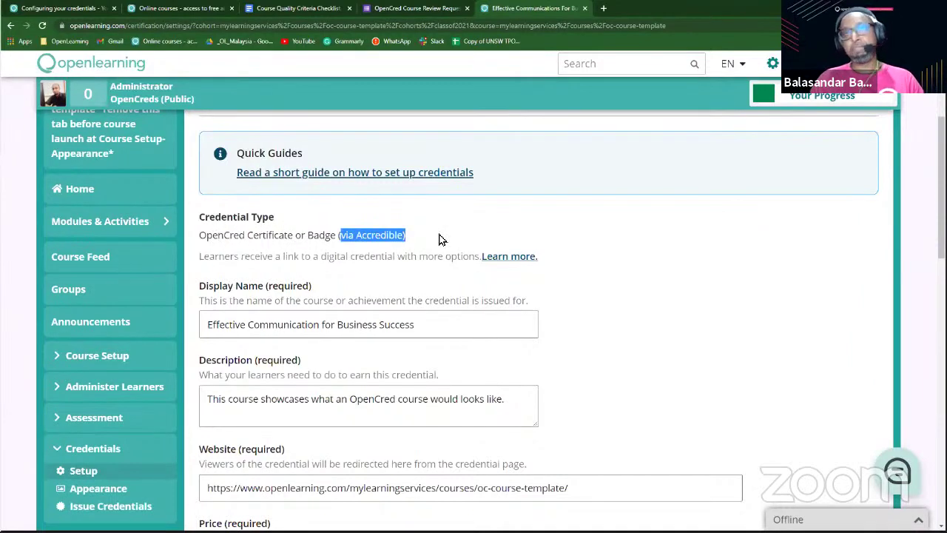
Step: Review the required Display Name, Description and Website fields of the credential setup form
{"action": "scroll", "coordinate": [439, 239], "scroll_direction": "down", "scroll_amount": 1}
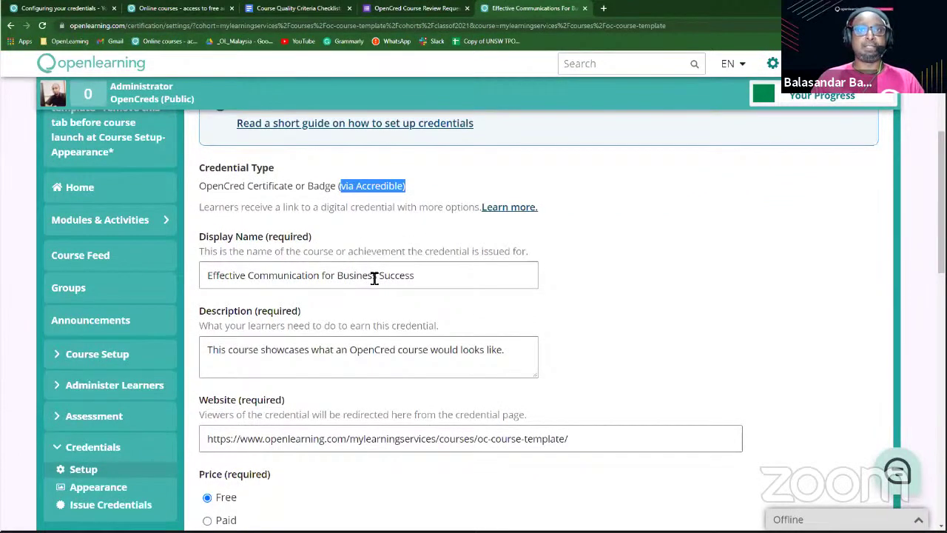
{"action": "scroll", "coordinate": [374, 278], "scroll_direction": "up", "scroll_amount": 3}
{"action": "scroll", "coordinate": [374, 279], "scroll_direction": "down", "scroll_amount": 4}
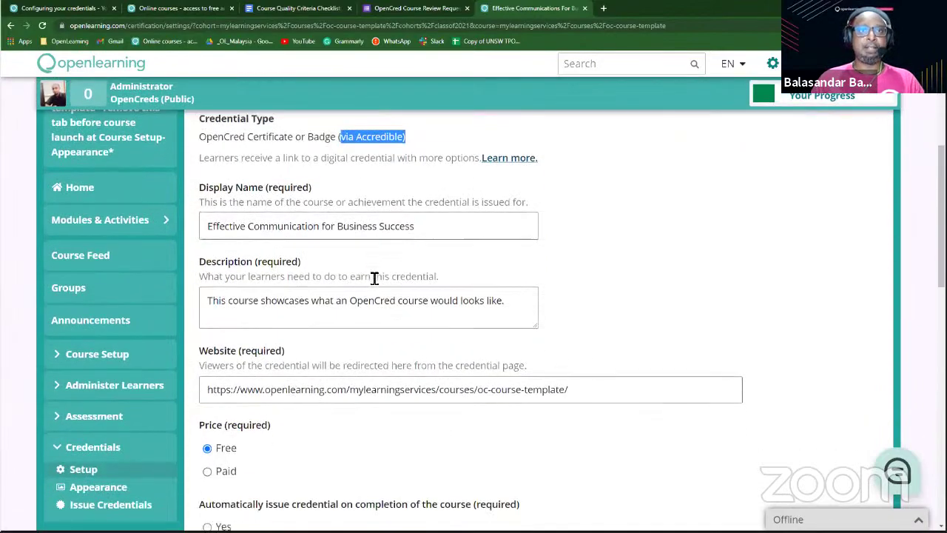
{"action": "scroll", "coordinate": [266, 269], "scroll_direction": "down", "scroll_amount": 1}
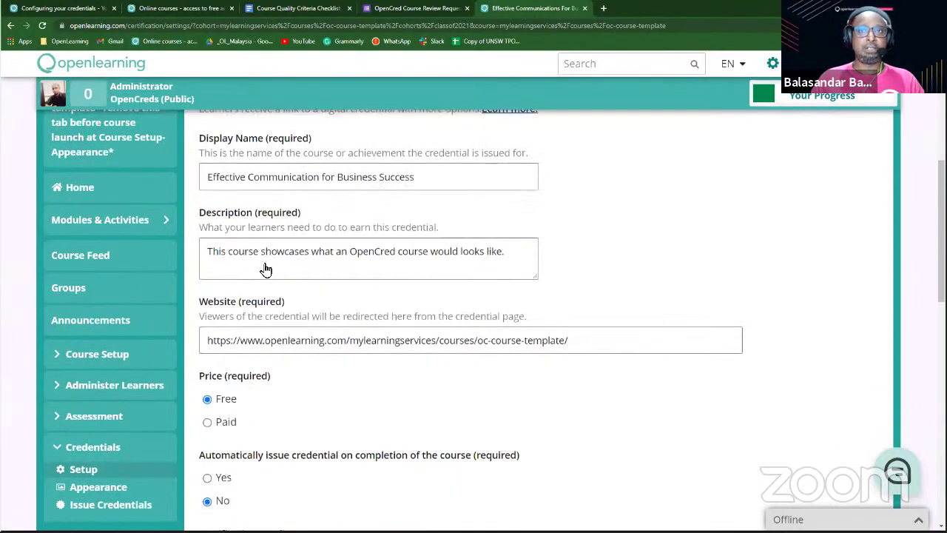
{"action": "scroll", "coordinate": [266, 269], "scroll_direction": "down", "scroll_amount": 1}
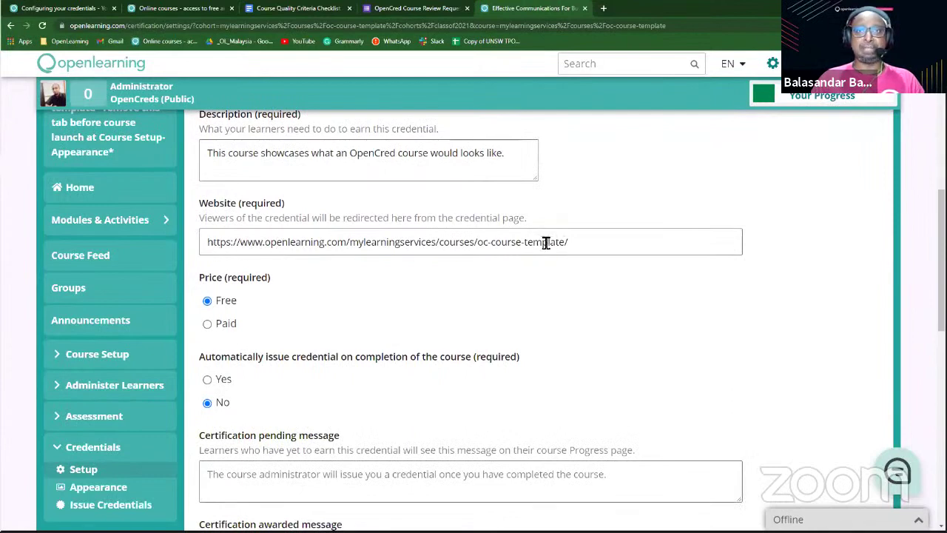
{"action": "left_click", "coordinate": [602, 253]}
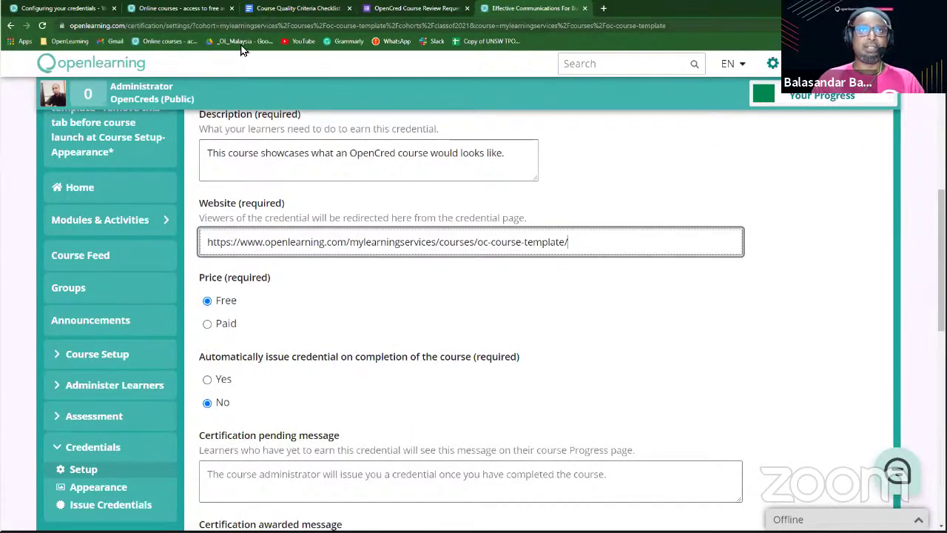
{"action": "scroll", "coordinate": [393, 195], "scroll_direction": "down", "scroll_amount": 1}
{"action": "scroll", "coordinate": [365, 194], "scroll_direction": "up", "scroll_amount": 1}
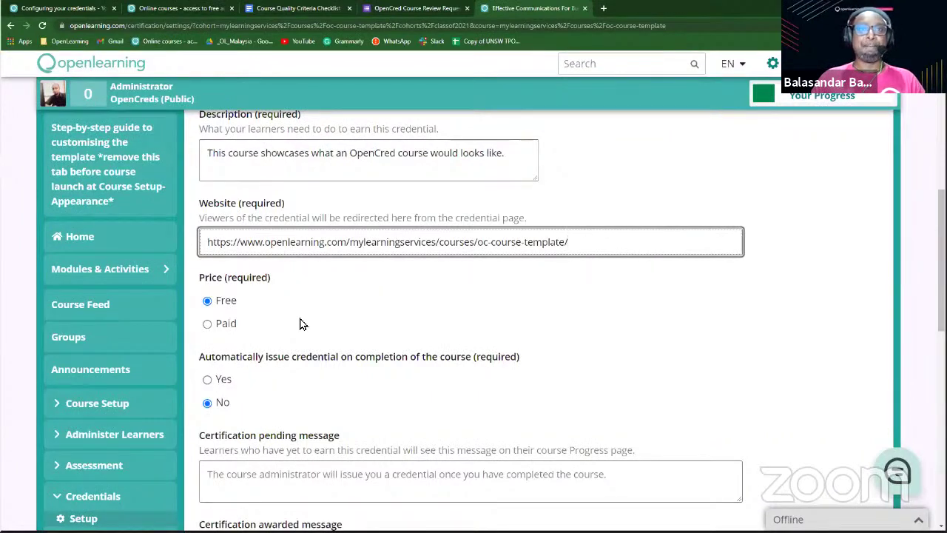
Step: Try the Paid price option for the credential and set the price back to Free
{"action": "scroll", "coordinate": [301, 323], "scroll_direction": "down", "scroll_amount": 1}
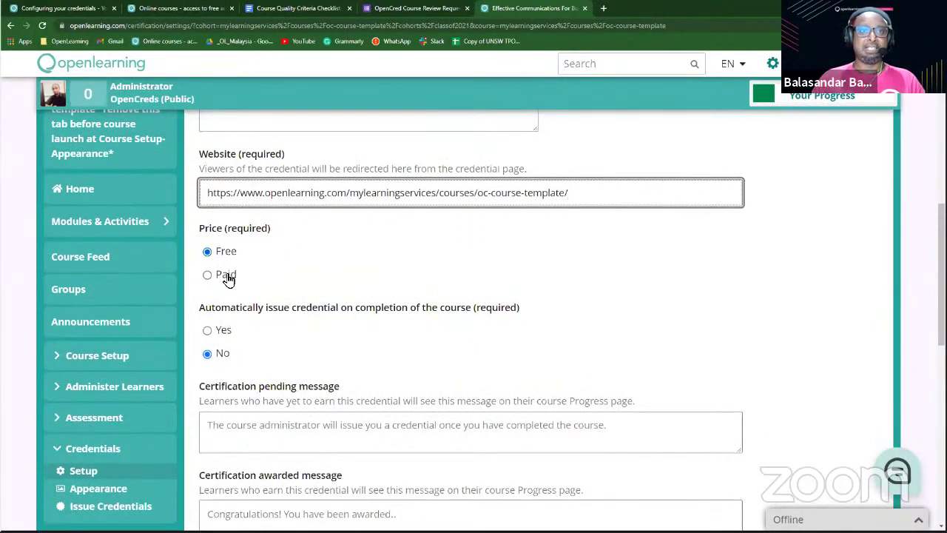
{"action": "left_click", "coordinate": [224, 274]}
{"action": "left_click", "coordinate": [229, 254]}
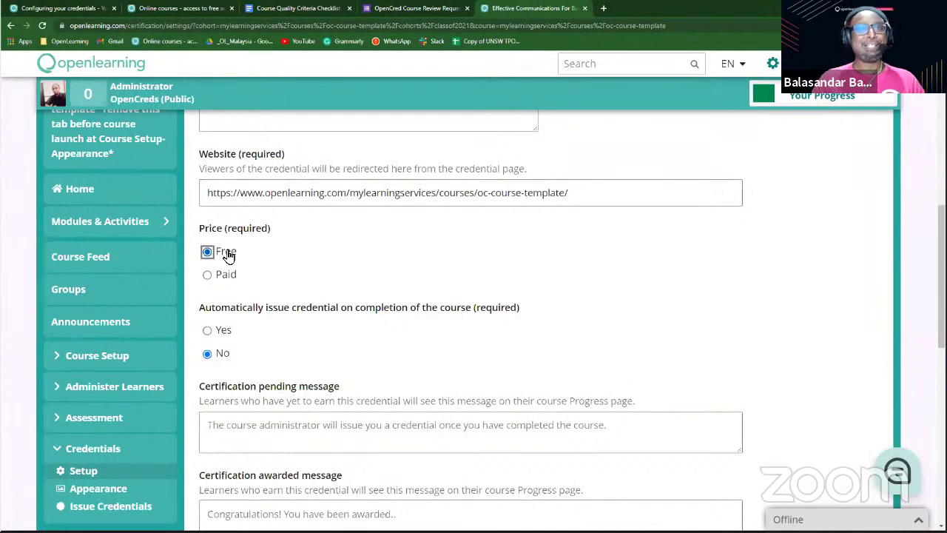
Step: Review the automatic issue option and the certification pending and awarded message fields, and save the credentials setup
{"action": "scroll", "coordinate": [227, 254], "scroll_direction": "down", "scroll_amount": 1}
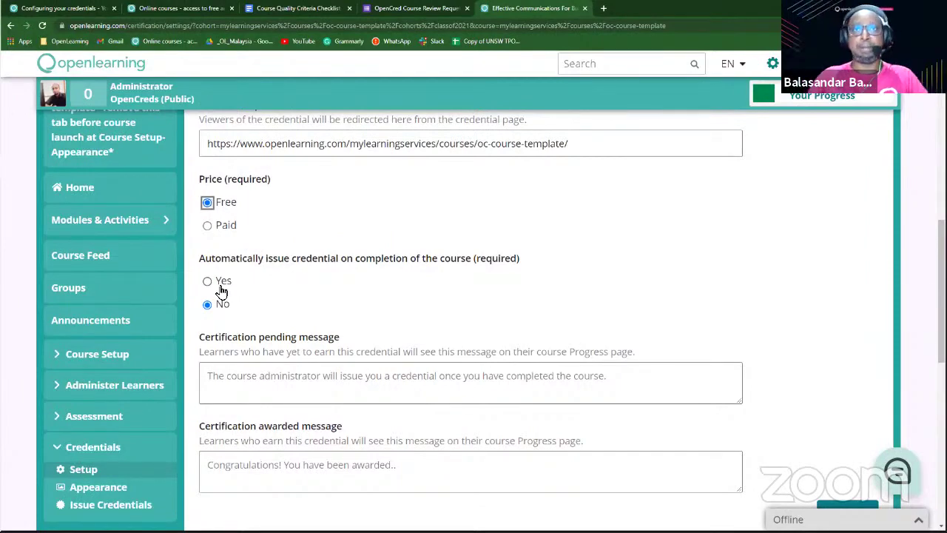
{"action": "scroll", "coordinate": [772, 127], "scroll_direction": "up", "scroll_amount": 1}
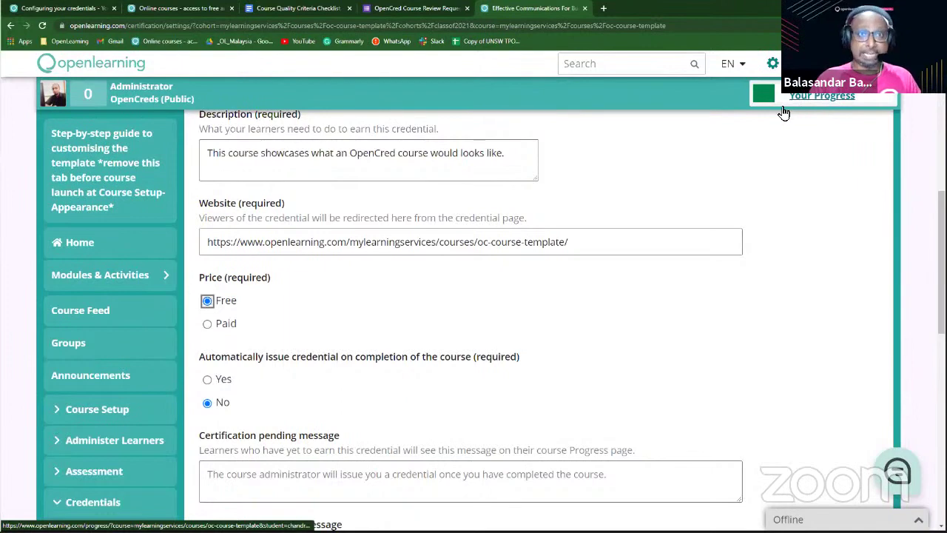
{"action": "scroll", "coordinate": [418, 285], "scroll_direction": "down", "scroll_amount": 1}
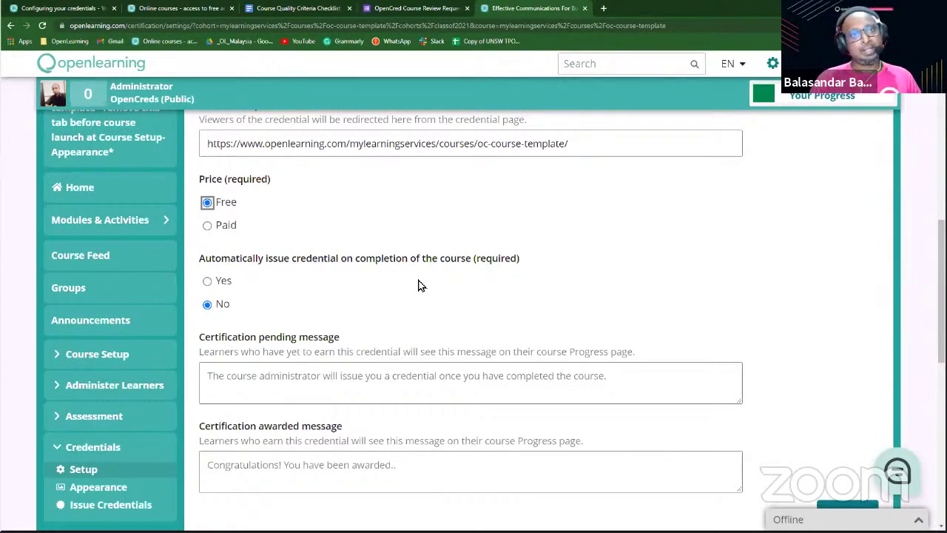
{"action": "scroll", "coordinate": [313, 324], "scroll_direction": "down", "scroll_amount": 1}
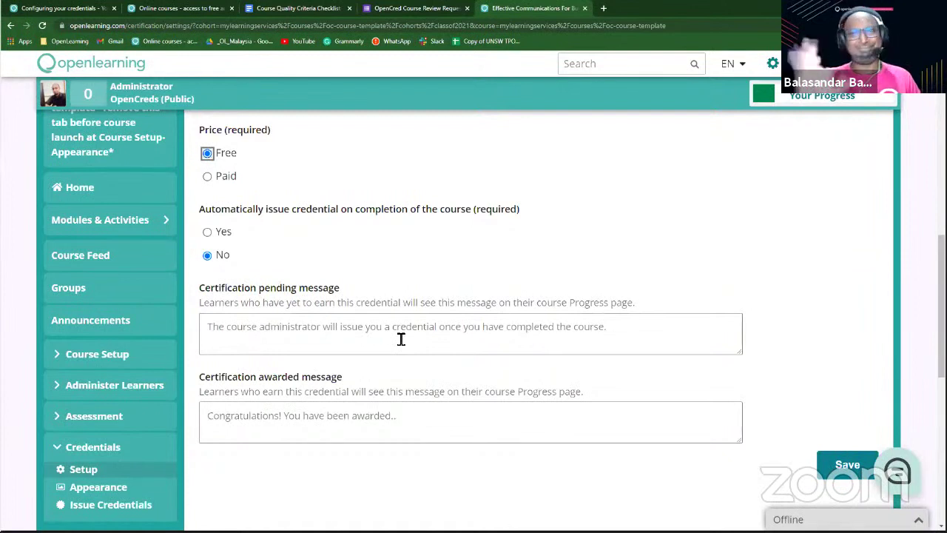
{"action": "left_click", "coordinate": [407, 418]}
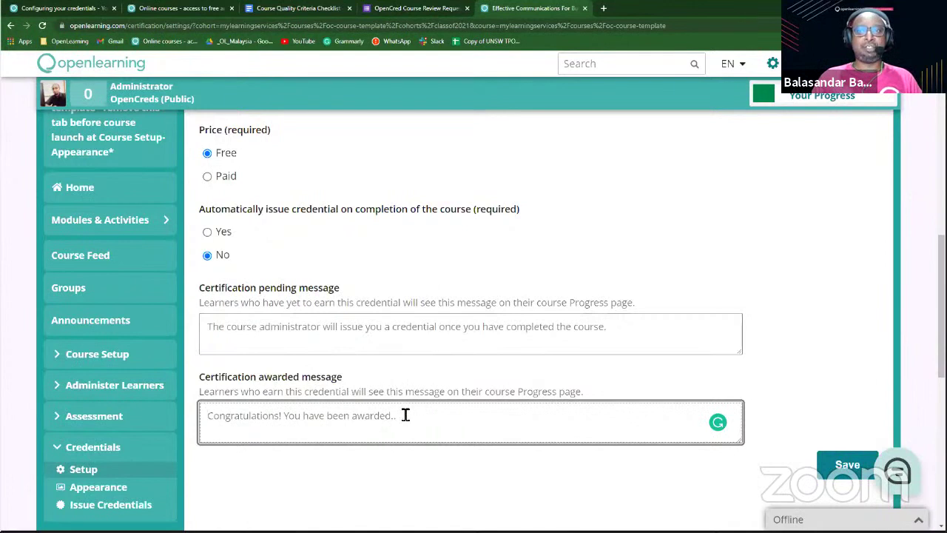
{"action": "scroll", "coordinate": [425, 415], "scroll_direction": "down", "scroll_amount": 1}
{"action": "left_click", "coordinate": [845, 416]}
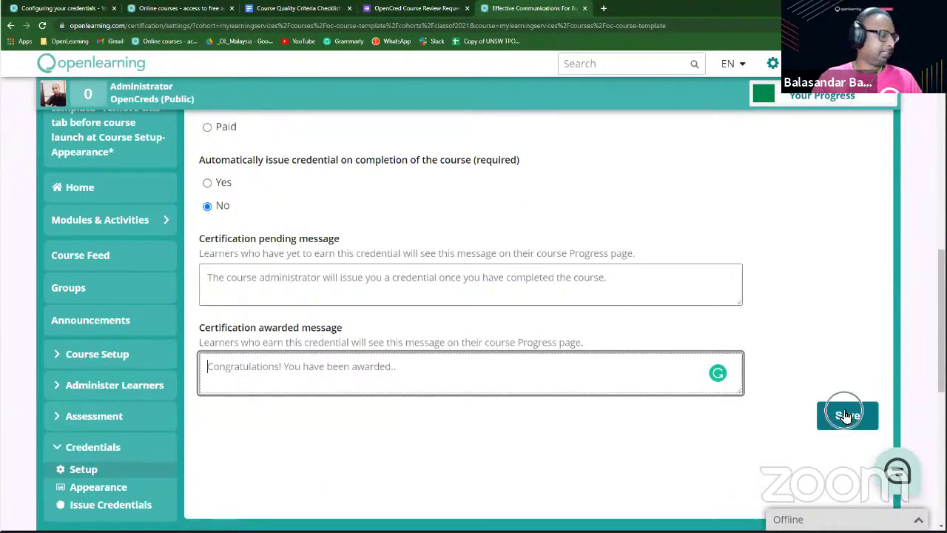
{"action": "left_click", "coordinate": [845, 416]}
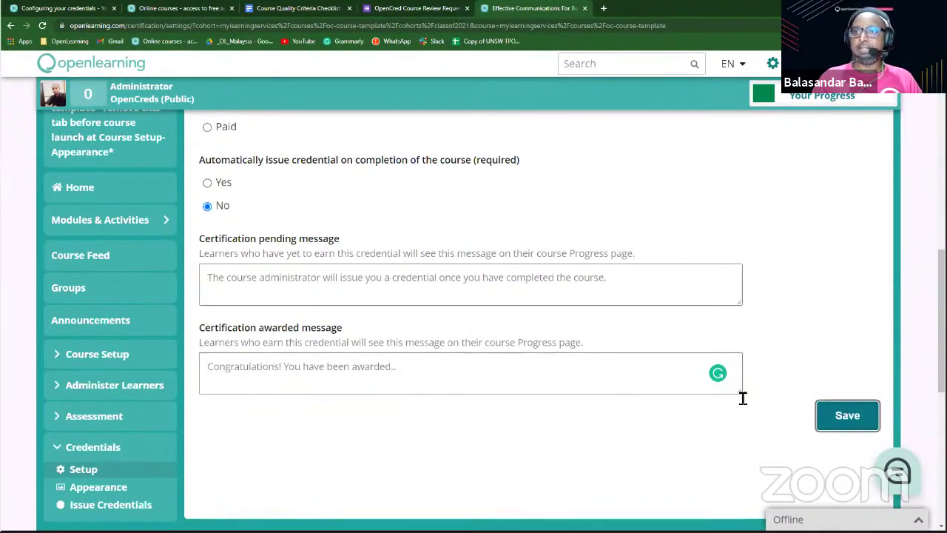
Step: Open the Credentials Appearance page of the course and review the certificate and badge options under Select a credential design
{"action": "scroll", "coordinate": [643, 387], "scroll_direction": "up", "scroll_amount": 5}
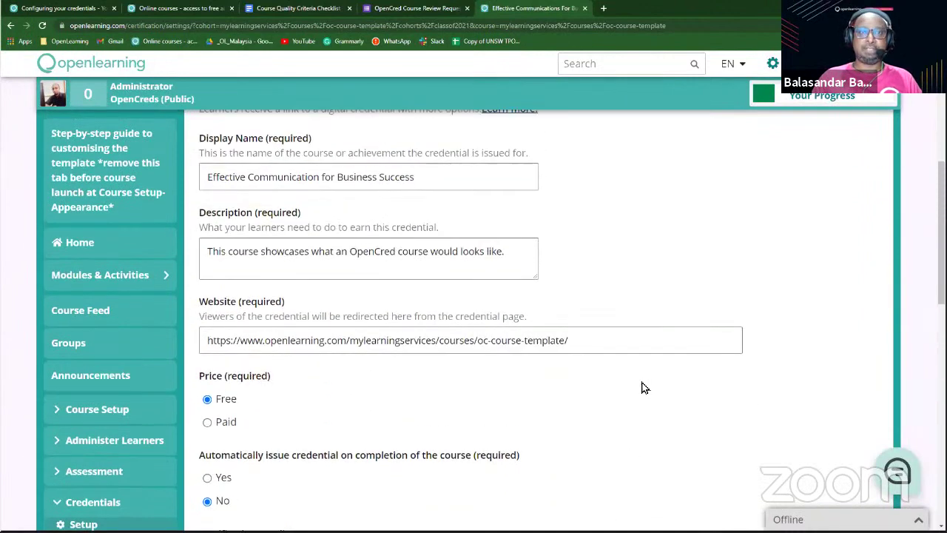
{"action": "scroll", "coordinate": [644, 386], "scroll_direction": "down", "scroll_amount": 3}
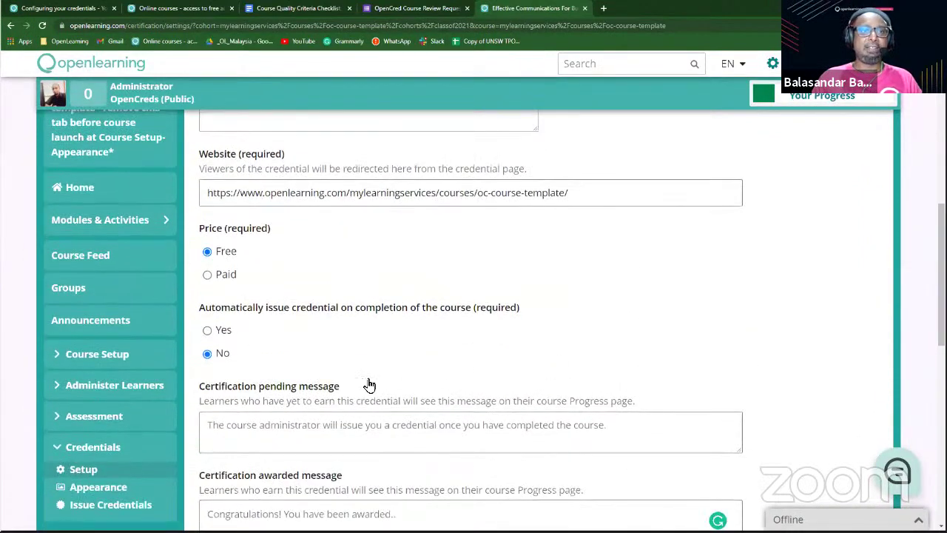
{"action": "left_click", "coordinate": [145, 487]}
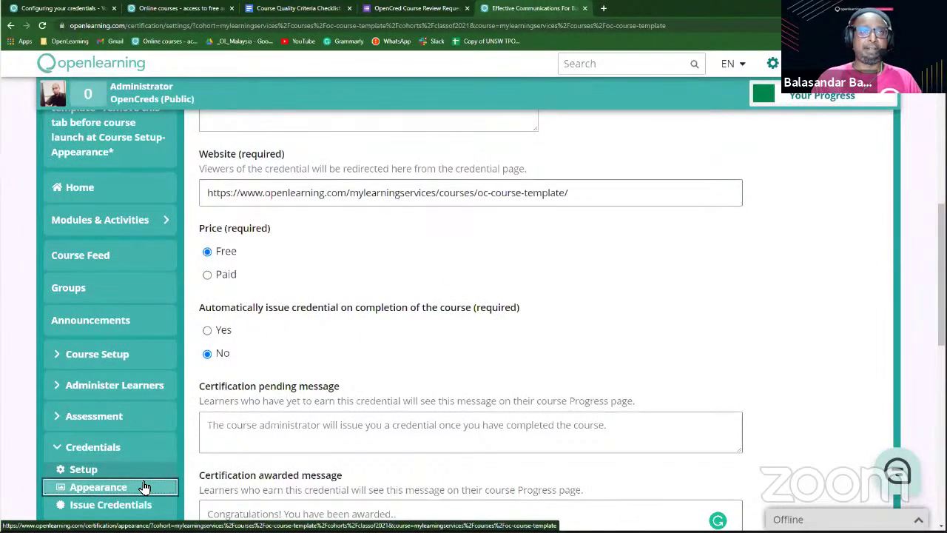
{"action": "scroll", "coordinate": [383, 204], "scroll_direction": "down", "scroll_amount": 3}
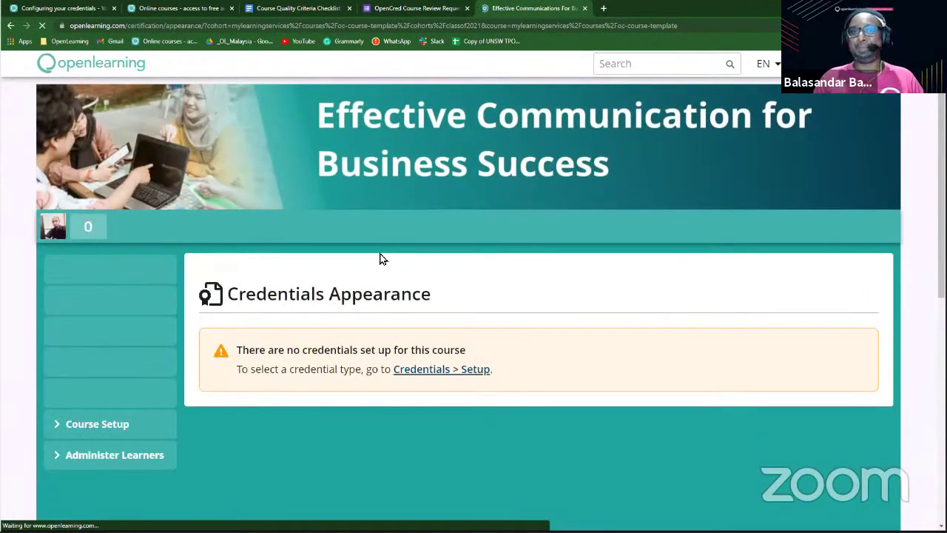
{"action": "scroll", "coordinate": [382, 259], "scroll_direction": "down", "scroll_amount": 2}
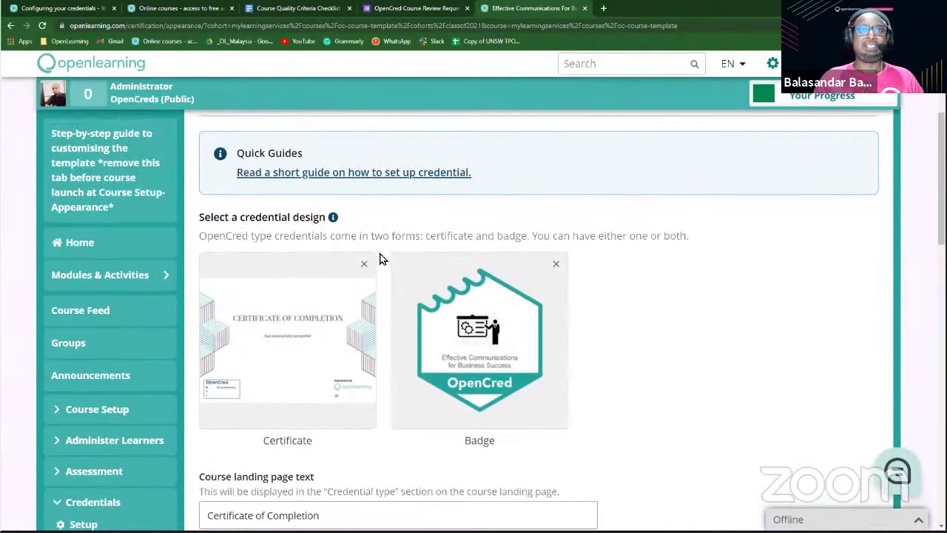
{"action": "scroll", "coordinate": [356, 245], "scroll_direction": "up", "scroll_amount": 1}
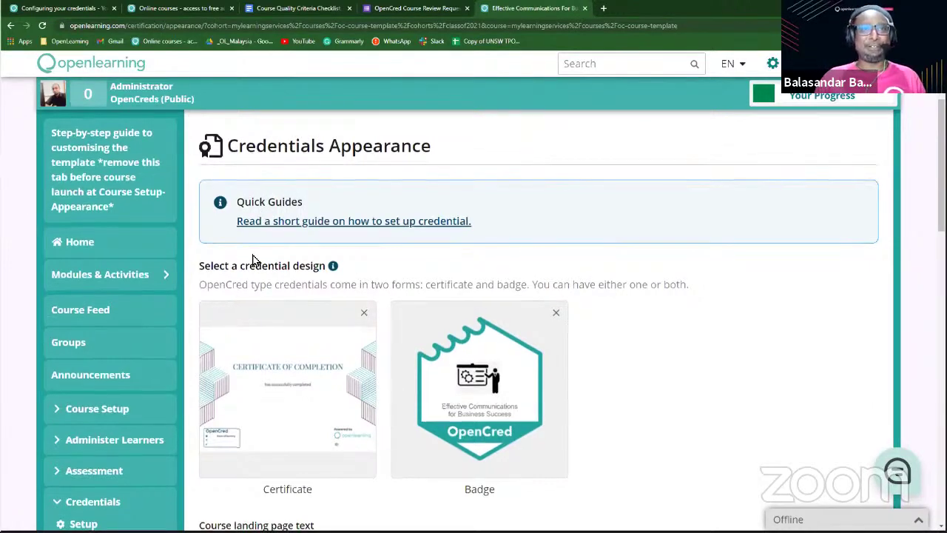
{"action": "scroll", "coordinate": [311, 233], "scroll_direction": "down", "scroll_amount": 1}
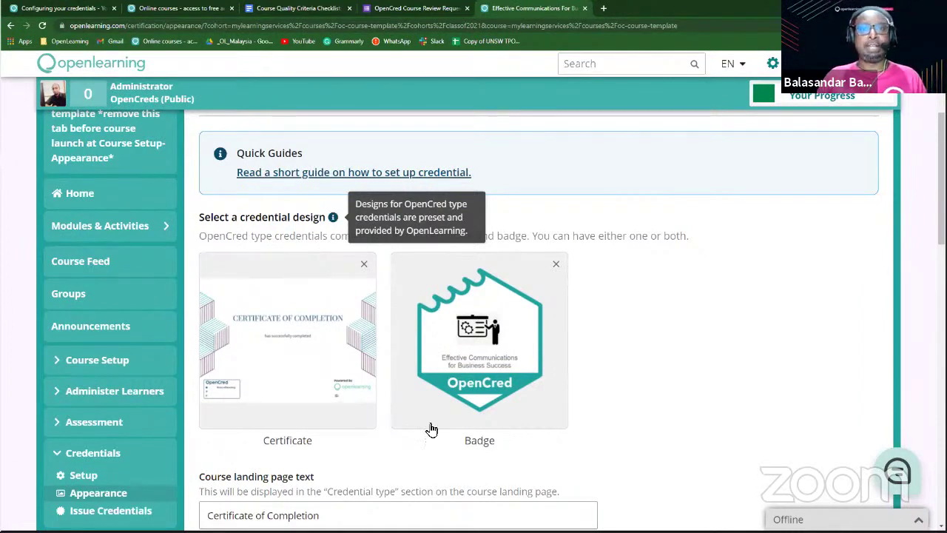
Step: Apply the OpenCred Template (Test) certificate design and the Effective Communications for Business Success badge design
{"action": "scroll", "coordinate": [569, 382], "scroll_direction": "down", "scroll_amount": 1}
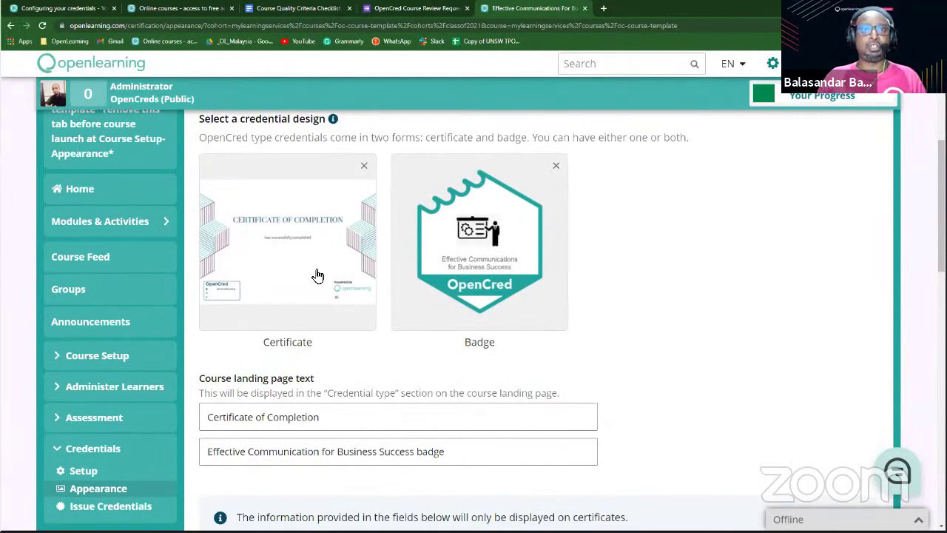
{"action": "left_click", "coordinate": [317, 275]}
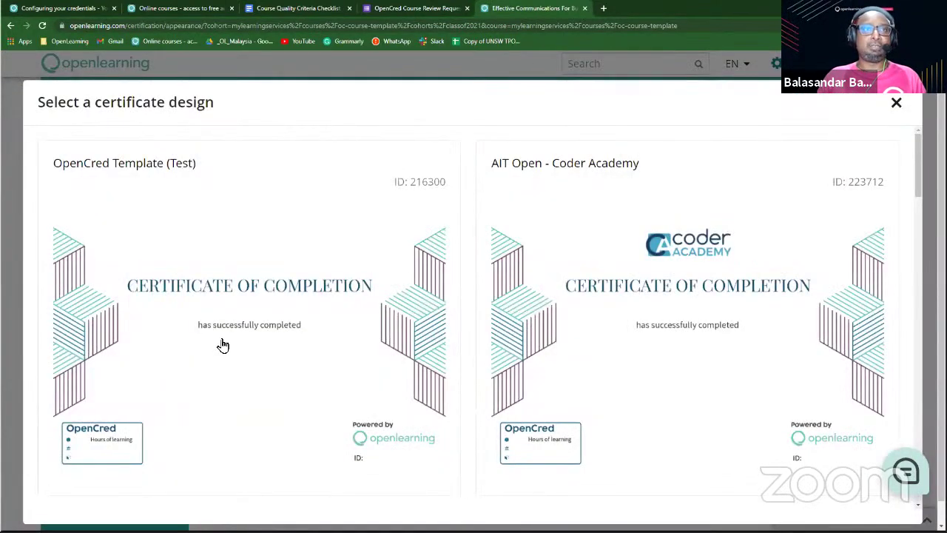
{"action": "left_click", "coordinate": [190, 197]}
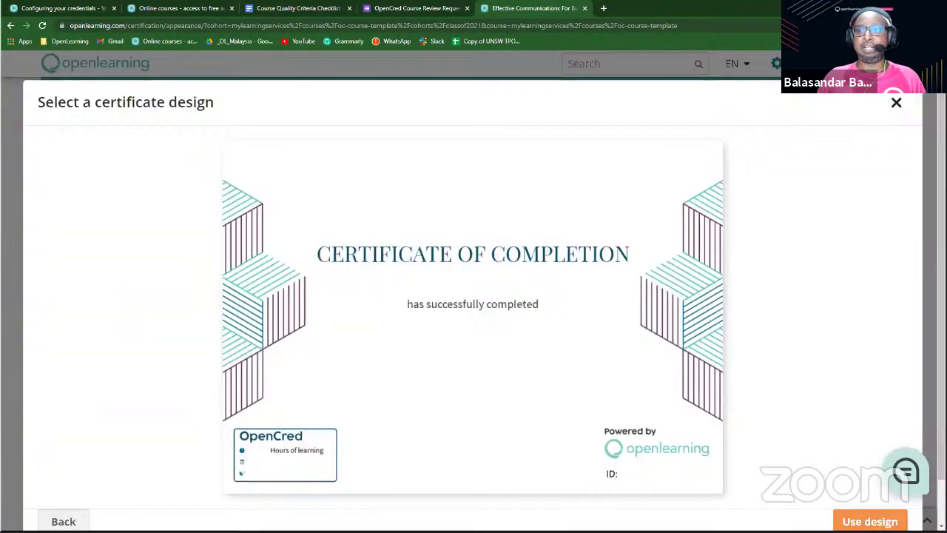
{"action": "left_click", "coordinate": [870, 521]}
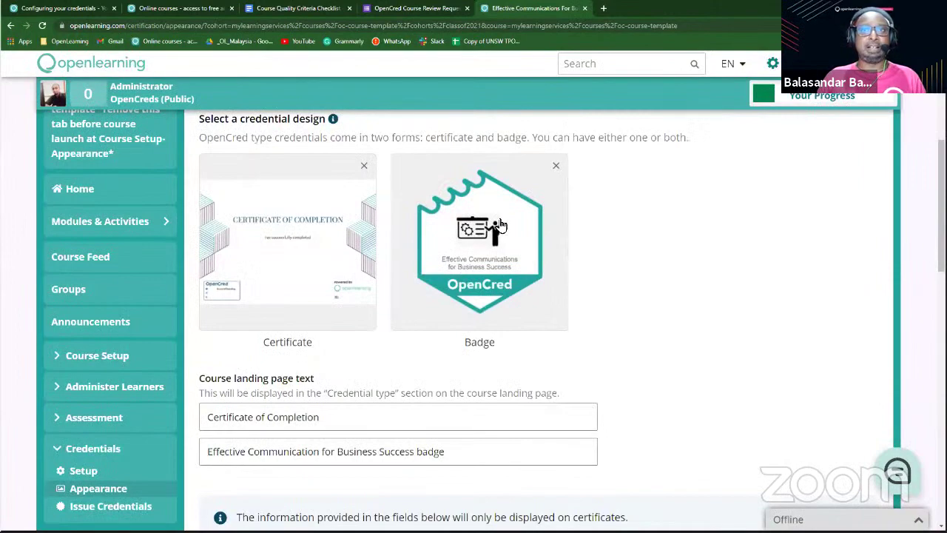
{"action": "left_click", "coordinate": [492, 263]}
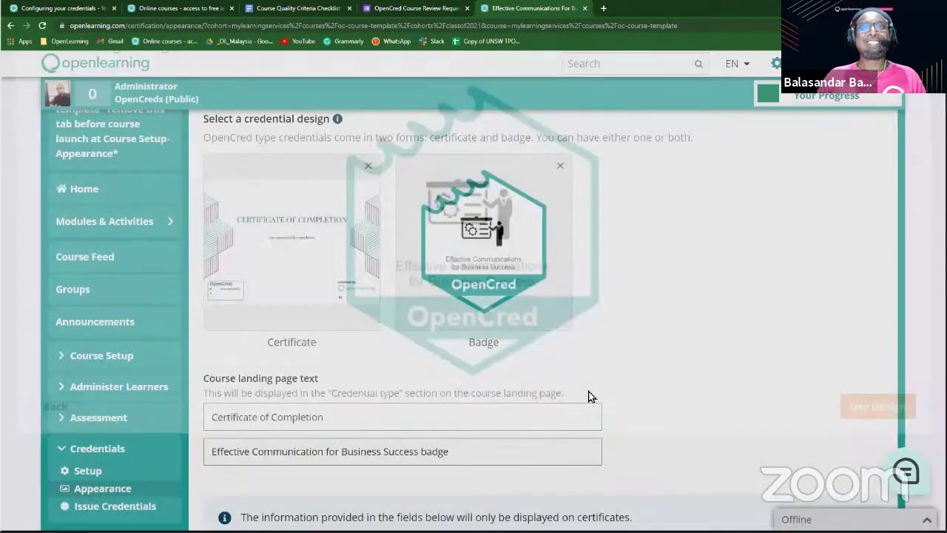
Step: Review the course landing page text fields and the note on information displayed only on certificates
{"action": "scroll", "coordinate": [588, 392], "scroll_direction": "down", "scroll_amount": 1}
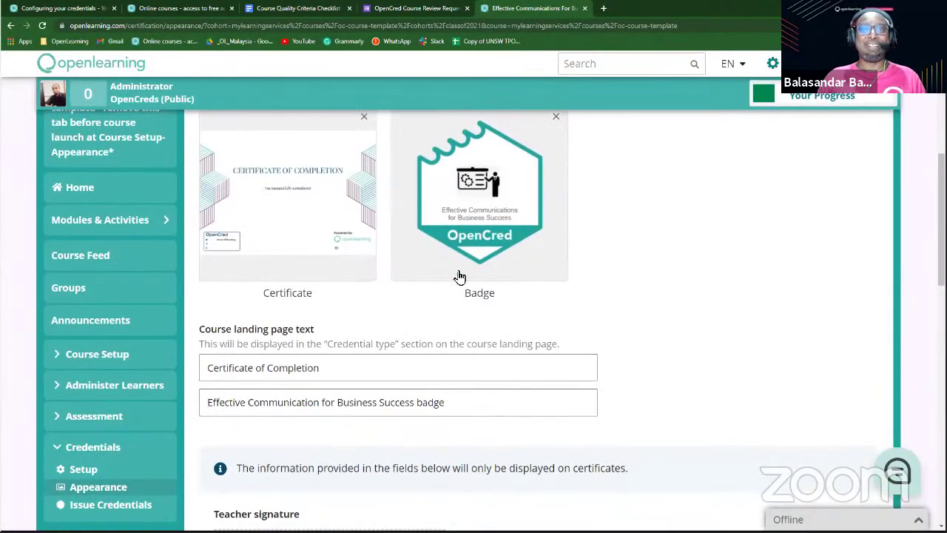
{"action": "scroll", "coordinate": [456, 300], "scroll_direction": "down", "scroll_amount": 1}
{"action": "scroll", "coordinate": [456, 299], "scroll_direction": "down", "scroll_amount": 2}
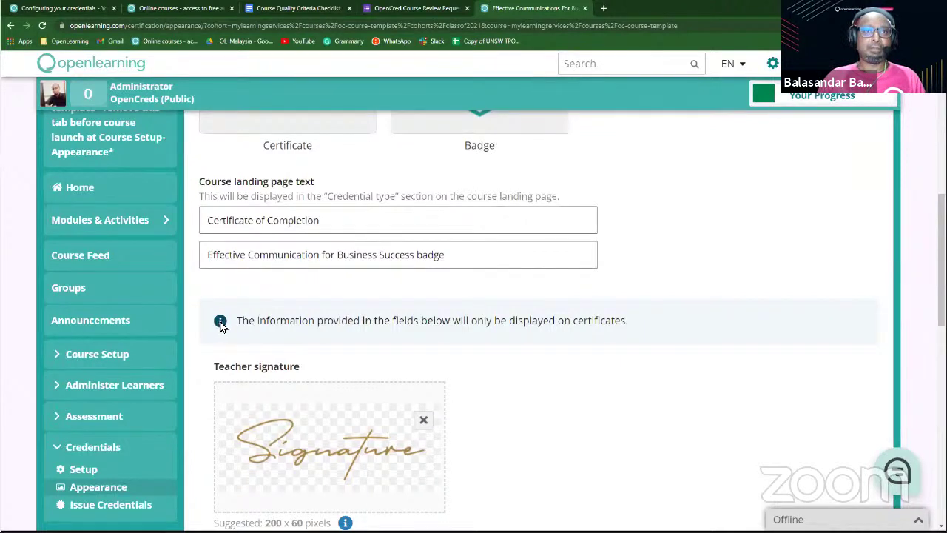
{"action": "double_click", "coordinate": [245, 320]}
{"action": "left_click", "coordinate": [222, 323]}
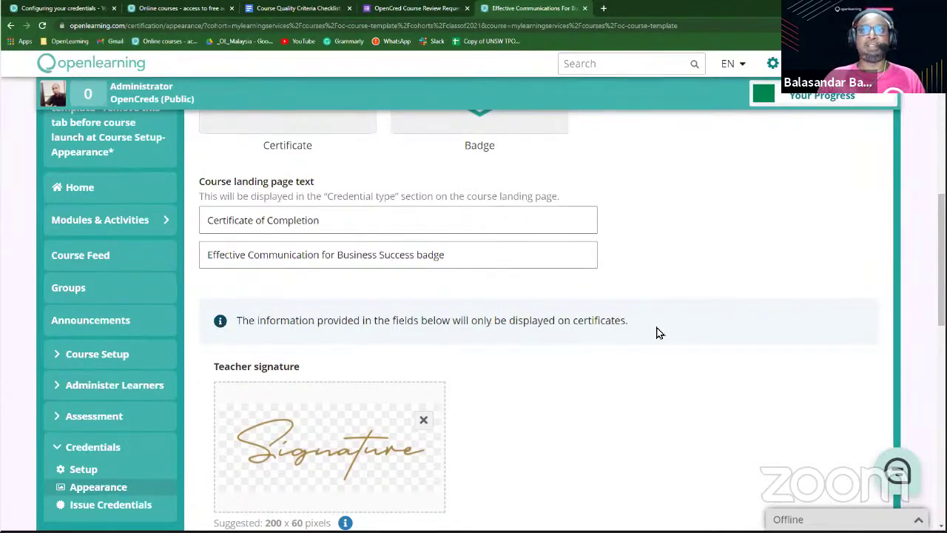
Step: Examine the teacher signature image and the guidance on its suggested pixel size
{"action": "scroll", "coordinate": [656, 332], "scroll_direction": "down", "scroll_amount": 2}
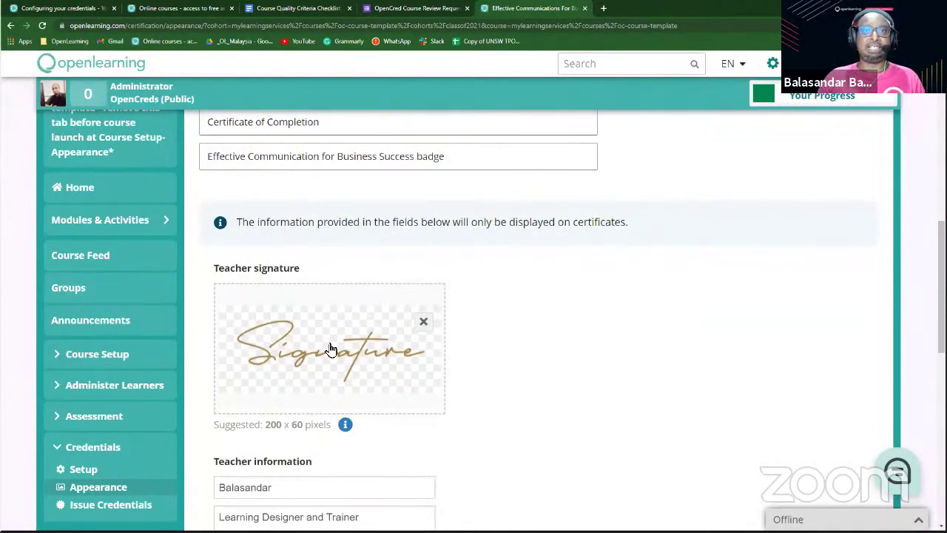
{"action": "left_click", "coordinate": [424, 322]}
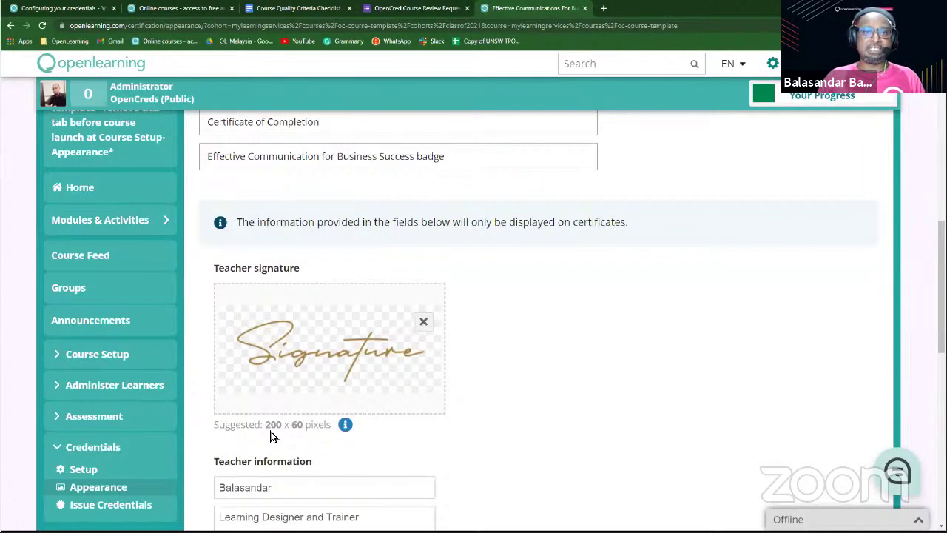
{"action": "mouse_move", "coordinate": [344, 430]}
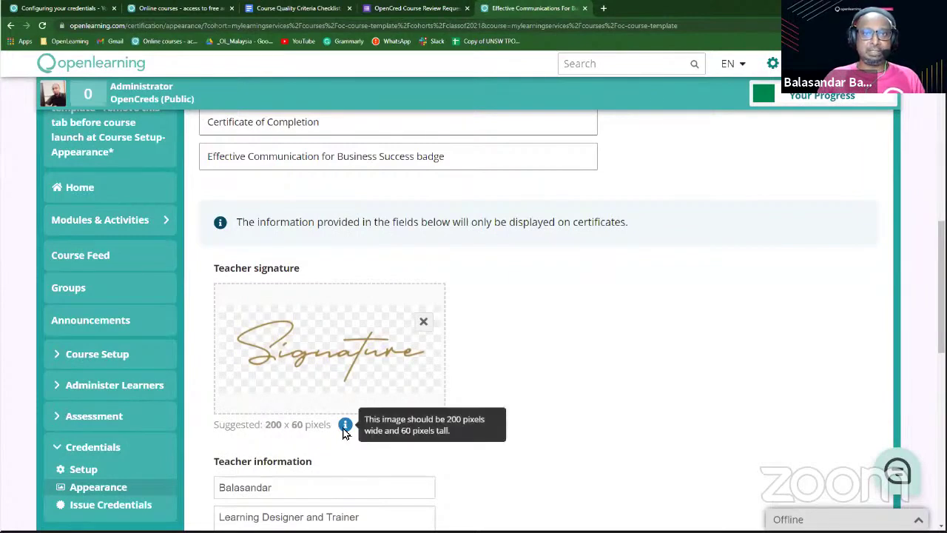
{"action": "scroll", "coordinate": [305, 399], "scroll_direction": "down", "scroll_amount": 2}
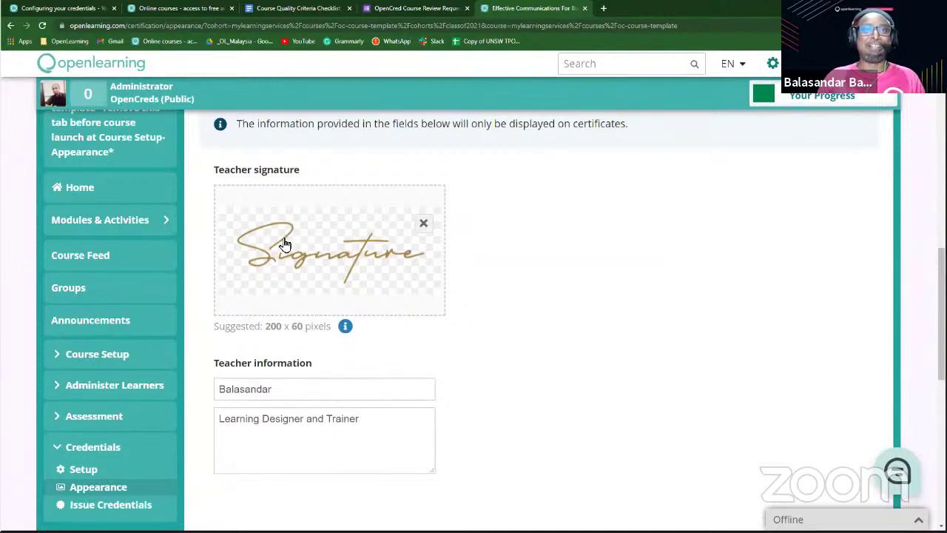
{"action": "scroll", "coordinate": [370, 359], "scroll_direction": "down", "scroll_amount": 1}
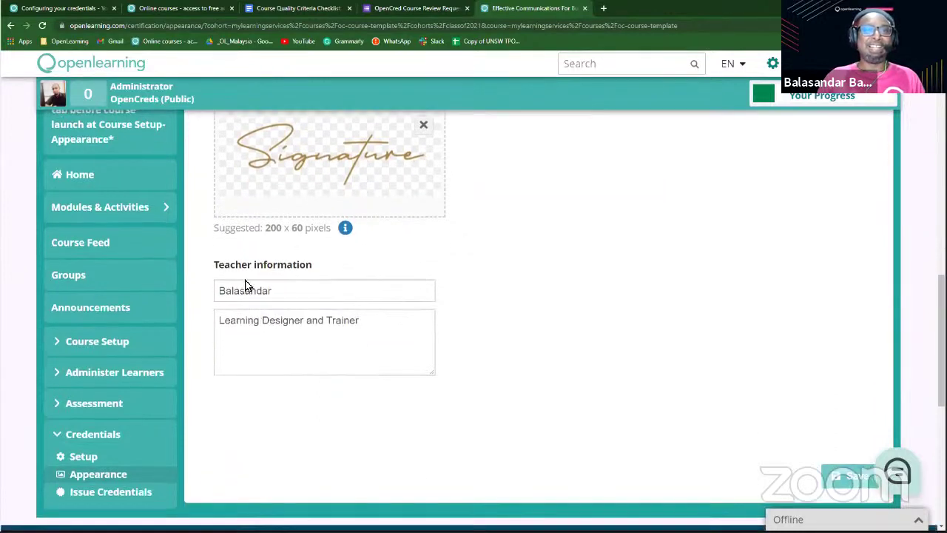
Step: Review the teacher's name and job title under Teacher information, enlarging the title box slightly, and save the credentials appearance
{"action": "left_click", "coordinate": [286, 294]}
{"action": "left_click", "coordinate": [284, 326]}
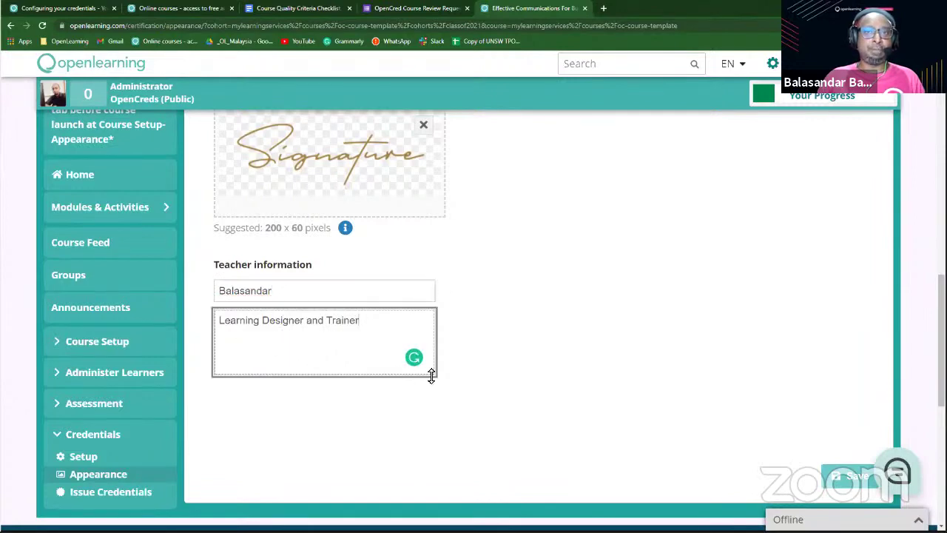
{"action": "mouse_move", "coordinate": [433, 374]}
{"action": "left_mouse_down"}
{"action": "mouse_move", "coordinate": [431, 473]}
{"action": "mouse_move", "coordinate": [434, 380]}
{"action": "left_mouse_up"}
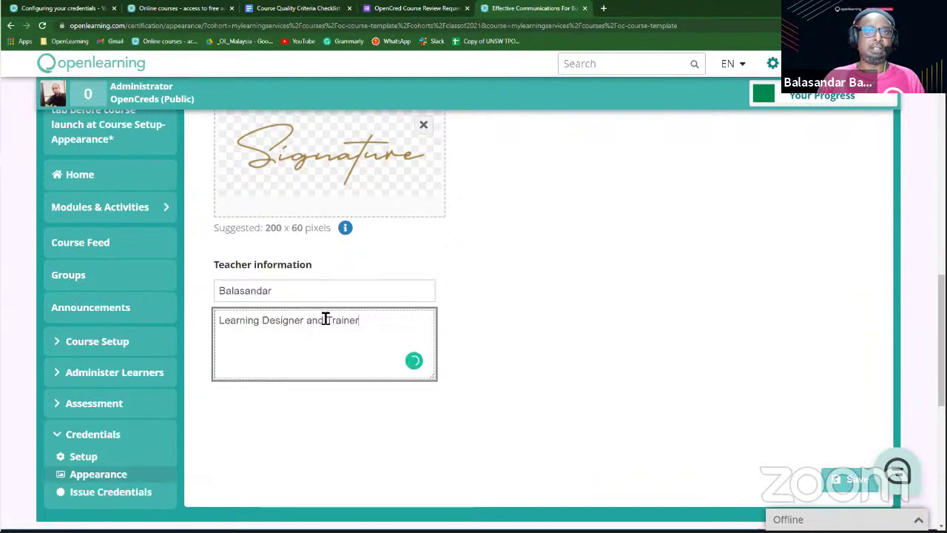
{"action": "left_click", "coordinate": [315, 291]}
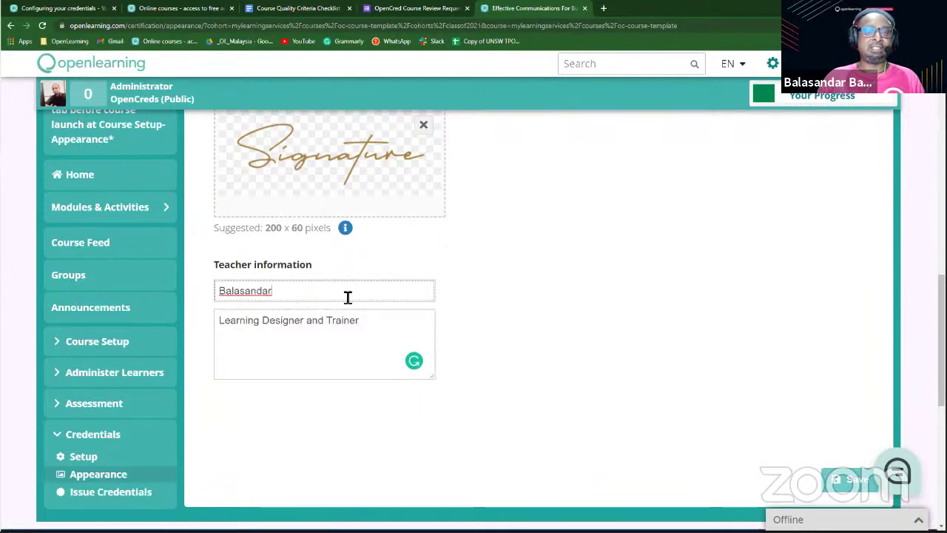
{"action": "scroll", "coordinate": [778, 440], "scroll_direction": "down", "scroll_amount": 2}
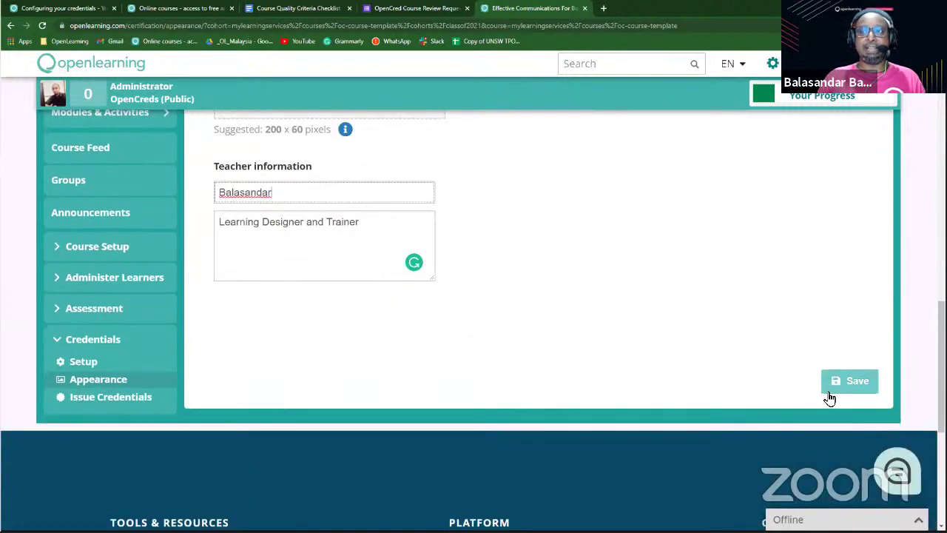
{"action": "left_click", "coordinate": [832, 397]}
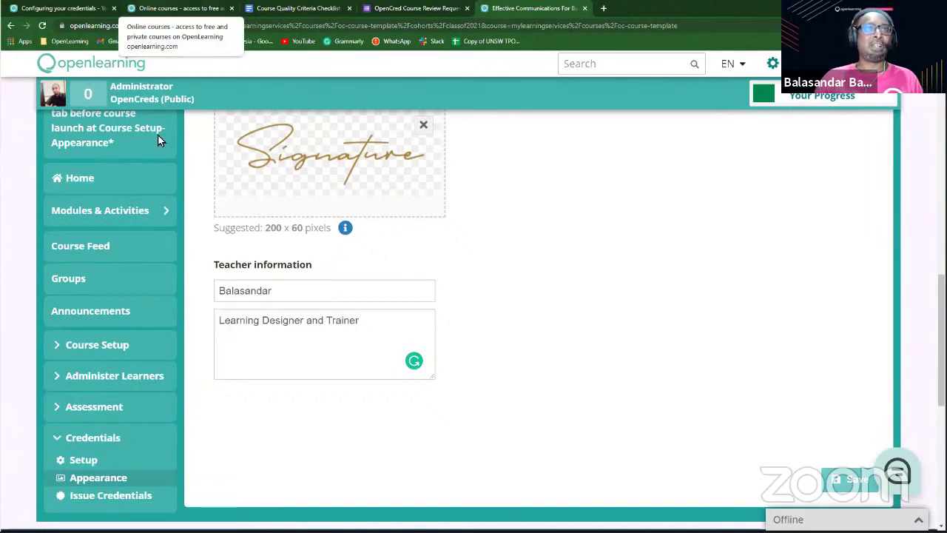
Step: Switch to the Configuring your credentials guide page and go past the setup and appearance steps to the sample certificate
{"action": "left_click", "coordinate": [156, 7]}
{"action": "left_click", "coordinate": [93, 9]}
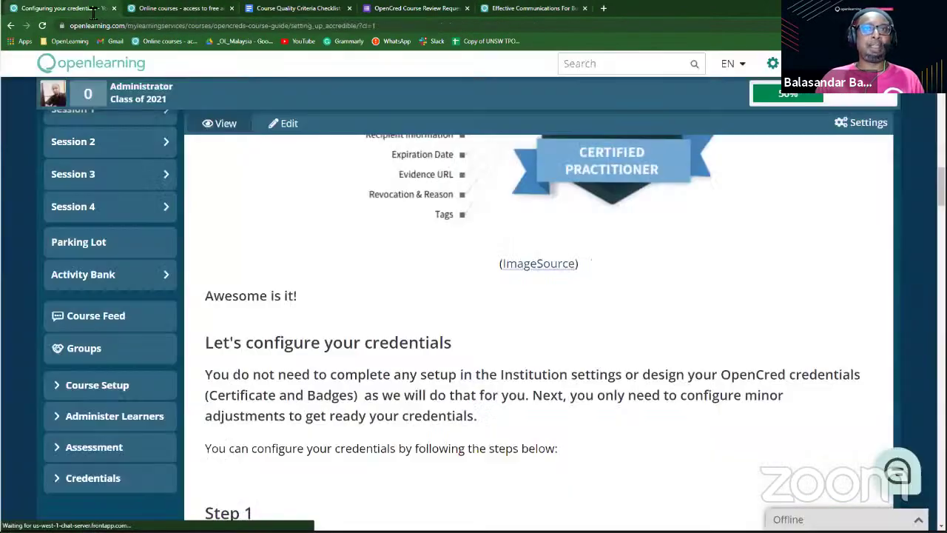
{"action": "scroll", "coordinate": [358, 285], "scroll_direction": "down", "scroll_amount": 8}
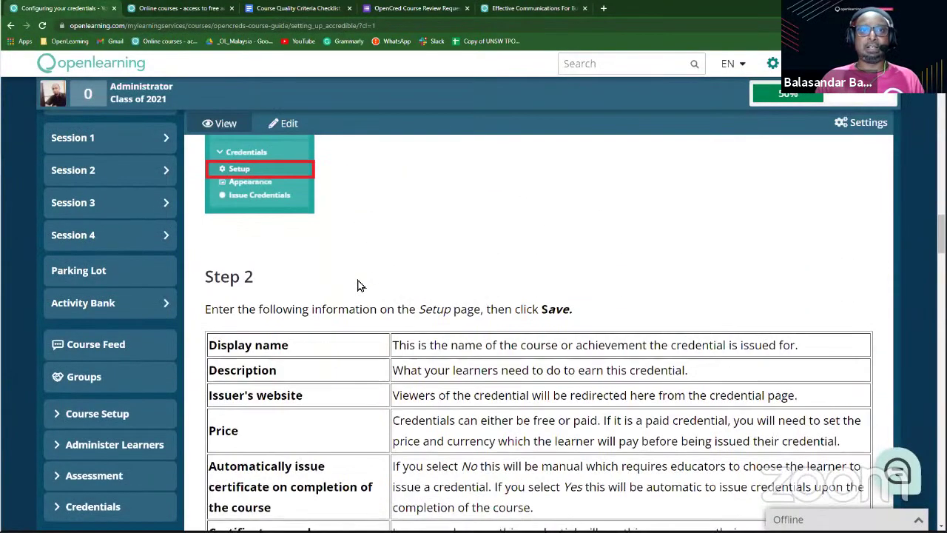
{"action": "scroll", "coordinate": [358, 286], "scroll_direction": "down", "scroll_amount": 15}
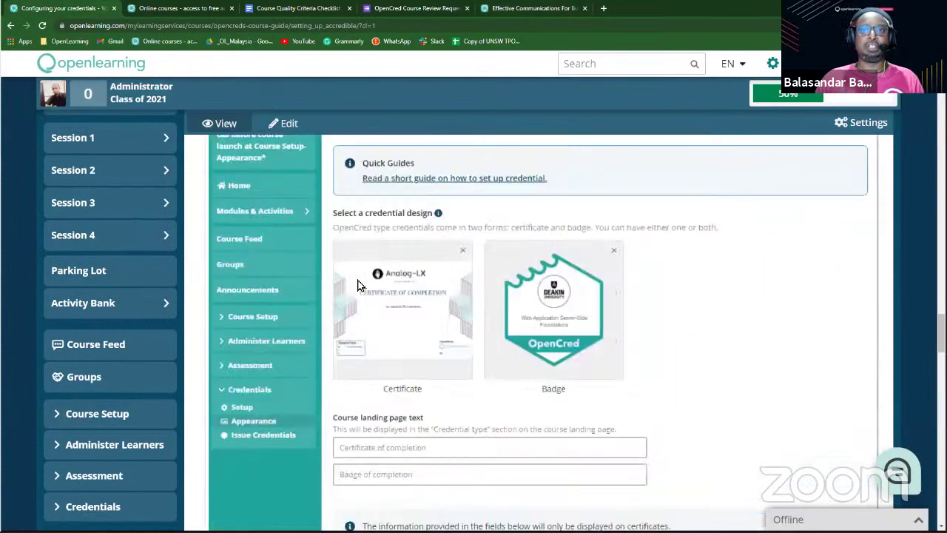
{"action": "scroll", "coordinate": [358, 286], "scroll_direction": "down", "scroll_amount": 15}
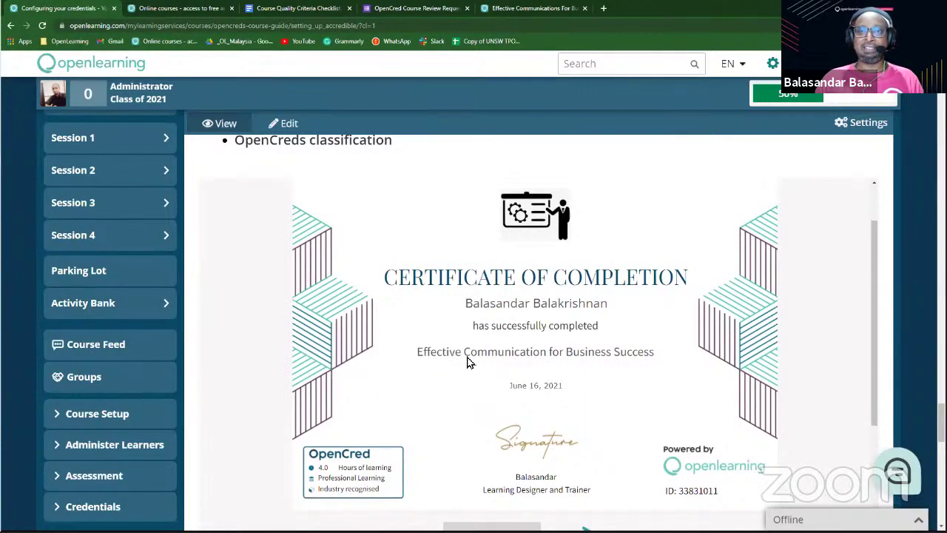
Step: Examine the embedded sample credential, comparing the OpenCred badge with the Certificate of Completion and its details
{"action": "scroll", "coordinate": [426, 395], "scroll_direction": "down", "scroll_amount": 1}
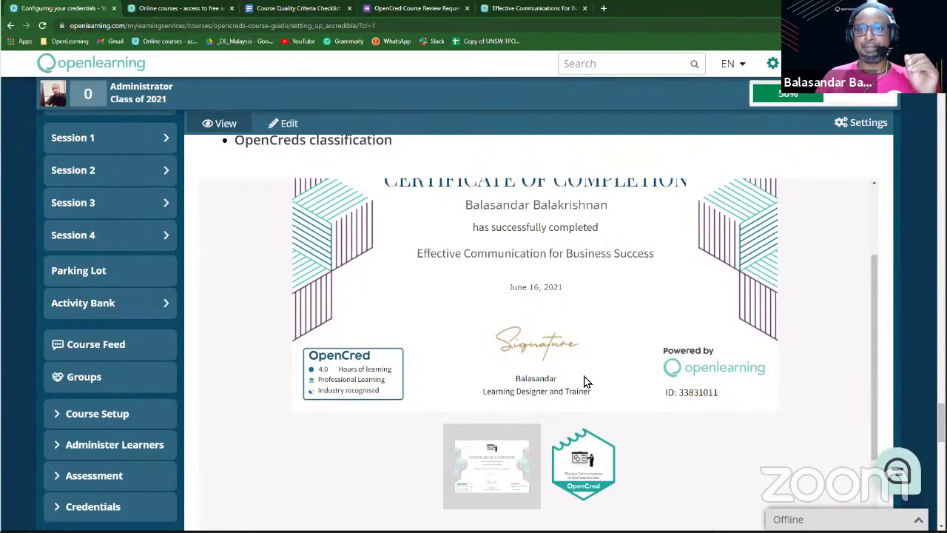
{"action": "scroll", "coordinate": [589, 412], "scroll_direction": "down", "scroll_amount": 1}
{"action": "left_click", "coordinate": [589, 413]}
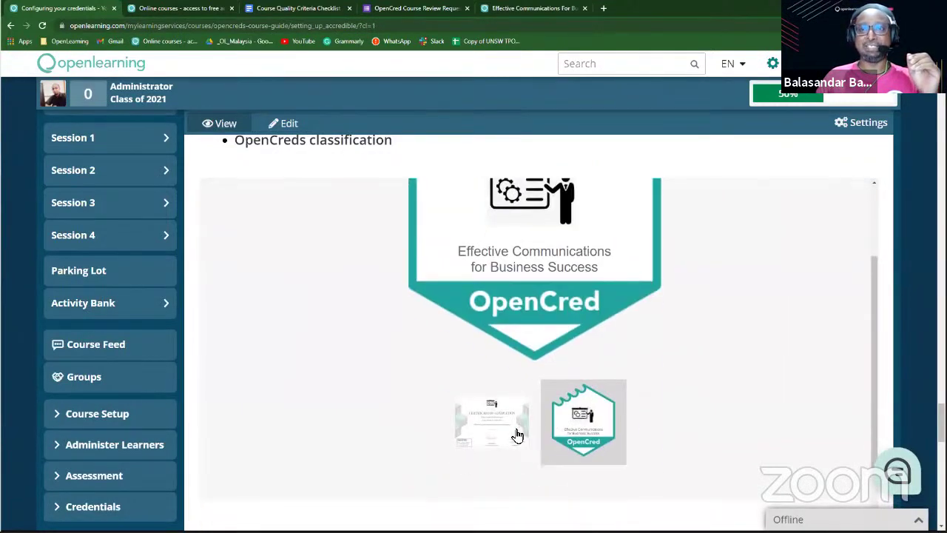
{"action": "left_click", "coordinate": [524, 430]}
{"action": "scroll", "coordinate": [622, 403], "scroll_direction": "up", "scroll_amount": 1}
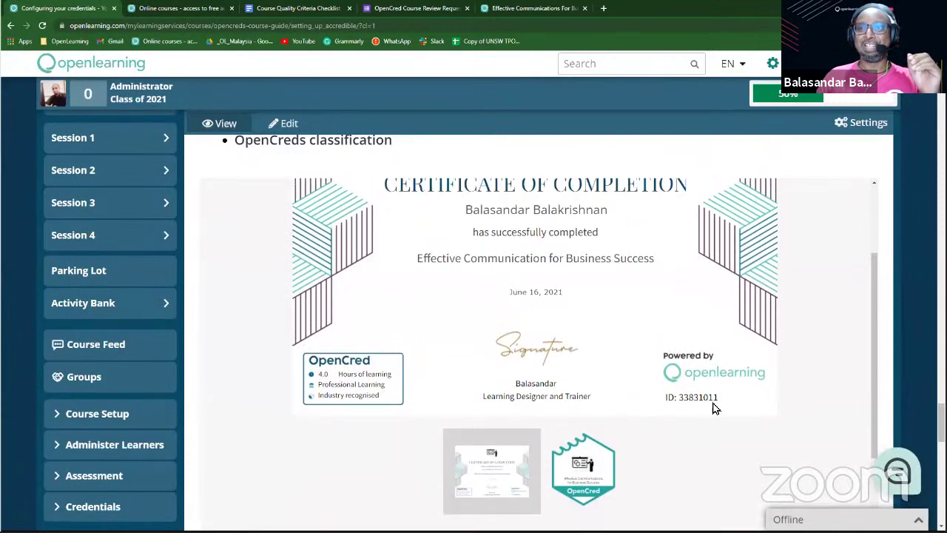
{"action": "scroll", "coordinate": [638, 392], "scroll_direction": "up", "scroll_amount": 5}
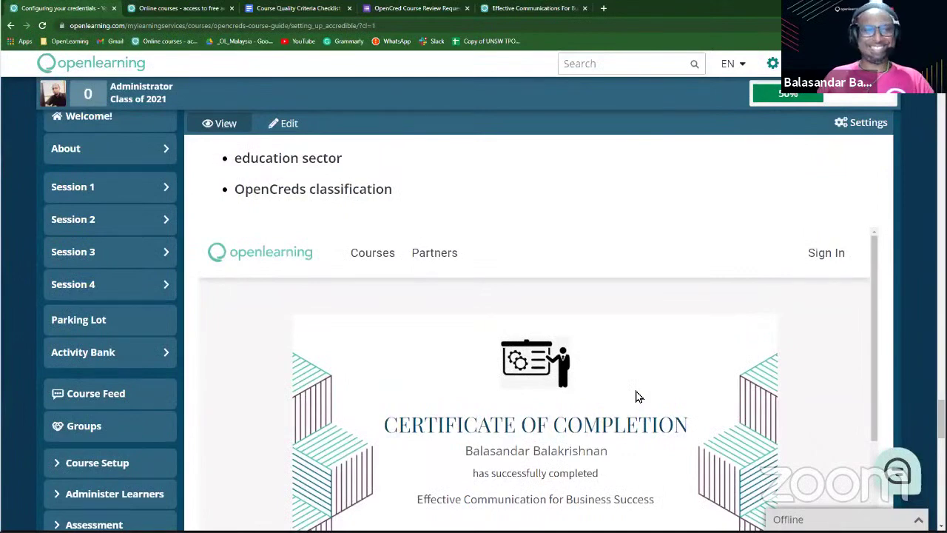
{"action": "scroll", "coordinate": [638, 397], "scroll_direction": "down", "scroll_amount": 6}
{"action": "scroll", "coordinate": [639, 396], "scroll_direction": "up", "scroll_amount": 3}
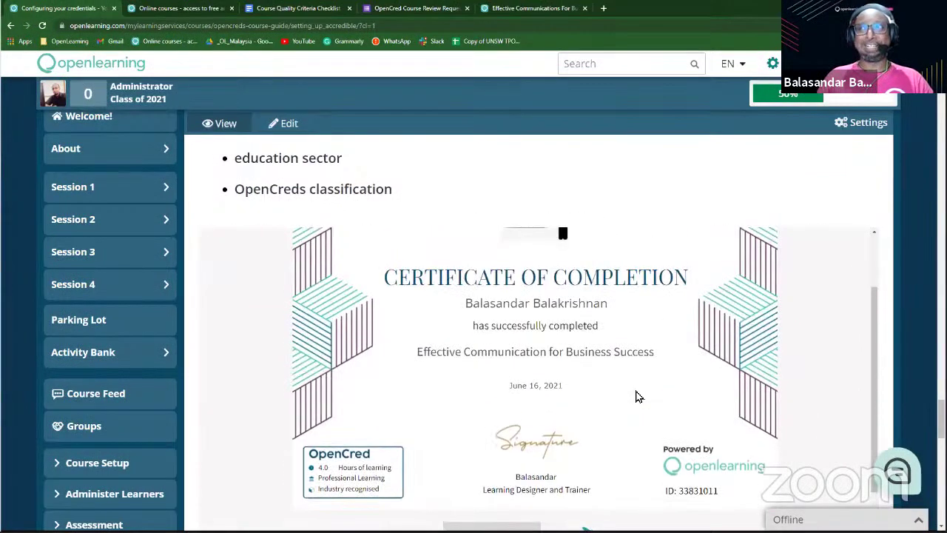
{"action": "scroll", "coordinate": [638, 397], "scroll_direction": "up", "scroll_amount": 3}
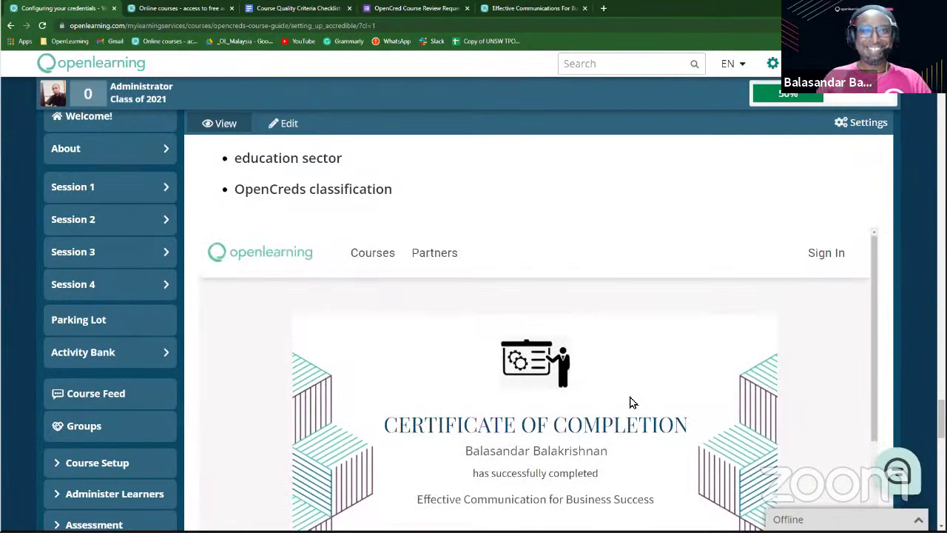
Step: Leave the Configuring your credentials guide and open the Issuing credentials (Certificate and Badge) page in Session 4
{"action": "scroll", "coordinate": [562, 306], "scroll_direction": "up", "scroll_amount": 5}
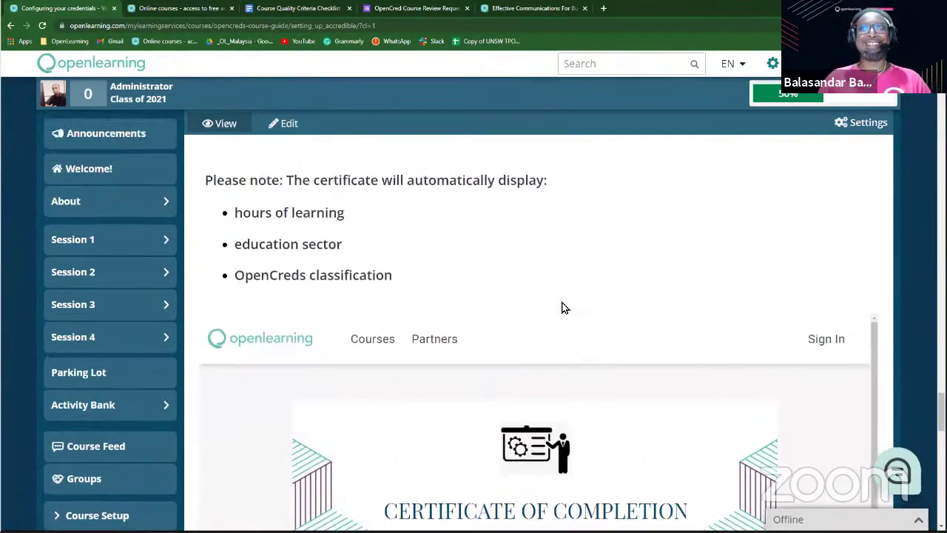
{"action": "scroll", "coordinate": [562, 308], "scroll_direction": "up", "scroll_amount": 10}
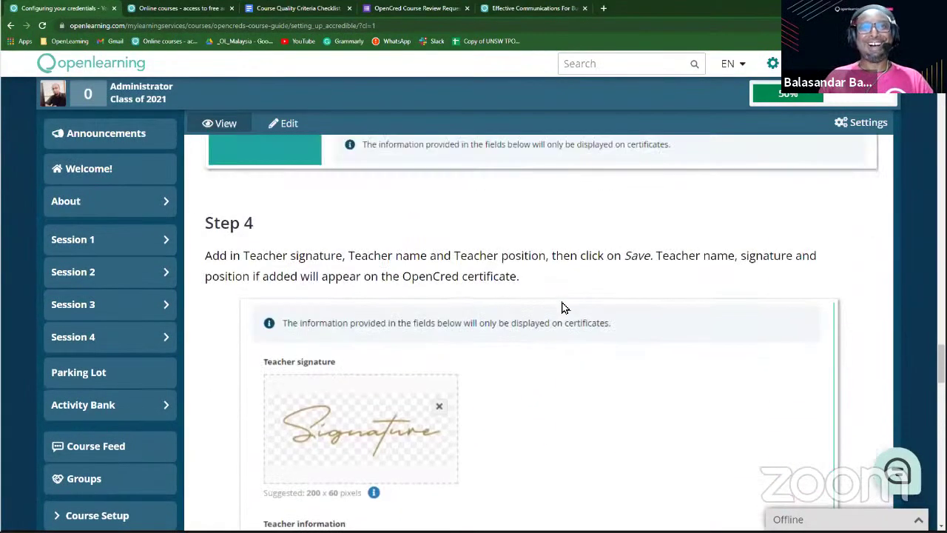
{"action": "scroll", "coordinate": [562, 307], "scroll_direction": "up", "scroll_amount": 10}
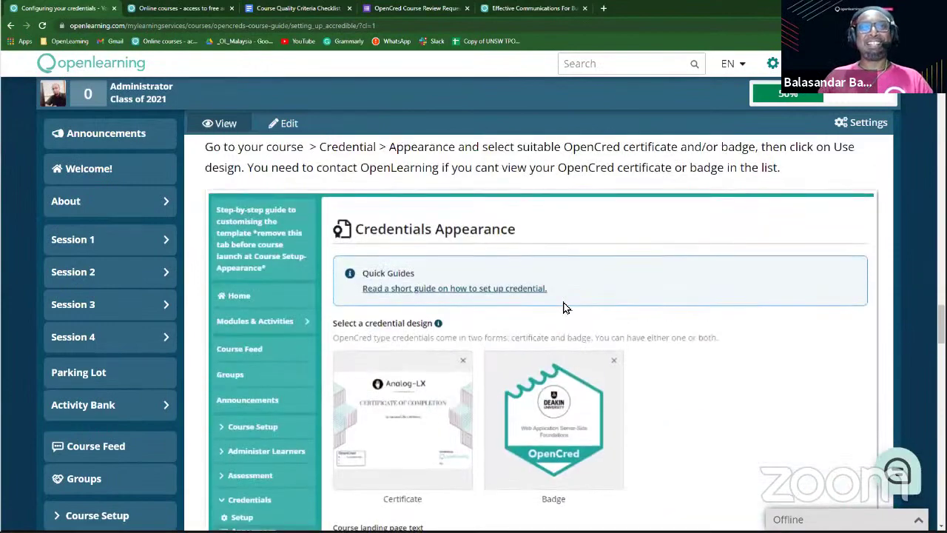
{"action": "scroll", "coordinate": [562, 308], "scroll_direction": "up", "scroll_amount": 1}
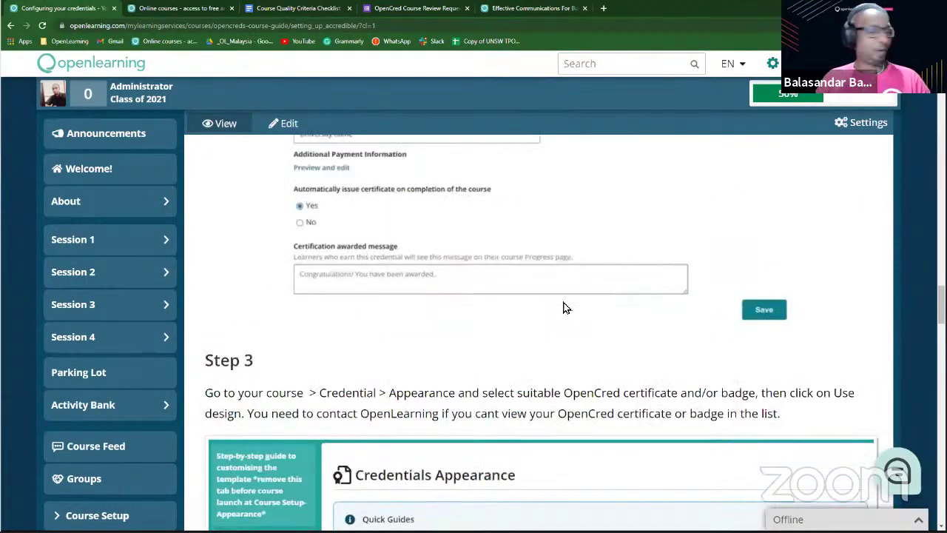
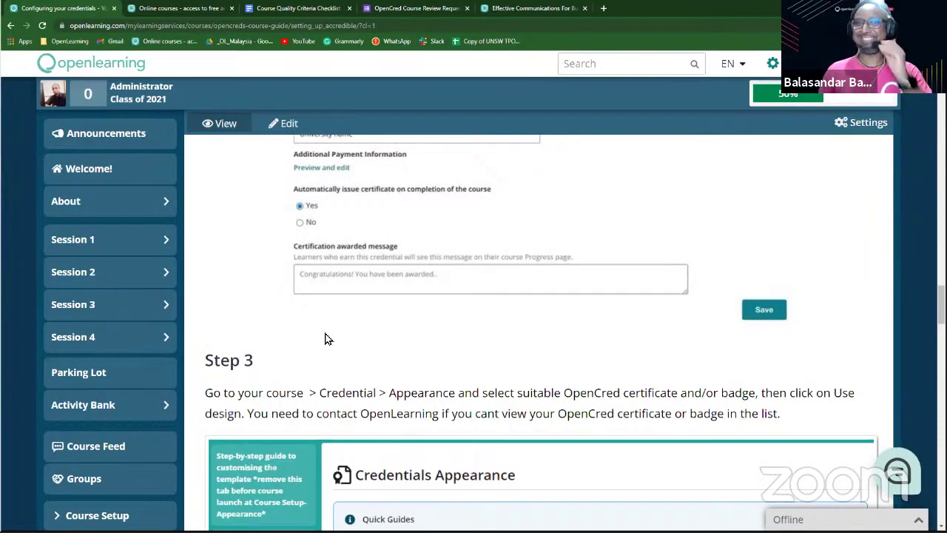
{"action": "left_click", "coordinate": [140, 344]}
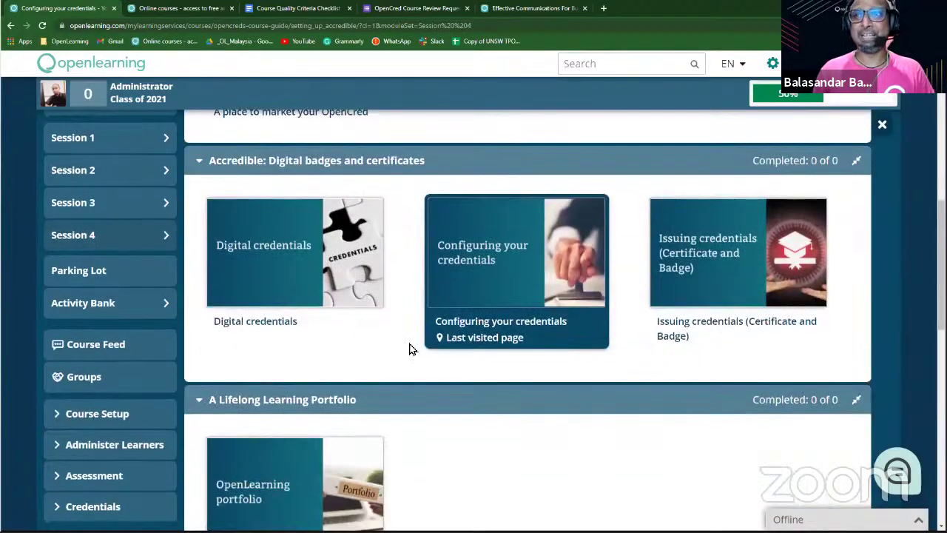
{"action": "left_click", "coordinate": [711, 289]}
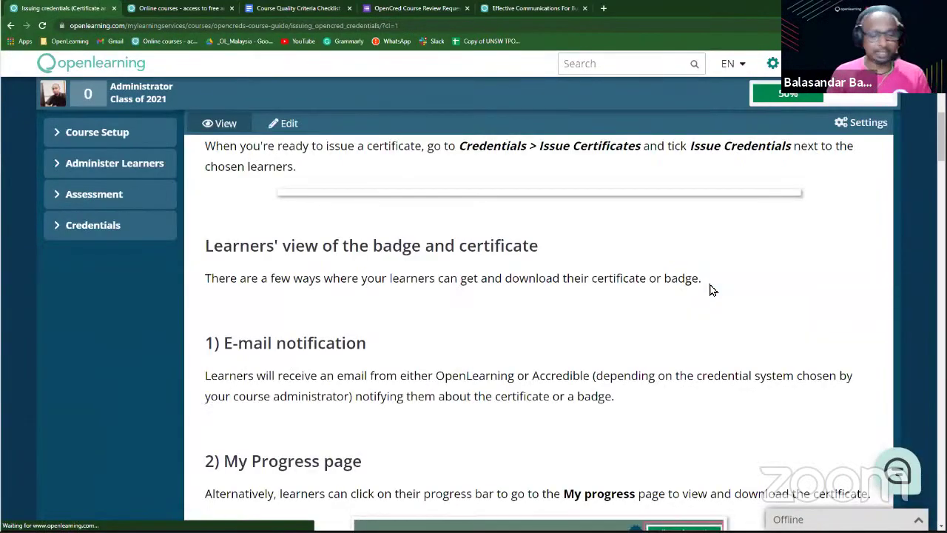
Step: Examine the sample Credentials Setup form, focusing on the option to automatically issue the credential on completion of the course
{"action": "scroll", "coordinate": [710, 289], "scroll_direction": "up", "scroll_amount": 3}
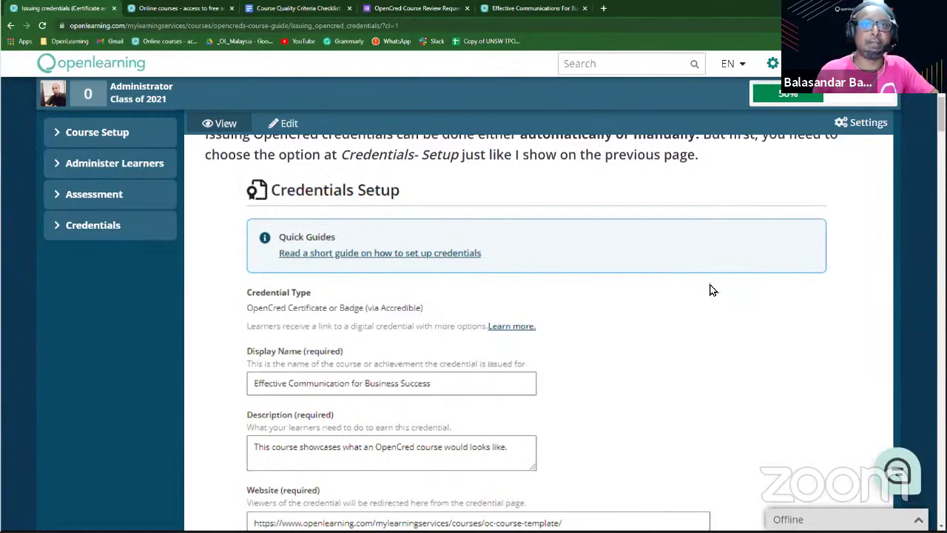
{"action": "scroll", "coordinate": [631, 338], "scroll_direction": "up", "scroll_amount": 1}
{"action": "scroll", "coordinate": [364, 325], "scroll_direction": "up", "scroll_amount": 2}
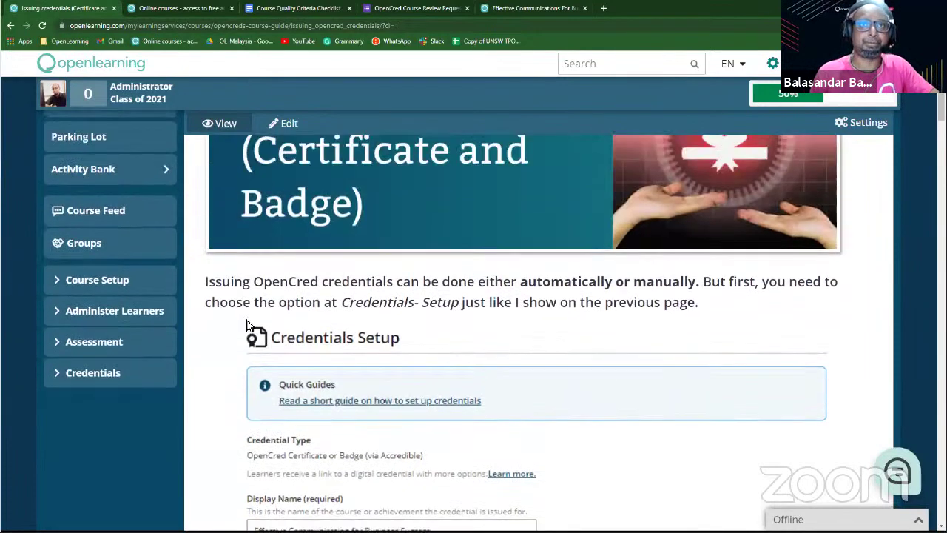
{"action": "scroll", "coordinate": [247, 323], "scroll_direction": "down", "scroll_amount": 4}
{"action": "scroll", "coordinate": [248, 325], "scroll_direction": "down", "scroll_amount": 5}
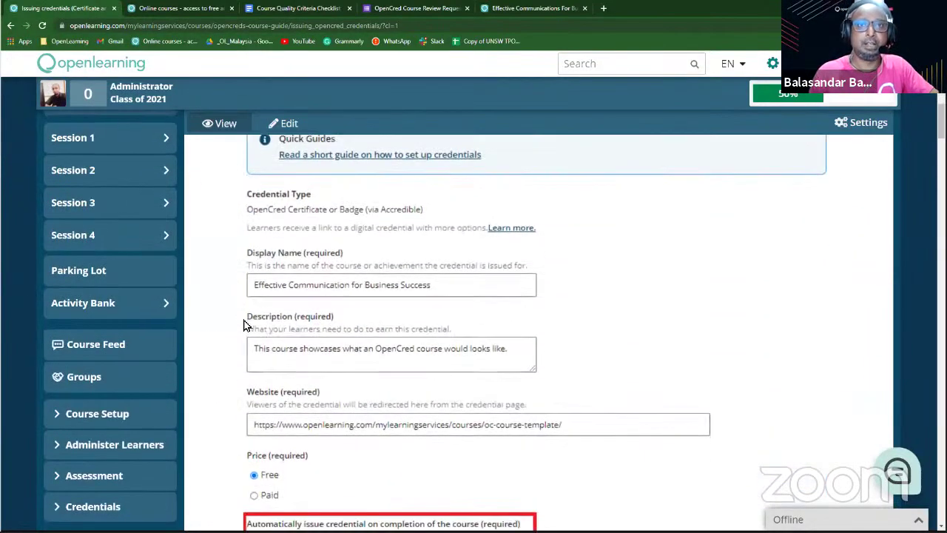
{"action": "scroll", "coordinate": [247, 326], "scroll_direction": "down", "scroll_amount": 2}
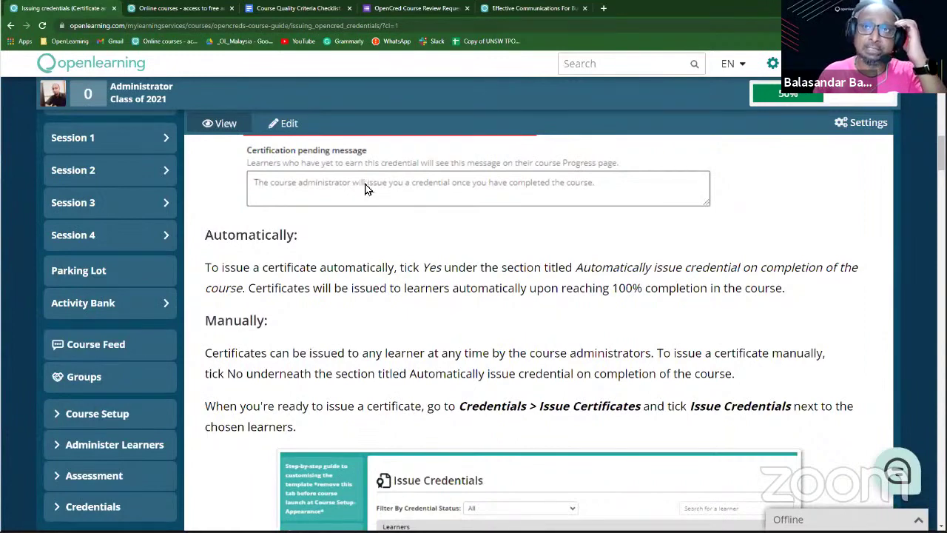
{"action": "scroll", "coordinate": [608, 292], "scroll_direction": "up", "scroll_amount": 5}
{"action": "scroll", "coordinate": [386, 338], "scroll_direction": "down", "scroll_amount": 1}
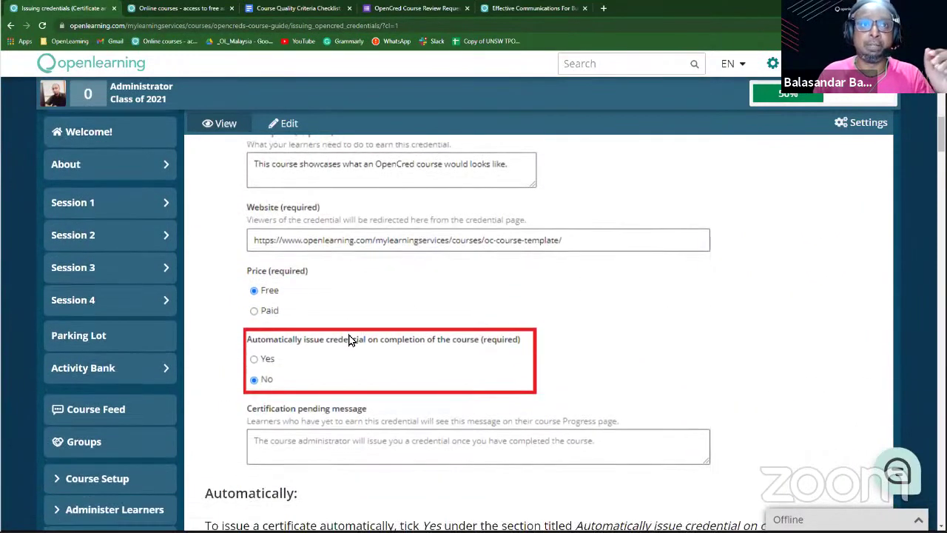
{"action": "scroll", "coordinate": [169, 346], "scroll_direction": "down", "scroll_amount": 1}
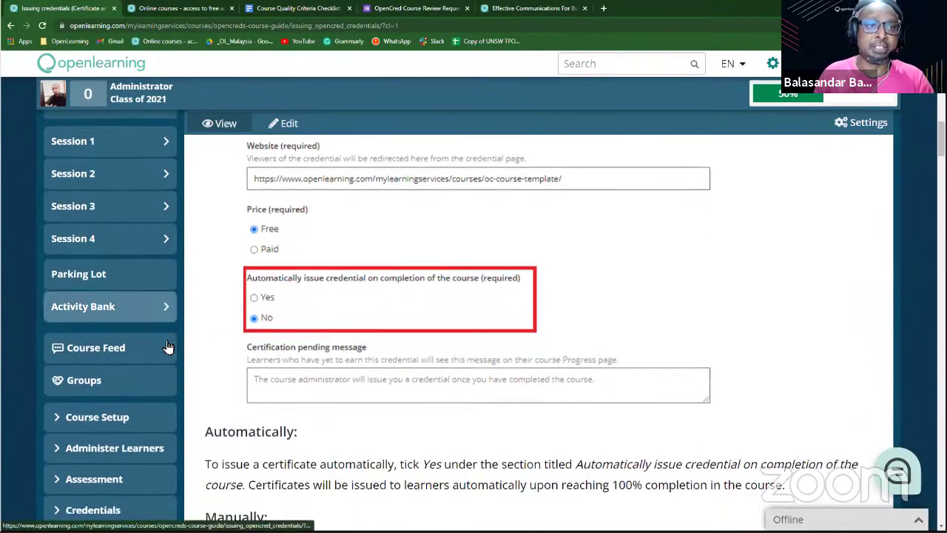
{"action": "scroll", "coordinate": [133, 502], "scroll_direction": "down", "scroll_amount": 3}
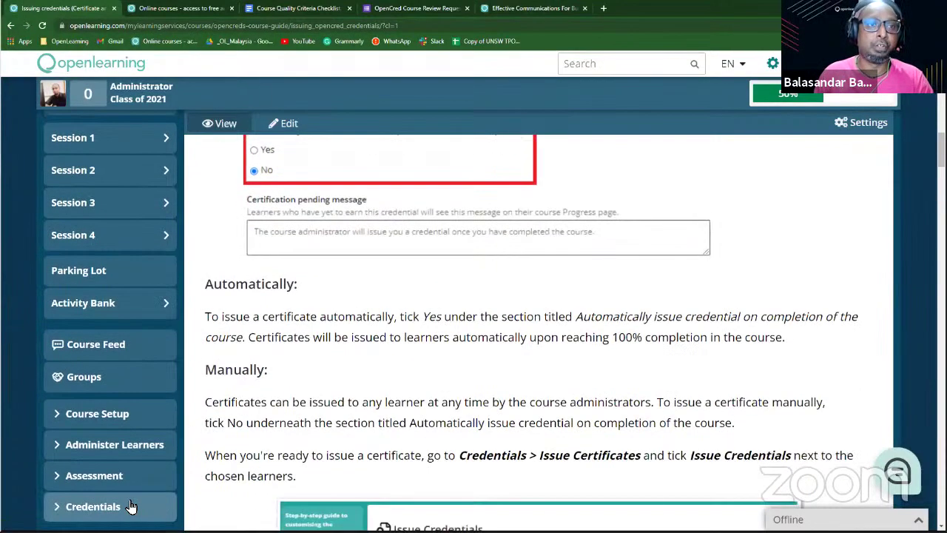
Step: Expand the course's Credentials options and read the guide's instructions for issuing certificates automatically or manually
{"action": "left_click", "coordinate": [118, 506]}
{"action": "scroll", "coordinate": [133, 488], "scroll_direction": "down", "scroll_amount": 1}
{"action": "scroll", "coordinate": [444, 370], "scroll_direction": "up", "scroll_amount": 5}
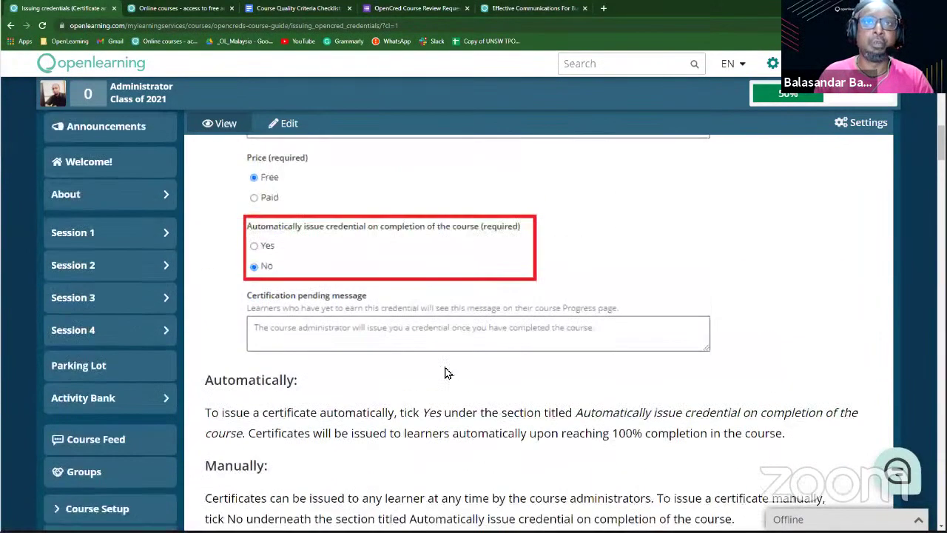
{"action": "scroll", "coordinate": [300, 318], "scroll_direction": "up", "scroll_amount": 1}
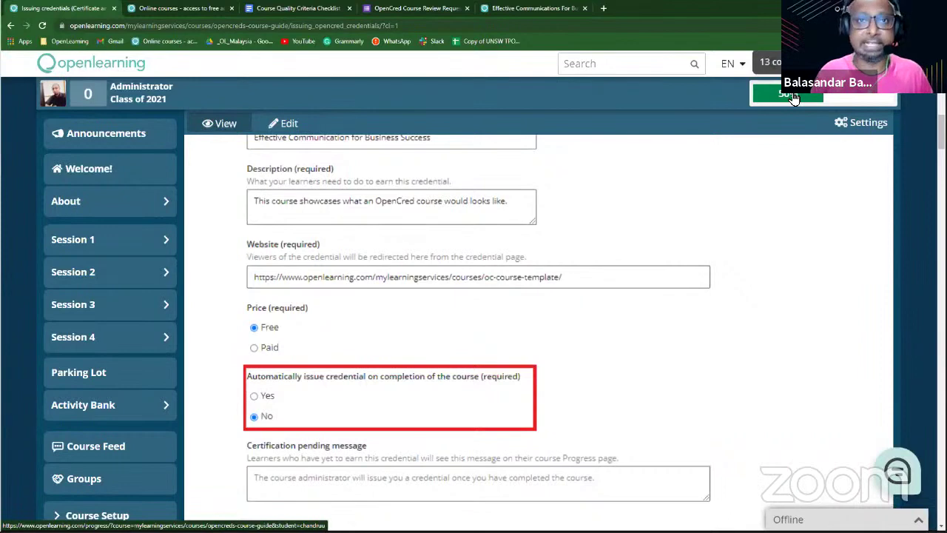
{"action": "scroll", "coordinate": [603, 262], "scroll_direction": "down", "scroll_amount": 1}
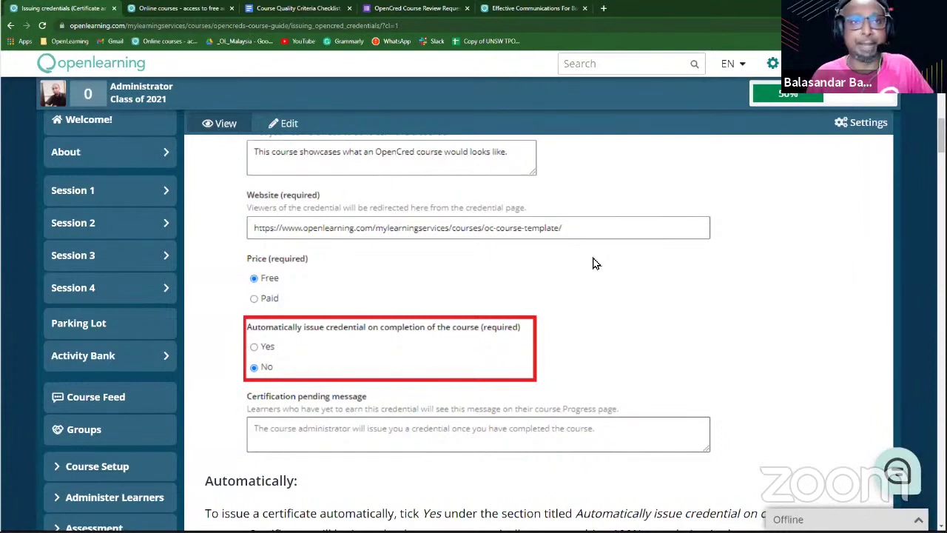
{"action": "scroll", "coordinate": [515, 318], "scroll_direction": "down", "scroll_amount": 2}
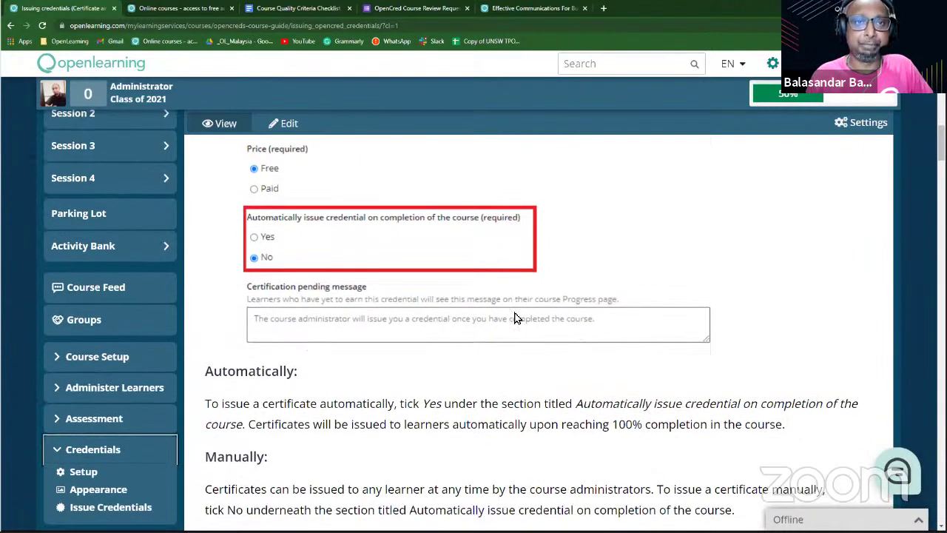
{"action": "scroll", "coordinate": [515, 318], "scroll_direction": "down", "scroll_amount": 2}
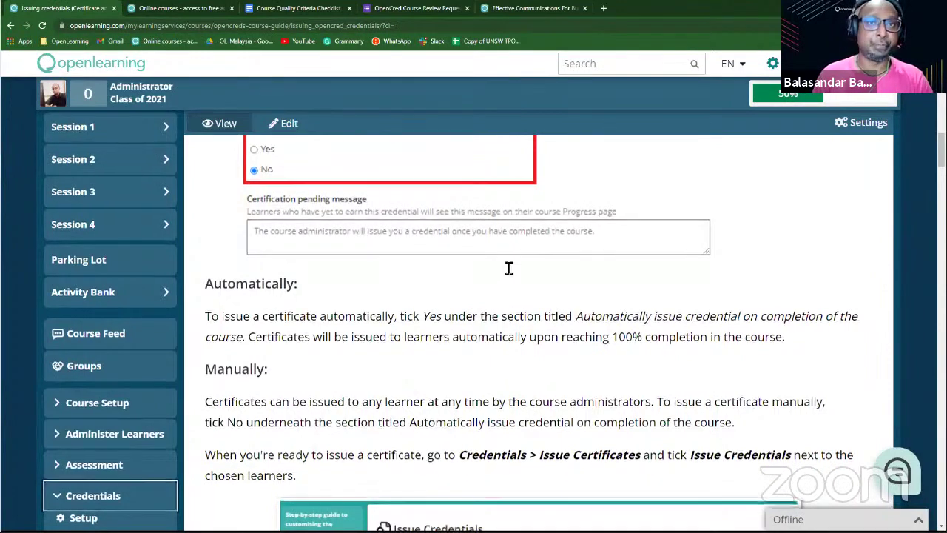
{"action": "scroll", "coordinate": [508, 274], "scroll_direction": "down", "scroll_amount": 2}
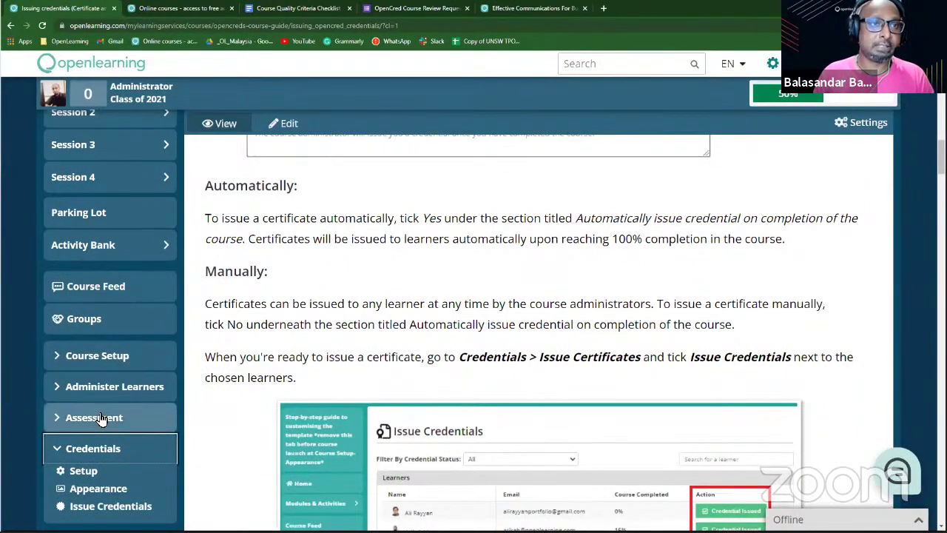
{"action": "scroll", "coordinate": [103, 436], "scroll_direction": "down", "scroll_amount": 1}
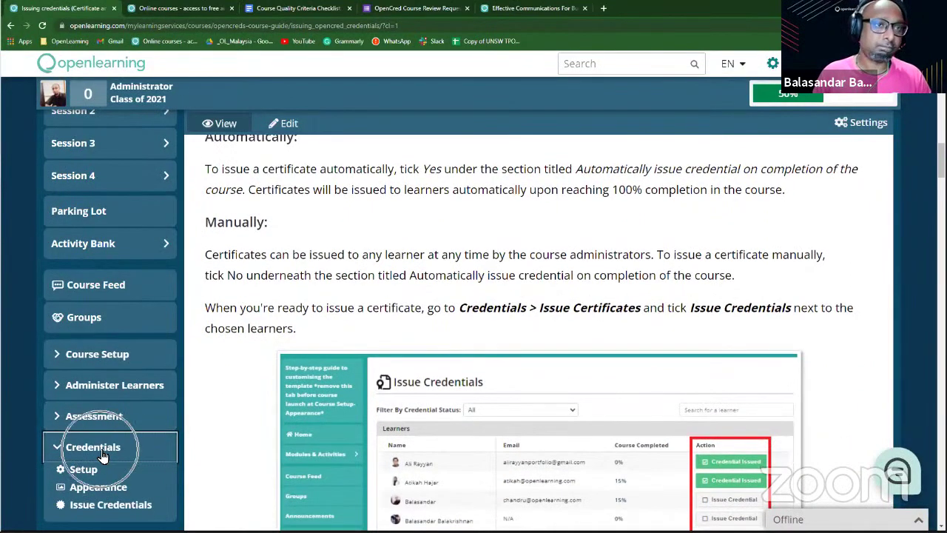
{"action": "scroll", "coordinate": [108, 481], "scroll_direction": "down", "scroll_amount": 1}
Step: Open the guide course's Issue Credentials page and look through its list of learners
{"action": "left_click", "coordinate": [113, 505]}
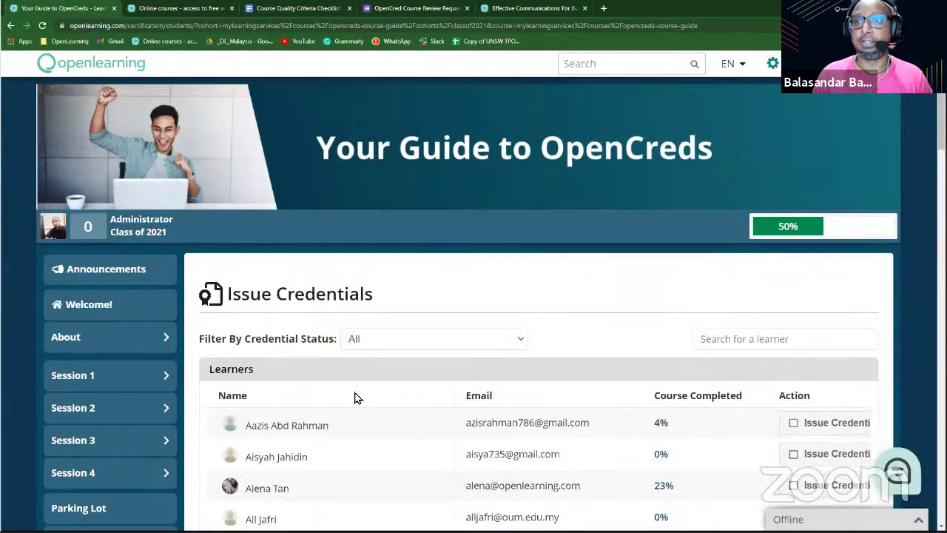
{"action": "scroll", "coordinate": [404, 422], "scroll_direction": "down", "scroll_amount": 2}
{"action": "scroll", "coordinate": [404, 421], "scroll_direction": "down", "scroll_amount": 4}
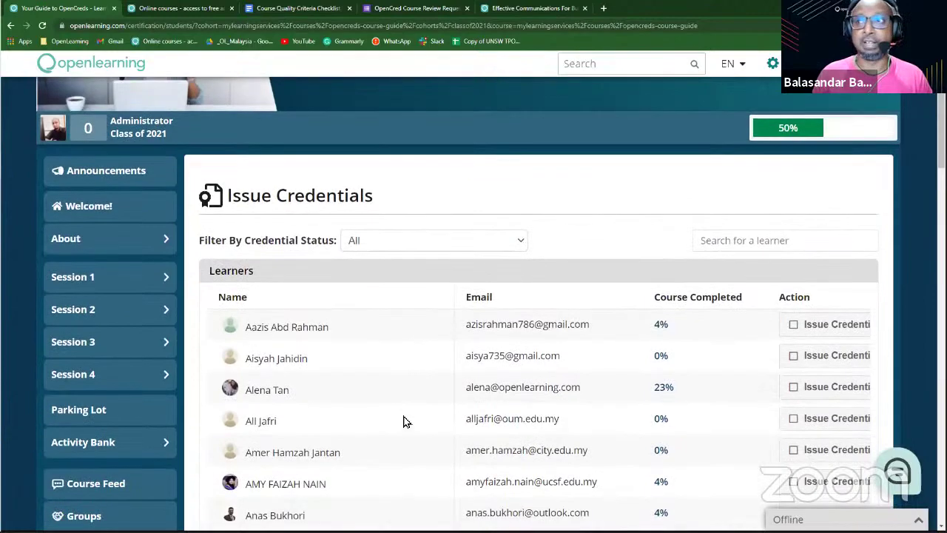
{"action": "scroll", "coordinate": [404, 421], "scroll_direction": "up", "scroll_amount": 4}
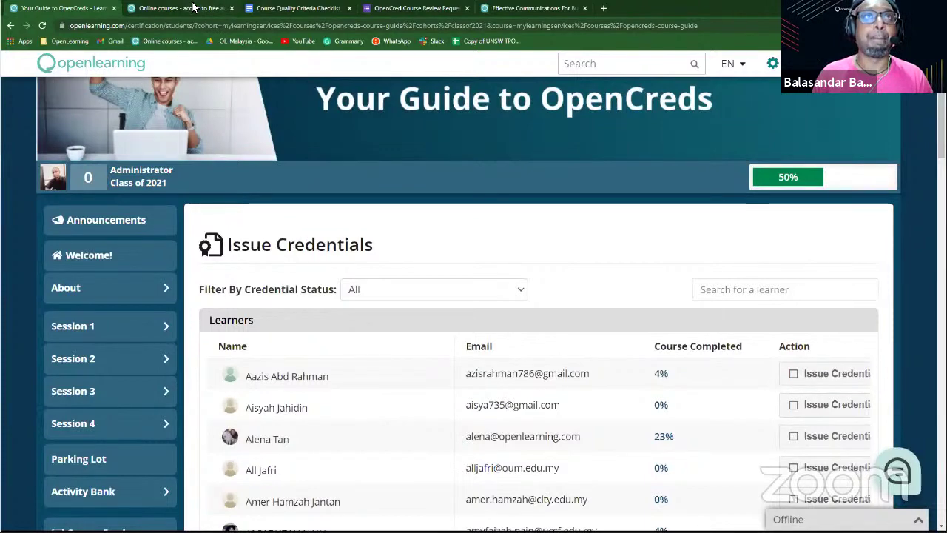
Step: Switch to the Effective Communication for Business Success course and open its Issue Credentials learner list
{"action": "left_click", "coordinate": [510, 7]}
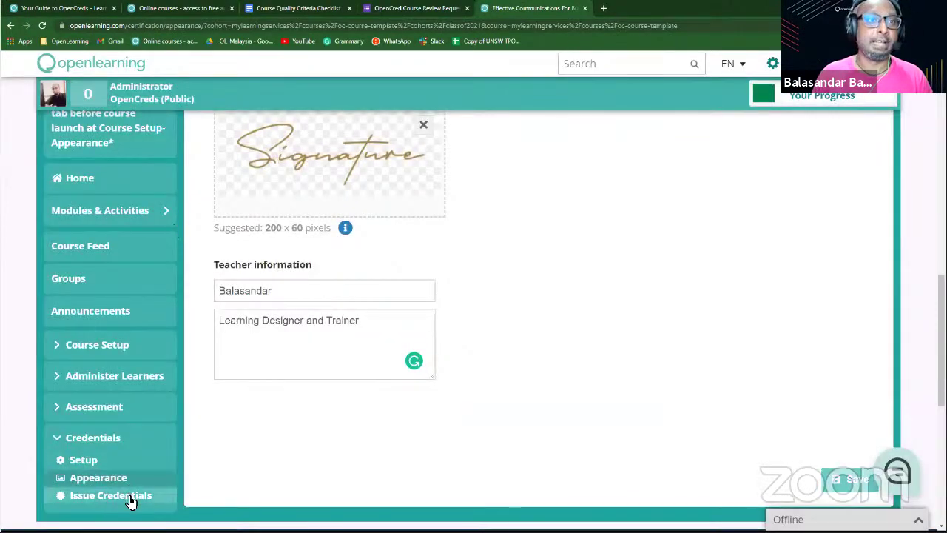
{"action": "left_click", "coordinate": [129, 498]}
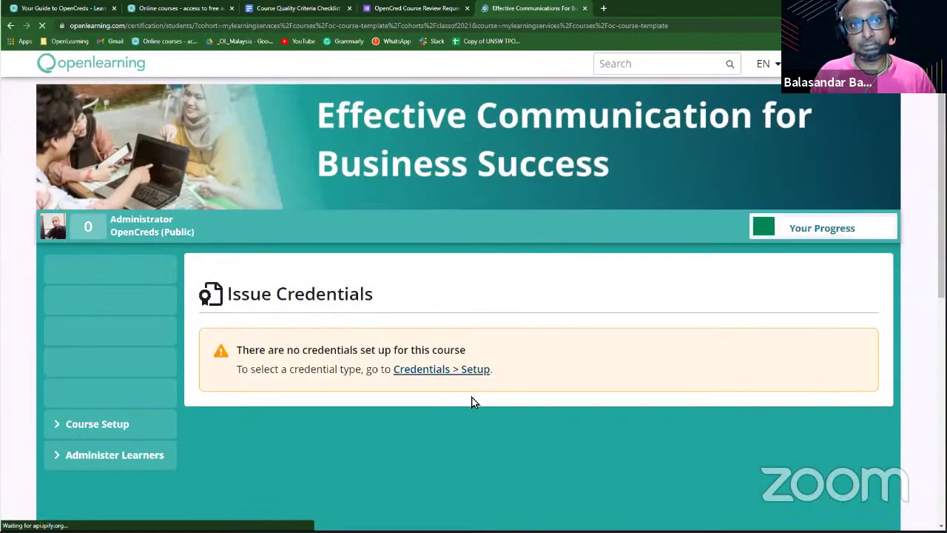
{"action": "scroll", "coordinate": [471, 400], "scroll_direction": "down", "scroll_amount": 3}
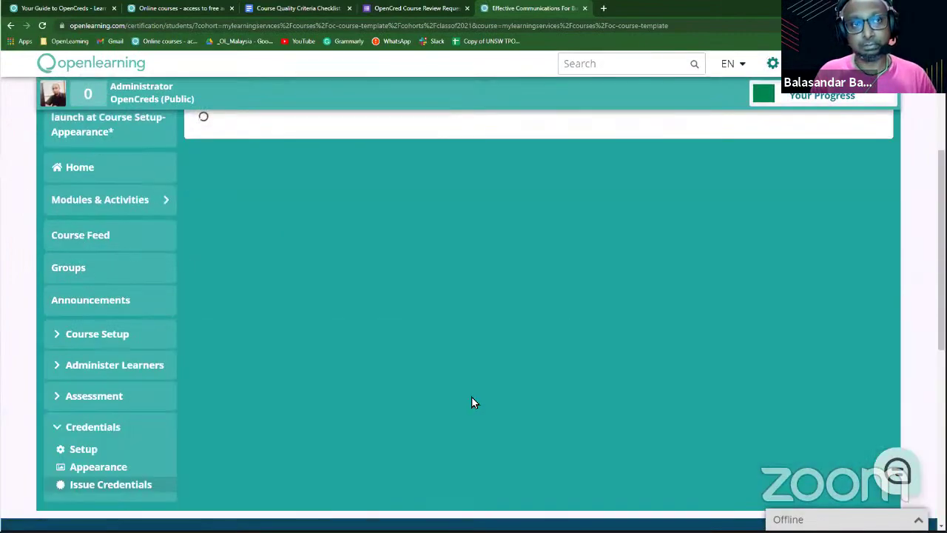
{"action": "scroll", "coordinate": [472, 398], "scroll_direction": "down", "scroll_amount": 2}
{"action": "scroll", "coordinate": [472, 402], "scroll_direction": "up", "scroll_amount": 4}
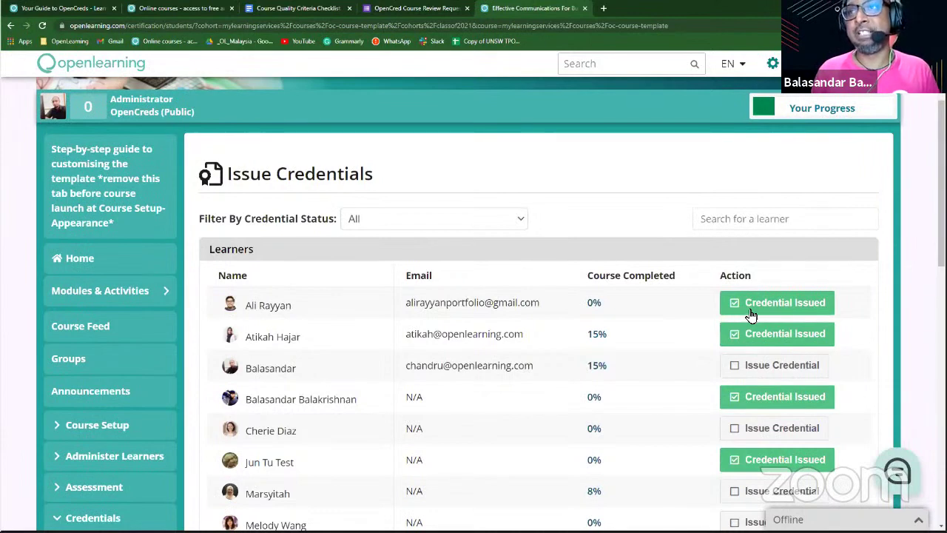
Step: Filter the learners by the credential statuses Credential Pending, Needs to Complete Course and finally Credential Issued
{"action": "left_click", "coordinate": [712, 218]}
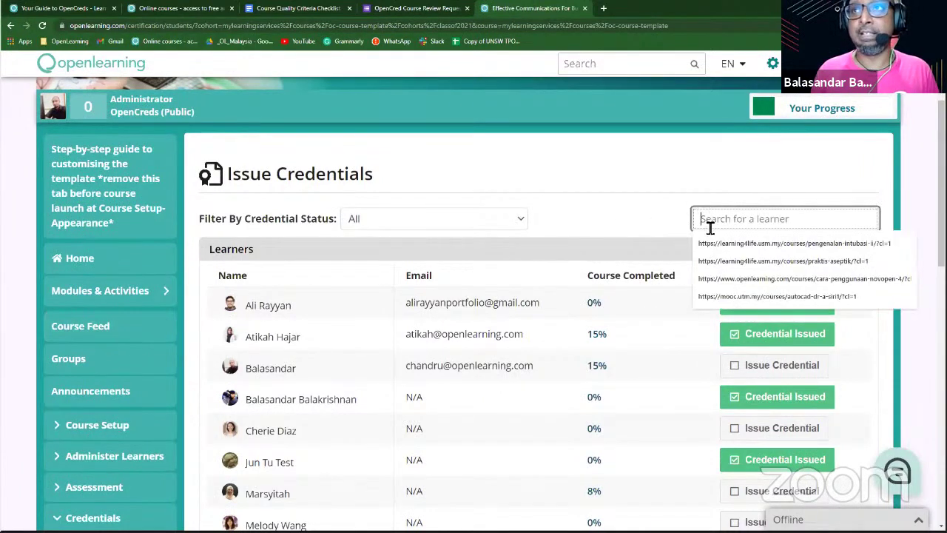
{"action": "left_click", "coordinate": [420, 225]}
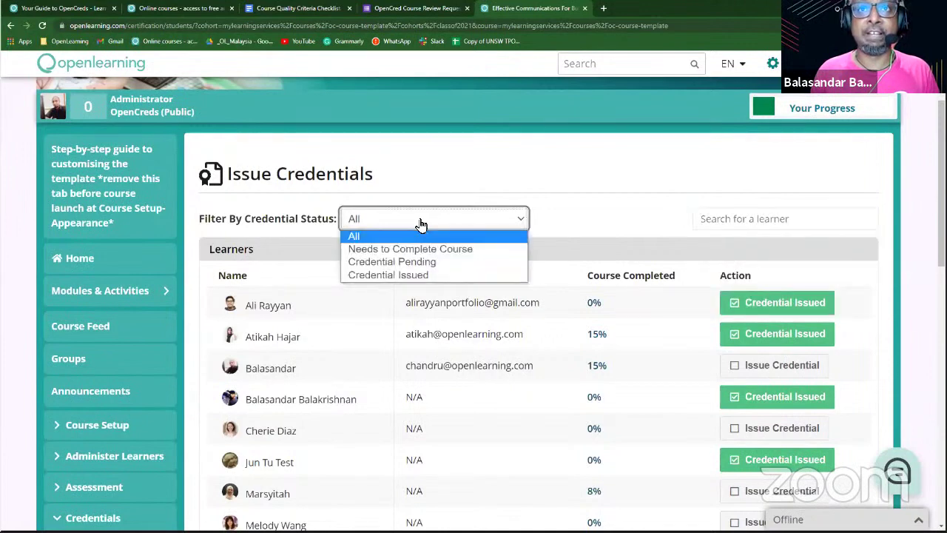
{"action": "left_click", "coordinate": [413, 267]}
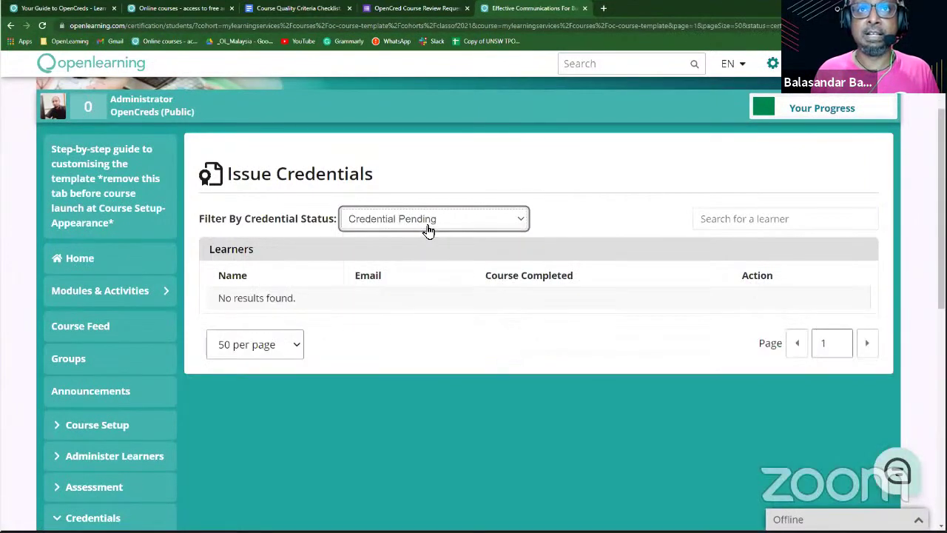
{"action": "left_click", "coordinate": [427, 226]}
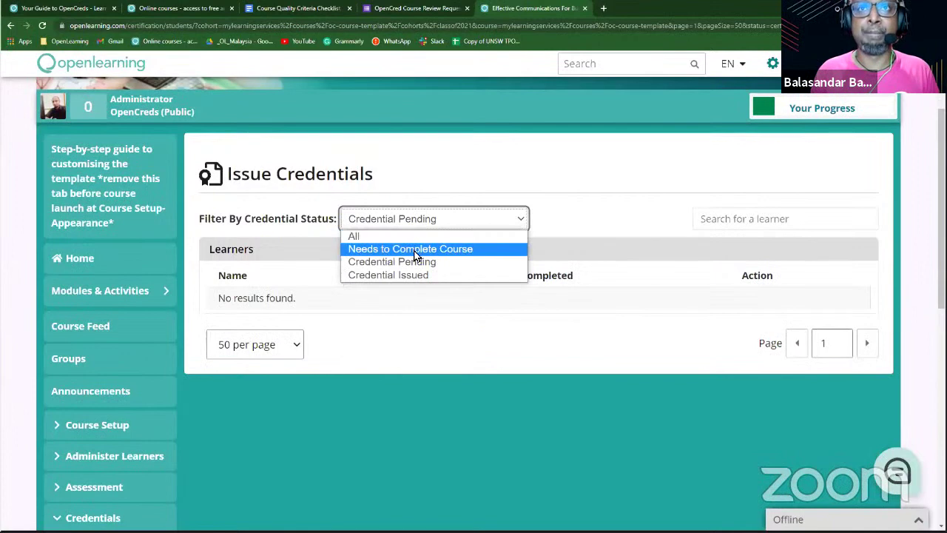
{"action": "left_click", "coordinate": [416, 251]}
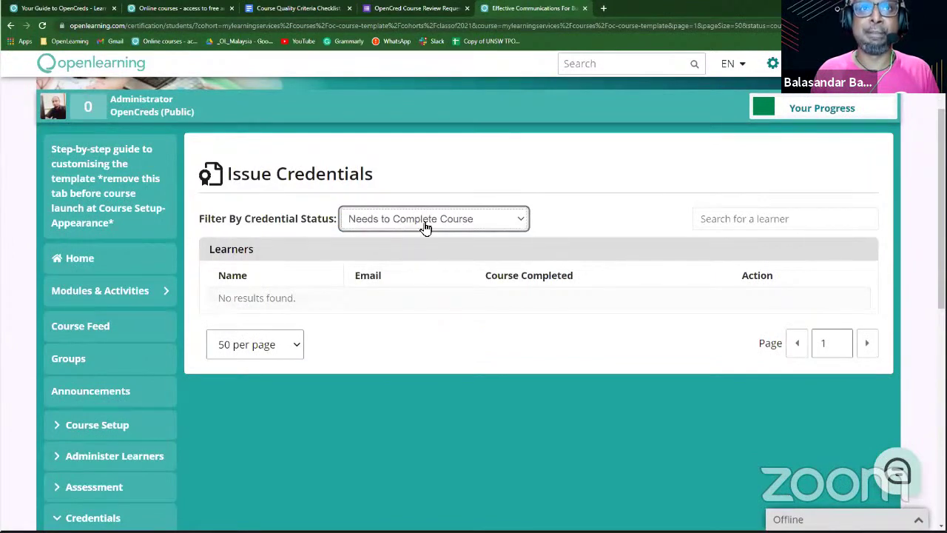
{"action": "left_click", "coordinate": [426, 225]}
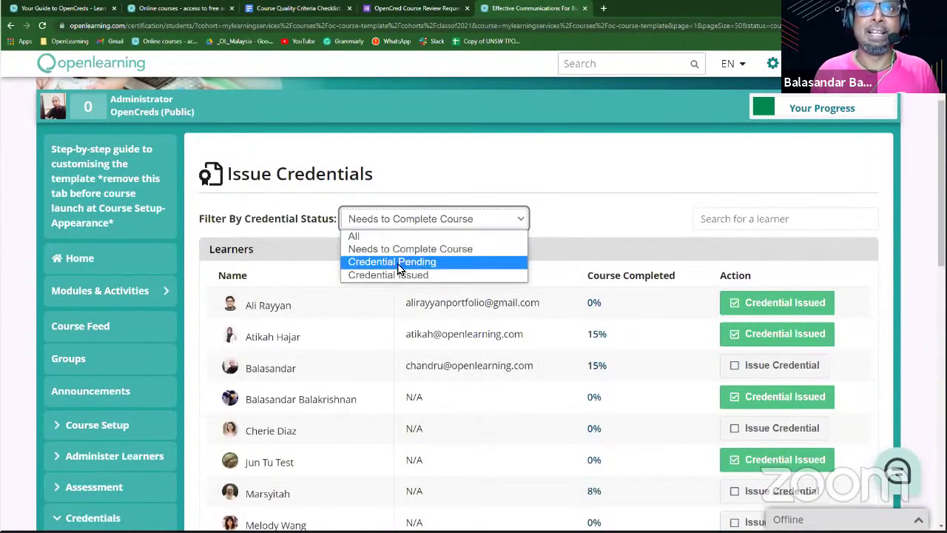
{"action": "left_click", "coordinate": [400, 275]}
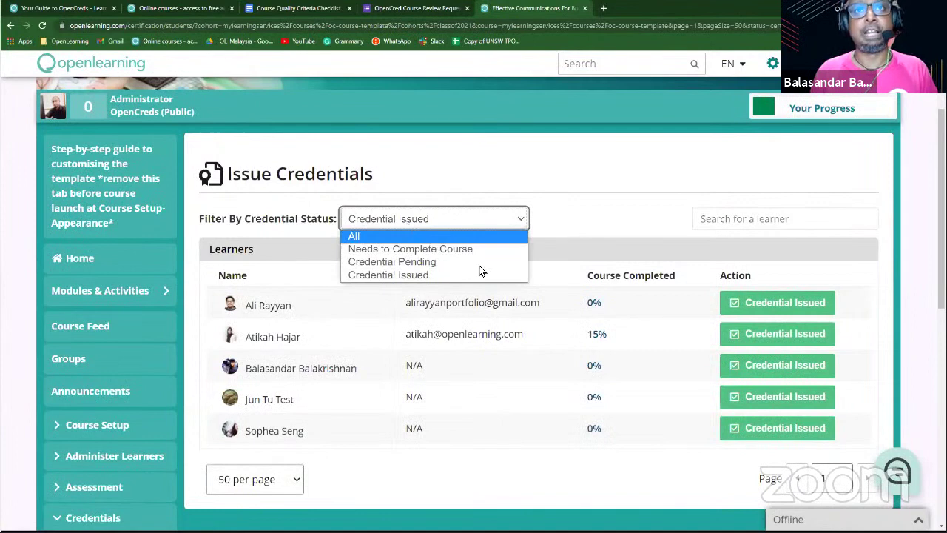
Step: Reset the credential status filter to All in the Issue Credentials learner list
{"action": "key", "text": "Return"}
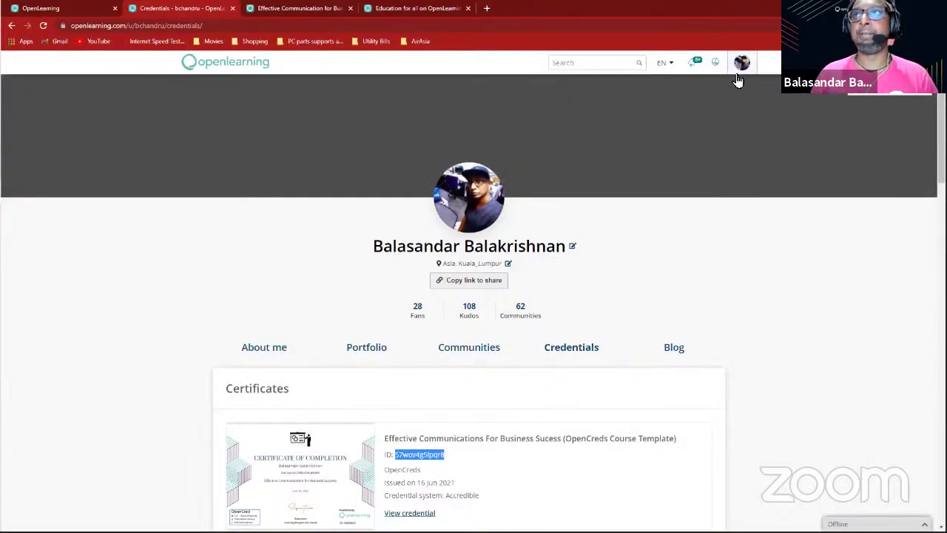
Step: Bring up the learner's My Progress page for Effective Communication for Business Success and enlarge the page zoom to 150%
{"action": "left_click", "coordinate": [714, 65]}
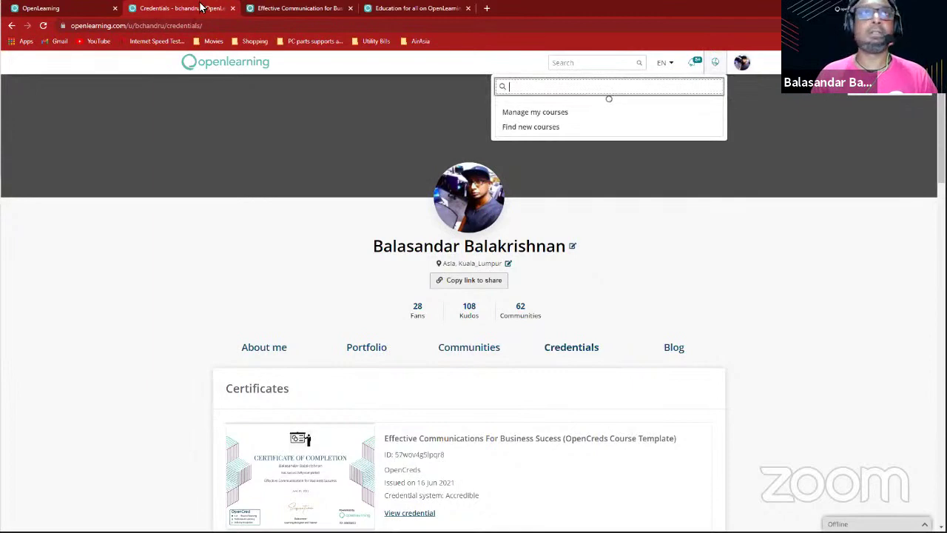
{"action": "left_click", "coordinate": [289, 7]}
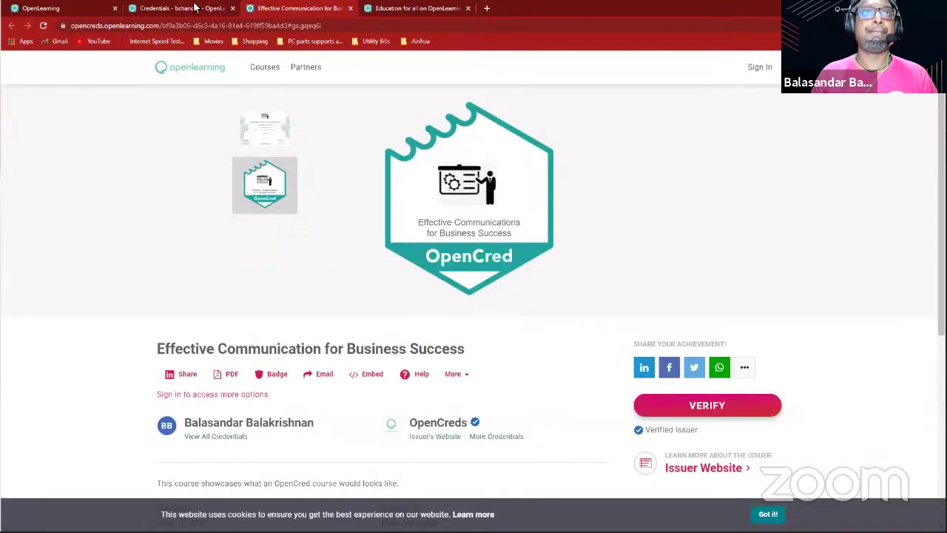
{"action": "left_click", "coordinate": [56, 9]}
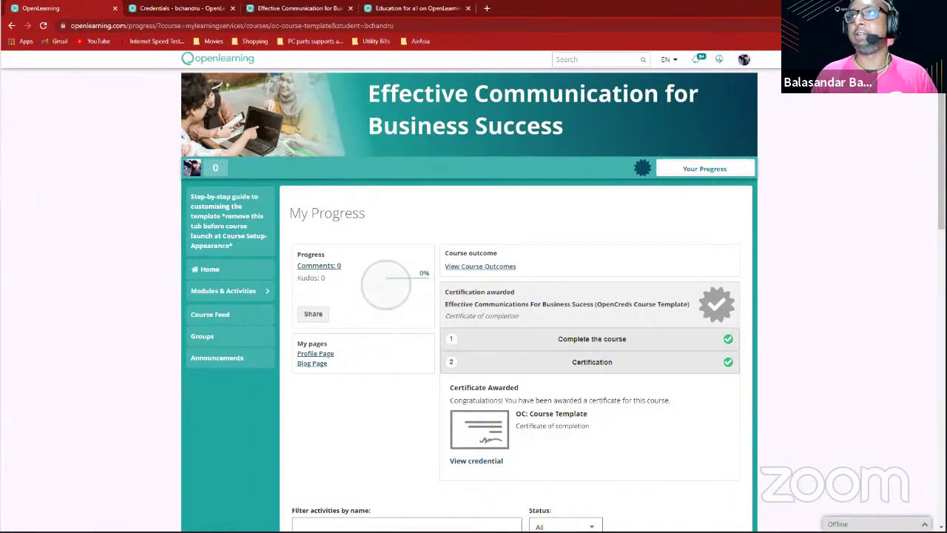
{"action": "left_click", "coordinate": [936, 25]}
{"action": "left_click", "coordinate": [906, 119]}
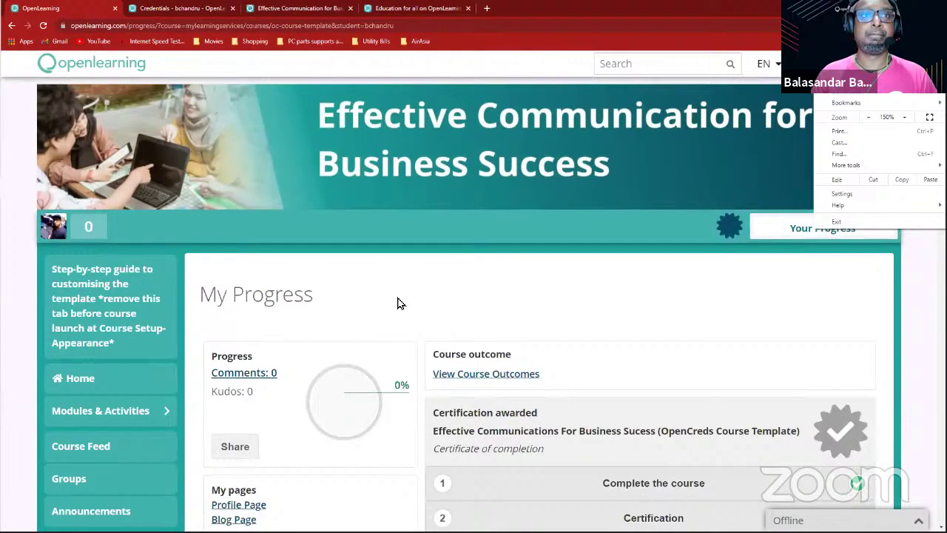
{"action": "left_click", "coordinate": [398, 300]}
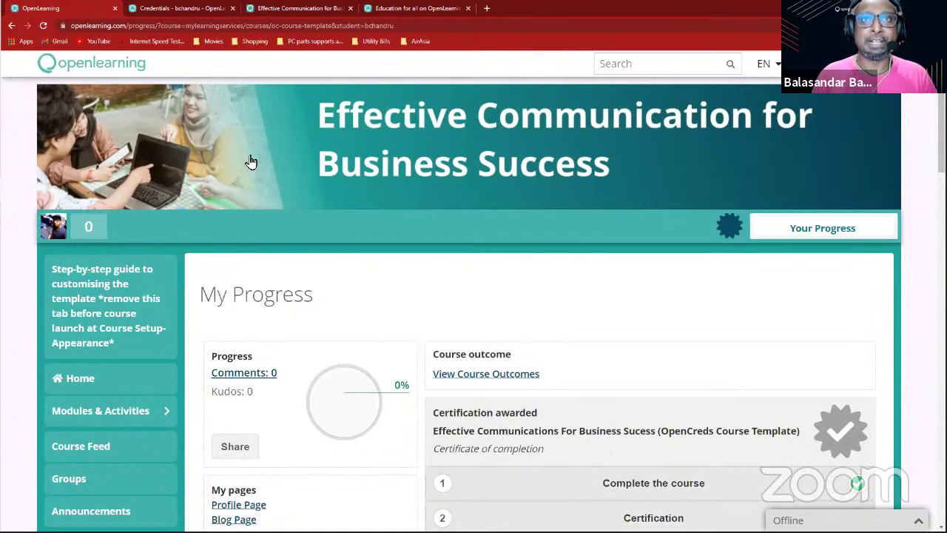
Step: Reload the learner's course progress and open the credential awarded under Certificate Awarded
{"action": "left_click", "coordinate": [794, 232]}
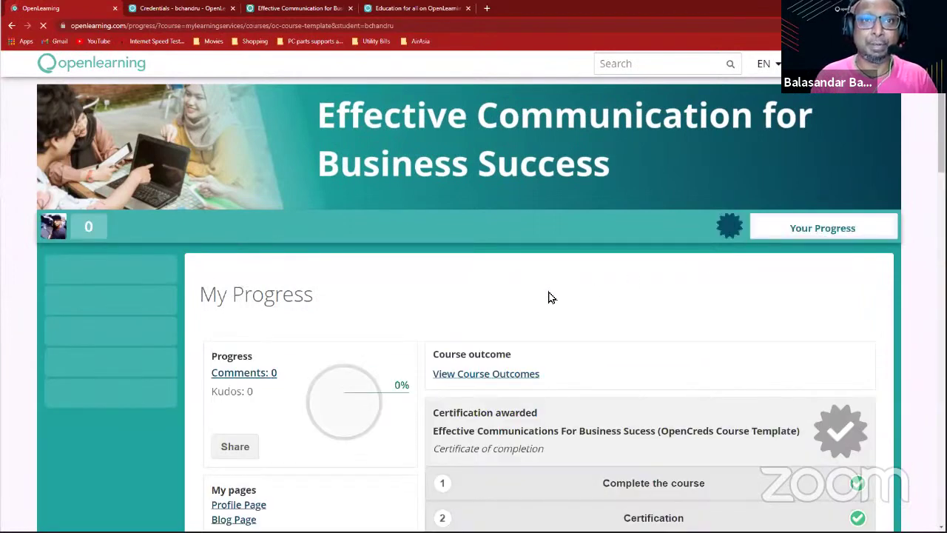
{"action": "scroll", "coordinate": [518, 298], "scroll_direction": "down", "scroll_amount": 2}
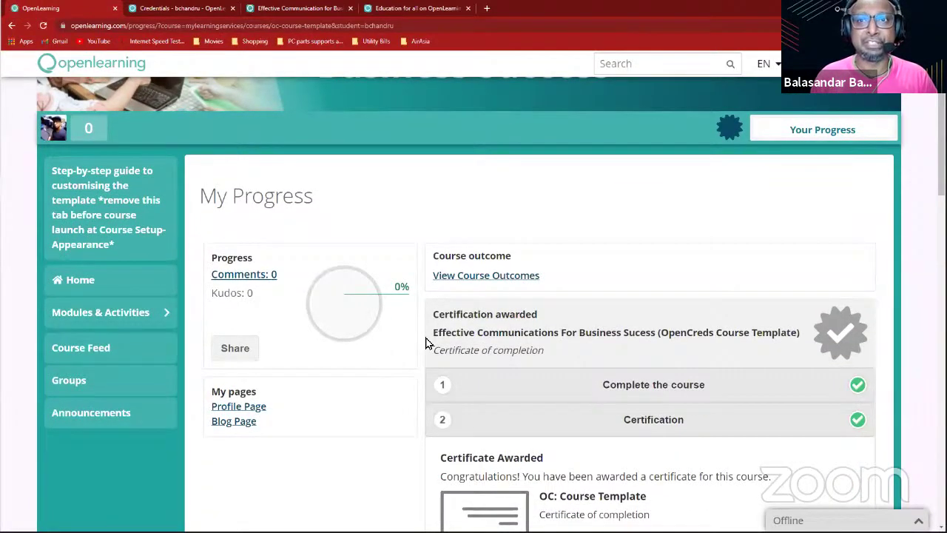
{"action": "scroll", "coordinate": [425, 343], "scroll_direction": "down", "scroll_amount": 1}
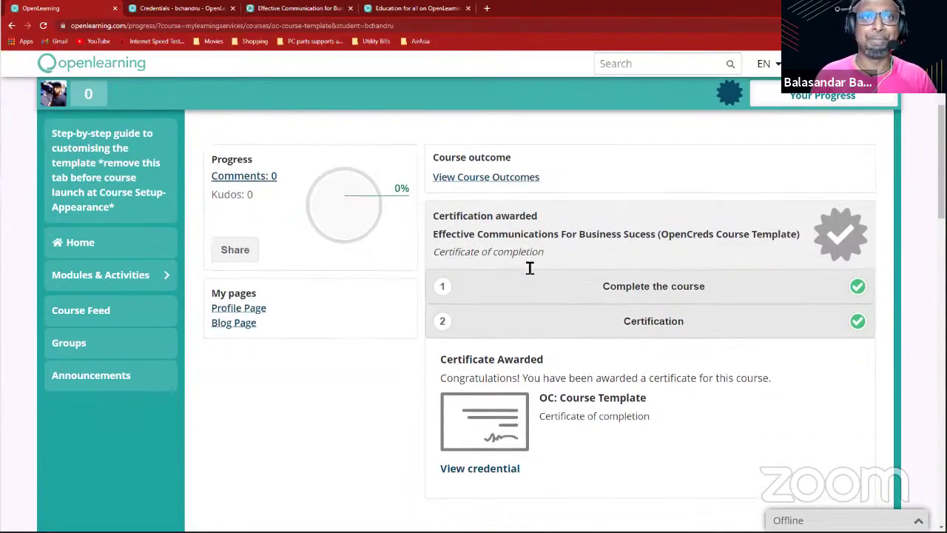
{"action": "scroll", "coordinate": [526, 271], "scroll_direction": "down", "scroll_amount": 2}
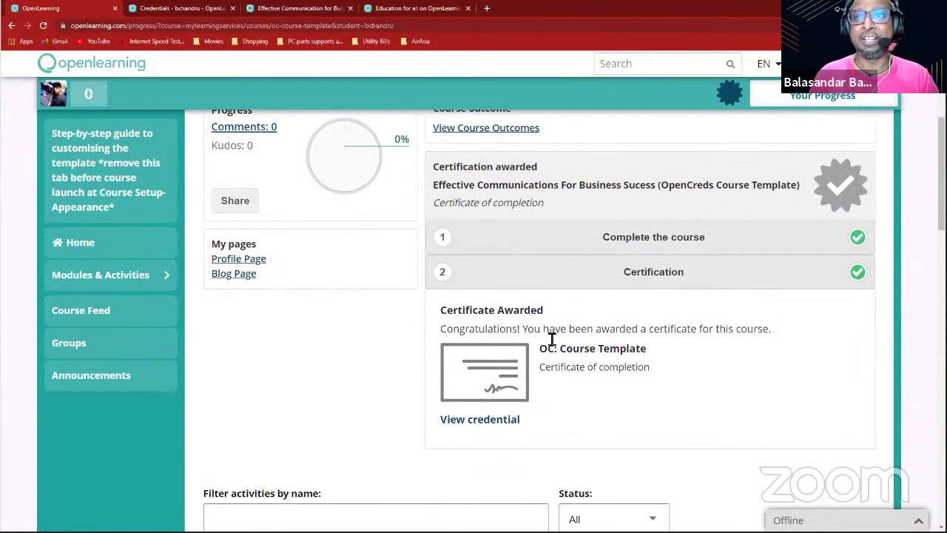
{"action": "left_click", "coordinate": [480, 420]}
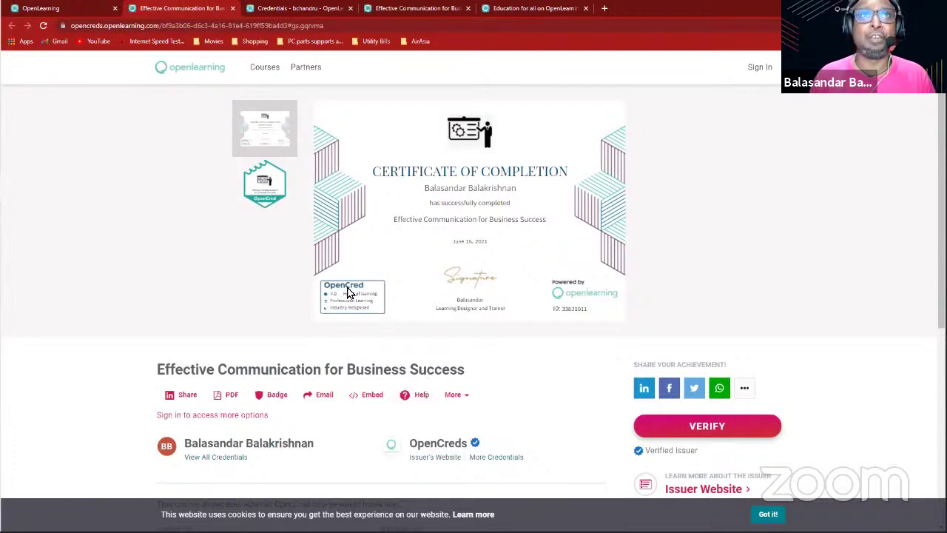
Step: Examine the credential's OpenCred badge and certificate of completion, along with its sharing options and issuer details
{"action": "left_click", "coordinate": [276, 194]}
{"action": "left_click", "coordinate": [271, 148]}
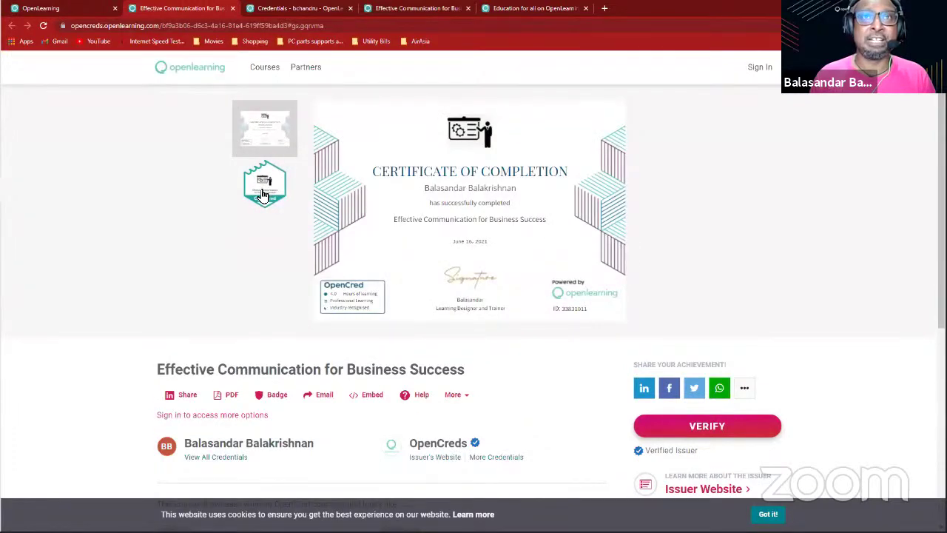
{"action": "left_click", "coordinate": [262, 191]}
{"action": "left_click", "coordinate": [263, 135]}
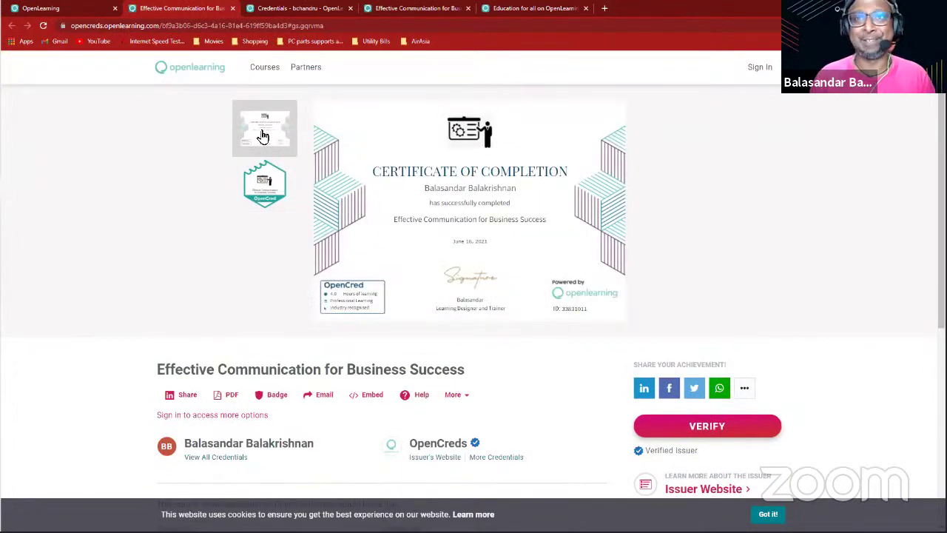
{"action": "scroll", "coordinate": [390, 241], "scroll_direction": "down", "scroll_amount": 1}
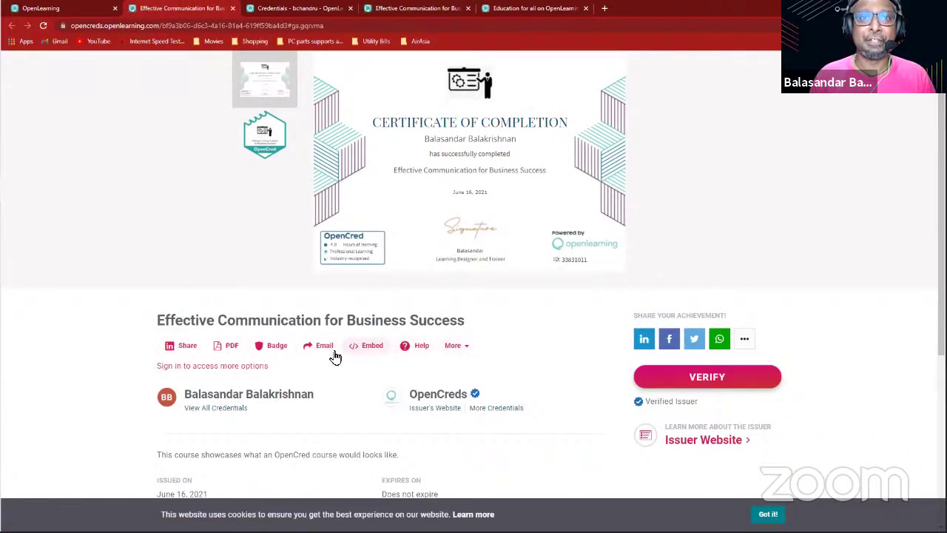
{"action": "scroll", "coordinate": [171, 355], "scroll_direction": "down", "scroll_amount": 2}
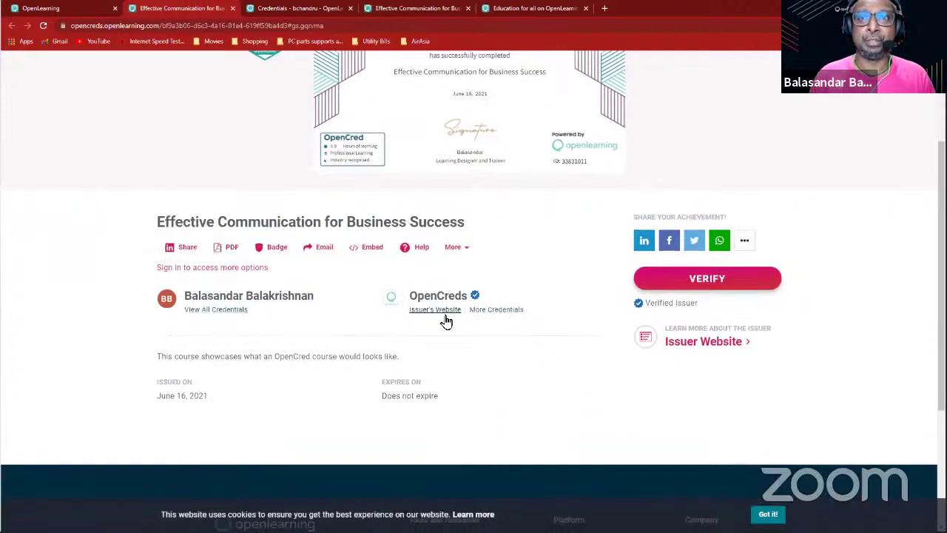
{"action": "scroll", "coordinate": [691, 338], "scroll_direction": "up", "scroll_amount": 1}
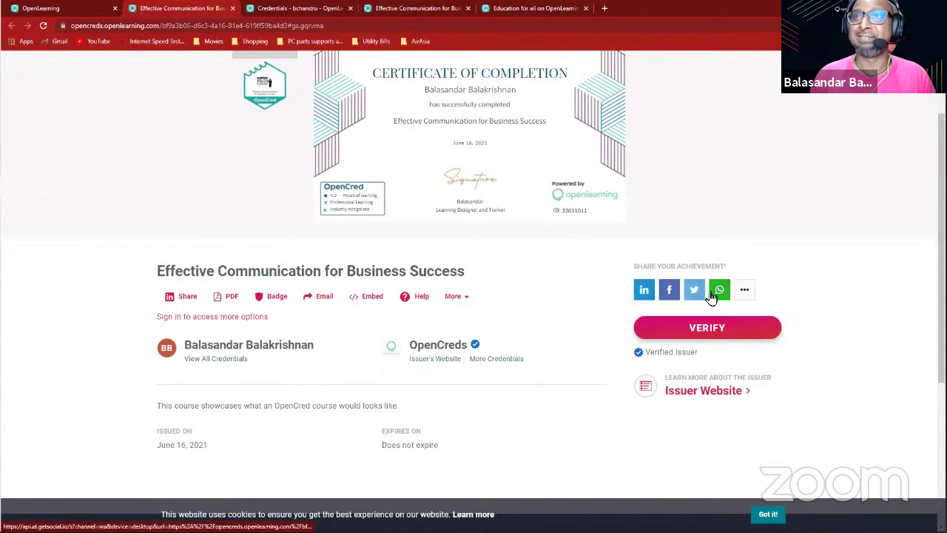
{"action": "scroll", "coordinate": [587, 329], "scroll_direction": "up", "scroll_amount": 2}
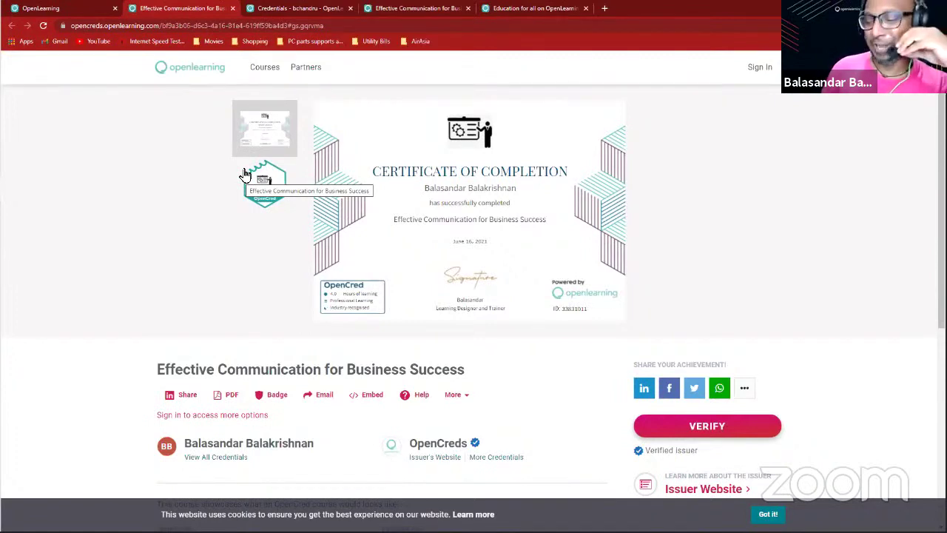
Step: Return to the learner's My Progress page and open the Credentials section of the learner's profile
{"action": "left_click", "coordinate": [93, 8]}
{"action": "scroll", "coordinate": [406, 274], "scroll_direction": "up", "scroll_amount": 5}
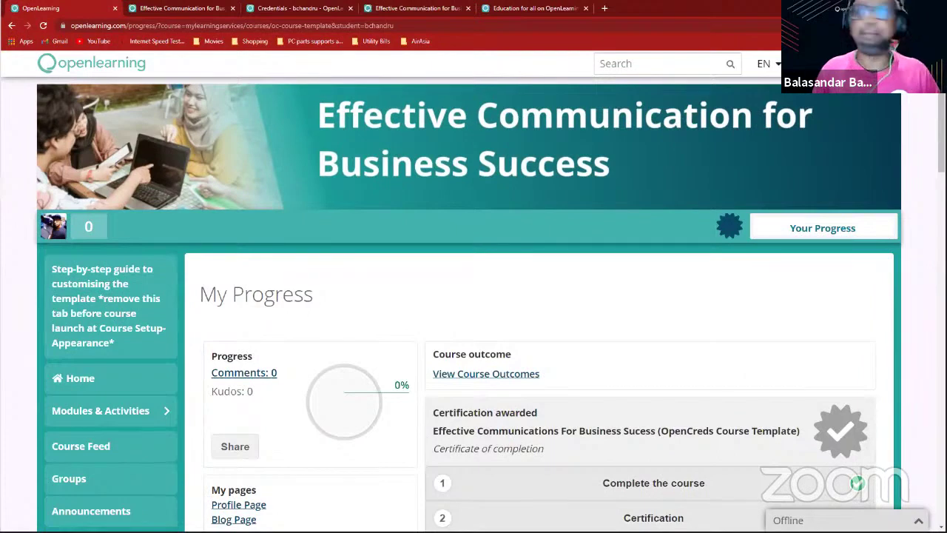
{"action": "left_click", "coordinate": [913, 64]}
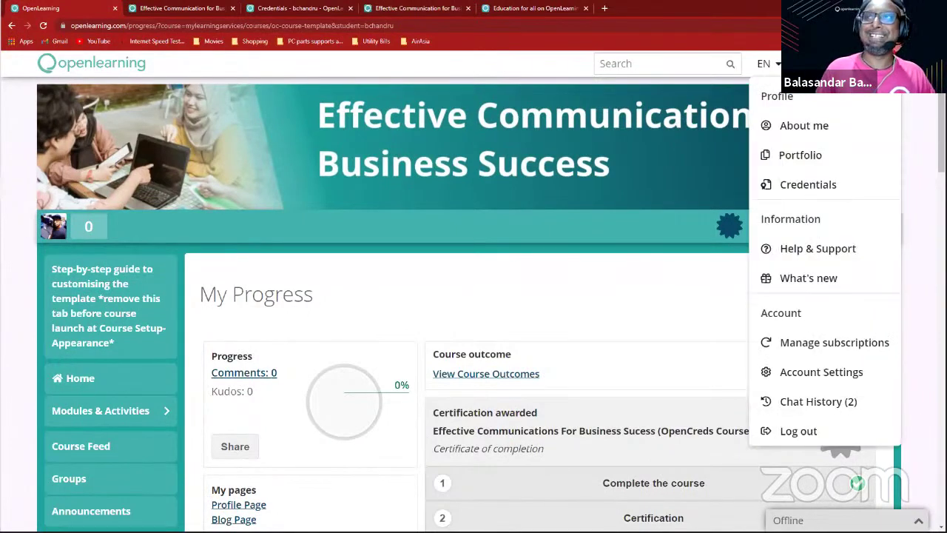
{"action": "left_click", "coordinate": [807, 194]}
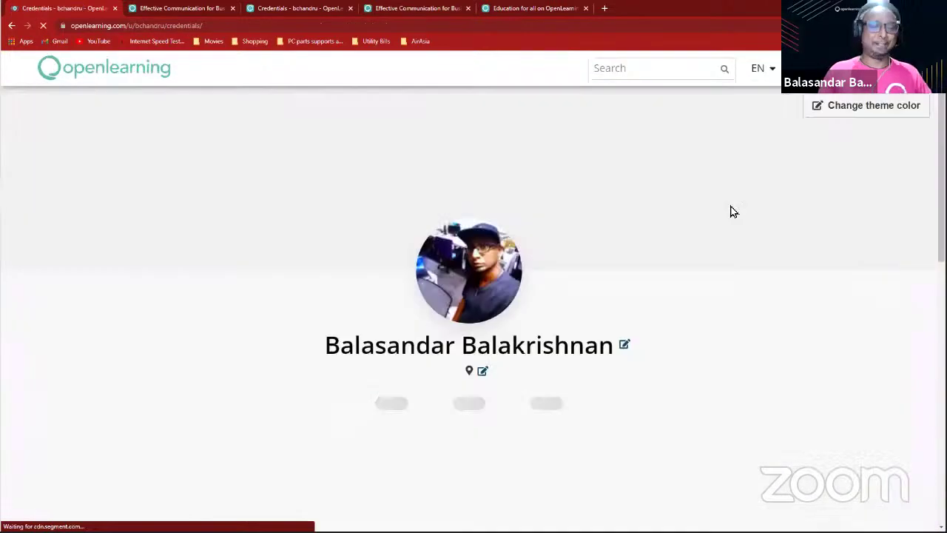
Step: Look through the certificates and badges listed in the learner's profile Credentials
{"action": "scroll", "coordinate": [623, 229], "scroll_direction": "down", "scroll_amount": 5}
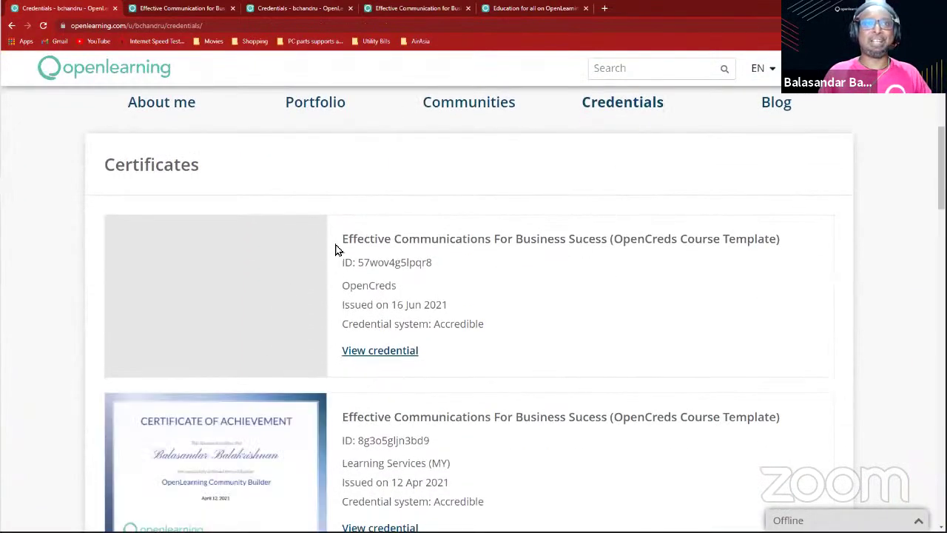
{"action": "scroll", "coordinate": [352, 194], "scroll_direction": "up", "scroll_amount": 2}
{"action": "scroll", "coordinate": [360, 209], "scroll_direction": "up", "scroll_amount": 3}
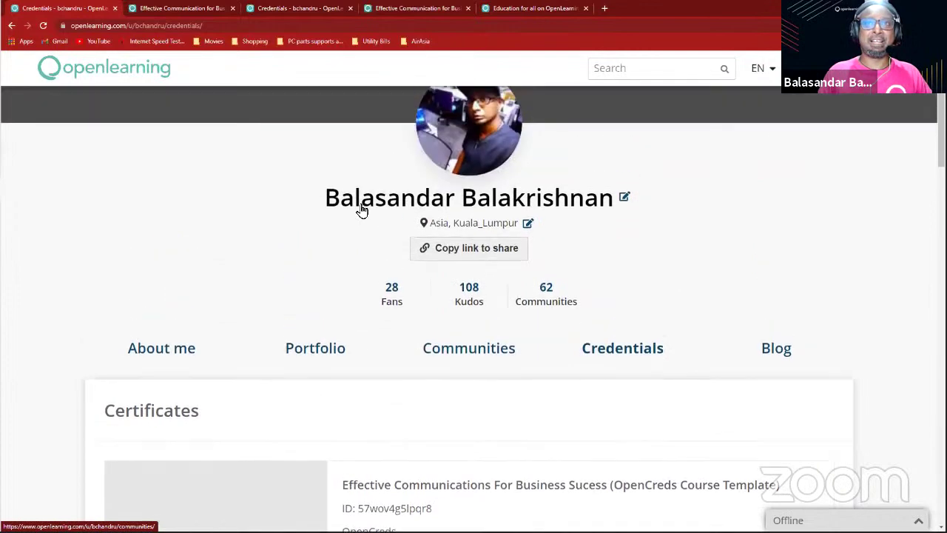
{"action": "scroll", "coordinate": [360, 211], "scroll_direction": "down", "scroll_amount": 2}
{"action": "scroll", "coordinate": [361, 211], "scroll_direction": "down", "scroll_amount": 3}
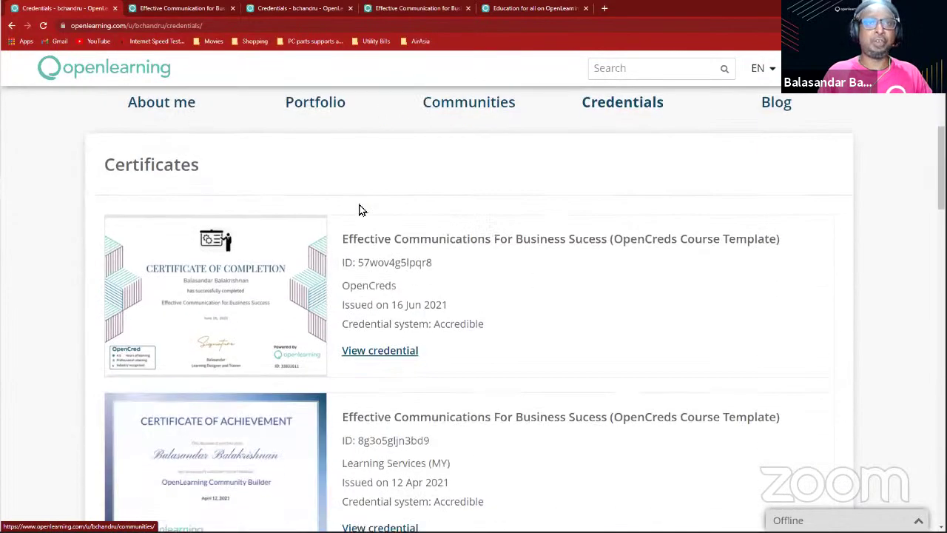
{"action": "scroll", "coordinate": [362, 211], "scroll_direction": "up", "scroll_amount": 1}
{"action": "scroll", "coordinate": [361, 211], "scroll_direction": "up", "scroll_amount": 1}
{"action": "scroll", "coordinate": [603, 259], "scroll_direction": "down", "scroll_amount": 3}
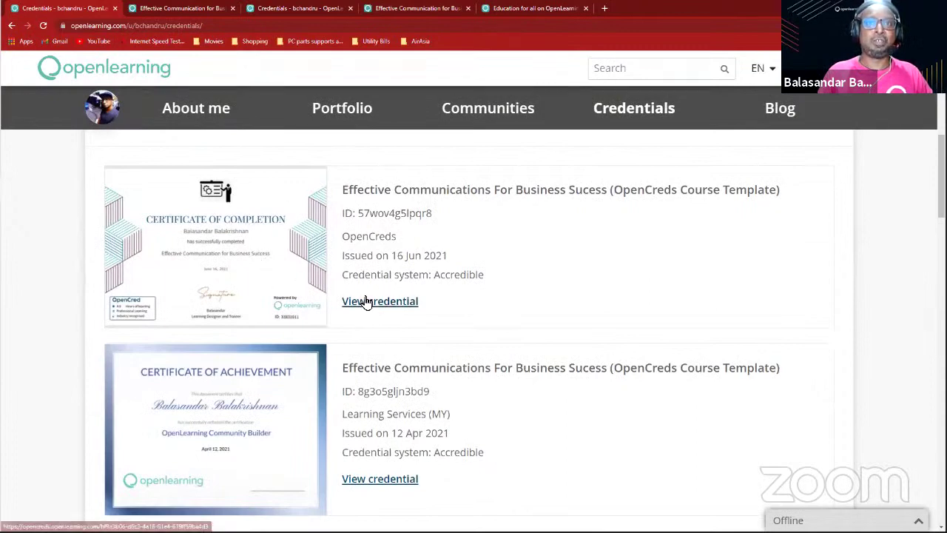
{"action": "scroll", "coordinate": [263, 255], "scroll_direction": "down", "scroll_amount": 10}
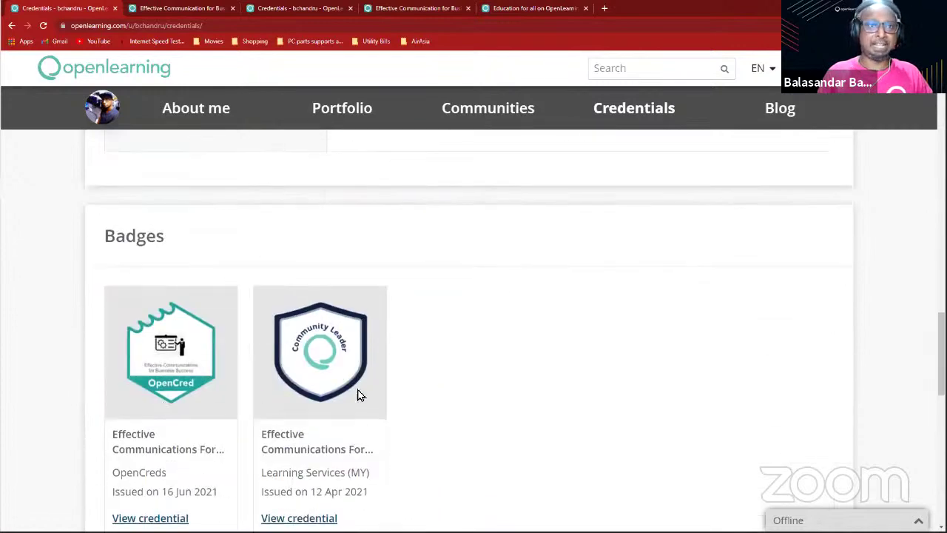
{"action": "scroll", "coordinate": [427, 384], "scroll_direction": "up", "scroll_amount": 5}
{"action": "scroll", "coordinate": [427, 383], "scroll_direction": "up", "scroll_amount": 9}
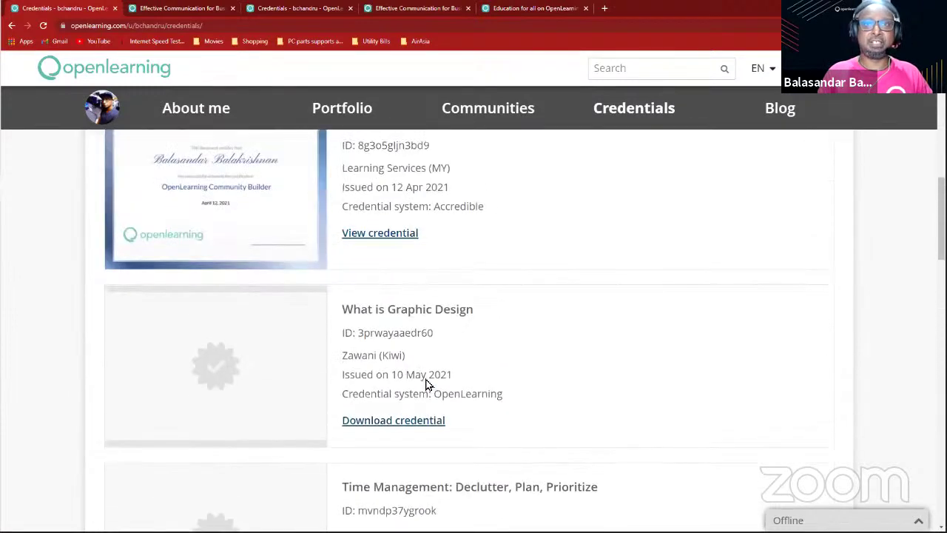
{"action": "scroll", "coordinate": [406, 344], "scroll_direction": "up", "scroll_amount": 1}
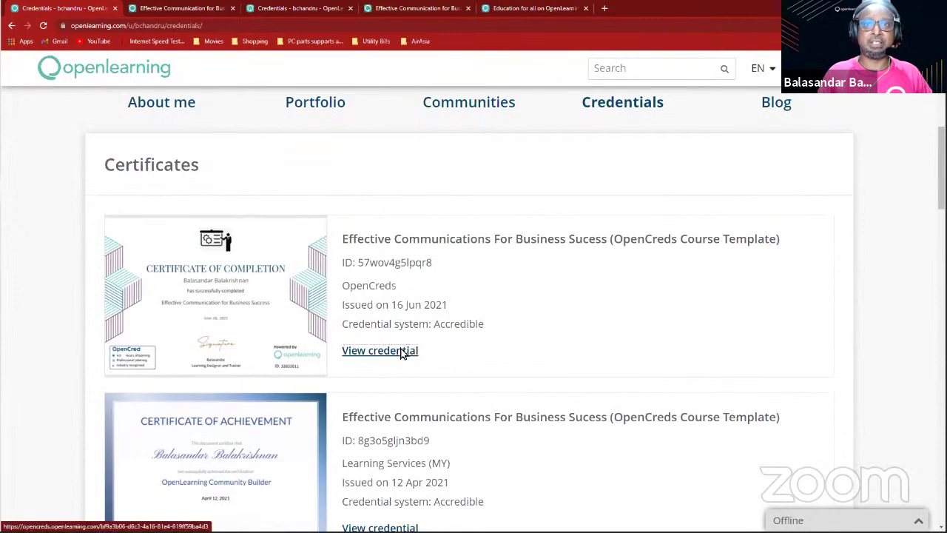
Step: Open the OpenCreds certificate for Effective Communications For Business Sucess from the profile and inspect its certificate ID and issue details
{"action": "left_click", "coordinate": [402, 350]}
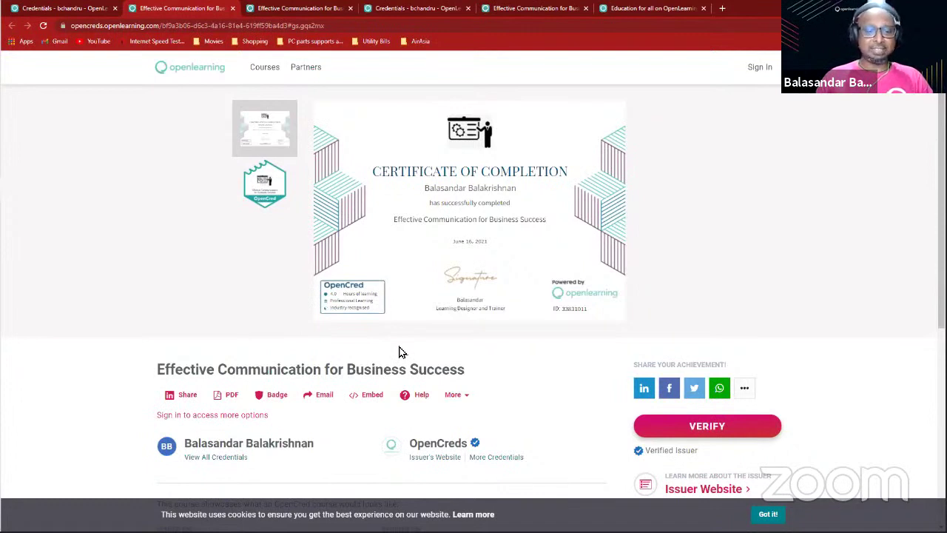
{"action": "scroll", "coordinate": [398, 352], "scroll_direction": "down", "scroll_amount": 1}
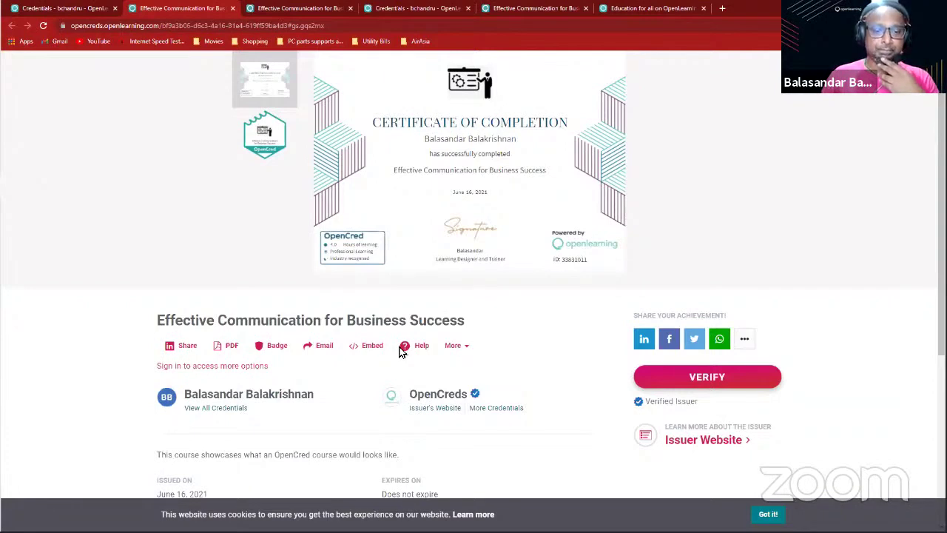
{"action": "scroll", "coordinate": [395, 300], "scroll_direction": "up", "scroll_amount": 1}
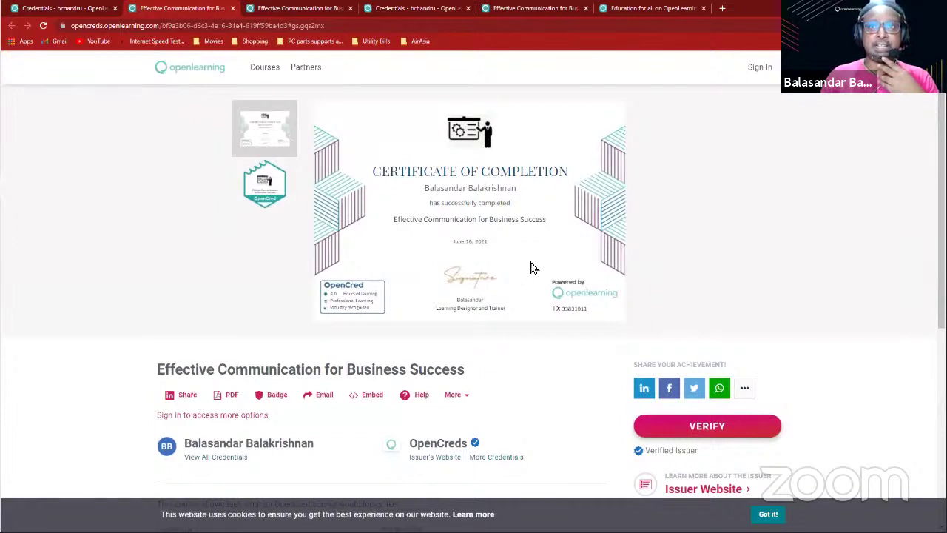
{"action": "left_click", "coordinate": [585, 317]}
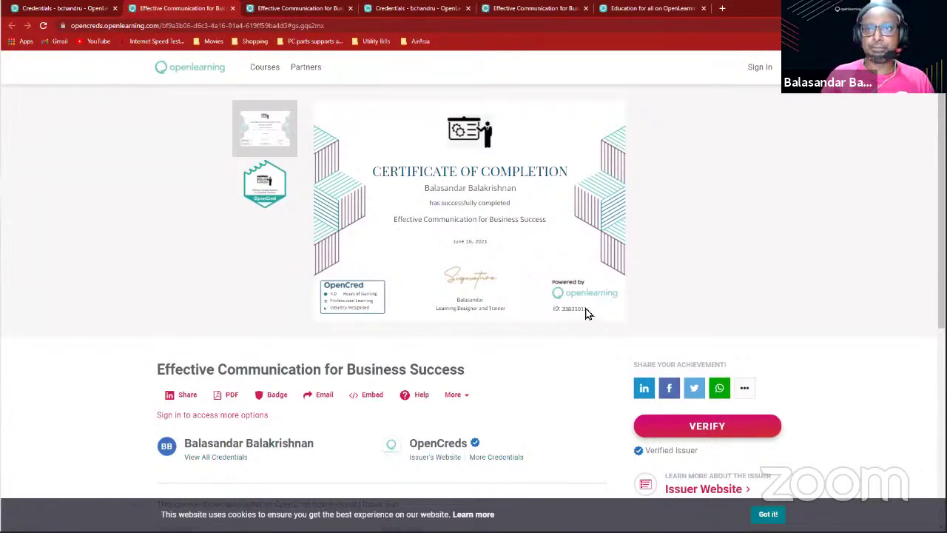
{"action": "scroll", "coordinate": [546, 361], "scroll_direction": "down", "scroll_amount": 2}
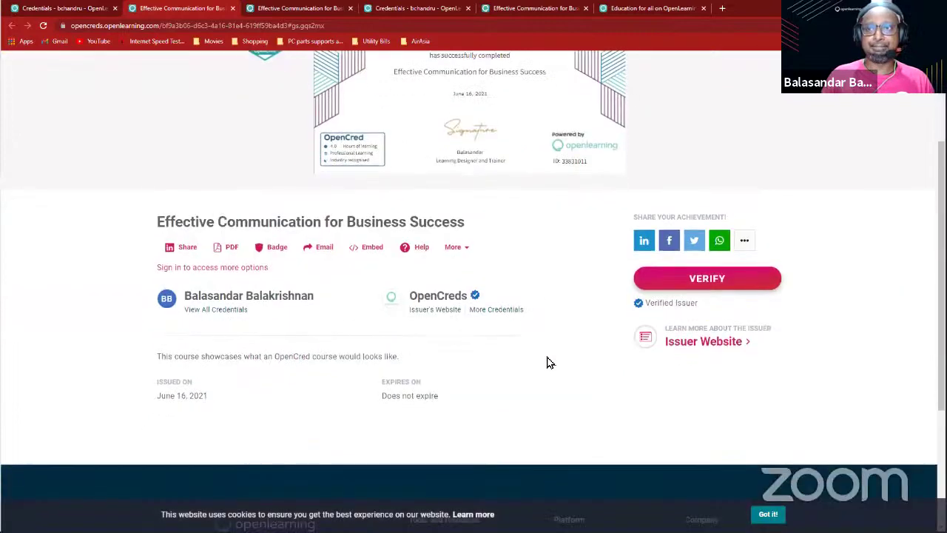
{"action": "scroll", "coordinate": [706, 333], "scroll_direction": "up", "scroll_amount": 1}
Step: Try to verify the credential, and review the certificate of completion again
{"action": "left_click", "coordinate": [707, 332]}
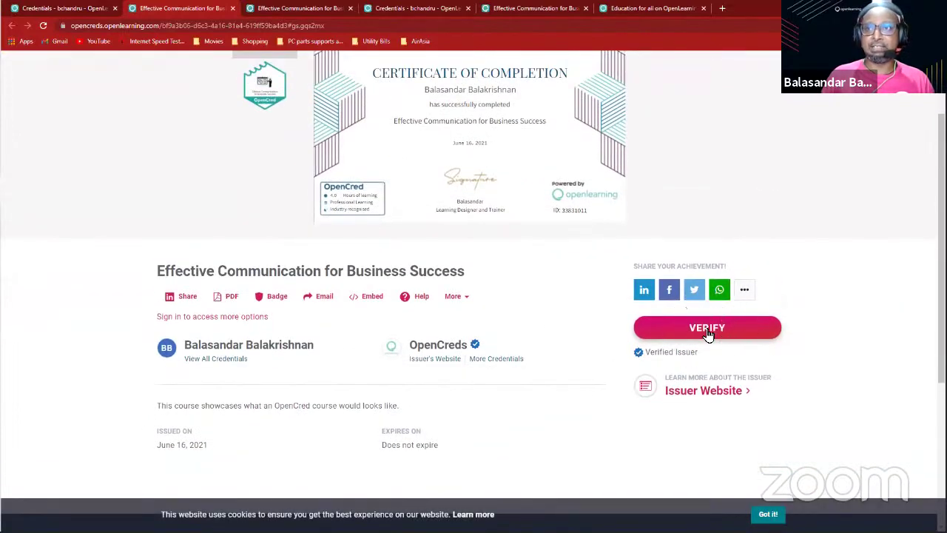
{"action": "left_click", "coordinate": [707, 332]}
{"action": "left_click", "coordinate": [708, 332]}
{"action": "scroll", "coordinate": [555, 332], "scroll_direction": "up", "scroll_amount": 2}
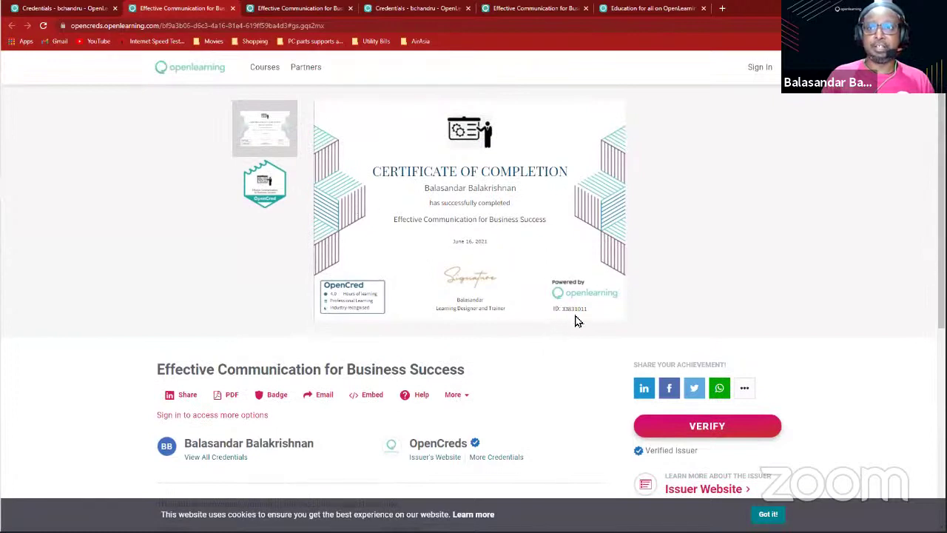
{"action": "left_click", "coordinate": [275, 8]}
{"action": "left_click", "coordinate": [200, 8]}
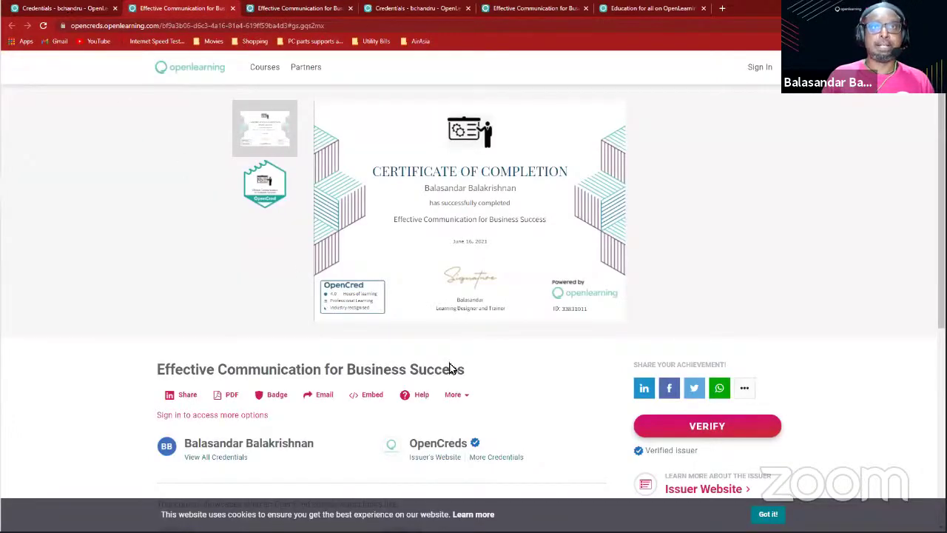
Step: Return to the learner's profile Credentials and copy the certificate ID of the OpenCreds certificate issued on 16 Jun 2021
{"action": "key", "text": "ctrl+shift+Tab"}
{"action": "left_click_drag", "start_coordinate": [438, 264], "coordinate": [362, 265]}
{"action": "right_click", "coordinate": [373, 265]}
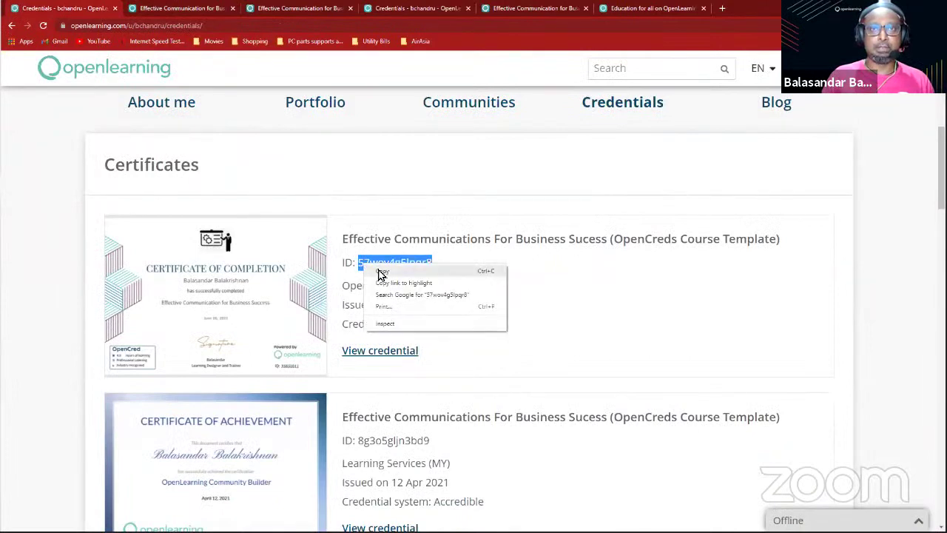
{"action": "left_click", "coordinate": [315, 261]}
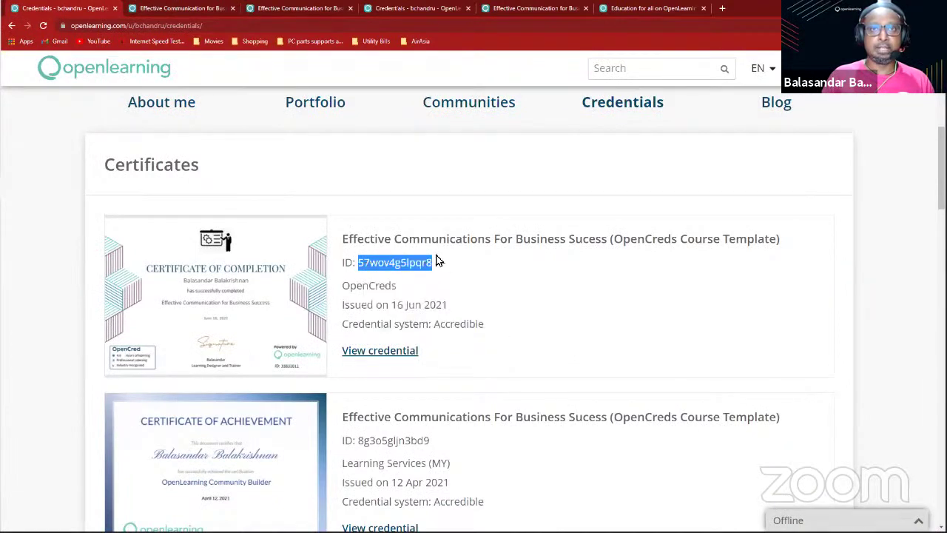
Step: Open OpenLearning's Verify a certificate page in a new tab from the resource links below the profile and switch to it
{"action": "scroll", "coordinate": [402, 307], "scroll_direction": "down", "scroll_amount": 7}
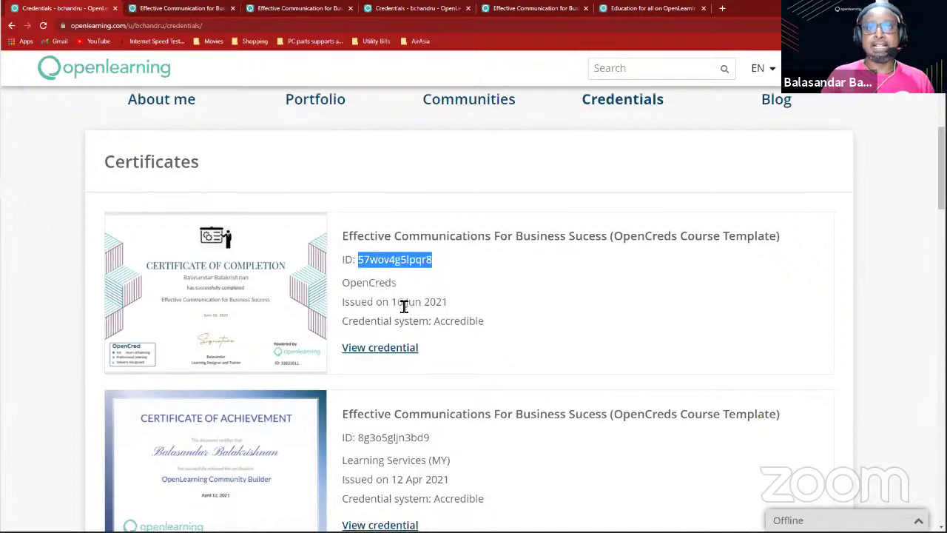
{"action": "scroll", "coordinate": [401, 306], "scroll_direction": "down", "scroll_amount": 15}
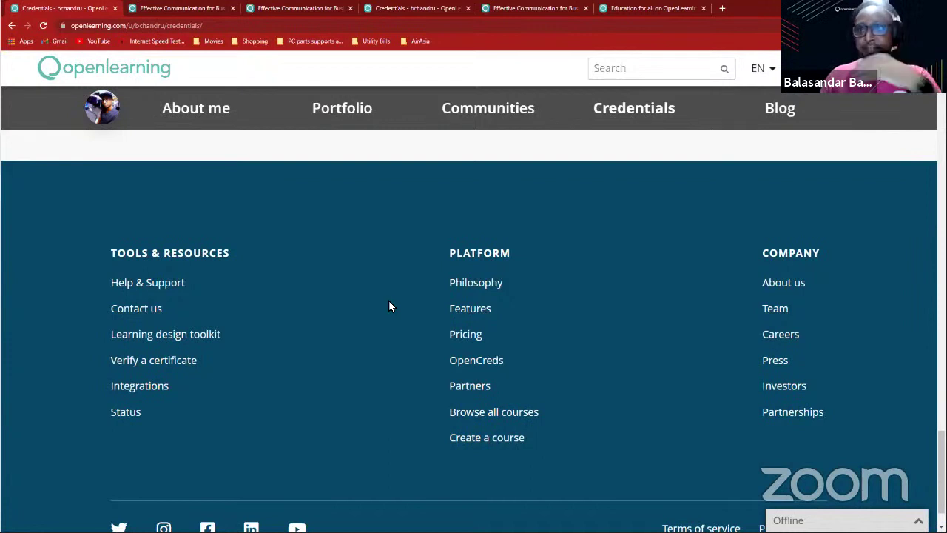
{"action": "scroll", "coordinate": [390, 305], "scroll_direction": "down", "scroll_amount": 2}
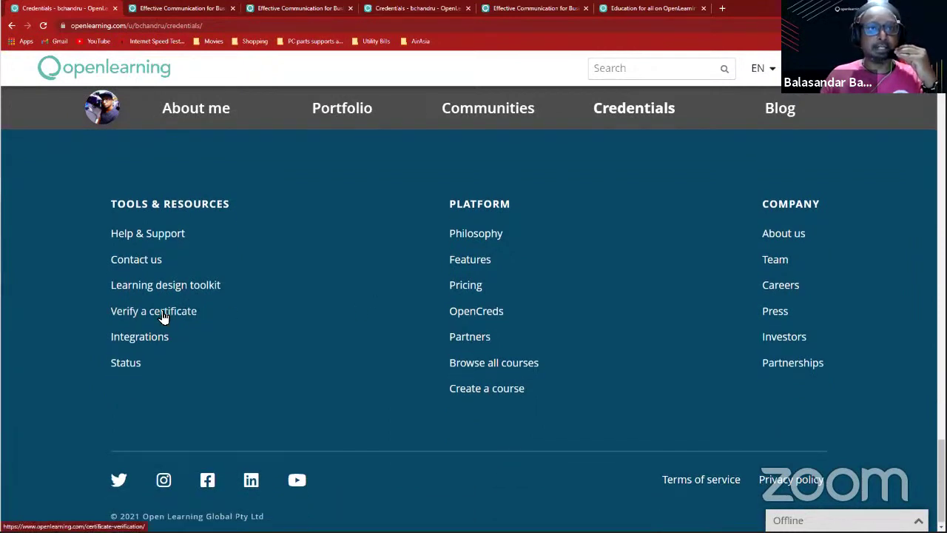
{"action": "key", "text": "ctrl"}
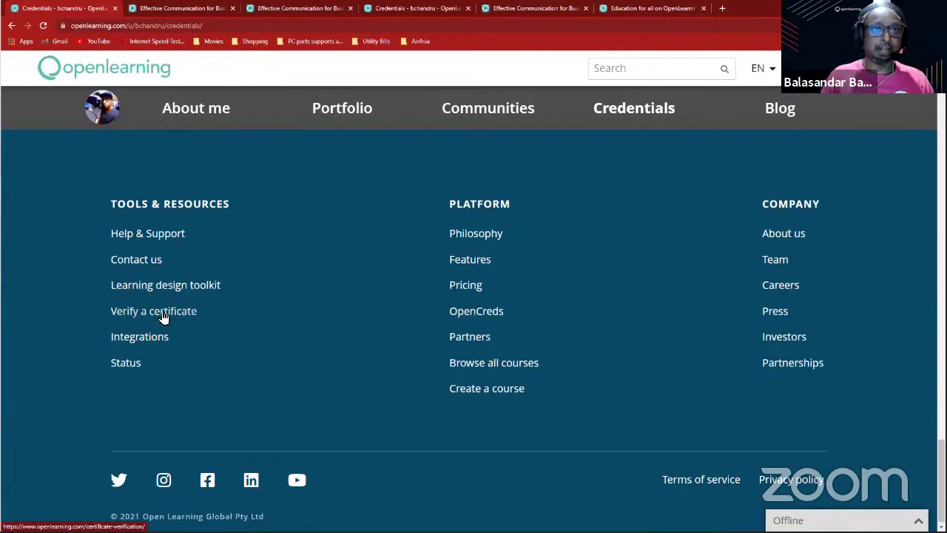
{"action": "right_click", "coordinate": [164, 315]}
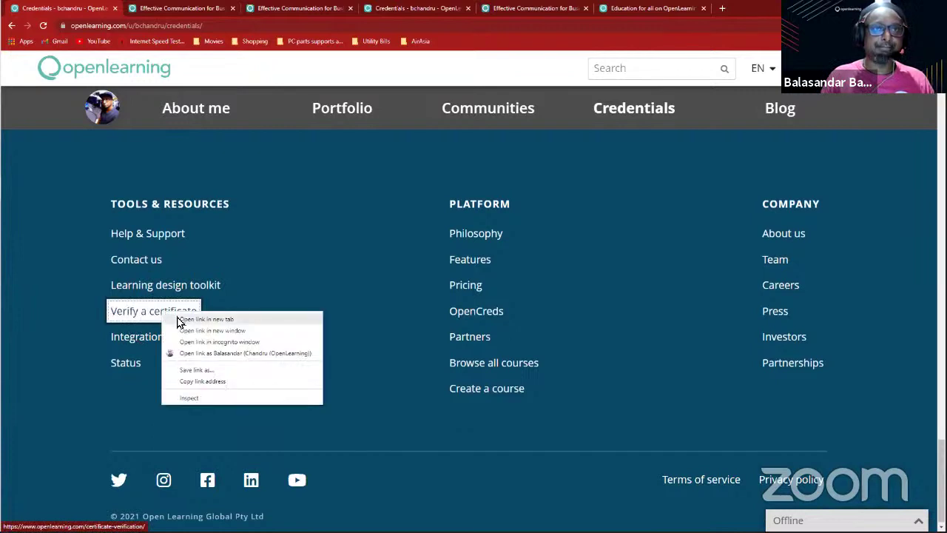
{"action": "key", "text": "Return"}
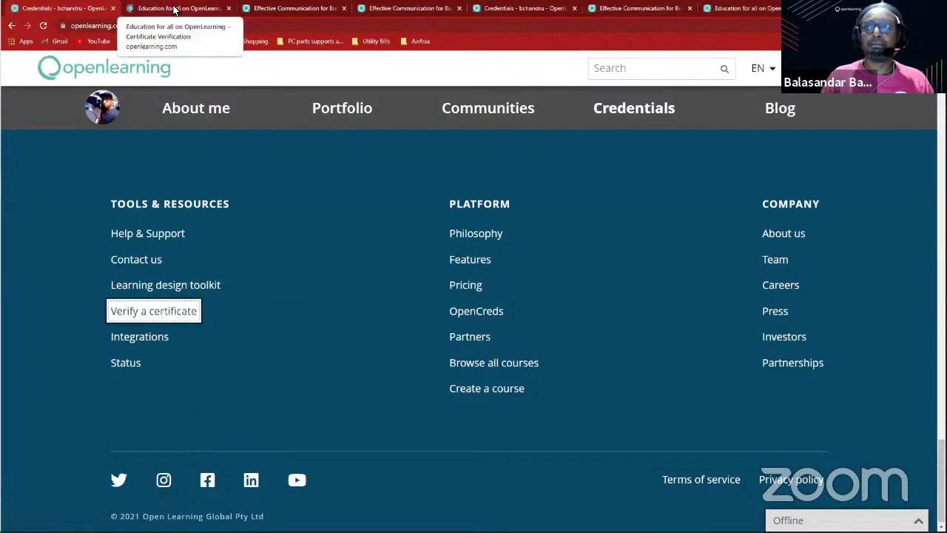
{"action": "left_click", "coordinate": [175, 8]}
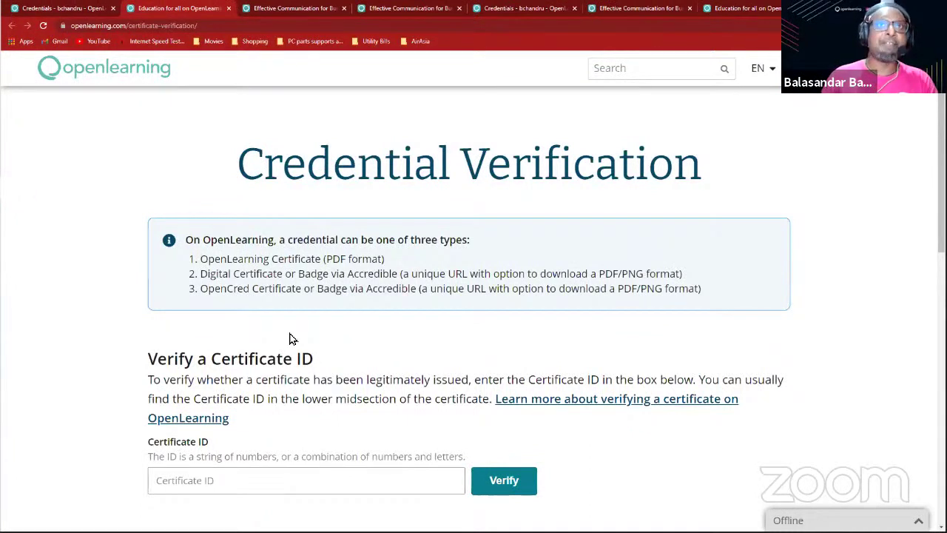
Step: Enter the OpenCreds certificate's ID under Verify a Certificate ID and verify it
{"action": "scroll", "coordinate": [289, 339], "scroll_direction": "down", "scroll_amount": 1}
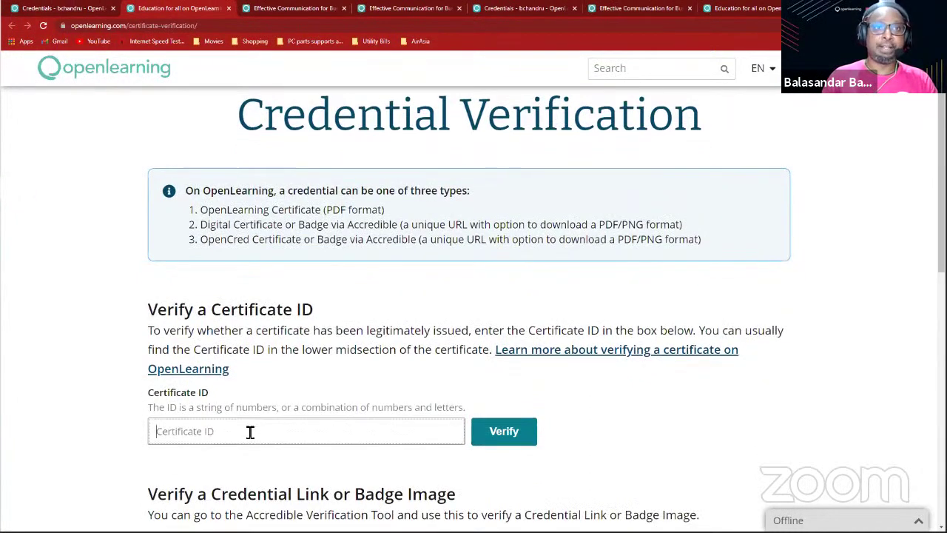
{"action": "left_click", "coordinate": [250, 432]}
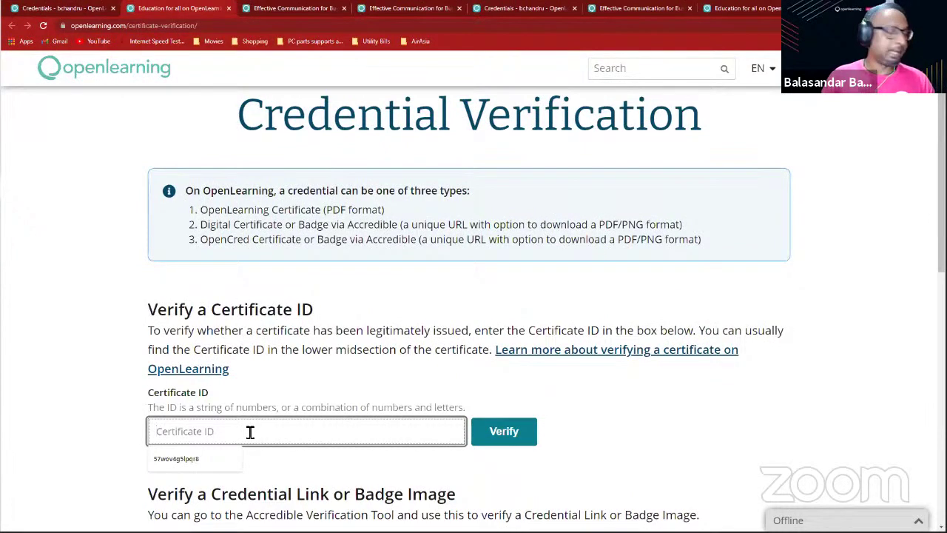
{"action": "key", "text": "Down"}
{"action": "key", "text": "Return"}
{"action": "scroll", "coordinate": [250, 432], "scroll_direction": "down", "scroll_amount": 2}
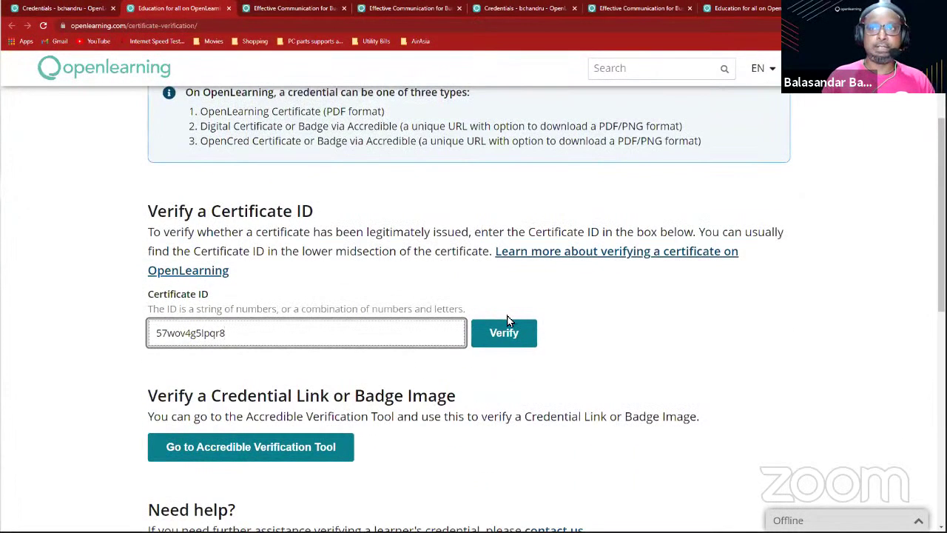
{"action": "left_click", "coordinate": [508, 333]}
Step: Review the recipient, course and issuer details of the verified certificate, view the credential on Accredible, and close it again
{"action": "scroll", "coordinate": [466, 373], "scroll_direction": "down", "scroll_amount": 4}
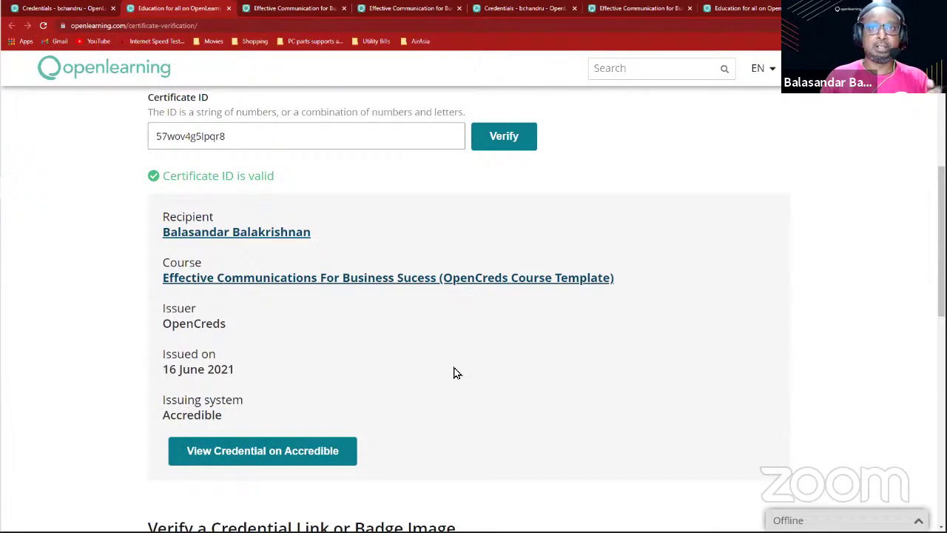
{"action": "scroll", "coordinate": [454, 373], "scroll_direction": "down", "scroll_amount": 2}
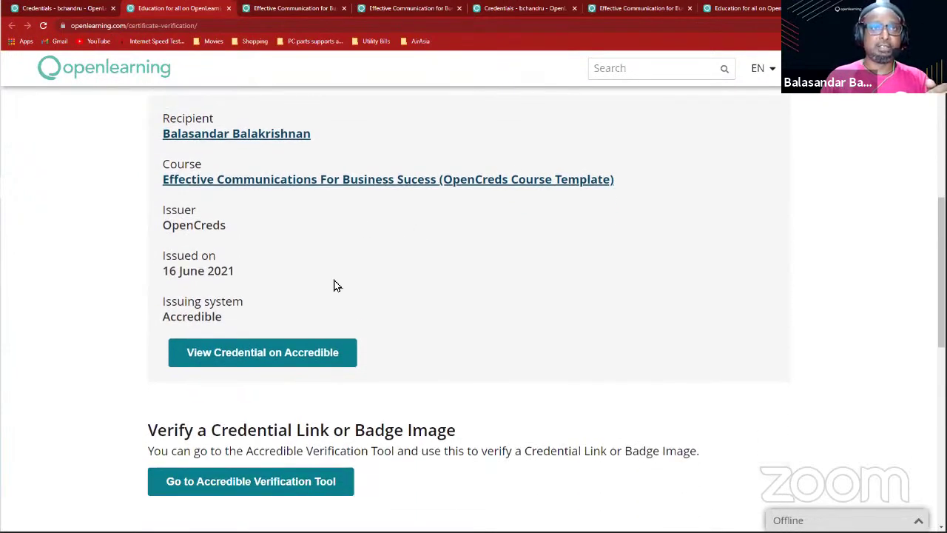
{"action": "scroll", "coordinate": [333, 285], "scroll_direction": "down", "scroll_amount": 1}
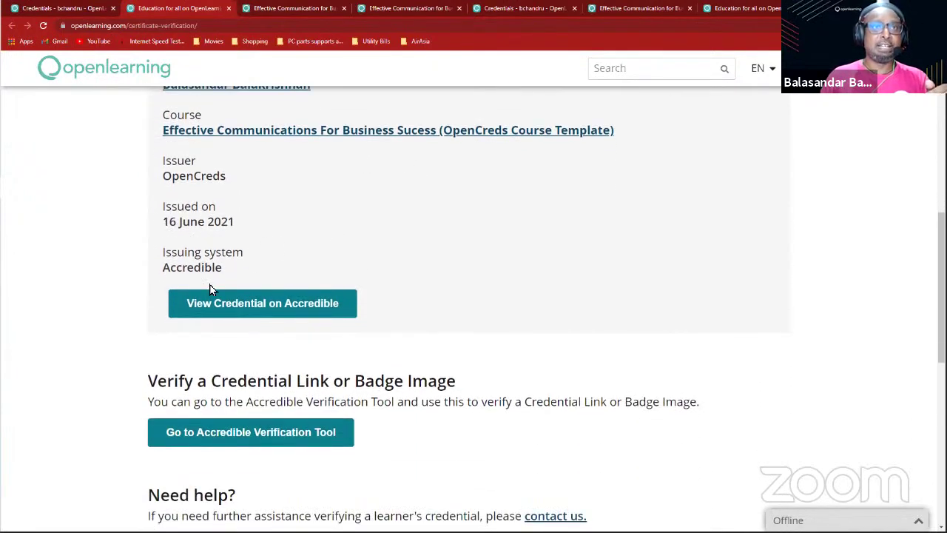
{"action": "left_click", "coordinate": [274, 313]}
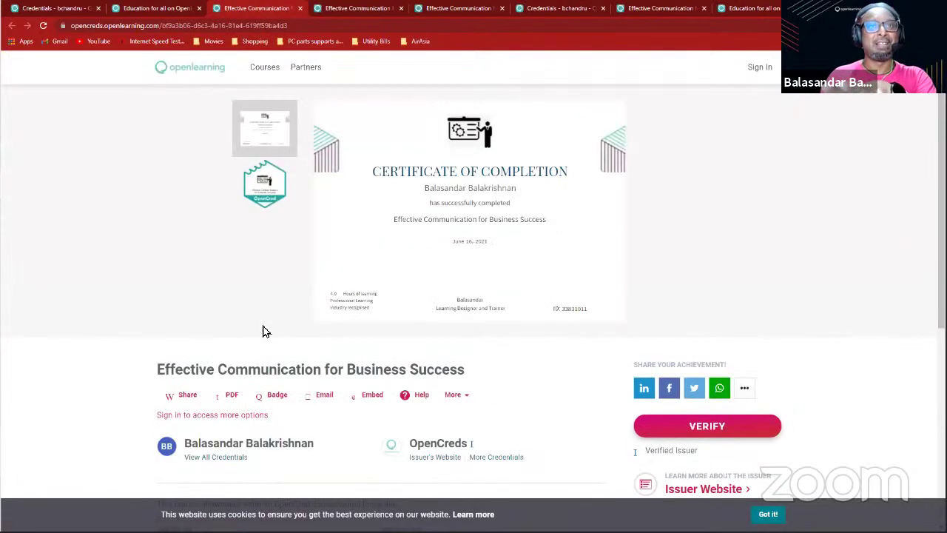
{"action": "left_click", "coordinate": [300, 8]}
Step: Examine the Credential Verification page, including the Accredible Verification Tool option, the credential types and the certificate ID check
{"action": "scroll", "coordinate": [254, 306], "scroll_direction": "down", "scroll_amount": 1}
{"action": "scroll", "coordinate": [254, 303], "scroll_direction": "down", "scroll_amount": 2}
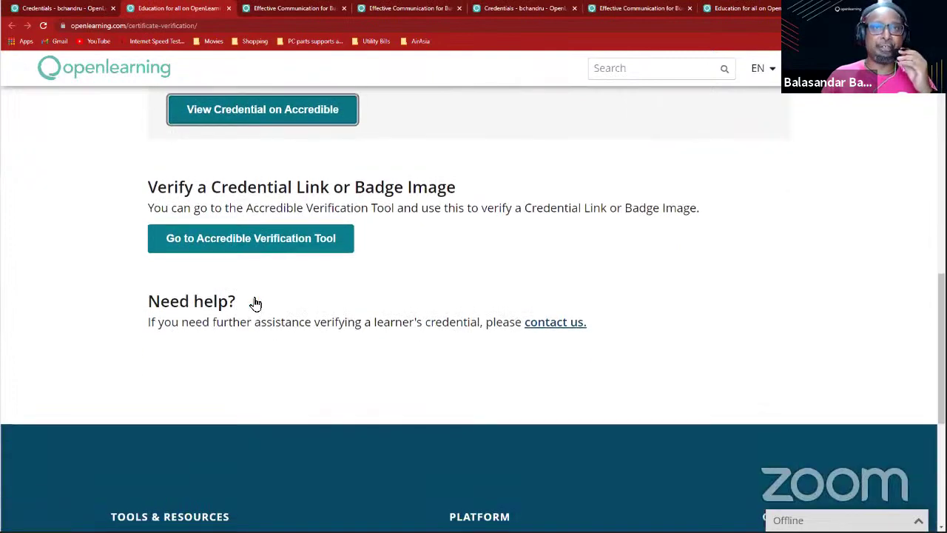
{"action": "scroll", "coordinate": [254, 303], "scroll_direction": "up", "scroll_amount": 8}
{"action": "scroll", "coordinate": [254, 303], "scroll_direction": "up", "scroll_amount": 1}
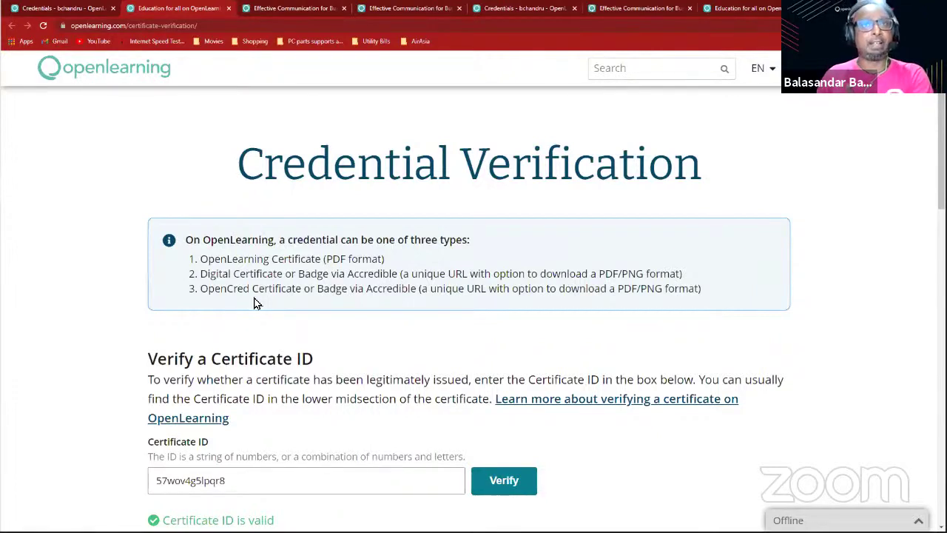
{"action": "scroll", "coordinate": [268, 338], "scroll_direction": "down", "scroll_amount": 5}
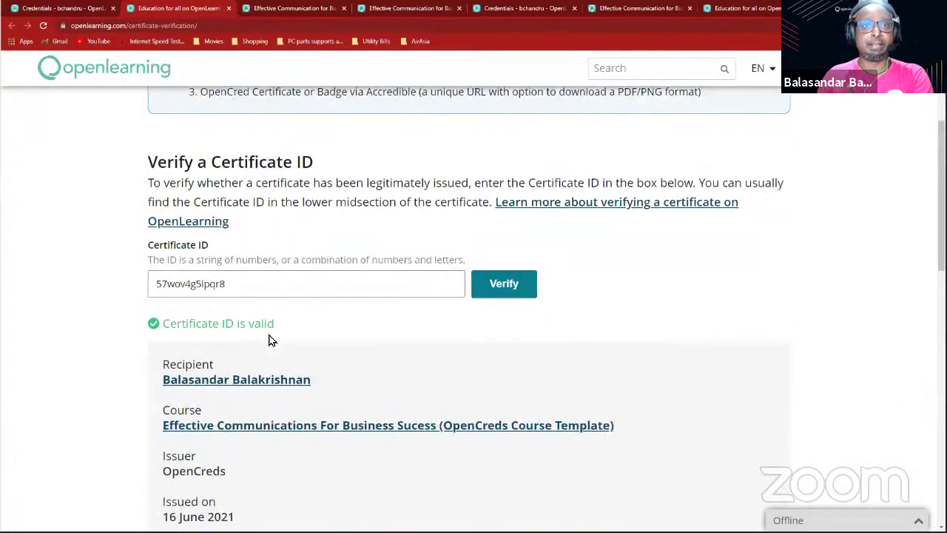
{"action": "scroll", "coordinate": [269, 337], "scroll_direction": "down", "scroll_amount": 2}
{"action": "scroll", "coordinate": [244, 205], "scroll_direction": "up", "scroll_amount": 6}
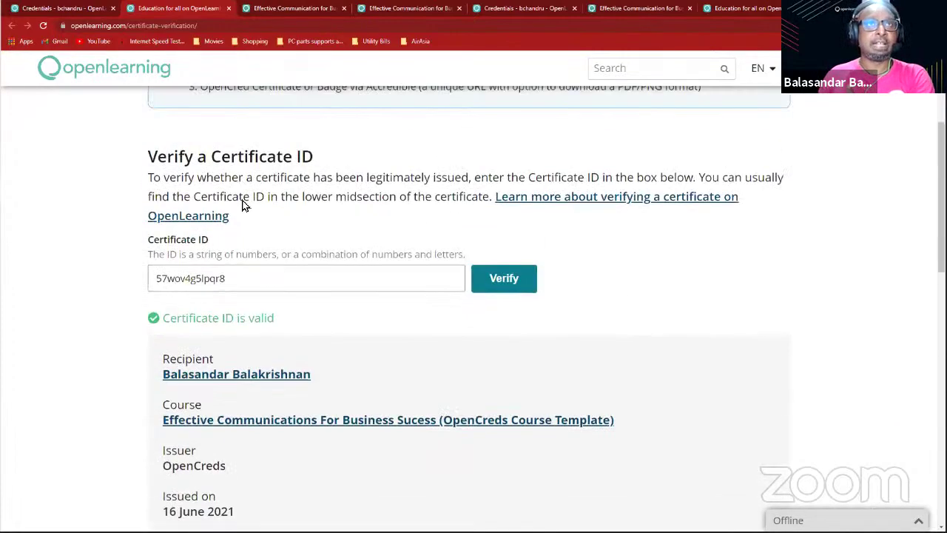
Step: Go back to the learner's profile Credentials and look at the OpenLearning-issued certificates and the Badges section
{"action": "left_click", "coordinate": [85, 7]}
{"action": "scroll", "coordinate": [381, 403], "scroll_direction": "up", "scroll_amount": 10}
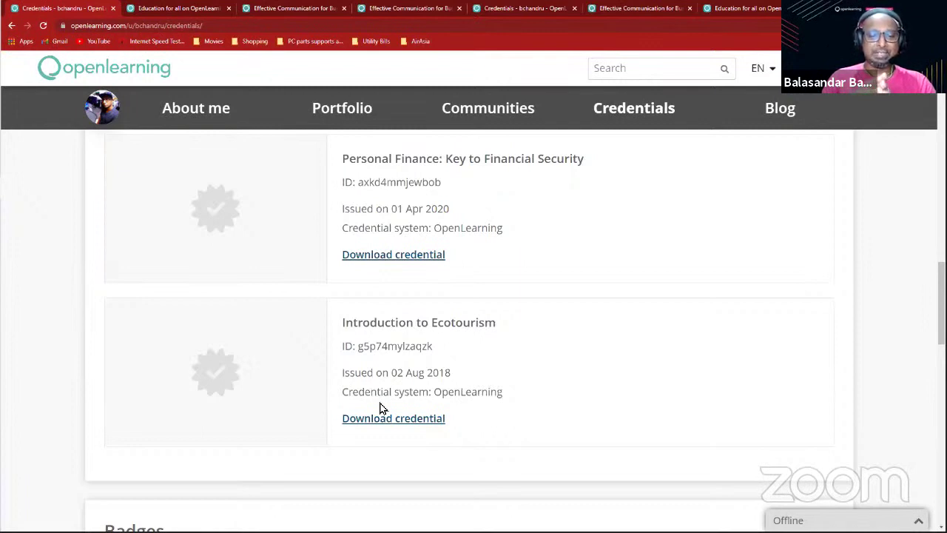
{"action": "scroll", "coordinate": [381, 408], "scroll_direction": "down", "scroll_amount": 2}
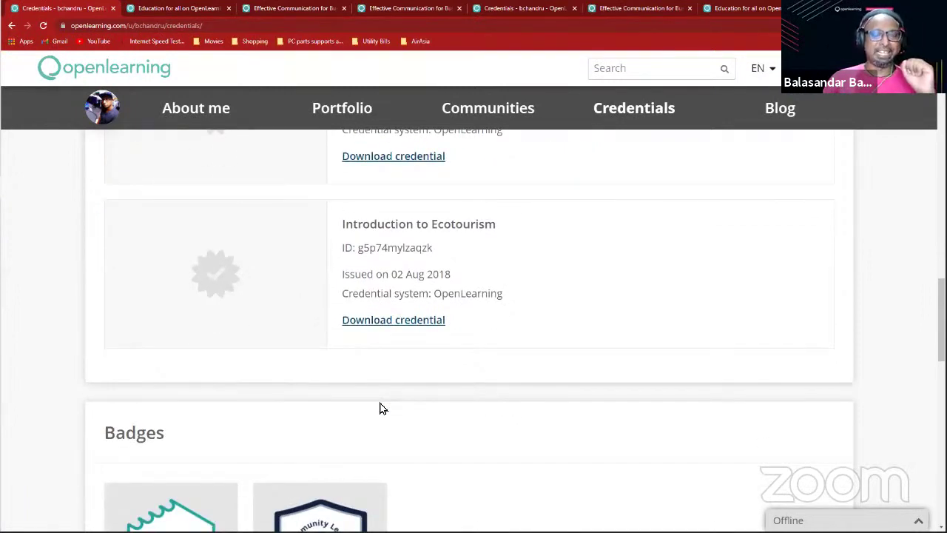
{"action": "scroll", "coordinate": [381, 408], "scroll_direction": "down", "scroll_amount": 1}
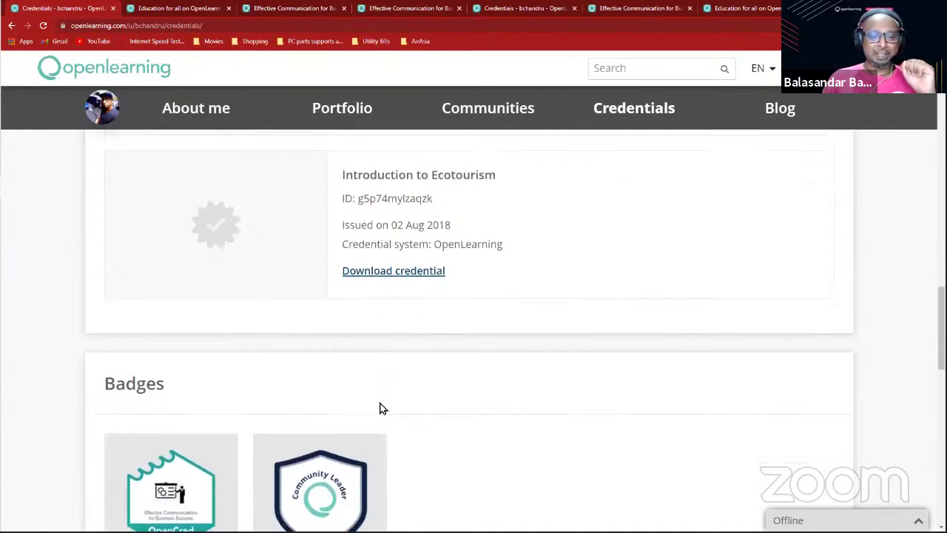
{"action": "scroll", "coordinate": [381, 408], "scroll_direction": "up", "scroll_amount": 3}
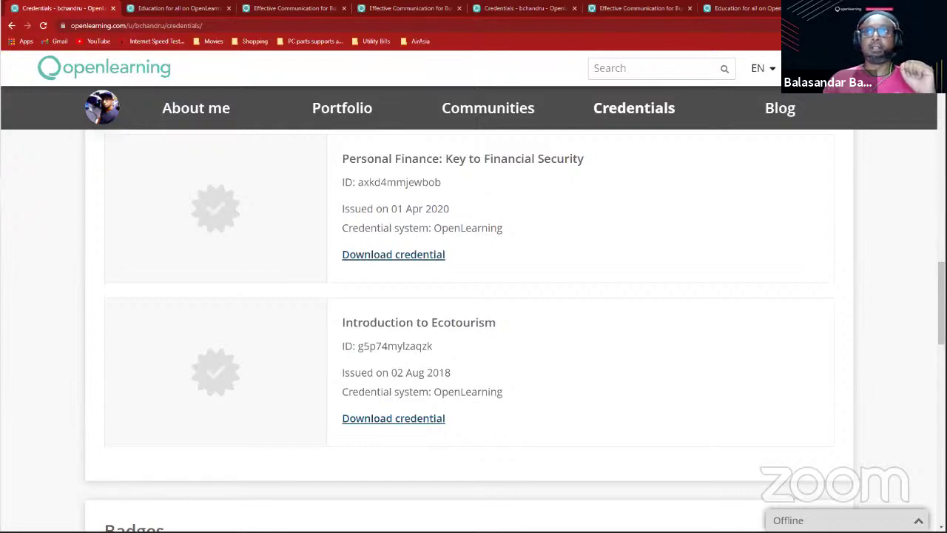
Step: Switch to the Your Guide to OpenCreds course and open the OpenLearning portfolio page in Session 4
{"action": "key", "text": "alt+Tab"}
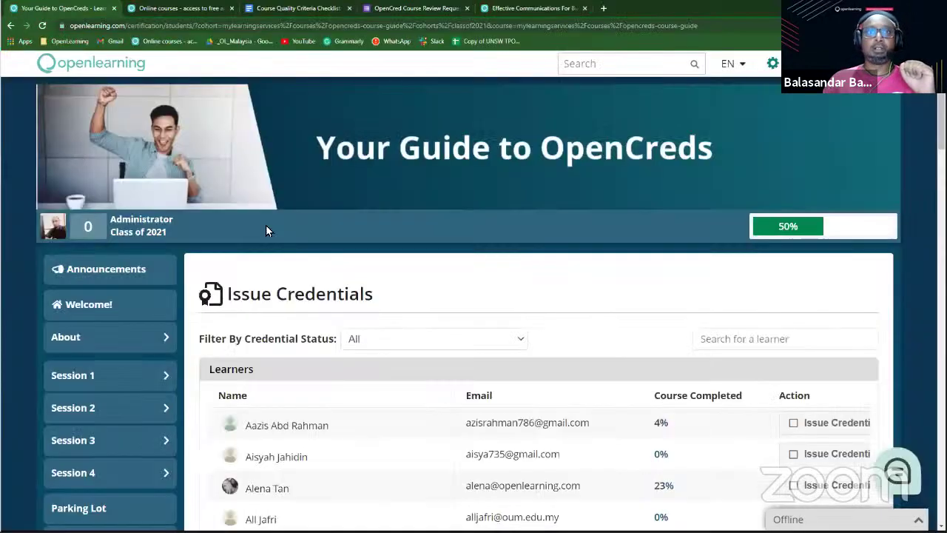
{"action": "left_click", "coordinate": [141, 465]}
{"action": "scroll", "coordinate": [142, 464], "scroll_direction": "down", "scroll_amount": 3}
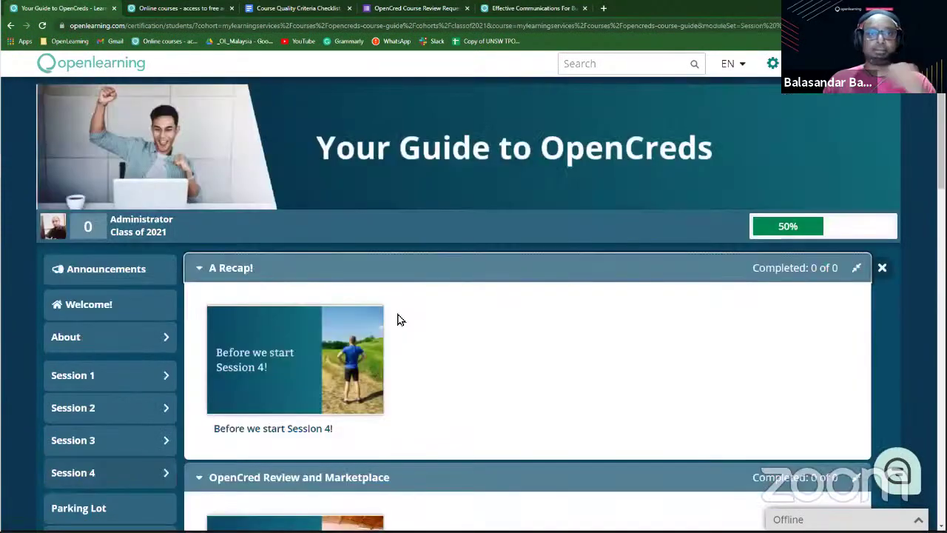
{"action": "scroll", "coordinate": [397, 314], "scroll_direction": "down", "scroll_amount": 4}
{"action": "scroll", "coordinate": [398, 319], "scroll_direction": "down", "scroll_amount": 8}
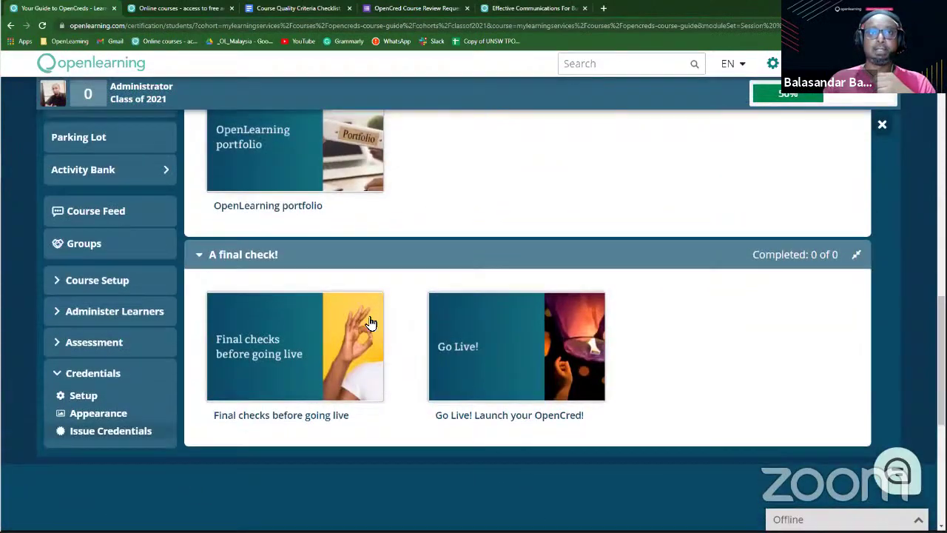
{"action": "scroll", "coordinate": [321, 314], "scroll_direction": "up", "scroll_amount": 2}
{"action": "left_click", "coordinate": [321, 315]}
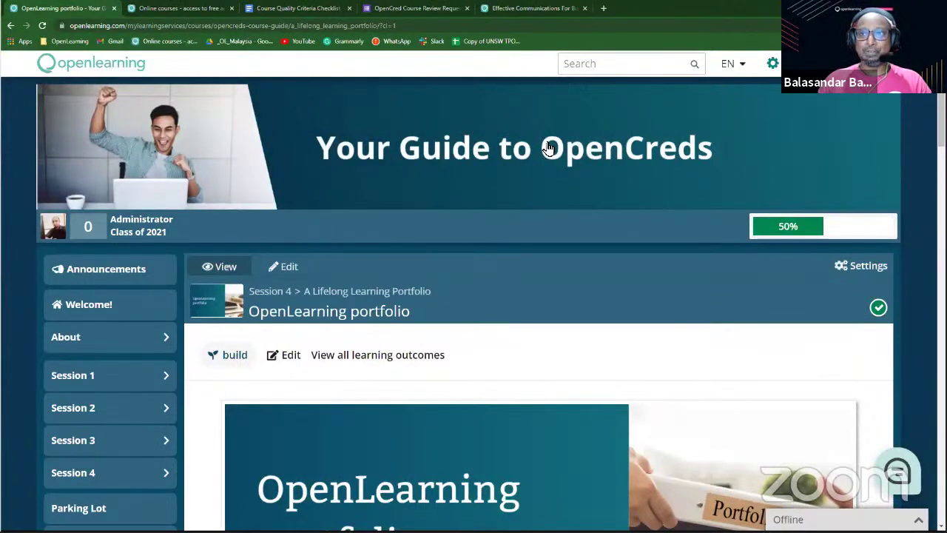
Step: Return to the learner's profile and look over its header, share link option, profile sections and listed certificates
{"action": "key", "text": "alt+Tab"}
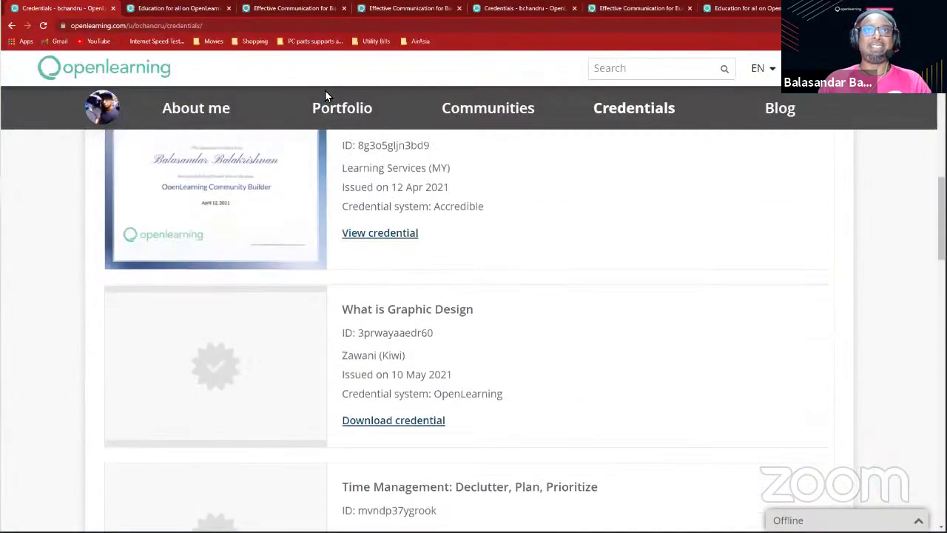
{"action": "scroll", "coordinate": [325, 91], "scroll_direction": "up", "scroll_amount": 10}
{"action": "scroll", "coordinate": [325, 90], "scroll_direction": "up", "scroll_amount": 3}
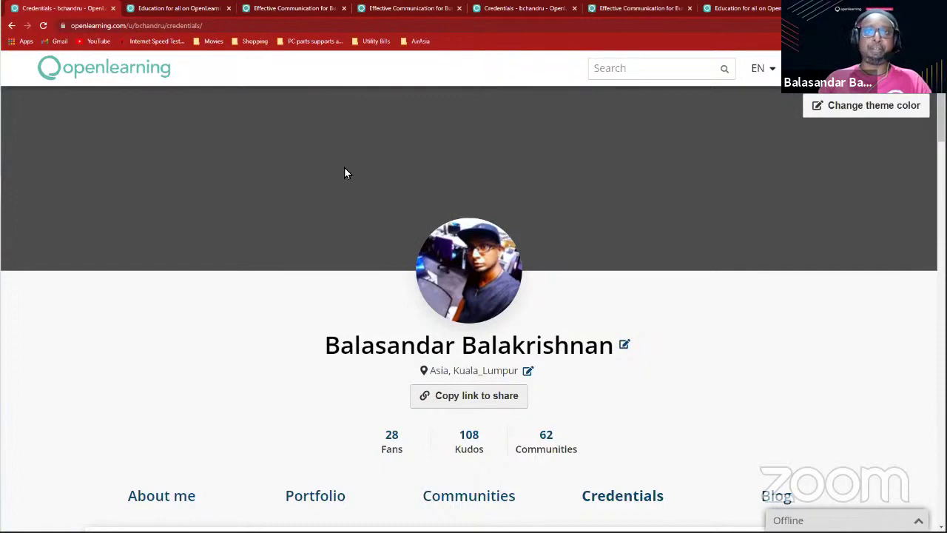
{"action": "scroll", "coordinate": [344, 173], "scroll_direction": "down", "scroll_amount": 1}
{"action": "scroll", "coordinate": [344, 173], "scroll_direction": "up", "scroll_amount": 1}
{"action": "mouse_move", "coordinate": [468, 305]}
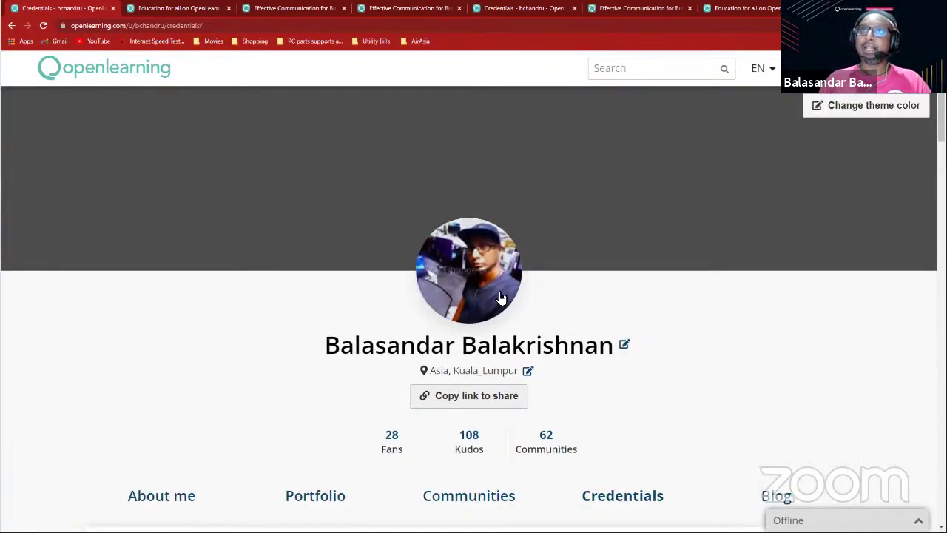
{"action": "scroll", "coordinate": [499, 297], "scroll_direction": "down", "scroll_amount": 2}
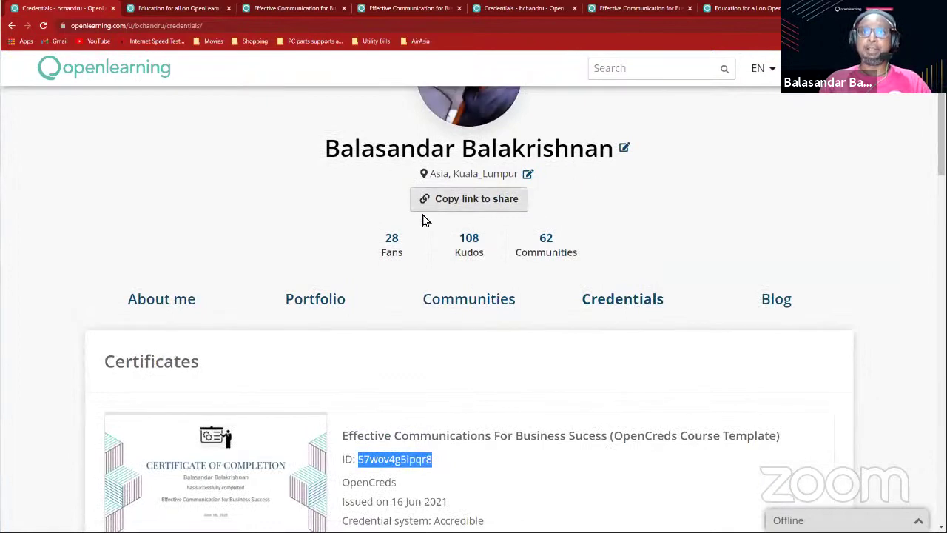
{"action": "scroll", "coordinate": [471, 255], "scroll_direction": "down", "scroll_amount": 2}
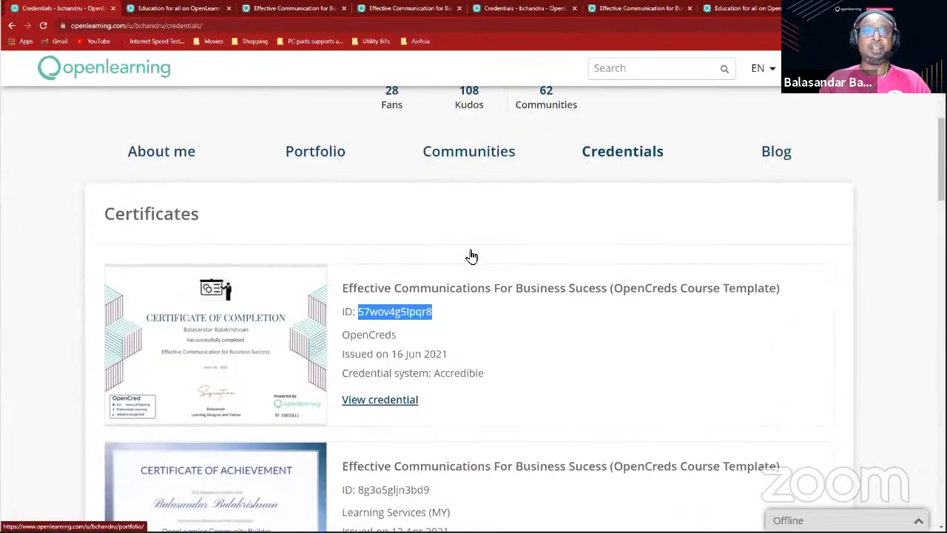
{"action": "scroll", "coordinate": [473, 244], "scroll_direction": "up", "scroll_amount": 1}
{"action": "scroll", "coordinate": [552, 294], "scroll_direction": "down", "scroll_amount": 9}
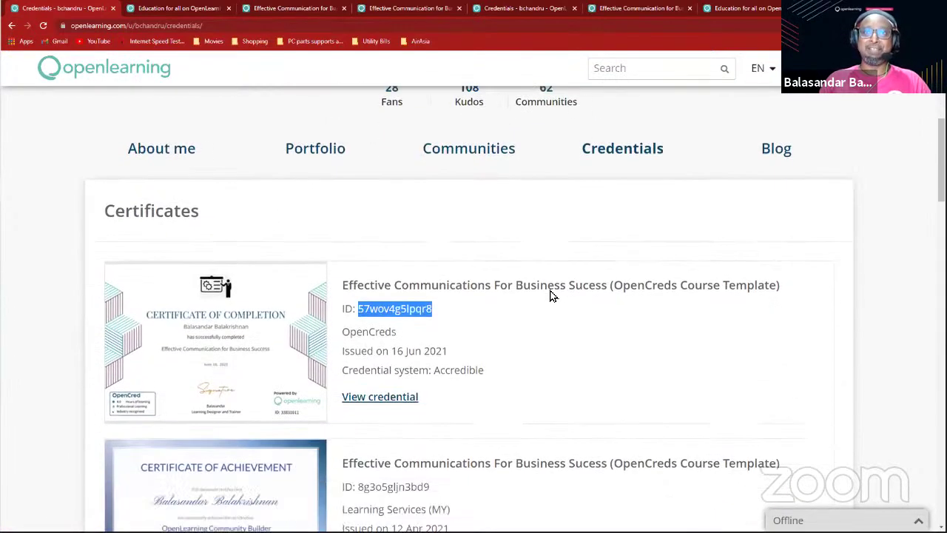
{"action": "scroll", "coordinate": [552, 295], "scroll_direction": "down", "scroll_amount": 4}
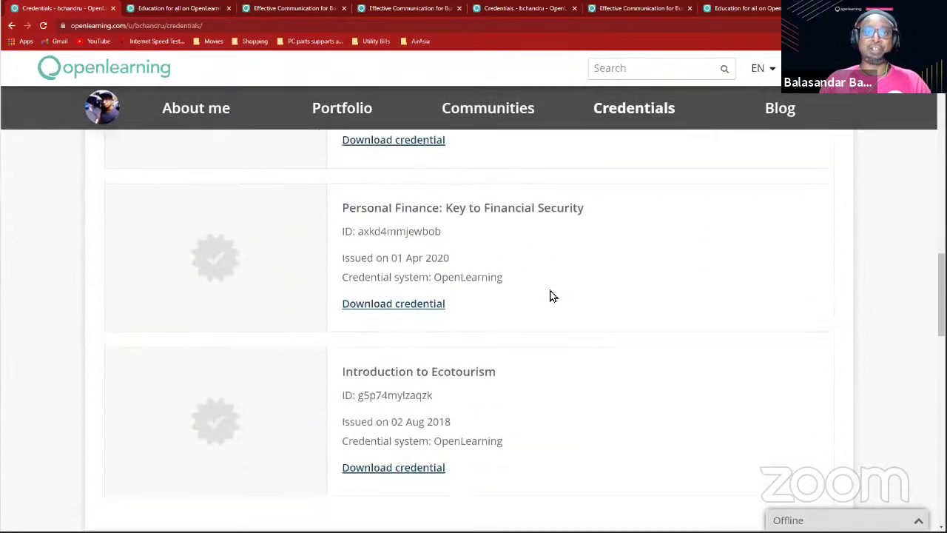
Step: Look over the rest of the profile's Credentials page, including certificates, Badges and Achievements, and return to the profile header
{"action": "scroll", "coordinate": [552, 295], "scroll_direction": "up", "scroll_amount": 2}
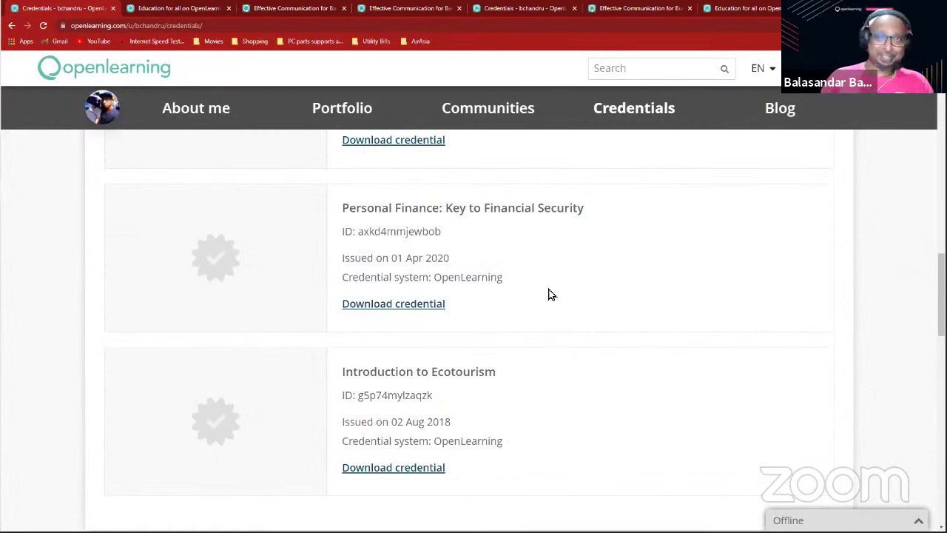
{"action": "scroll", "coordinate": [550, 294], "scroll_direction": "down", "scroll_amount": 9}
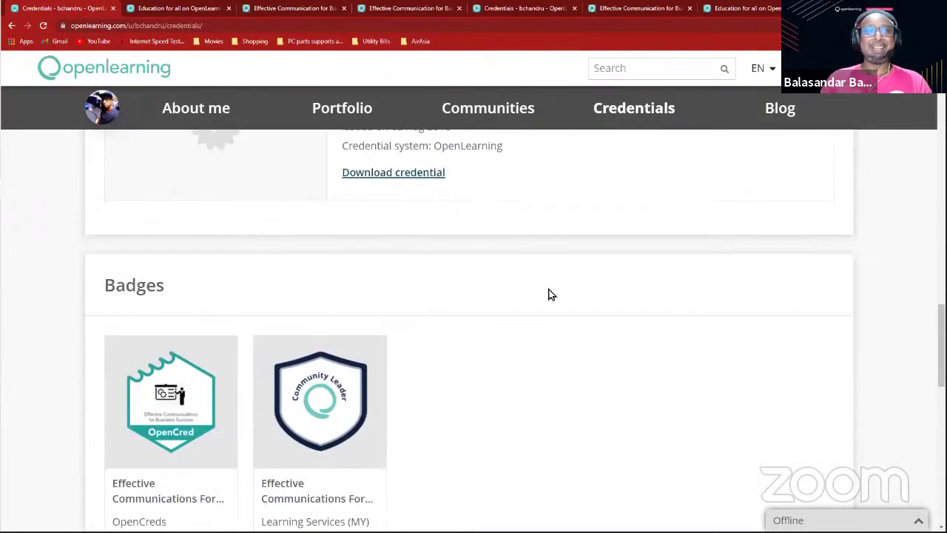
{"action": "scroll", "coordinate": [551, 294], "scroll_direction": "down", "scroll_amount": 2}
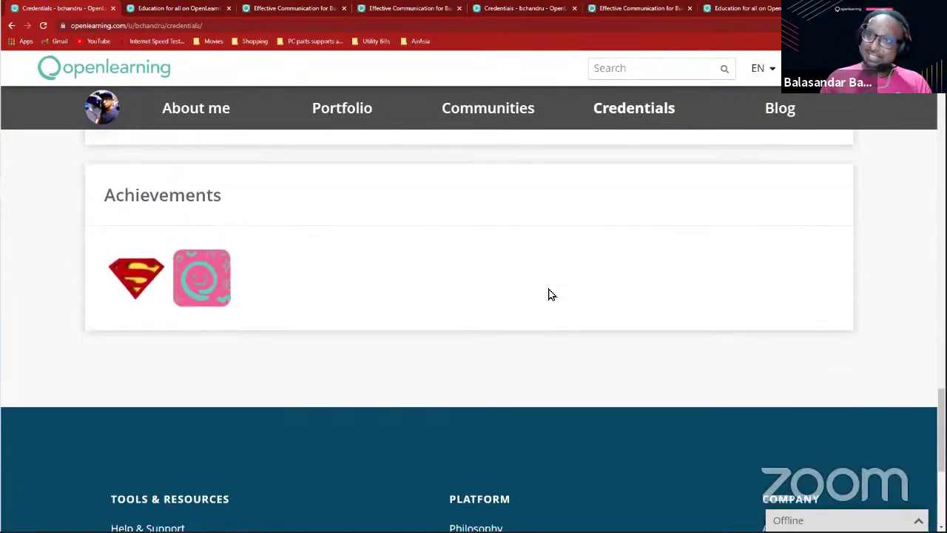
{"action": "scroll", "coordinate": [550, 294], "scroll_direction": "up", "scroll_amount": 12}
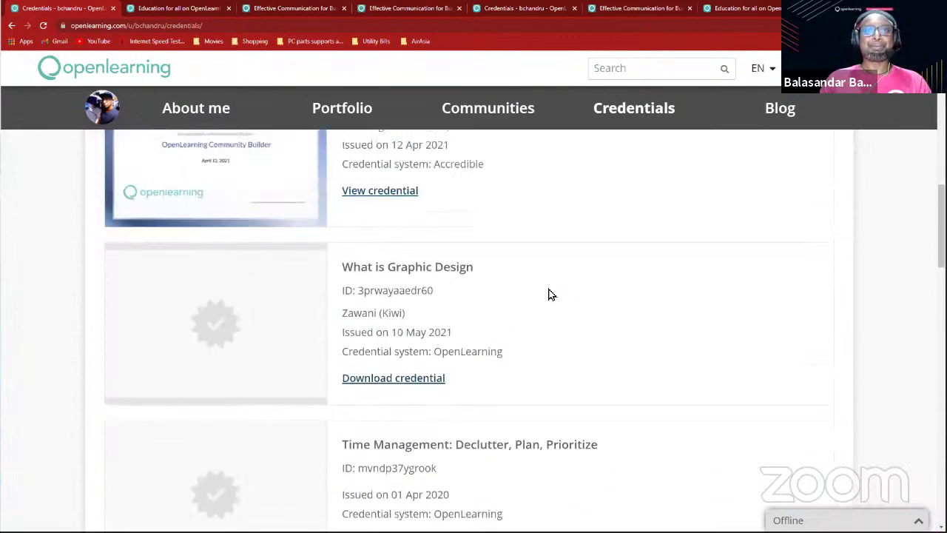
{"action": "scroll", "coordinate": [551, 293], "scroll_direction": "up", "scroll_amount": 8}
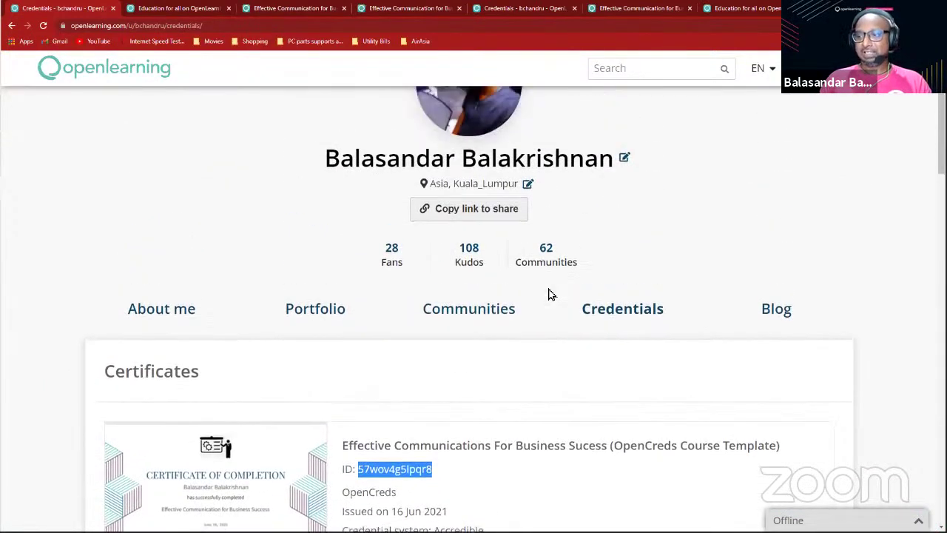
{"action": "scroll", "coordinate": [550, 294], "scroll_direction": "up", "scroll_amount": 2}
{"action": "scroll", "coordinate": [548, 293], "scroll_direction": "down", "scroll_amount": 1}
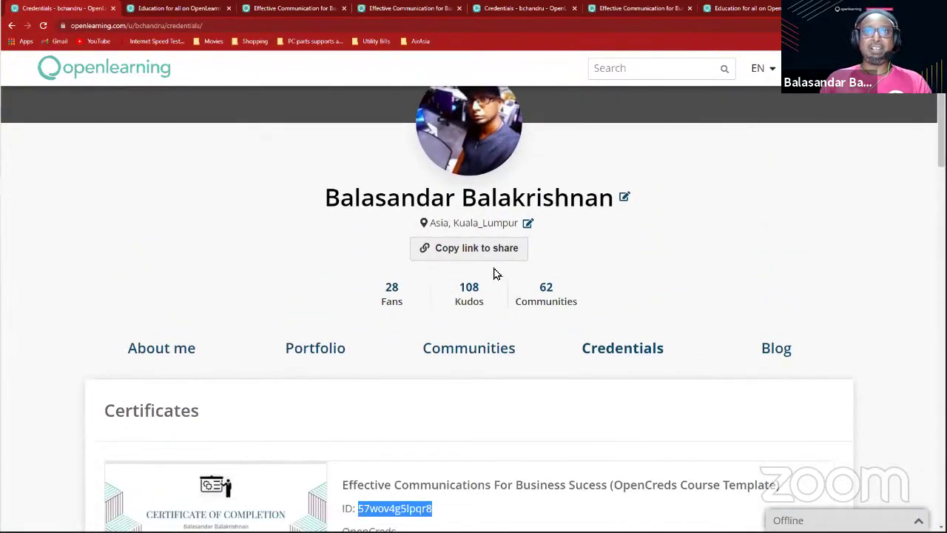
{"action": "scroll", "coordinate": [495, 274], "scroll_direction": "up", "scroll_amount": 2}
{"action": "scroll", "coordinate": [444, 296], "scroll_direction": "down", "scroll_amount": 3}
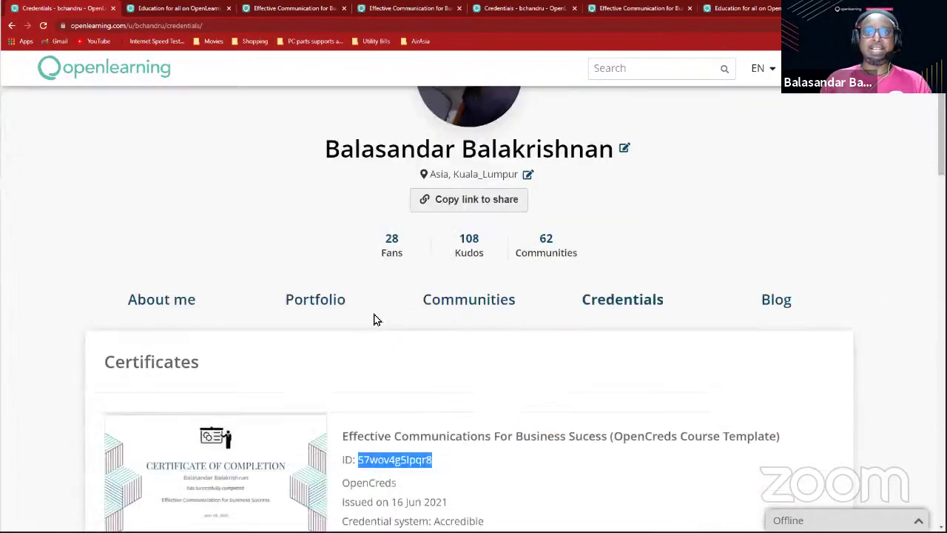
Step: Open the learner's Portfolio and look through the collected course posts and the filter and sort options
{"action": "left_click", "coordinate": [329, 311]}
{"action": "scroll", "coordinate": [429, 307], "scroll_direction": "down", "scroll_amount": 5}
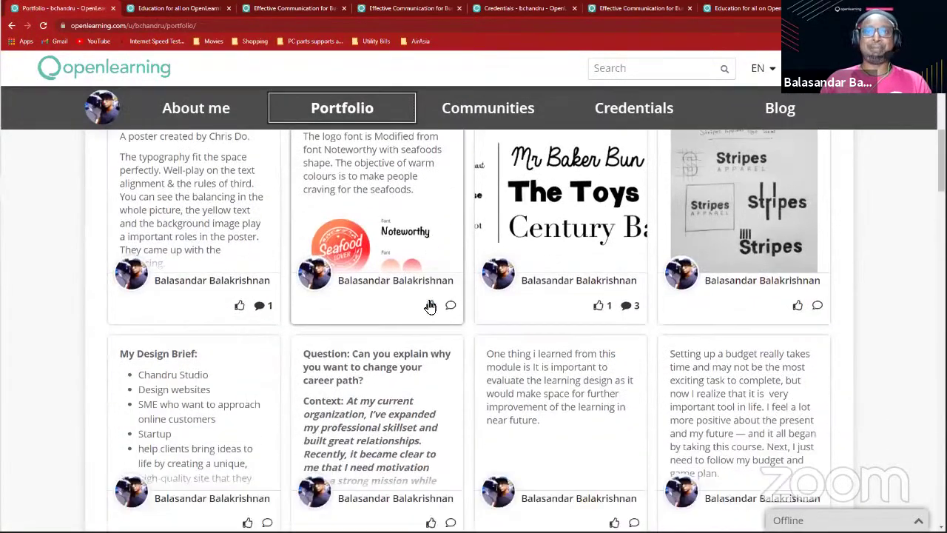
{"action": "scroll", "coordinate": [429, 307], "scroll_direction": "down", "scroll_amount": 6}
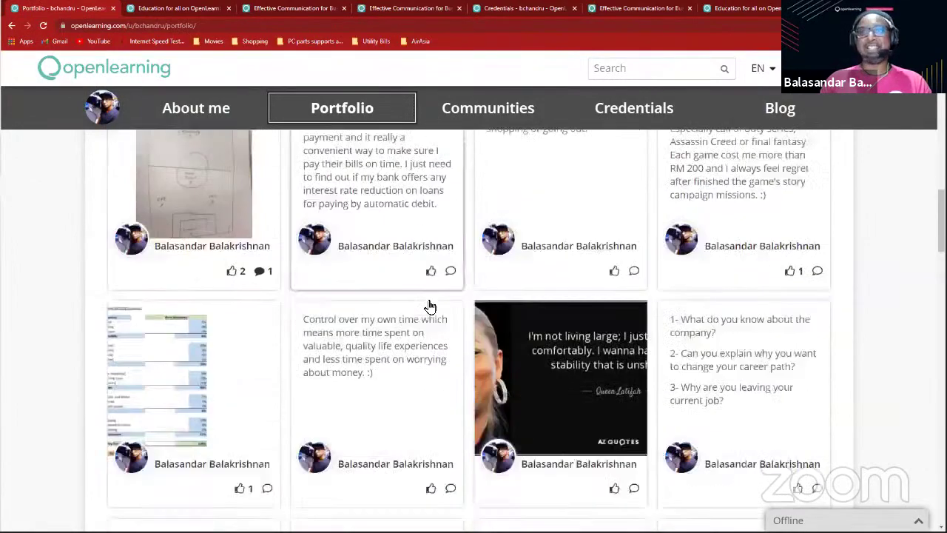
{"action": "scroll", "coordinate": [430, 306], "scroll_direction": "down", "scroll_amount": 4}
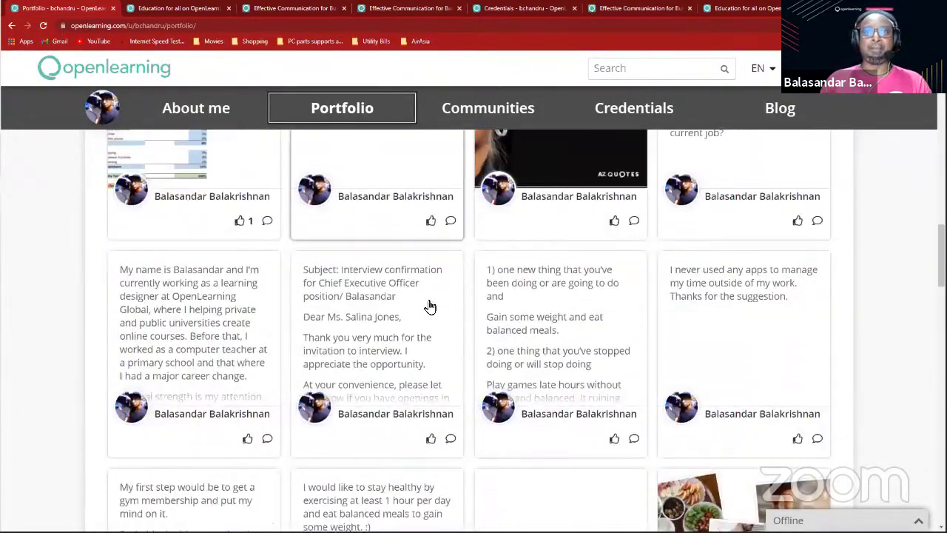
{"action": "scroll", "coordinate": [430, 307], "scroll_direction": "down", "scroll_amount": 5}
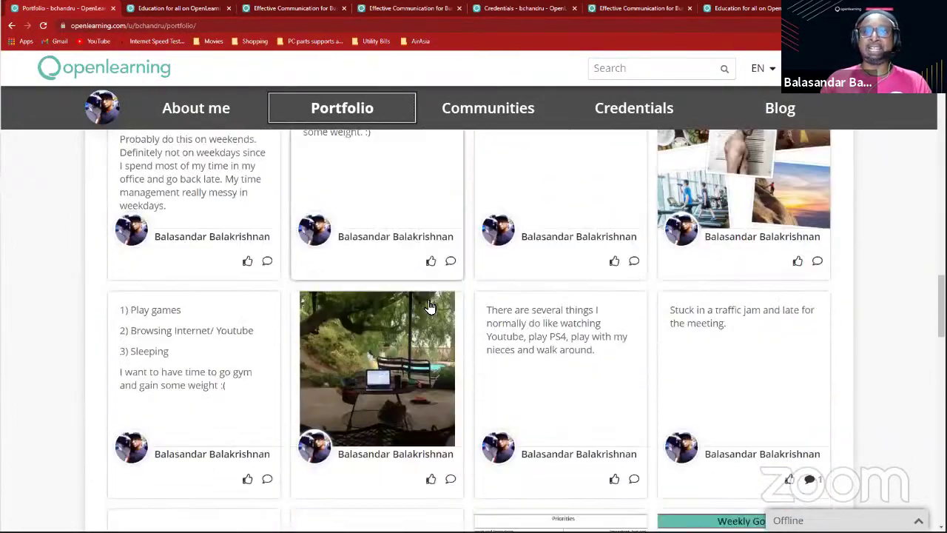
{"action": "scroll", "coordinate": [429, 306], "scroll_direction": "down", "scroll_amount": 1}
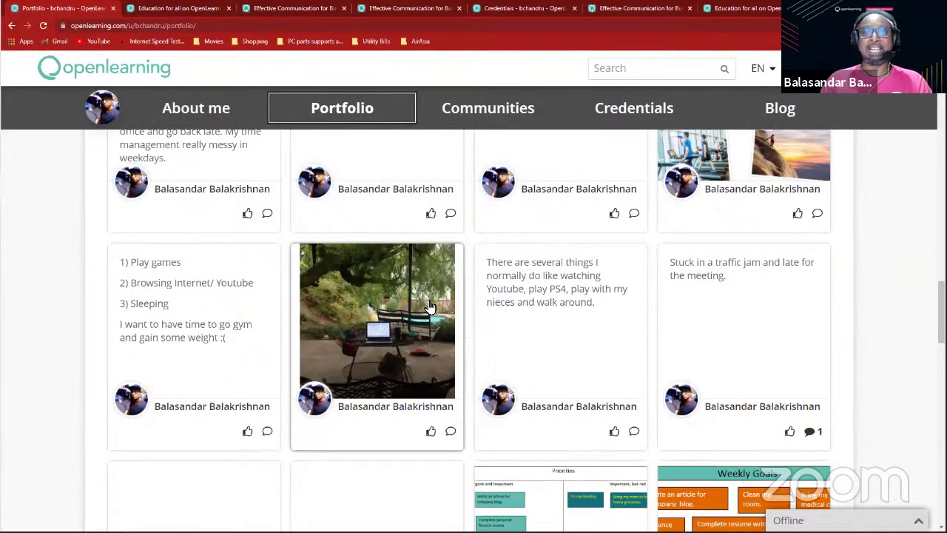
{"action": "scroll", "coordinate": [430, 306], "scroll_direction": "down", "scroll_amount": 4}
{"action": "scroll", "coordinate": [430, 306], "scroll_direction": "down", "scroll_amount": 2}
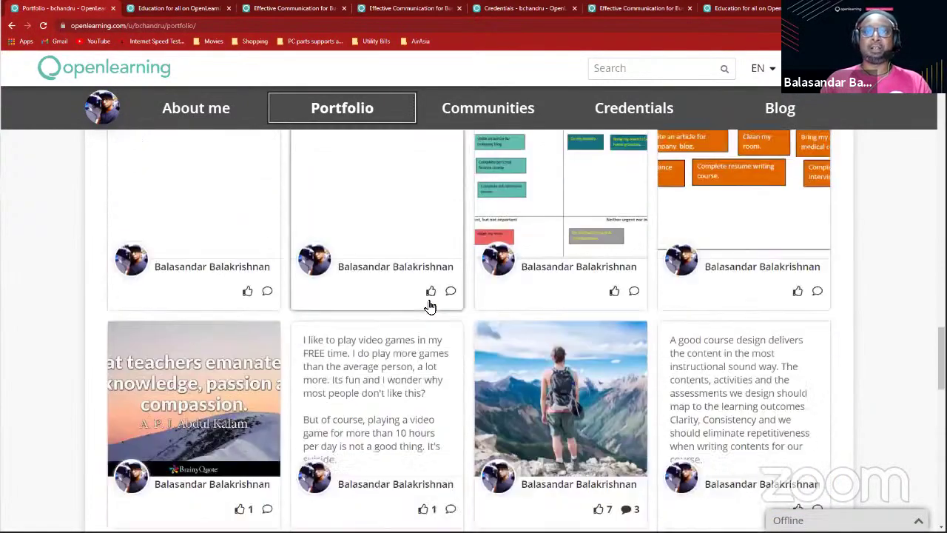
{"action": "scroll", "coordinate": [429, 306], "scroll_direction": "down", "scroll_amount": 1}
{"action": "scroll", "coordinate": [430, 306], "scroll_direction": "up", "scroll_amount": 10}
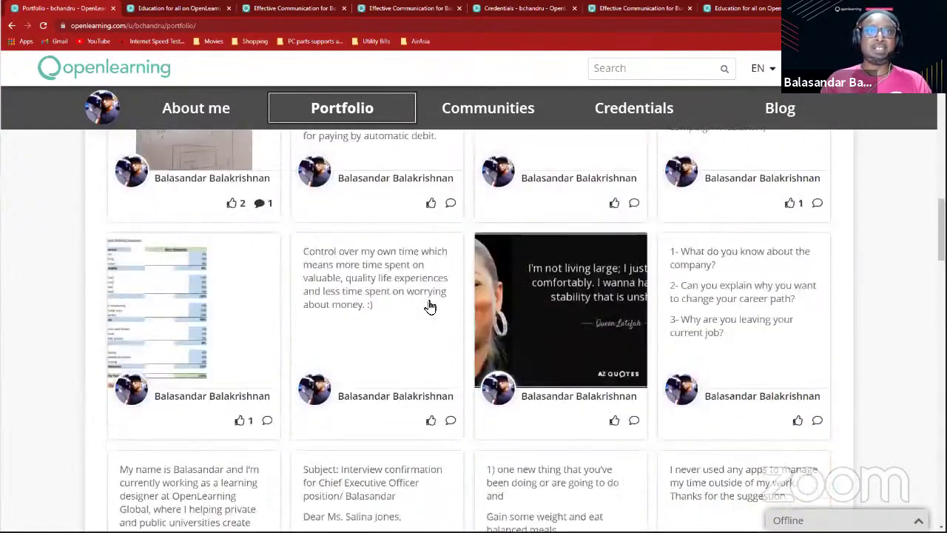
{"action": "scroll", "coordinate": [430, 306], "scroll_direction": "up", "scroll_amount": 8}
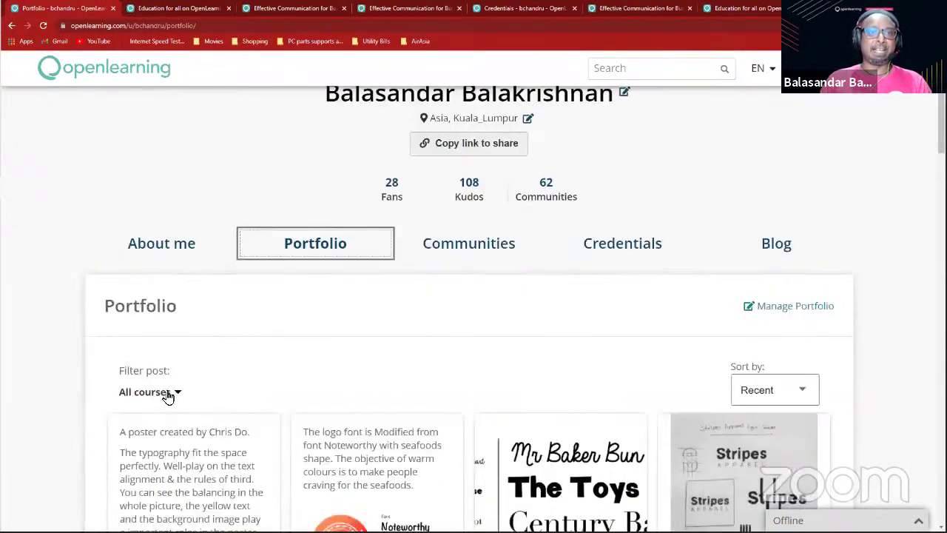
Step: Filter the portfolio posts by the Internet of Things course
{"action": "left_click", "coordinate": [168, 397]}
{"action": "scroll", "coordinate": [218, 376], "scroll_direction": "down", "scroll_amount": 3}
{"action": "scroll", "coordinate": [207, 384], "scroll_direction": "down", "scroll_amount": 1}
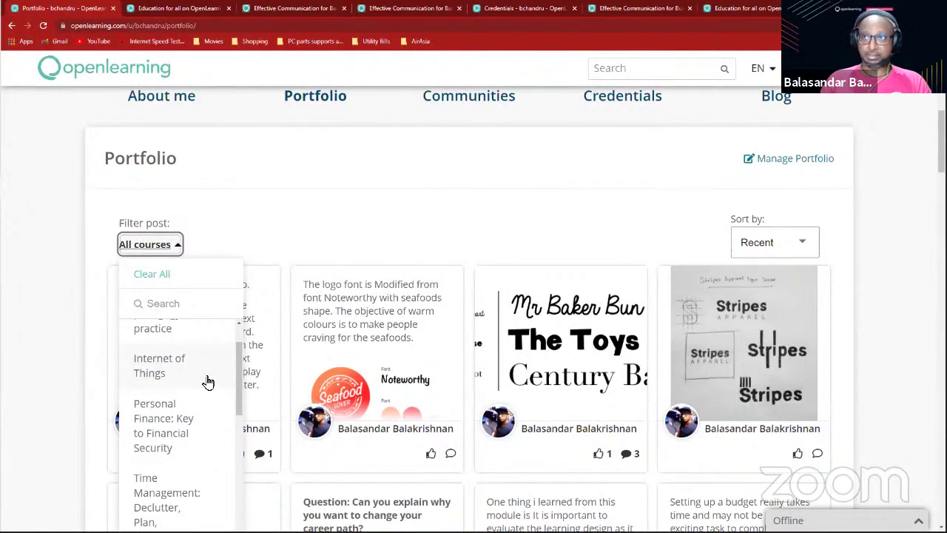
{"action": "left_click", "coordinate": [208, 382]}
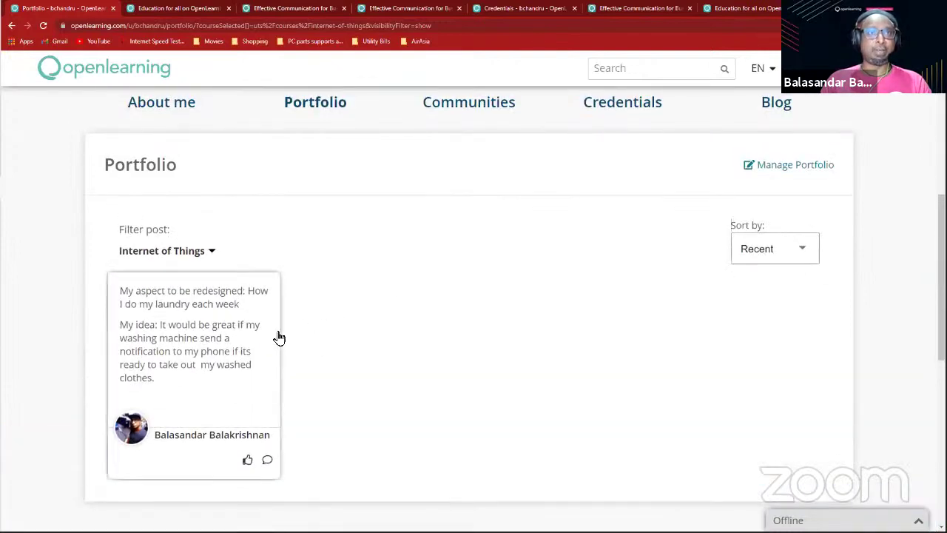
Step: Add the Introduction to Ecotourism course to the portfolio post filter
{"action": "left_click", "coordinate": [207, 251]}
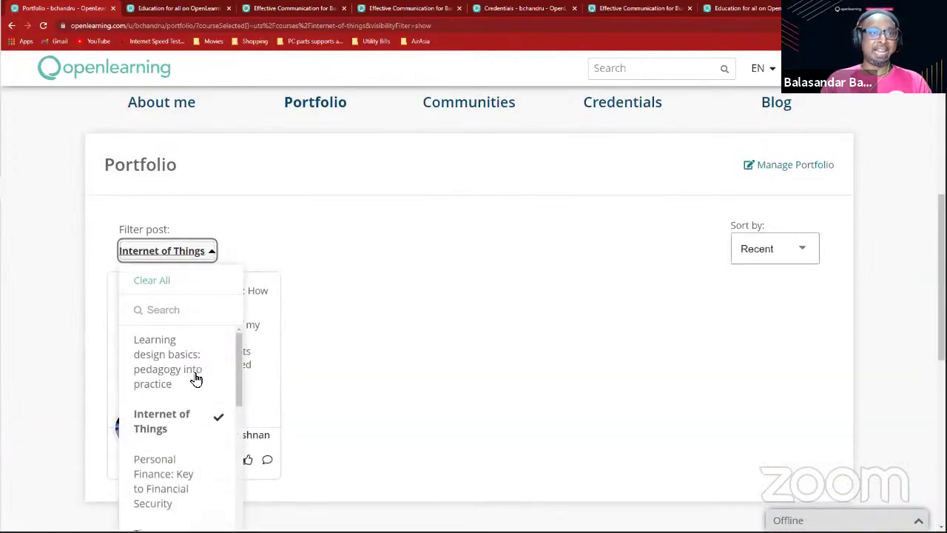
{"action": "scroll", "coordinate": [196, 379], "scroll_direction": "down", "scroll_amount": 5}
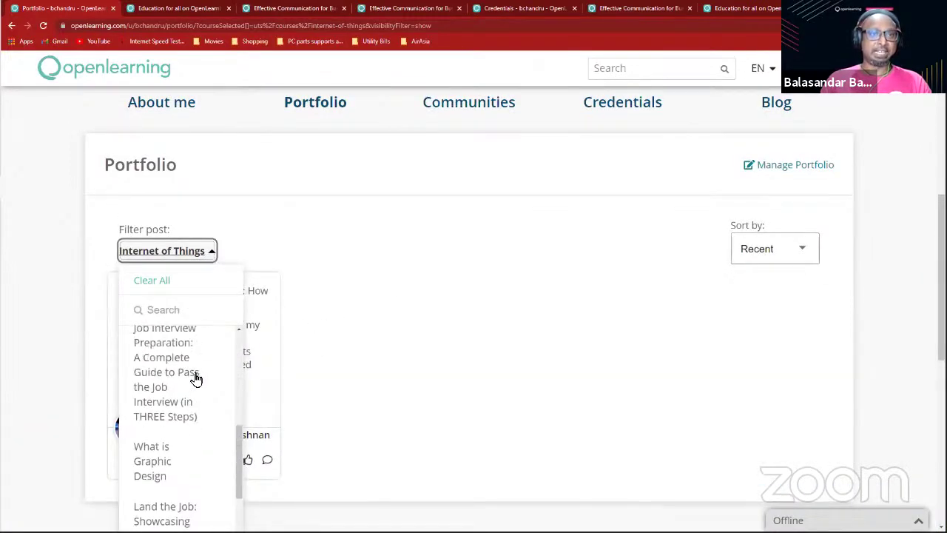
{"action": "scroll", "coordinate": [196, 379], "scroll_direction": "down", "scroll_amount": 3}
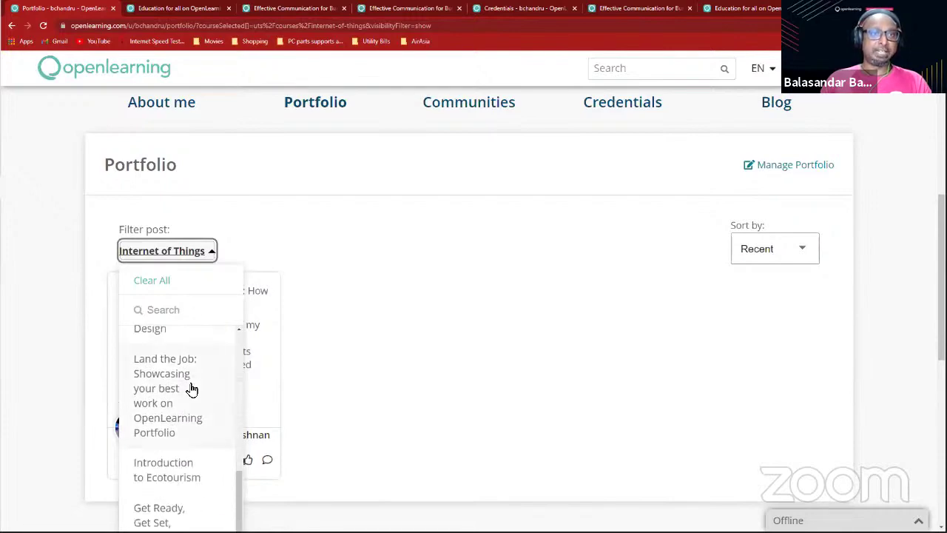
{"action": "left_click", "coordinate": [188, 448]}
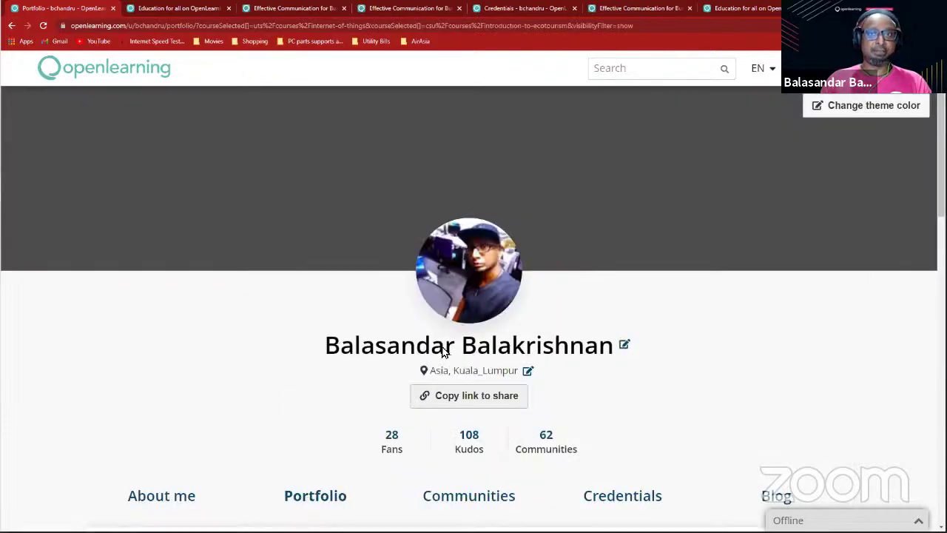
Step: Look through the filtered portfolio posts, the profile's share link option and the profile sections
{"action": "scroll", "coordinate": [429, 355], "scroll_direction": "down", "scroll_amount": 2}
{"action": "scroll", "coordinate": [441, 352], "scroll_direction": "down", "scroll_amount": 5}
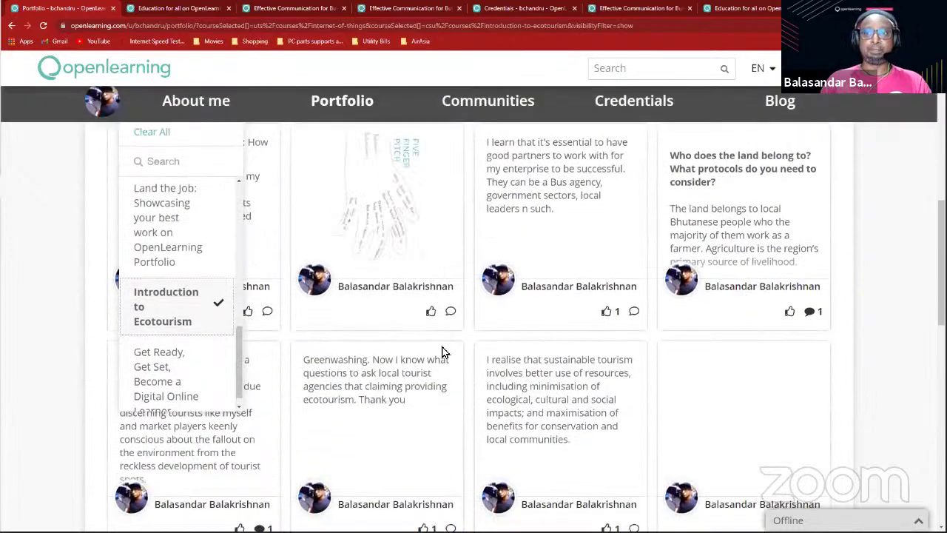
{"action": "scroll", "coordinate": [441, 352], "scroll_direction": "down", "scroll_amount": 3}
{"action": "scroll", "coordinate": [442, 352], "scroll_direction": "up", "scroll_amount": 5}
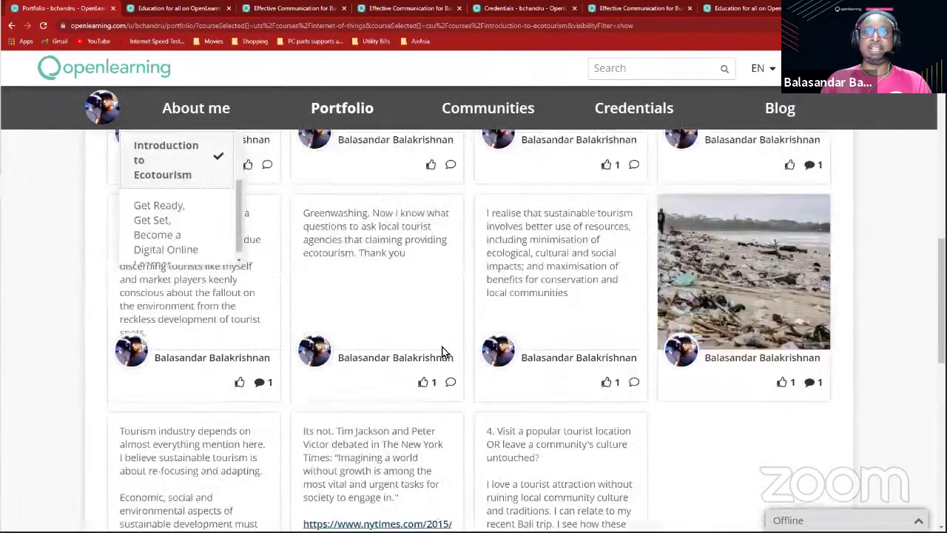
{"action": "scroll", "coordinate": [441, 352], "scroll_direction": "up", "scroll_amount": 1}
{"action": "scroll", "coordinate": [442, 352], "scroll_direction": "up", "scroll_amount": 2}
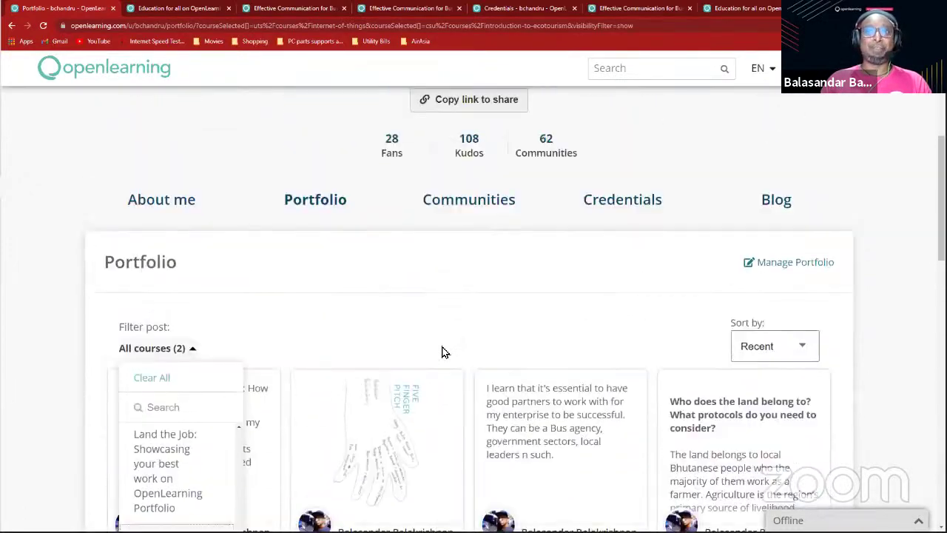
{"action": "scroll", "coordinate": [444, 349], "scroll_direction": "down", "scroll_amount": 2}
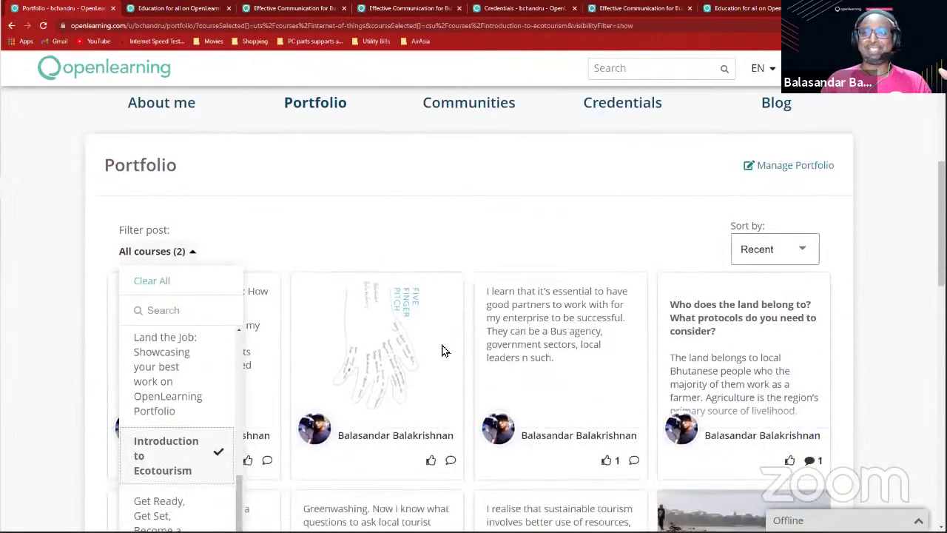
{"action": "scroll", "coordinate": [444, 348], "scroll_direction": "up", "scroll_amount": 2}
{"action": "scroll", "coordinate": [592, 318], "scroll_direction": "up", "scroll_amount": 1}
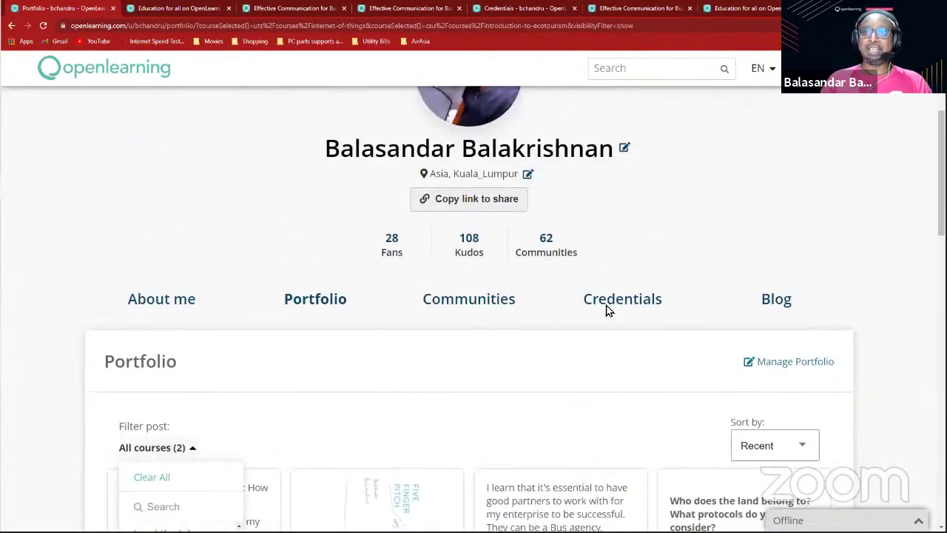
{"action": "scroll", "coordinate": [340, 355], "scroll_direction": "down", "scroll_amount": 3}
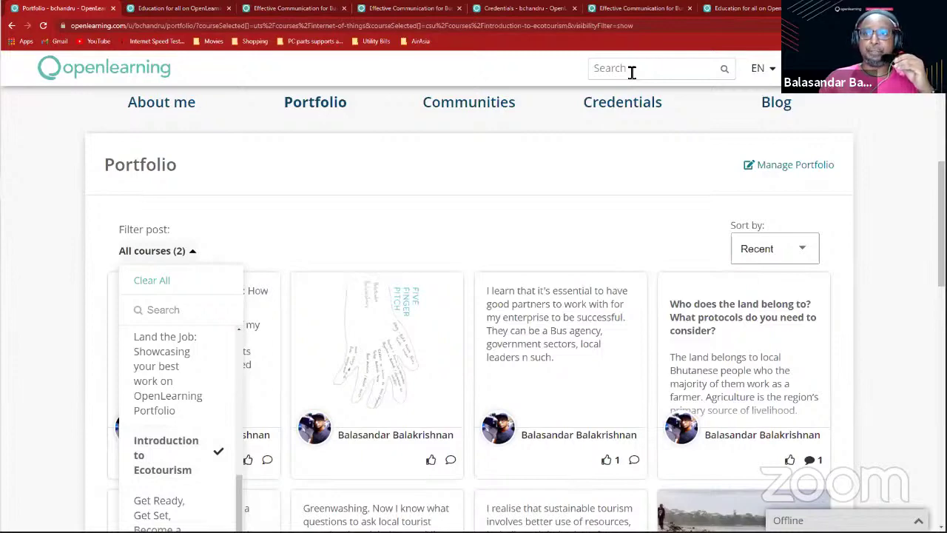
Step: Switch to the Your Guide to OpenCreds course and open its General course setup settings to view the Course Promotion section
{"action": "key", "text": "alt+Tab"}
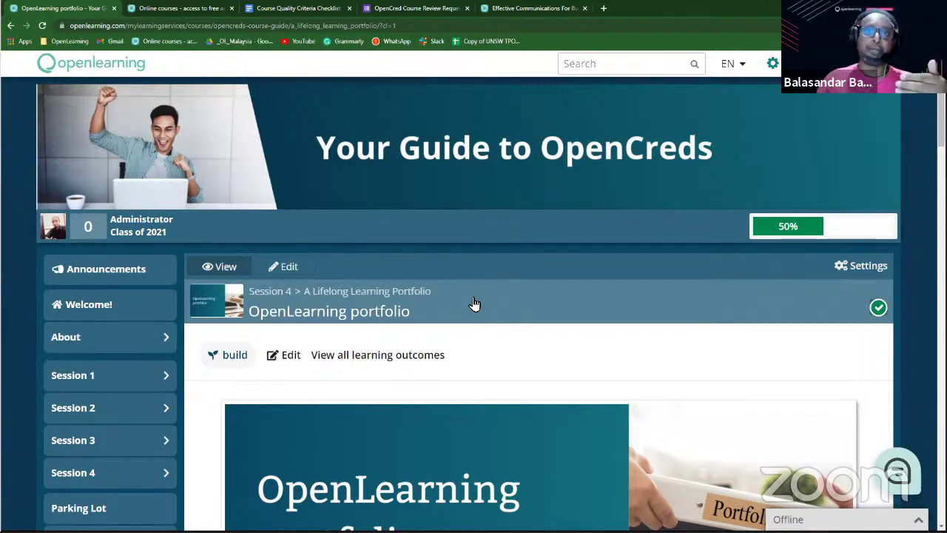
{"action": "scroll", "coordinate": [395, 361], "scroll_direction": "down", "scroll_amount": 3}
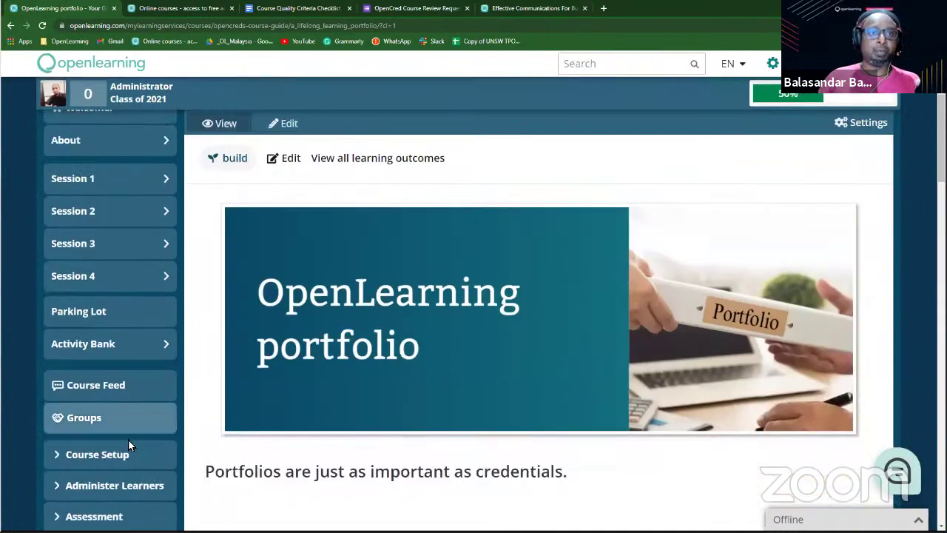
{"action": "scroll", "coordinate": [128, 440], "scroll_direction": "down", "scroll_amount": 1}
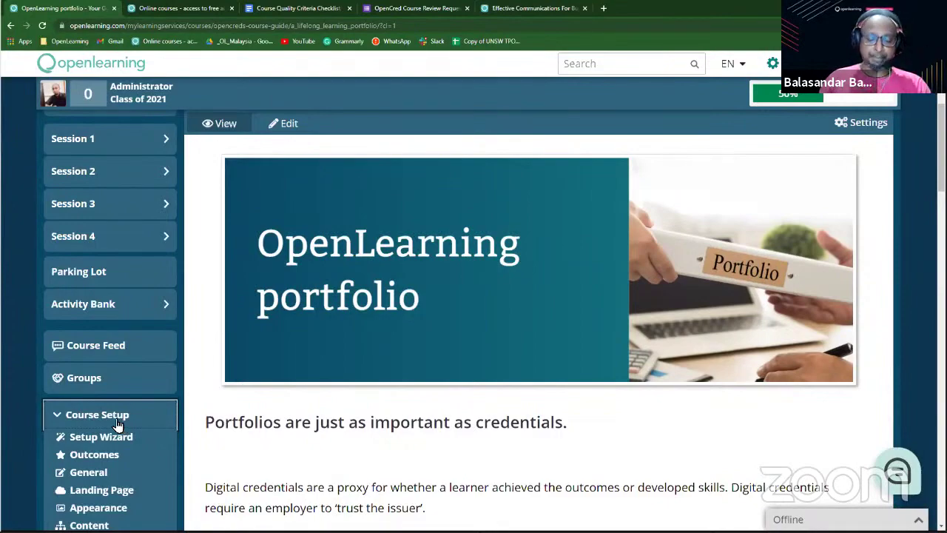
{"action": "scroll", "coordinate": [117, 423], "scroll_direction": "down", "scroll_amount": 3}
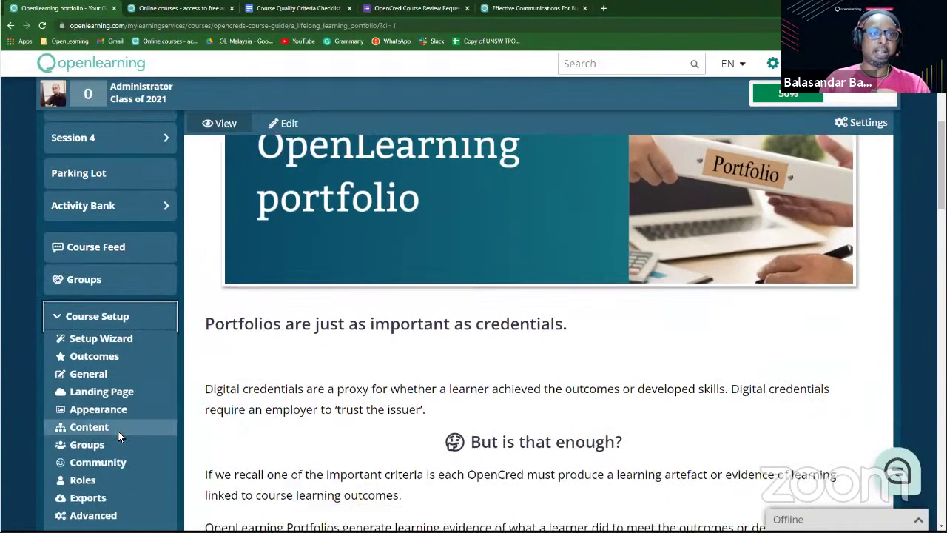
{"action": "scroll", "coordinate": [115, 429], "scroll_direction": "up", "scroll_amount": 3}
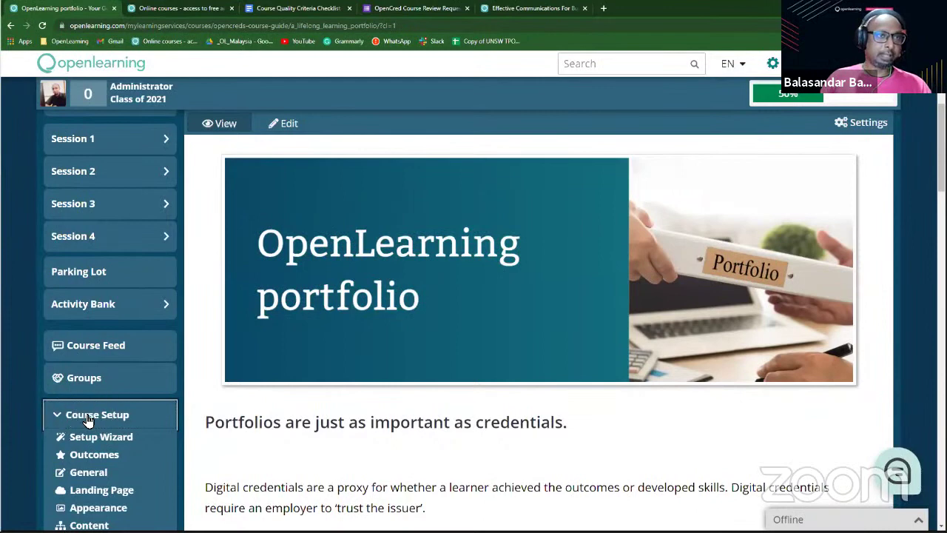
{"action": "scroll", "coordinate": [116, 447], "scroll_direction": "down", "scroll_amount": 1}
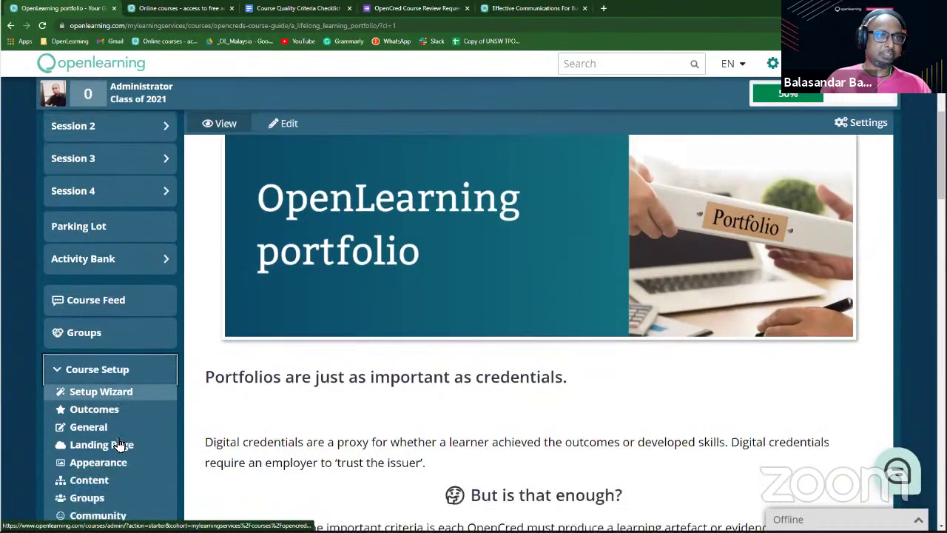
{"action": "left_click", "coordinate": [116, 424]}
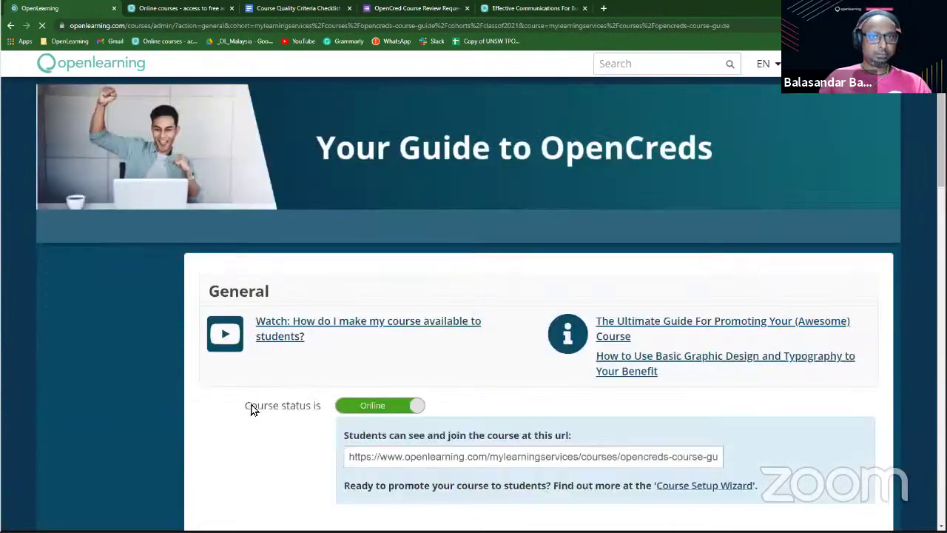
{"action": "scroll", "coordinate": [300, 411], "scroll_direction": "down", "scroll_amount": 5}
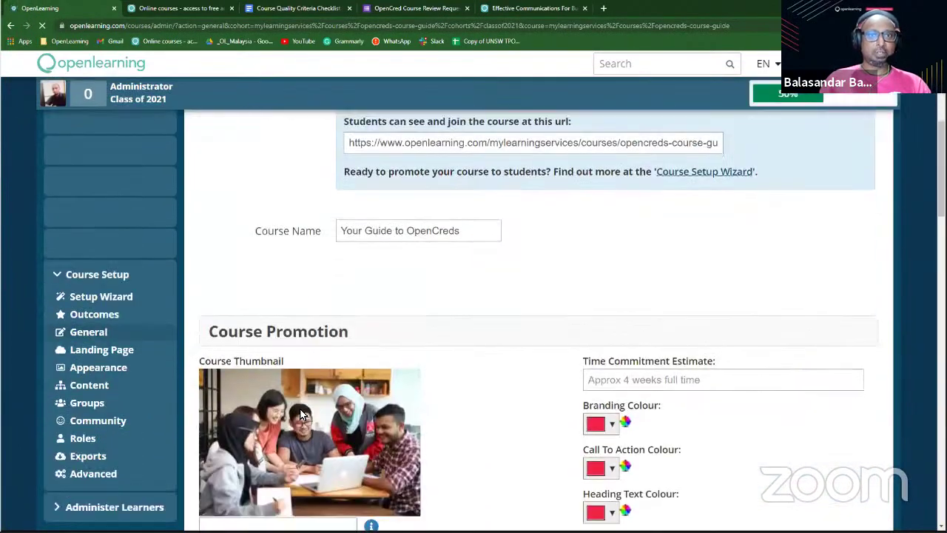
Step: Look through the class list and the Portfolio Settings section in the course's General settings
{"action": "scroll", "coordinate": [300, 413], "scroll_direction": "down", "scroll_amount": 15}
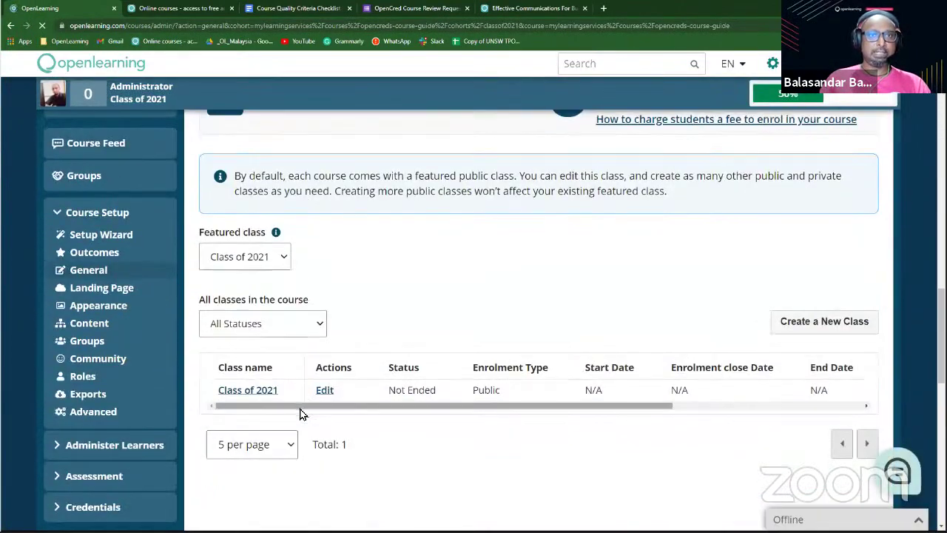
{"action": "scroll", "coordinate": [300, 412], "scroll_direction": "down", "scroll_amount": 5}
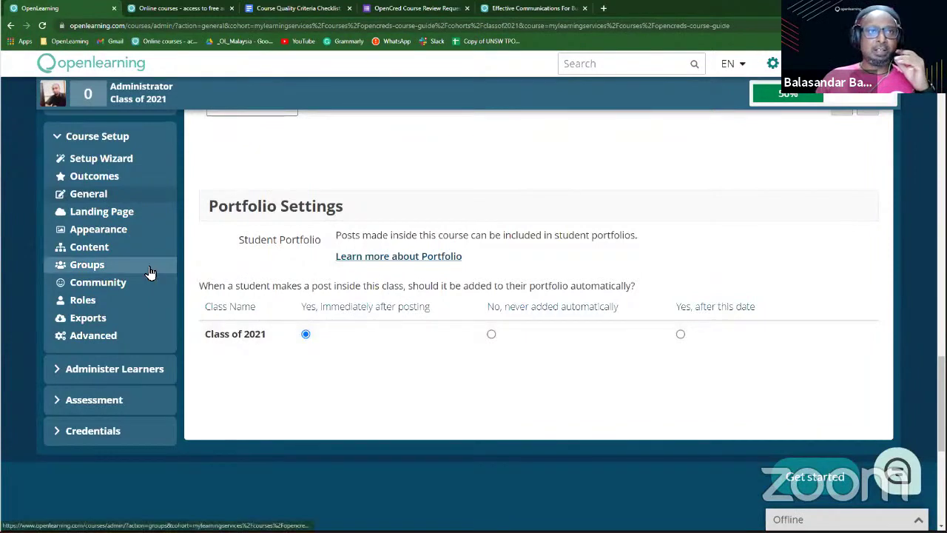
Step: Browse the Session 4 modules and open the "Final checks before going live" page
{"action": "scroll", "coordinate": [152, 269], "scroll_direction": "up", "scroll_amount": 3}
{"action": "left_click", "coordinate": [162, 172]}
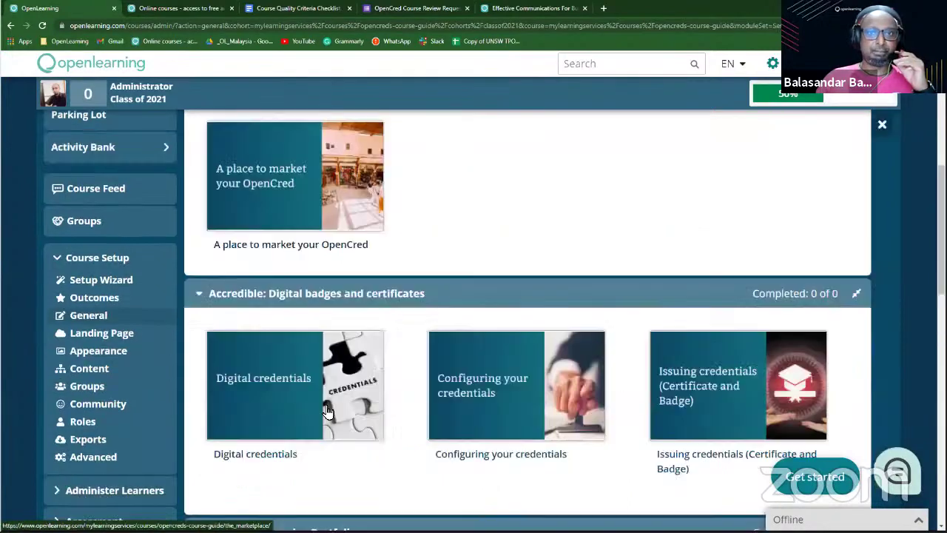
{"action": "scroll", "coordinate": [328, 412], "scroll_direction": "down", "scroll_amount": 5}
{"action": "scroll", "coordinate": [328, 412], "scroll_direction": "down", "scroll_amount": 1}
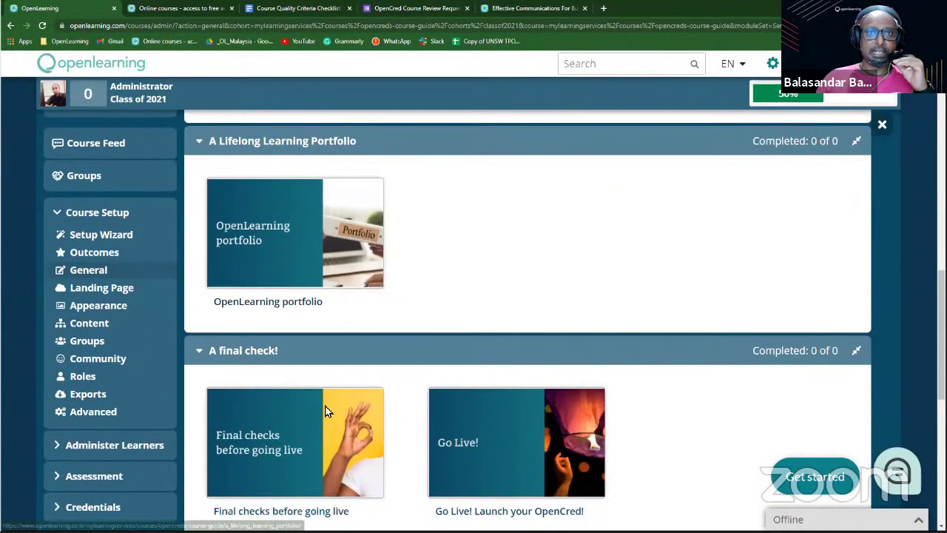
{"action": "scroll", "coordinate": [369, 385], "scroll_direction": "down", "scroll_amount": 1}
{"action": "scroll", "coordinate": [426, 336], "scroll_direction": "up", "scroll_amount": 3}
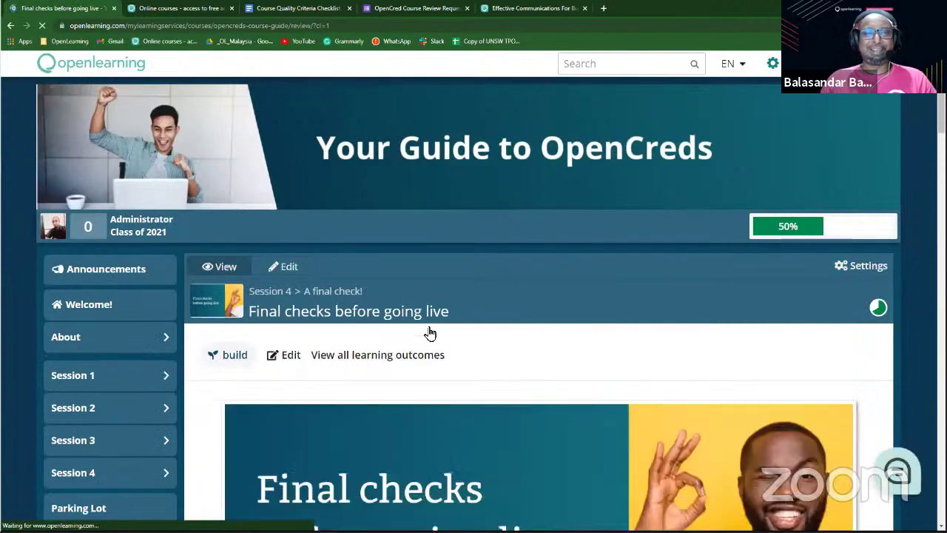
Step: Read the final checks page's advice on the Setup Wizard and the pre-flight checklist section
{"action": "scroll", "coordinate": [430, 334], "scroll_direction": "down", "scroll_amount": 3}
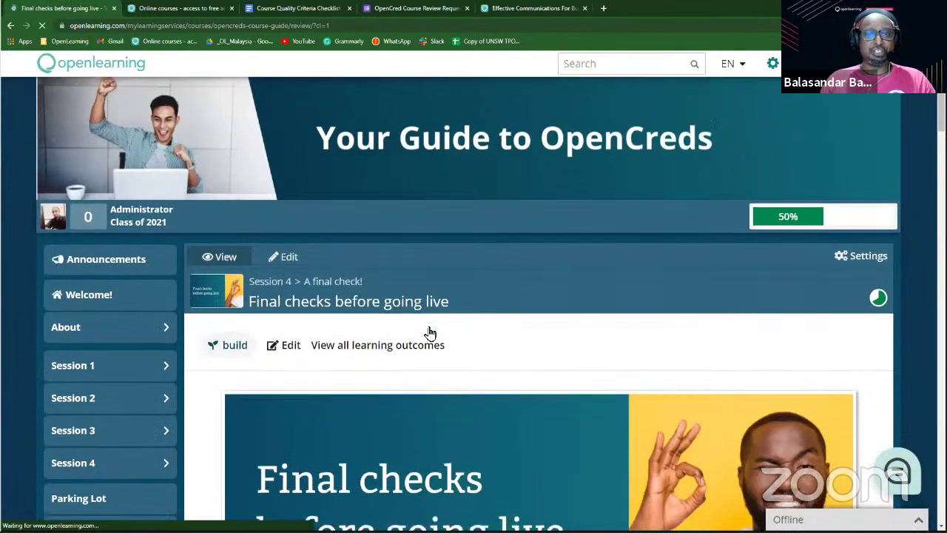
{"action": "scroll", "coordinate": [430, 334], "scroll_direction": "down", "scroll_amount": 3}
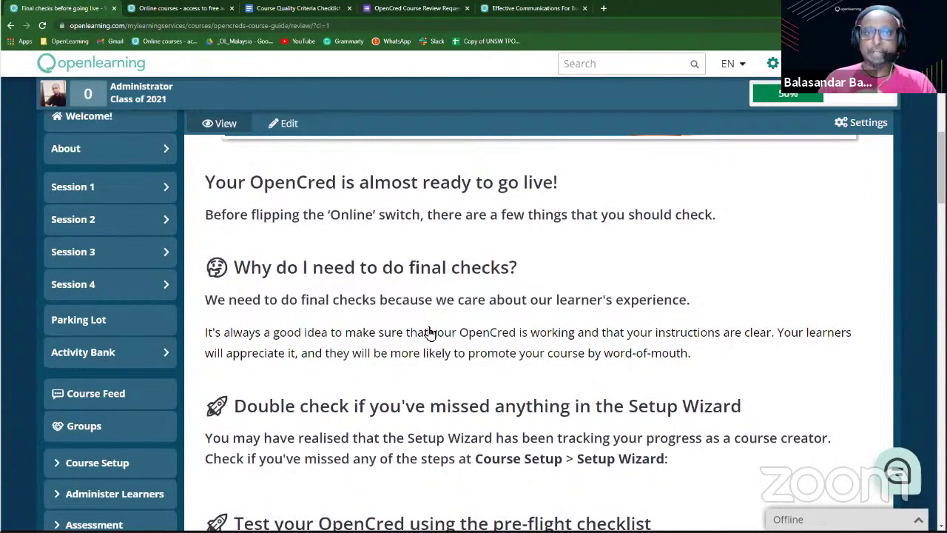
{"action": "scroll", "coordinate": [430, 333], "scroll_direction": "down", "scroll_amount": 4}
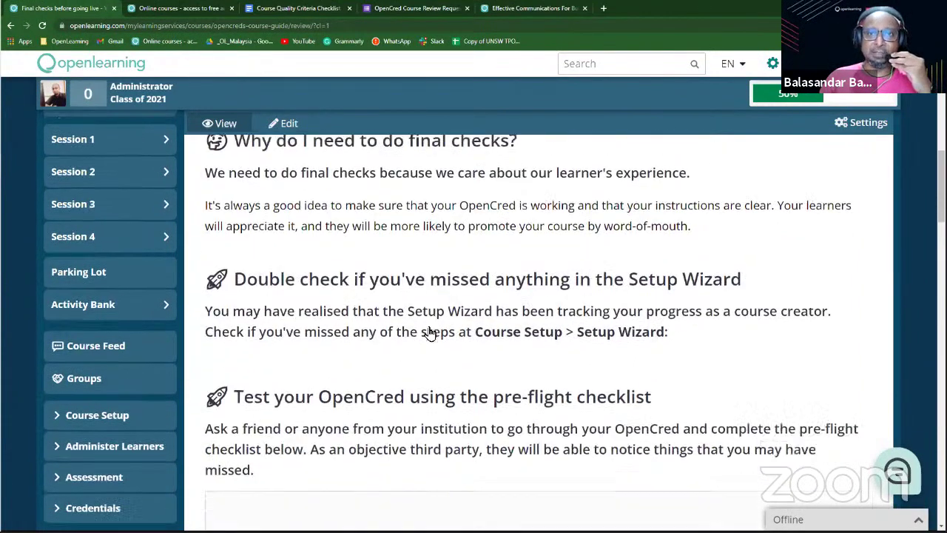
{"action": "scroll", "coordinate": [430, 332], "scroll_direction": "down", "scroll_amount": 1}
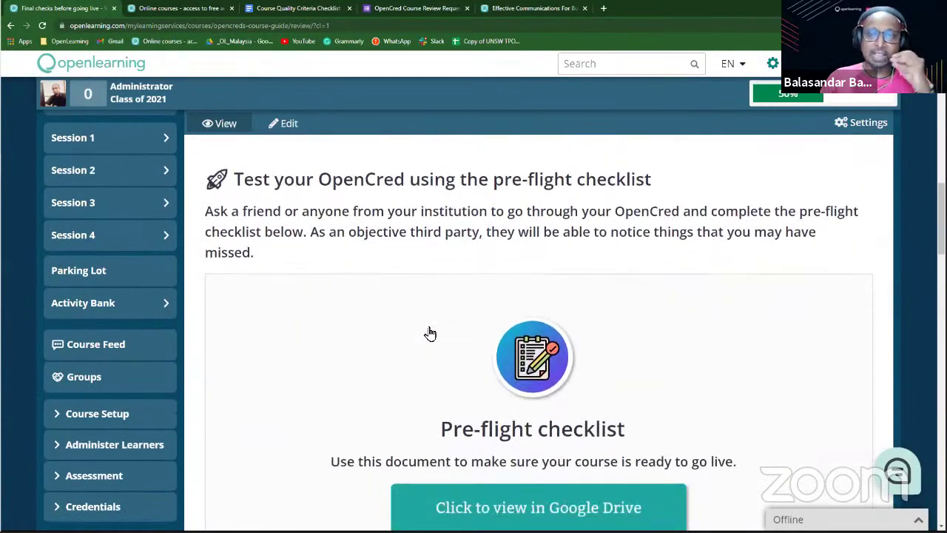
{"action": "scroll", "coordinate": [430, 333], "scroll_direction": "down", "scroll_amount": 1}
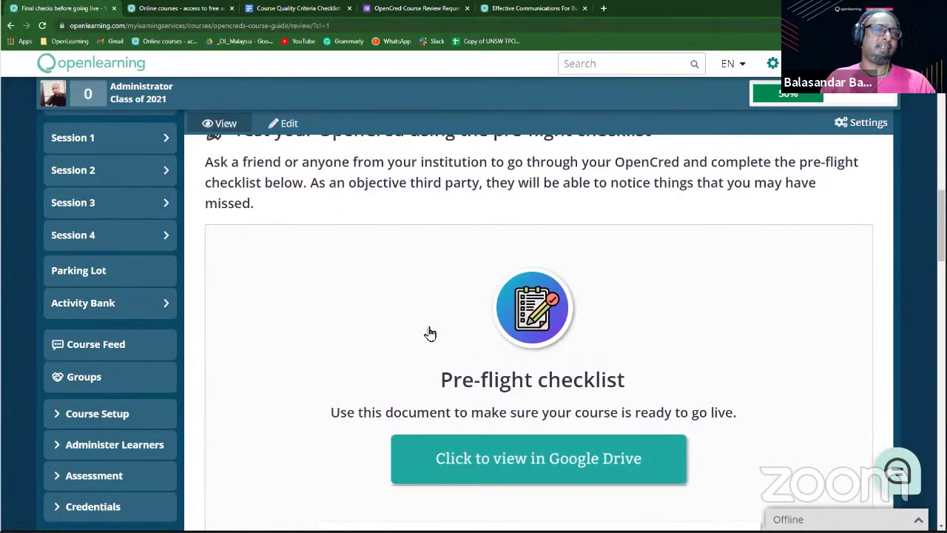
{"action": "scroll", "coordinate": [428, 332], "scroll_direction": "up", "scroll_amount": 2}
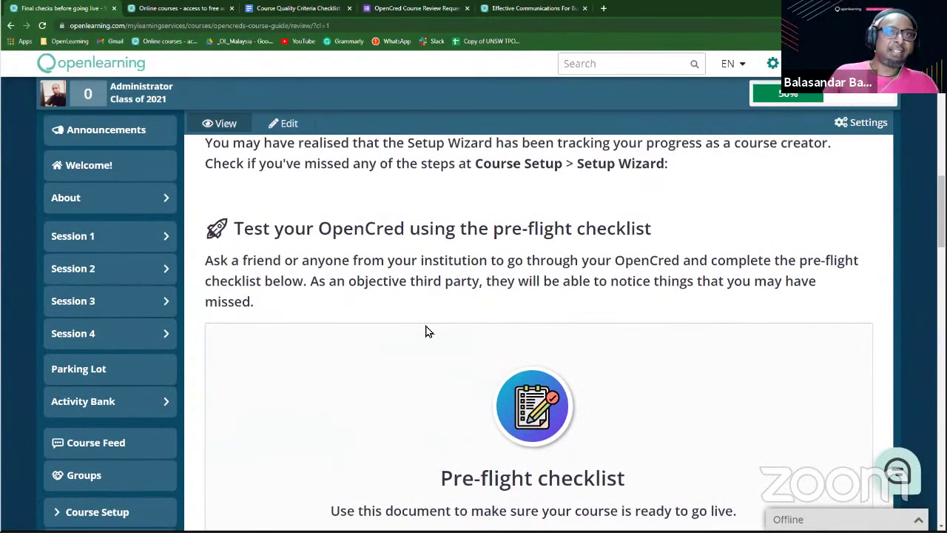
{"action": "scroll", "coordinate": [426, 332], "scroll_direction": "down", "scroll_amount": 2}
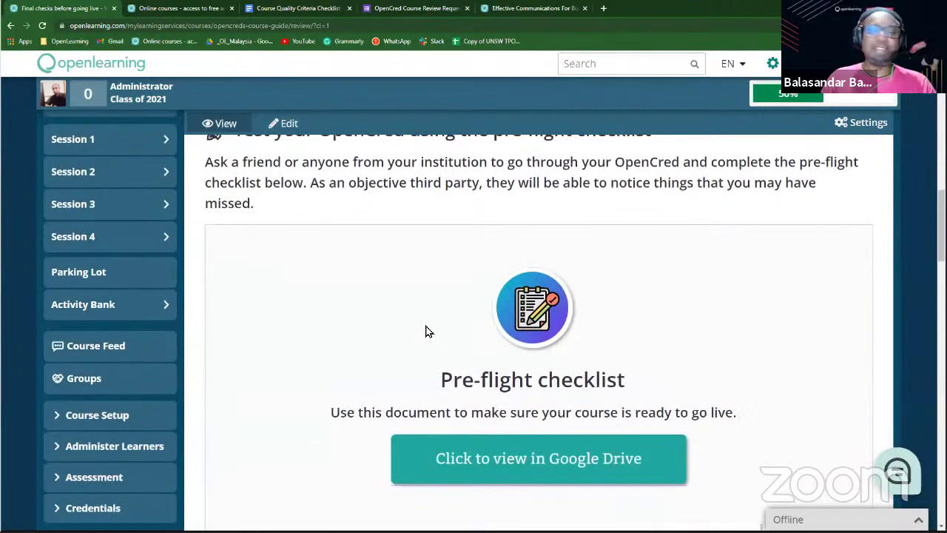
{"action": "scroll", "coordinate": [426, 331], "scroll_direction": "down", "scroll_amount": 2}
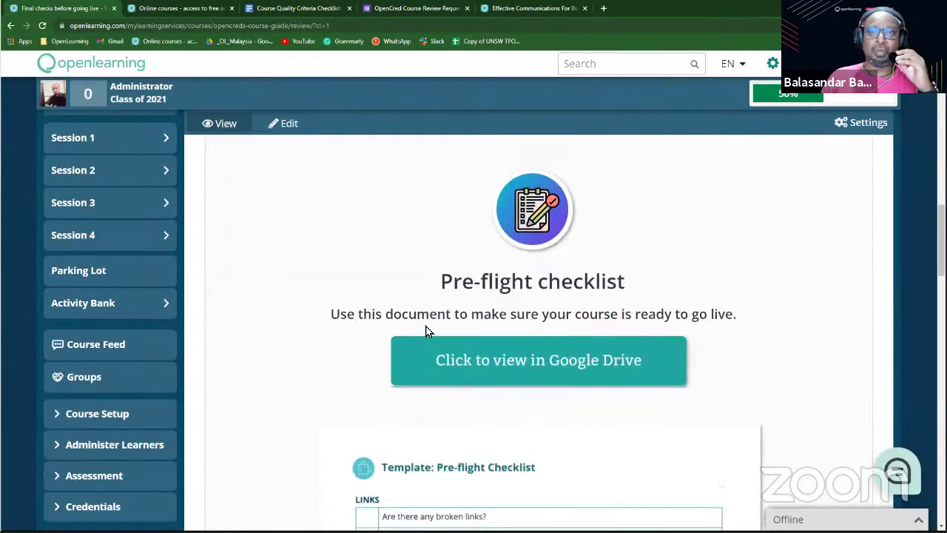
Step: Open the Preflight Checklist in Google Docs and read through both pages of check items
{"action": "left_click", "coordinate": [478, 361]}
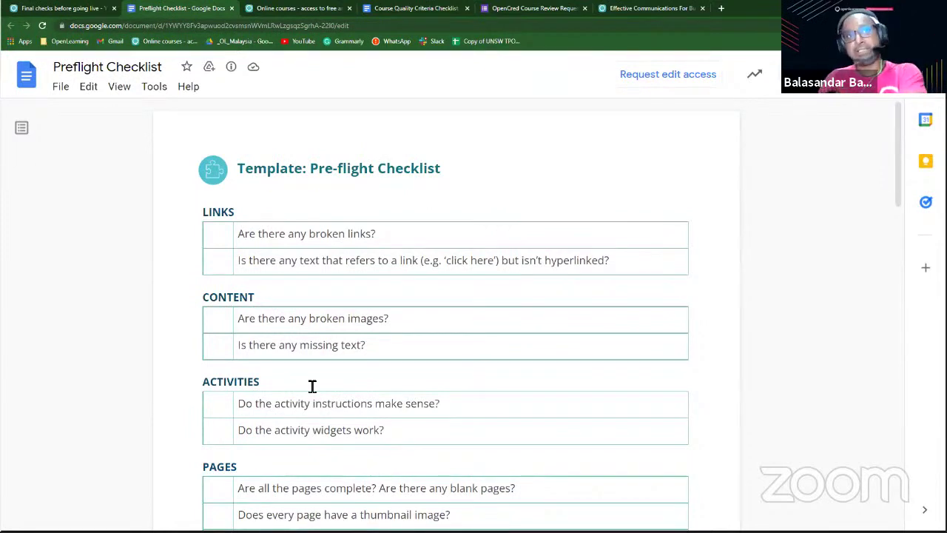
{"action": "scroll", "coordinate": [313, 381], "scroll_direction": "down", "scroll_amount": 4}
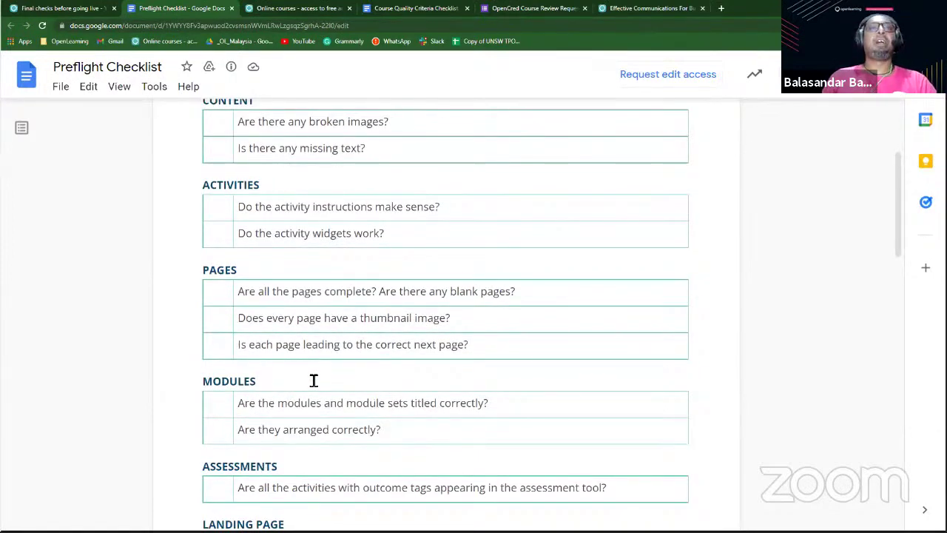
{"action": "scroll", "coordinate": [313, 380], "scroll_direction": "down", "scroll_amount": 10}
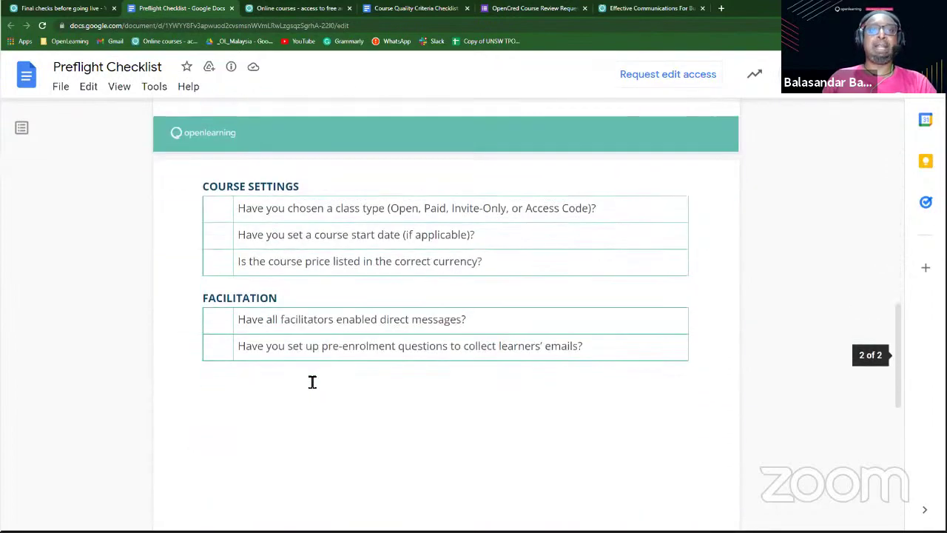
{"action": "scroll", "coordinate": [312, 381], "scroll_direction": "down", "scroll_amount": 5}
{"action": "scroll", "coordinate": [312, 382], "scroll_direction": "up", "scroll_amount": 11}
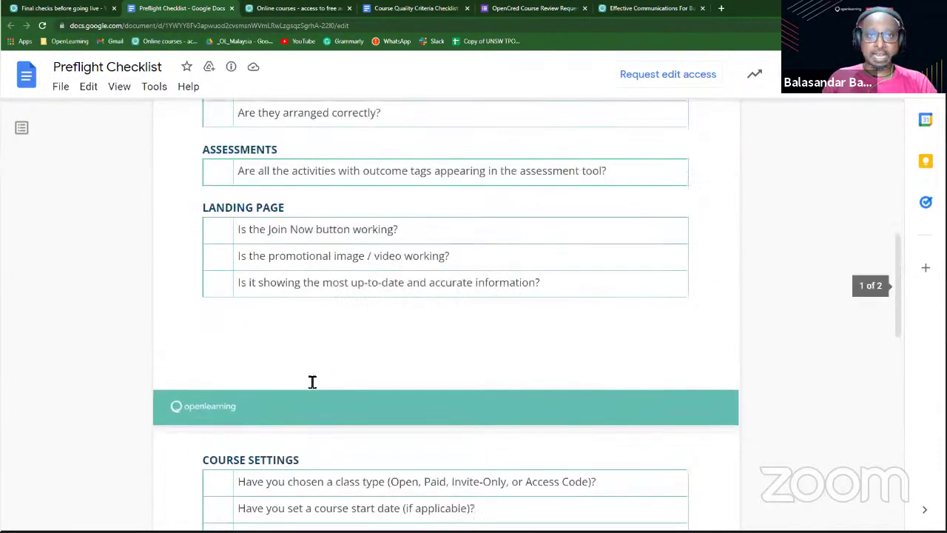
{"action": "scroll", "coordinate": [312, 382], "scroll_direction": "up", "scroll_amount": 15}
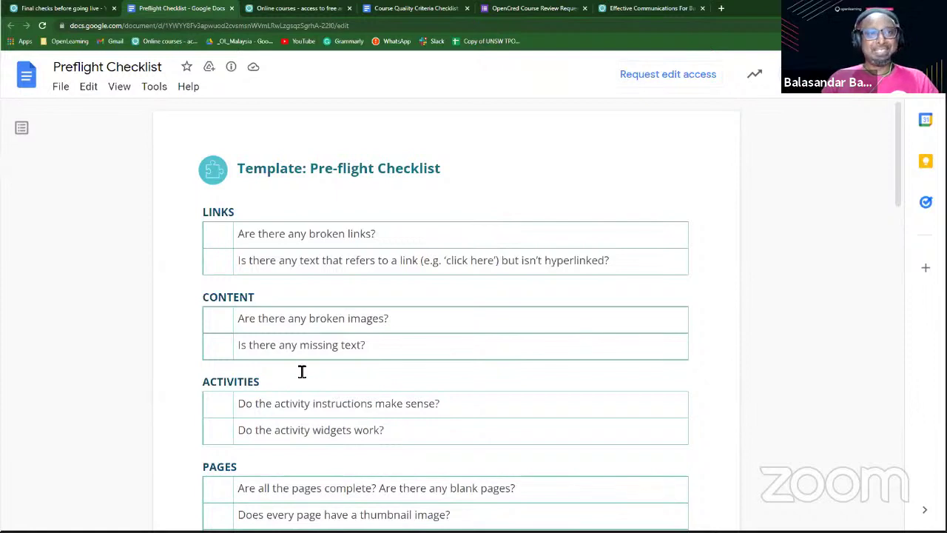
Step: Close the Preflight Checklist document and view the optional achievement-sharing activity at the end of the final checks page
{"action": "left_click", "coordinate": [232, 8]}
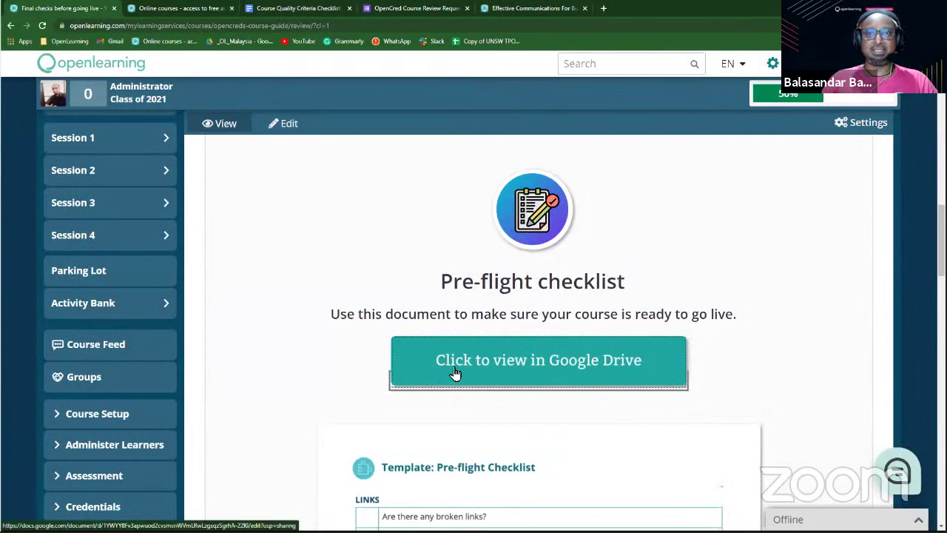
{"action": "scroll", "coordinate": [455, 374], "scroll_direction": "down", "scroll_amount": 15}
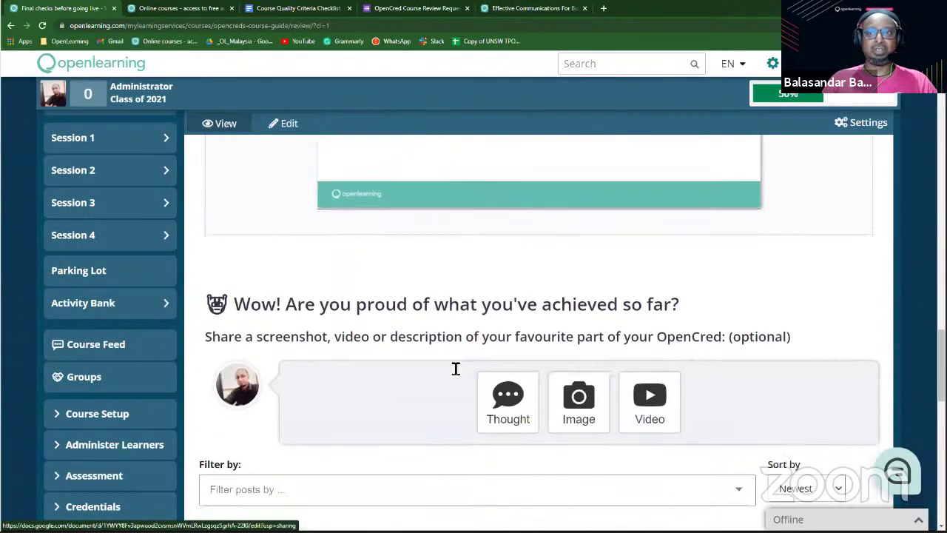
{"action": "scroll", "coordinate": [455, 368], "scroll_direction": "down", "scroll_amount": 4}
{"action": "scroll", "coordinate": [169, 245], "scroll_direction": "up", "scroll_amount": 2}
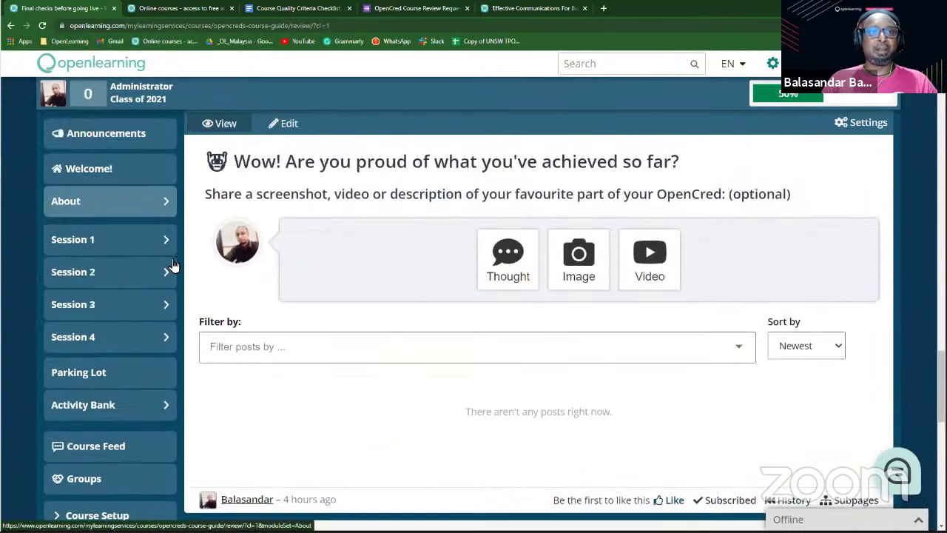
{"action": "scroll", "coordinate": [172, 264], "scroll_direction": "up", "scroll_amount": 1}
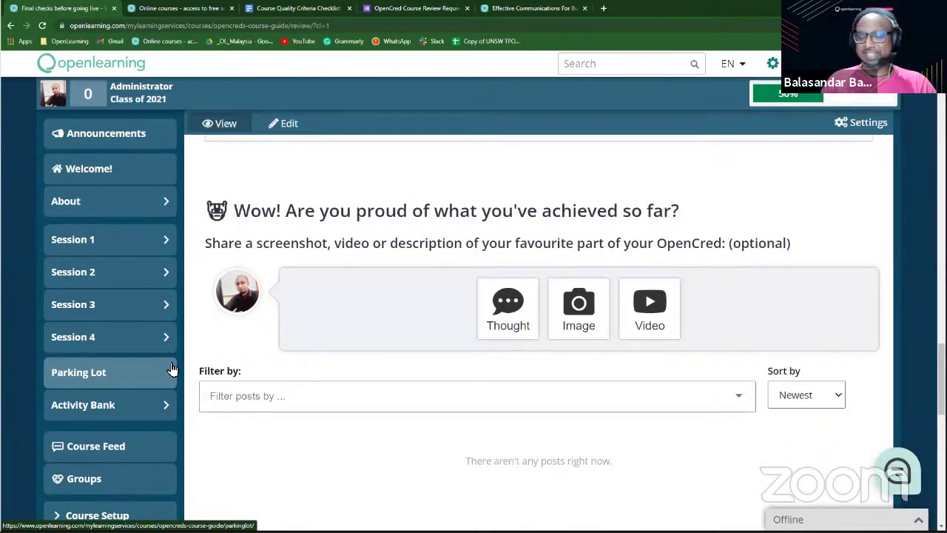
{"action": "scroll", "coordinate": [148, 444], "scroll_direction": "down", "scroll_amount": 1}
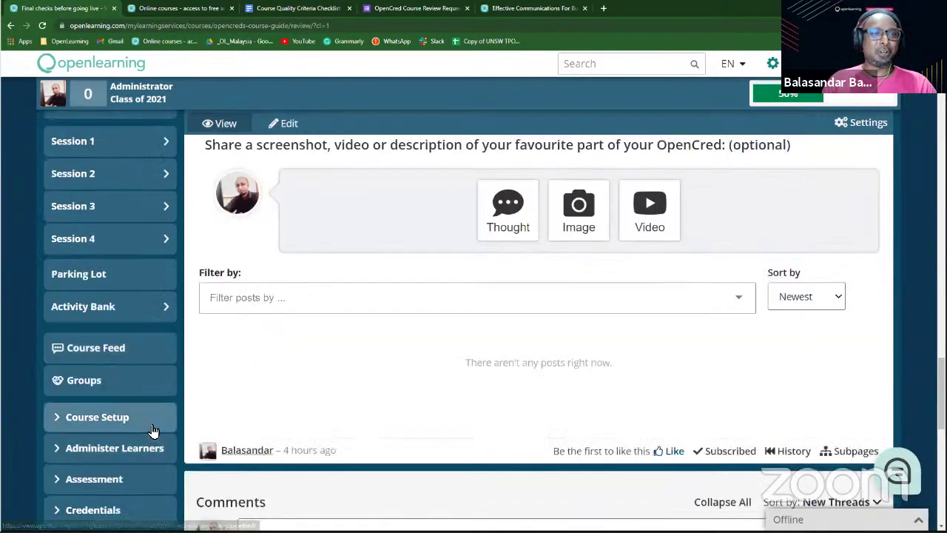
Step: Open the General course setup settings and review the course status, Course Promotion and Course categories sections
{"action": "left_click", "coordinate": [111, 416]}
{"action": "left_click", "coordinate": [111, 476]}
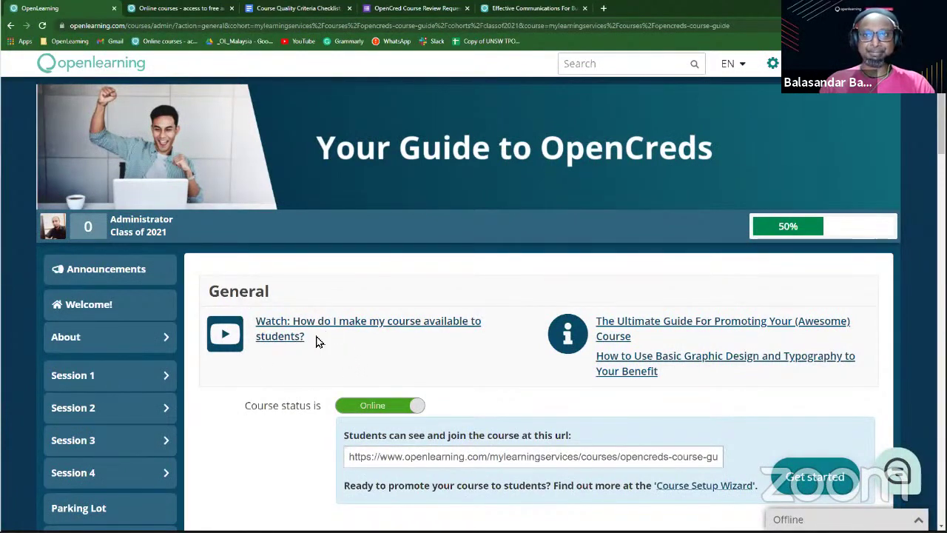
{"action": "scroll", "coordinate": [317, 340], "scroll_direction": "down", "scroll_amount": 2}
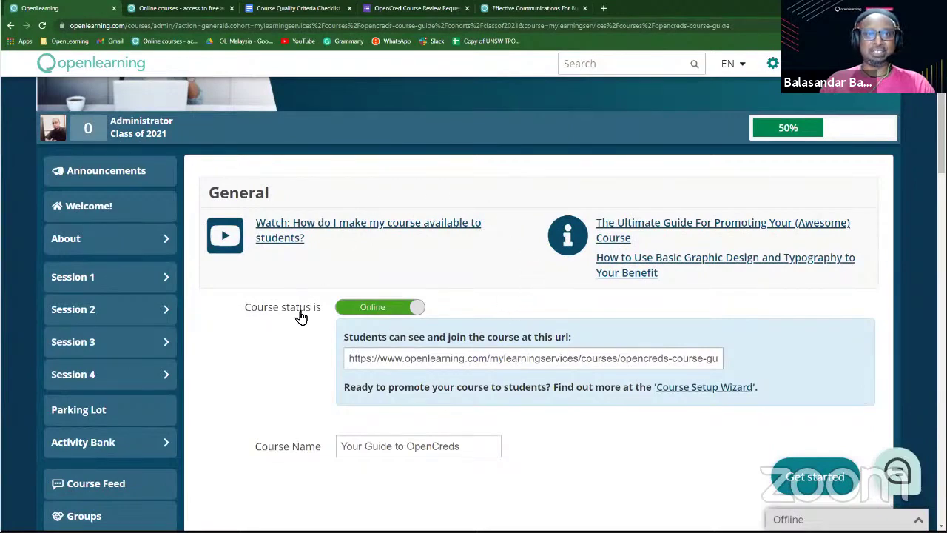
{"action": "scroll", "coordinate": [307, 319], "scroll_direction": "down", "scroll_amount": 1}
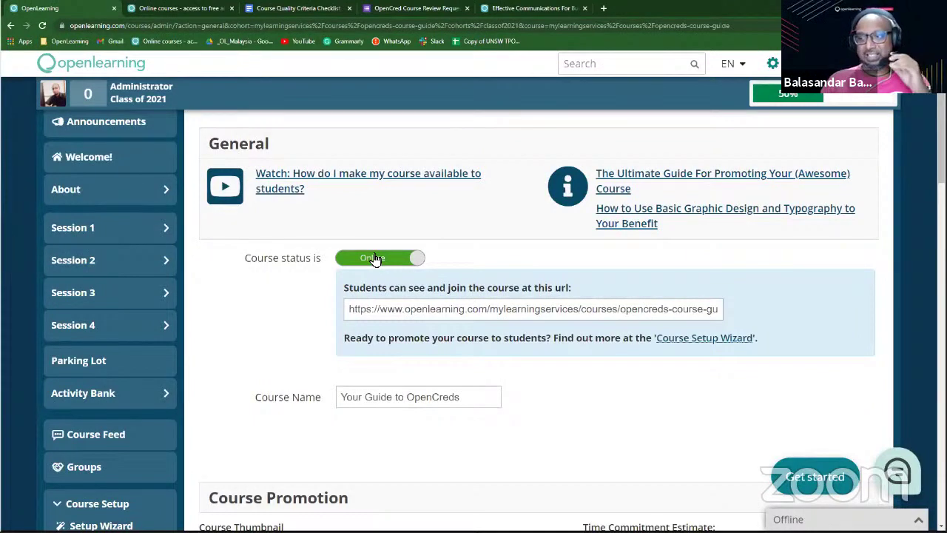
{"action": "scroll", "coordinate": [329, 310], "scroll_direction": "down", "scroll_amount": 5}
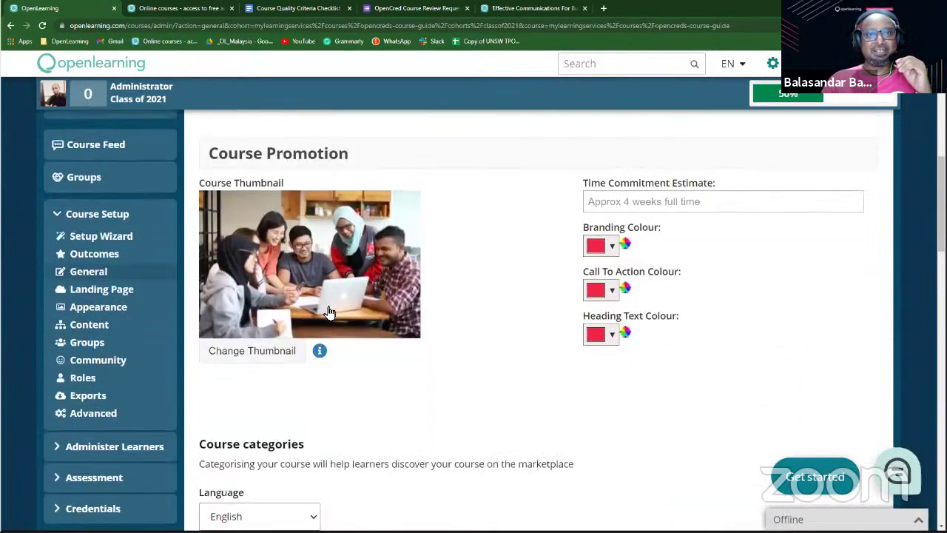
{"action": "scroll", "coordinate": [329, 311], "scroll_direction": "down", "scroll_amount": 3}
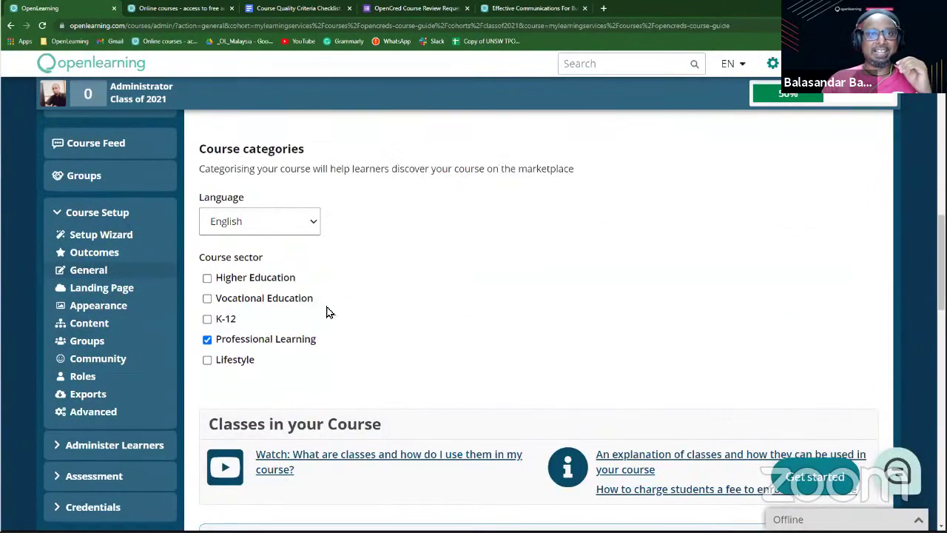
{"action": "scroll", "coordinate": [329, 312], "scroll_direction": "up", "scroll_amount": 2}
{"action": "scroll", "coordinate": [329, 312], "scroll_direction": "up", "scroll_amount": 2}
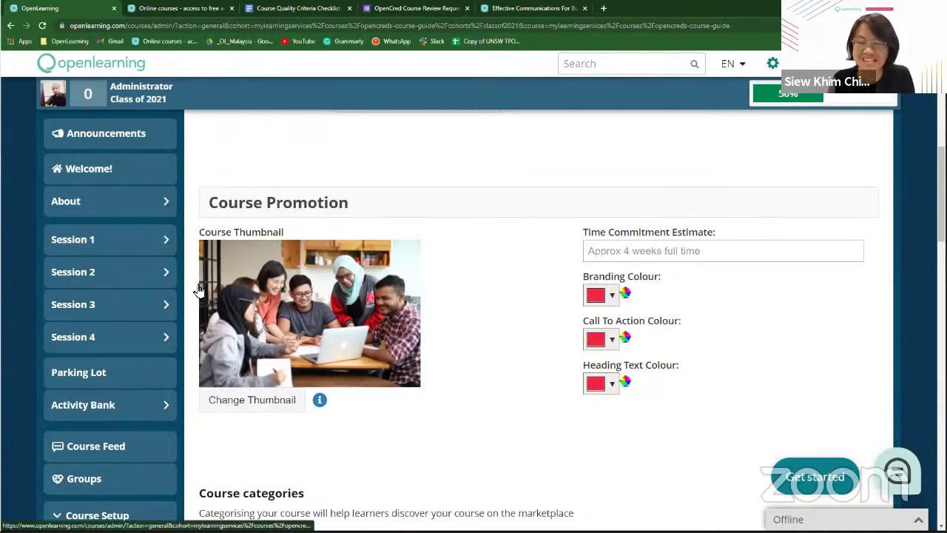
Step: Open the Community course setup settings and activate the Name field under Create New Achievement
{"action": "left_click", "coordinate": [135, 304]}
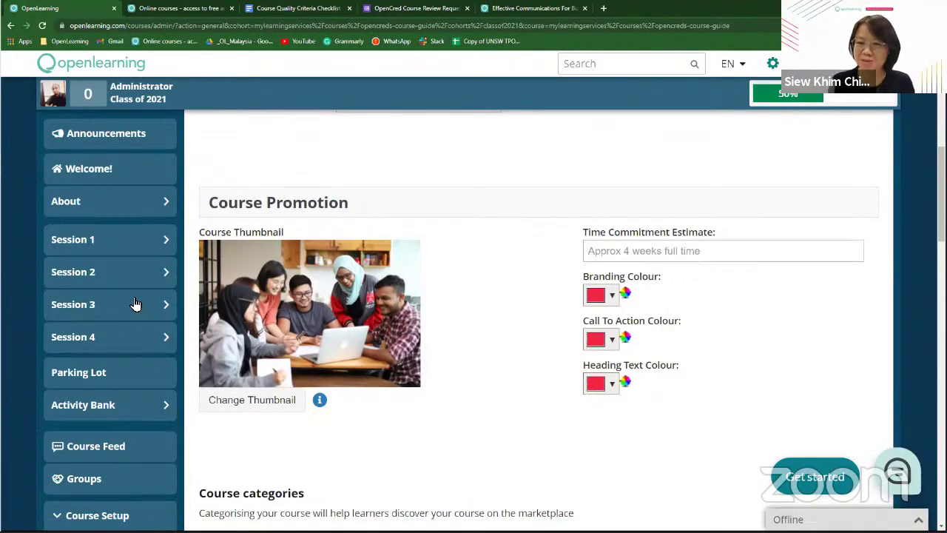
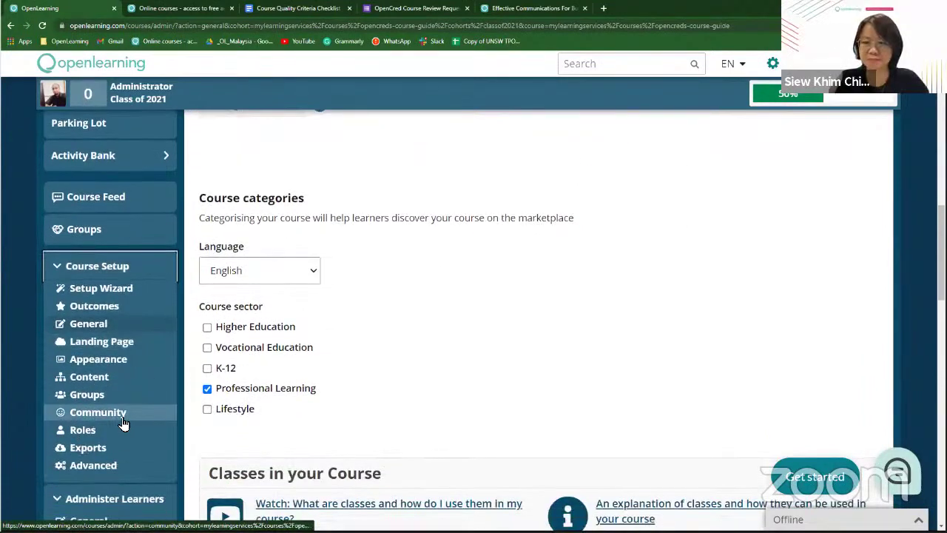
{"action": "left_click", "coordinate": [123, 423]}
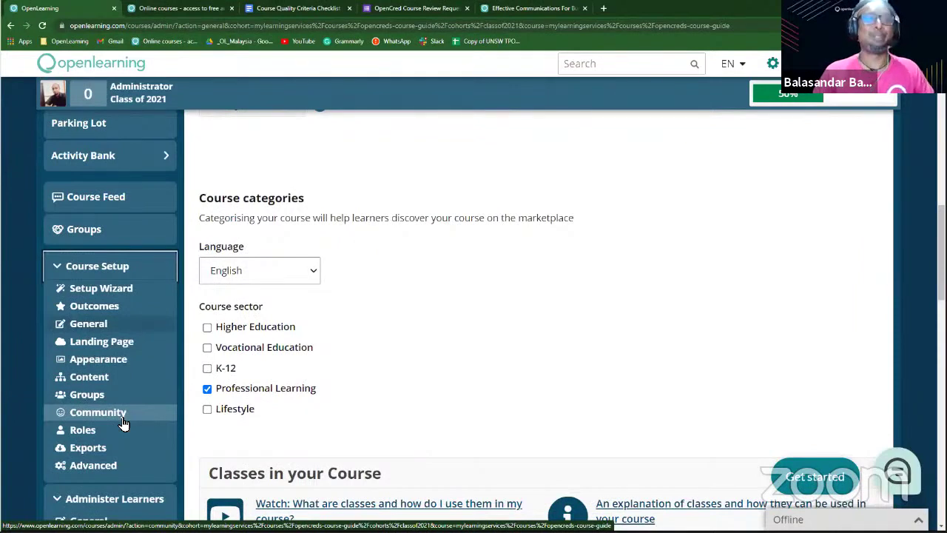
{"action": "left_click", "coordinate": [123, 423]}
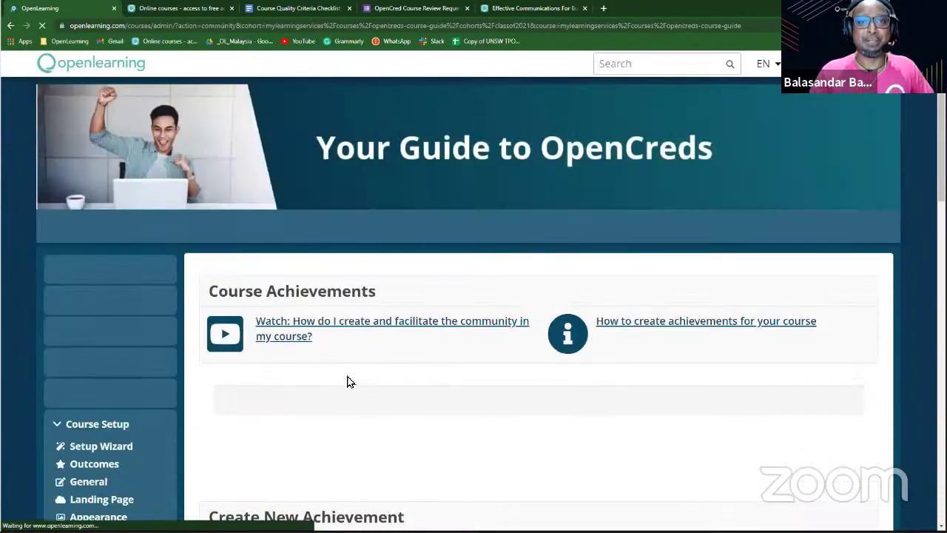
{"action": "scroll", "coordinate": [349, 381], "scroll_direction": "down", "scroll_amount": 2}
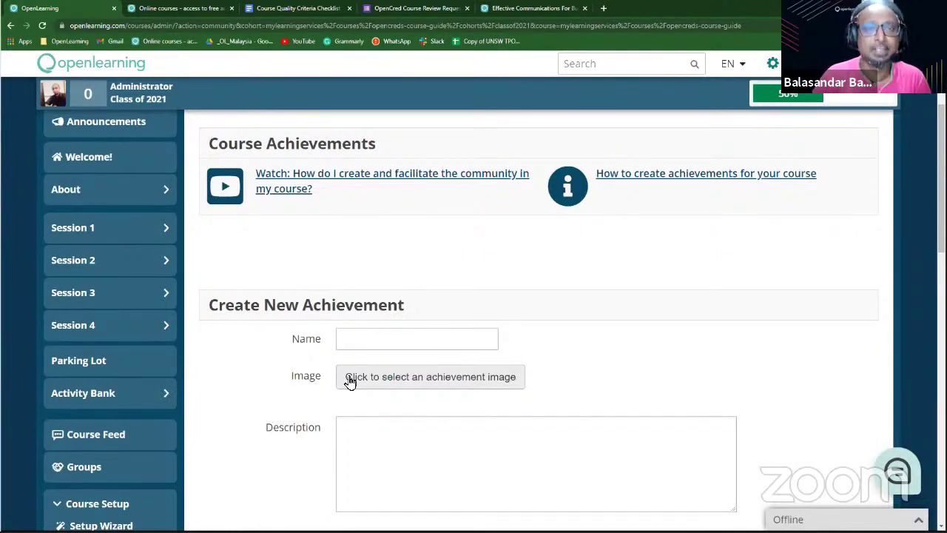
{"action": "left_click", "coordinate": [386, 345]}
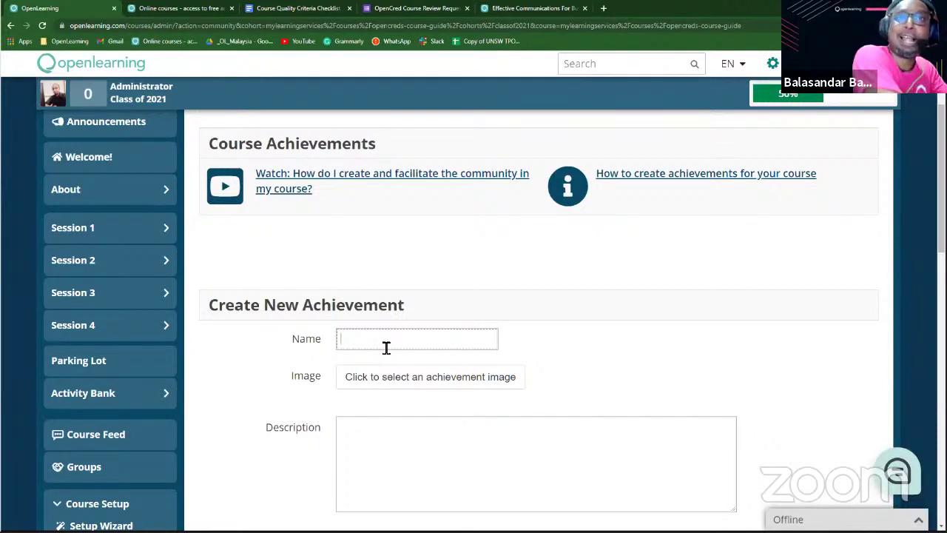
Step: Enter "Active Contribute" as the name of the new achievement
{"action": "type", "text": "Active"}
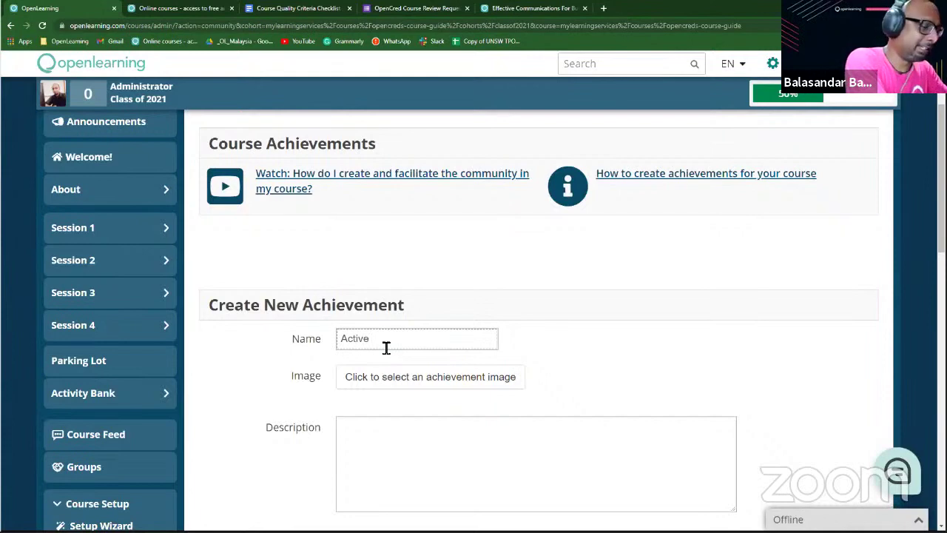
{"action": "type", "text": " Learner"}
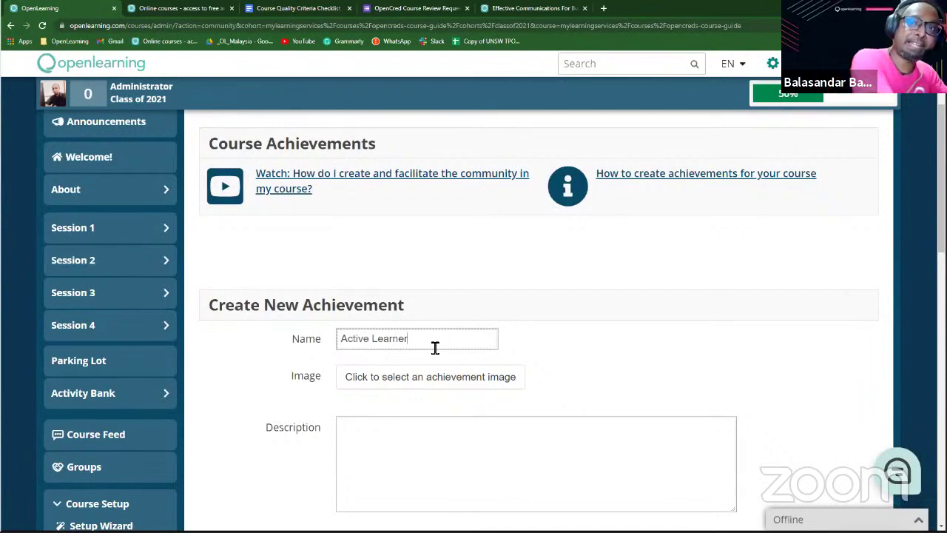
{"action": "key", "text": "BackSpace"}
{"action": "key", "text": "BackSpace"}
{"action": "key", "text": "BackSpace"}
{"action": "key", "text": "BackSpace"}
{"action": "key", "text": "BackSpace"}
{"action": "key", "text": "BackSpace"}
{"action": "key", "text": "BackSpace"}
{"action": "key", "text": "BackSpace"}
{"action": "type", "text": "Co"}
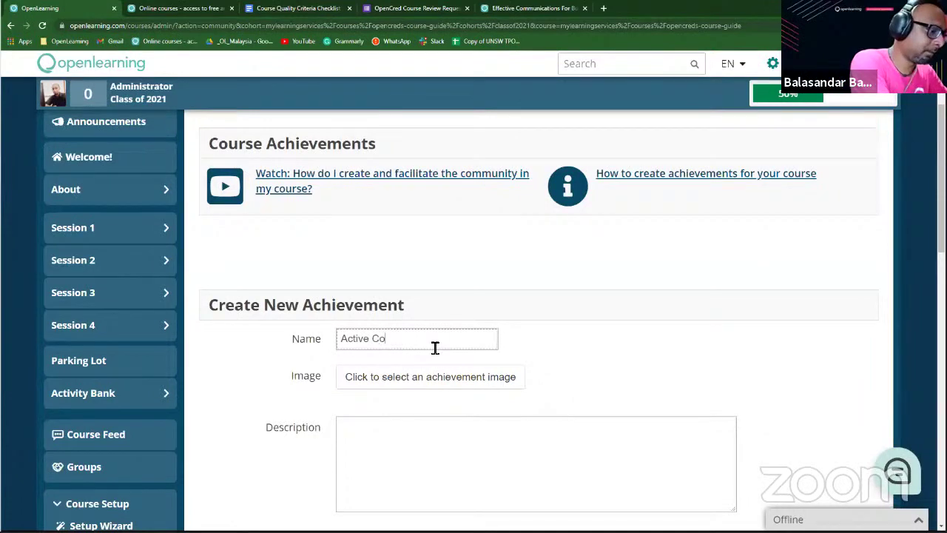
{"action": "type", "text": "ntrinute"}
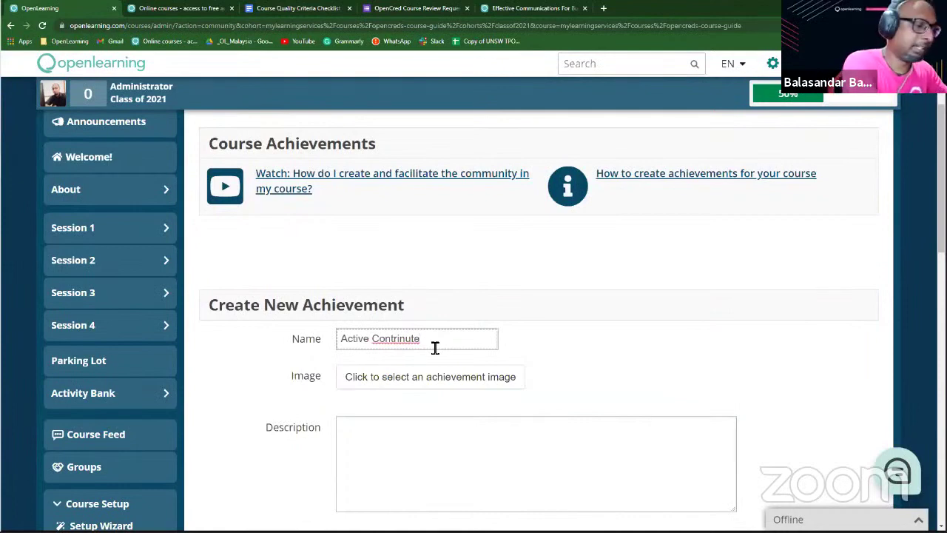
{"action": "key", "text": "BackSpace"}
{"action": "key", "text": "BackSpace"}
{"action": "key", "text": "BackSpace"}
{"action": "key", "text": "BackSpace"}
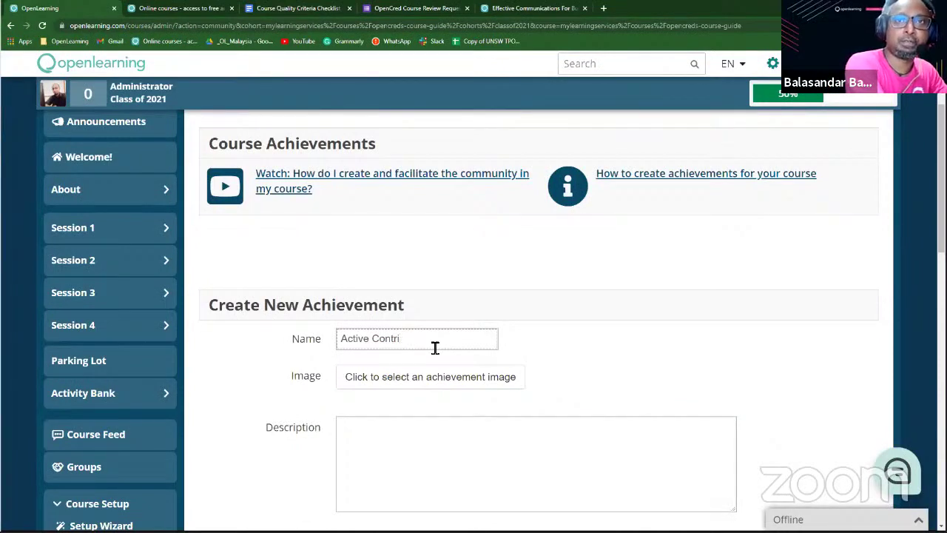
{"action": "type", "text": "bute"}
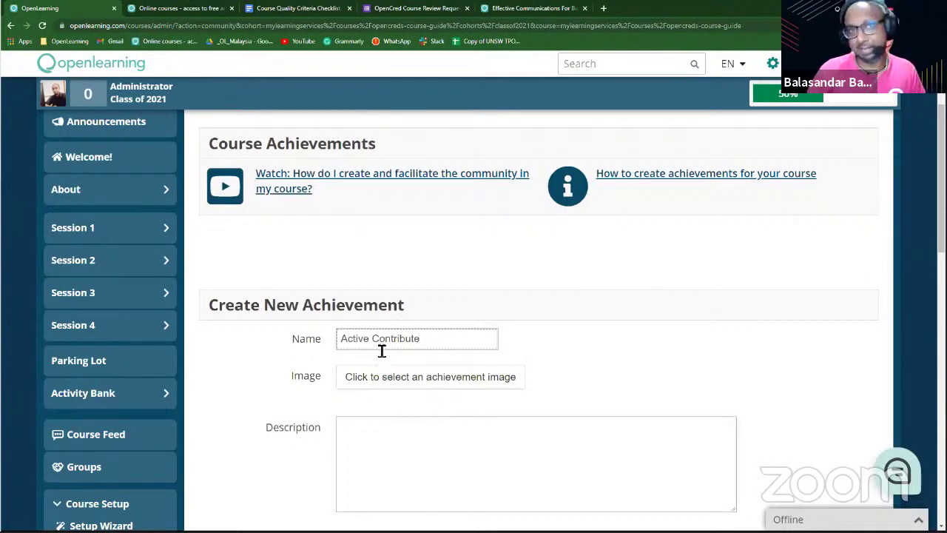
{"action": "left_click", "coordinate": [382, 387]}
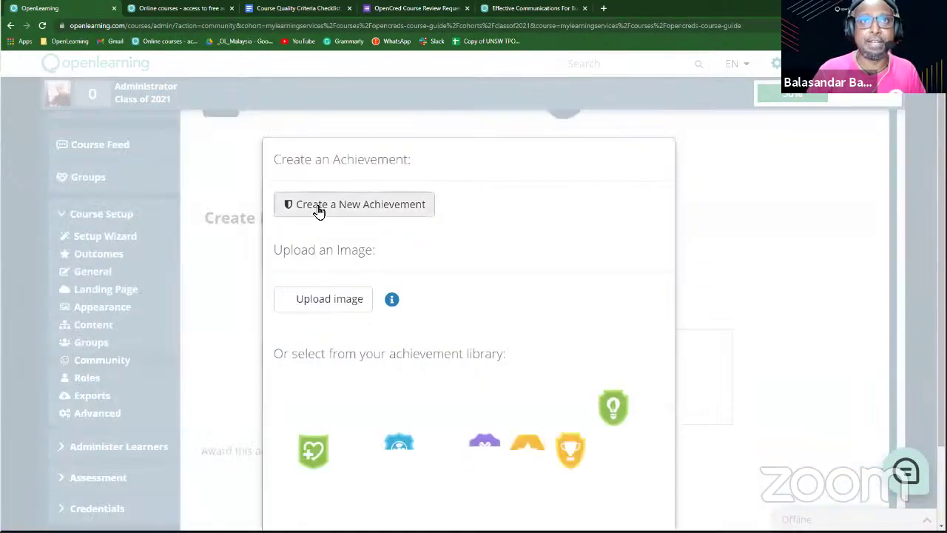
{"action": "left_click", "coordinate": [373, 213]}
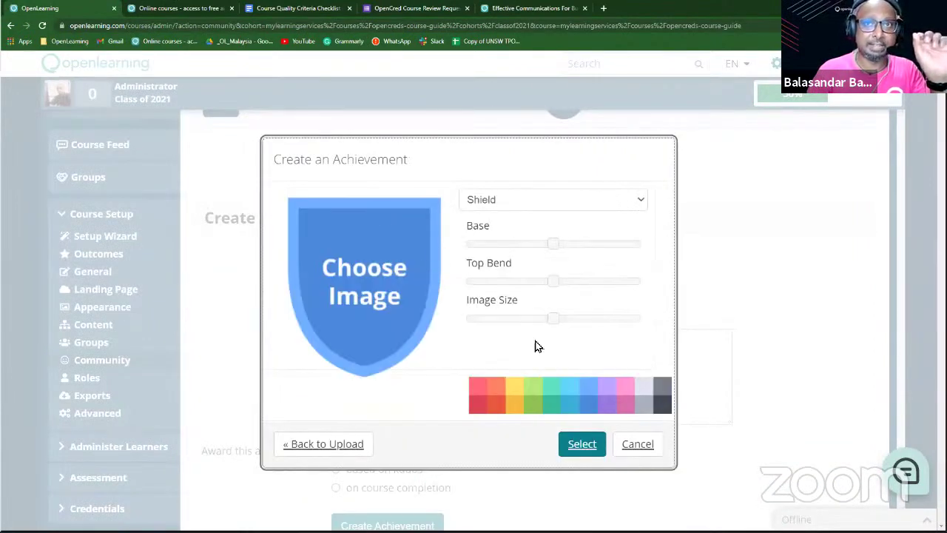
{"action": "left_click", "coordinate": [532, 402]}
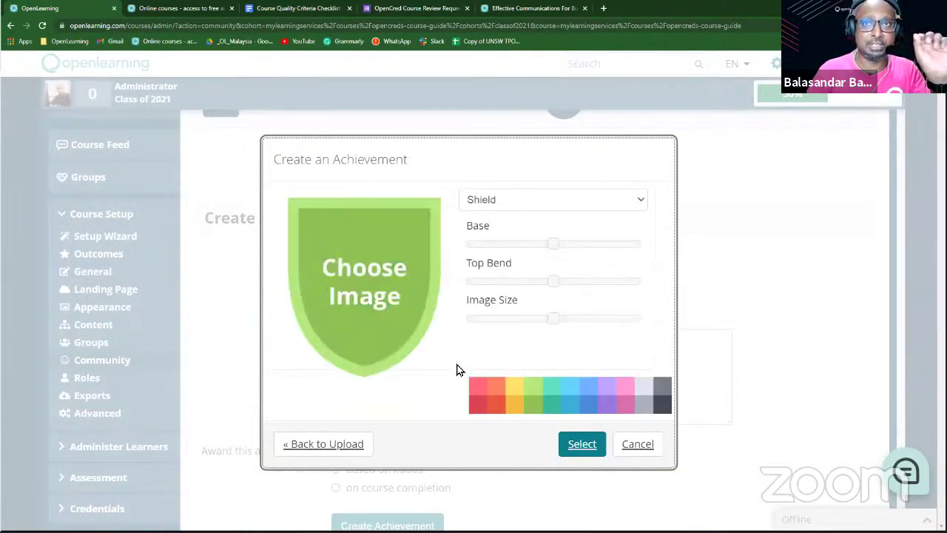
{"action": "left_click", "coordinate": [548, 409]}
{"action": "left_click", "coordinate": [630, 442]}
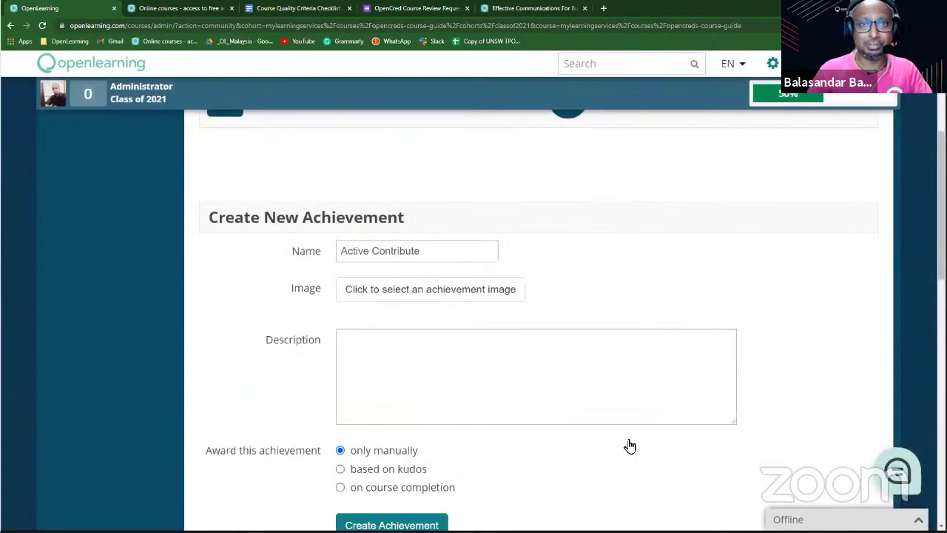
{"action": "left_click", "coordinate": [395, 364]}
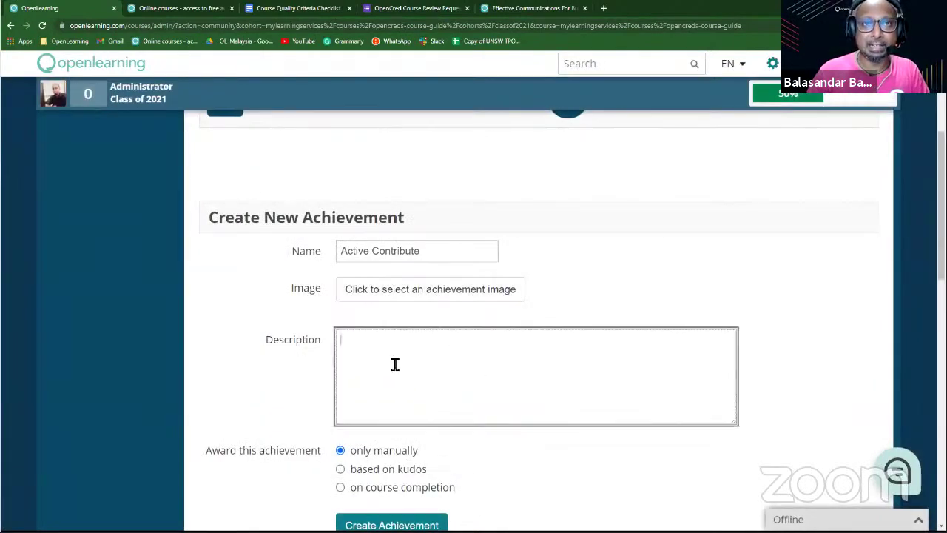
{"action": "left_click", "coordinate": [413, 294]}
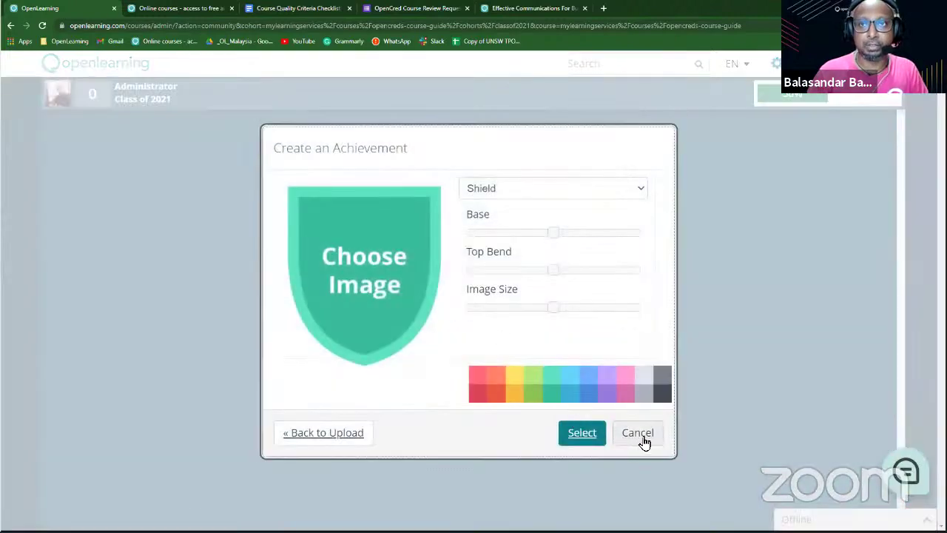
{"action": "left_click", "coordinate": [641, 440]}
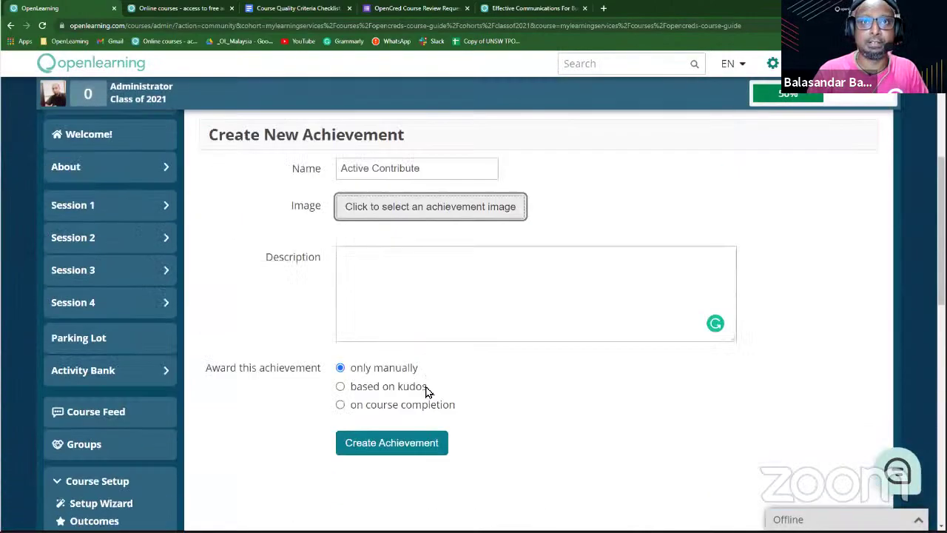
Step: Choose the red shield with the superhero emblem from the achievement library as the achievement's image
{"action": "left_click", "coordinate": [434, 400]}
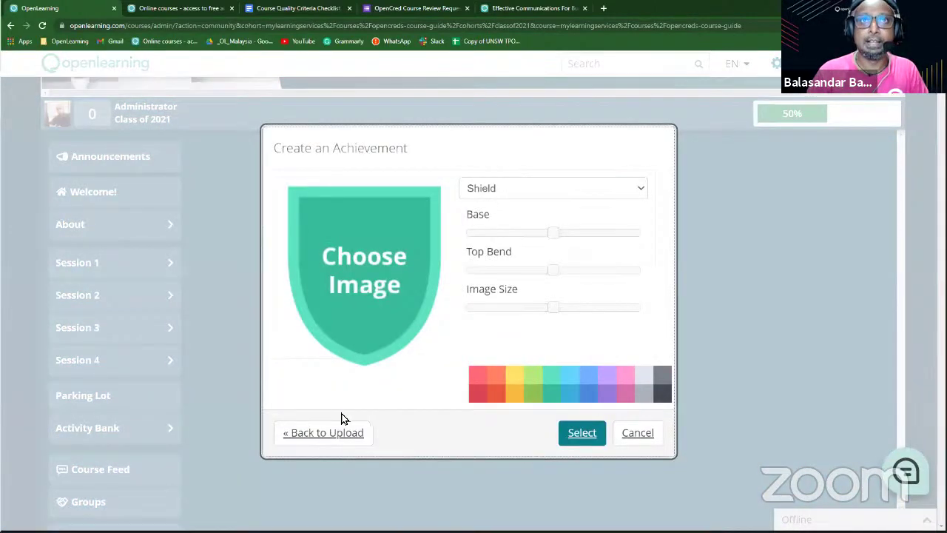
{"action": "left_click", "coordinate": [336, 435]}
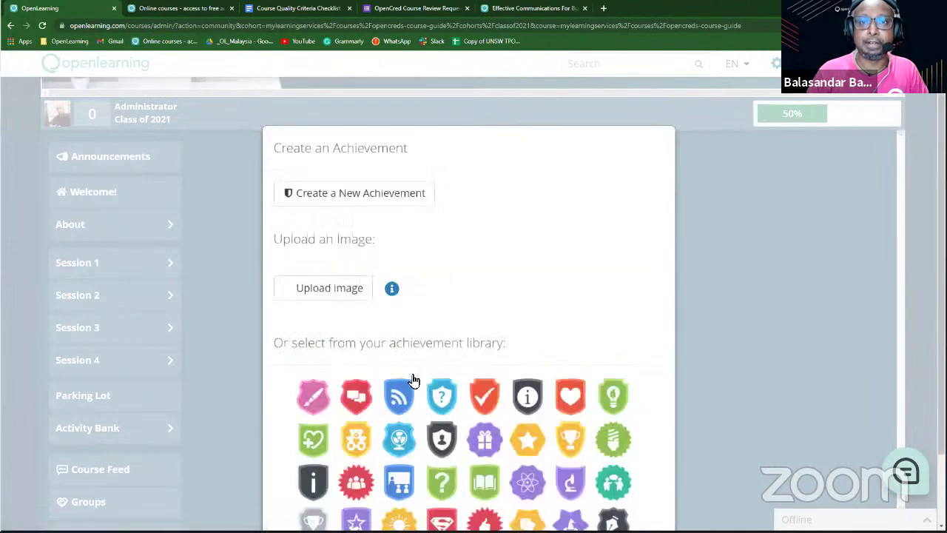
{"action": "scroll", "coordinate": [412, 380], "scroll_direction": "down", "scroll_amount": 1}
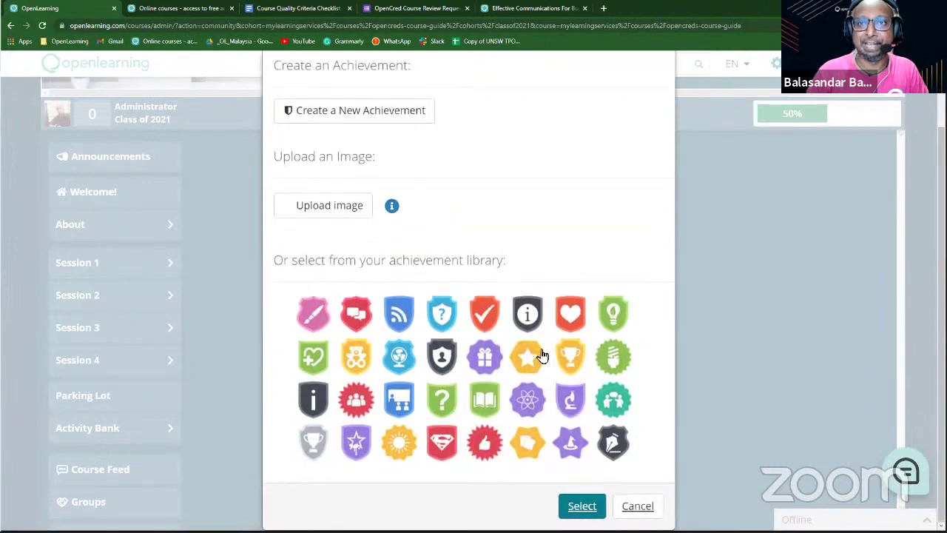
{"action": "left_click", "coordinate": [444, 442]}
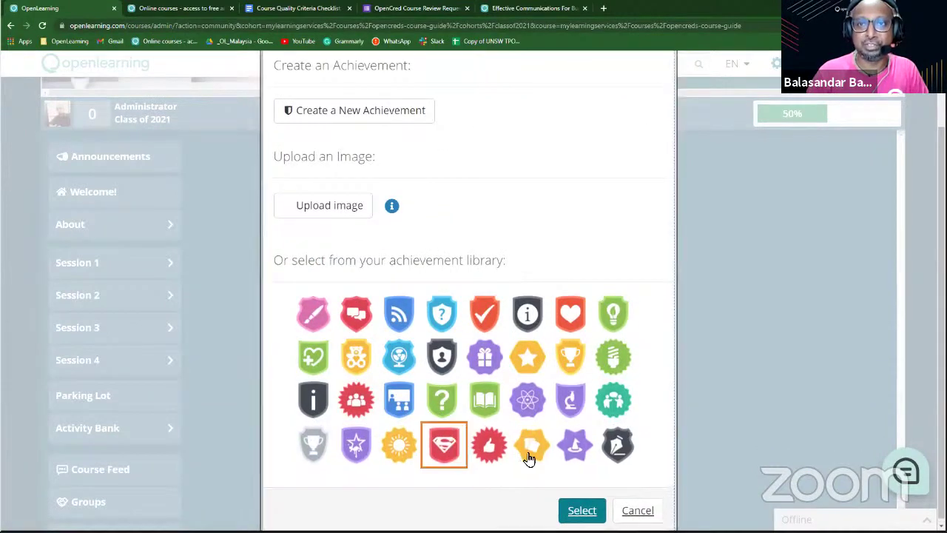
{"action": "left_click", "coordinate": [578, 506]}
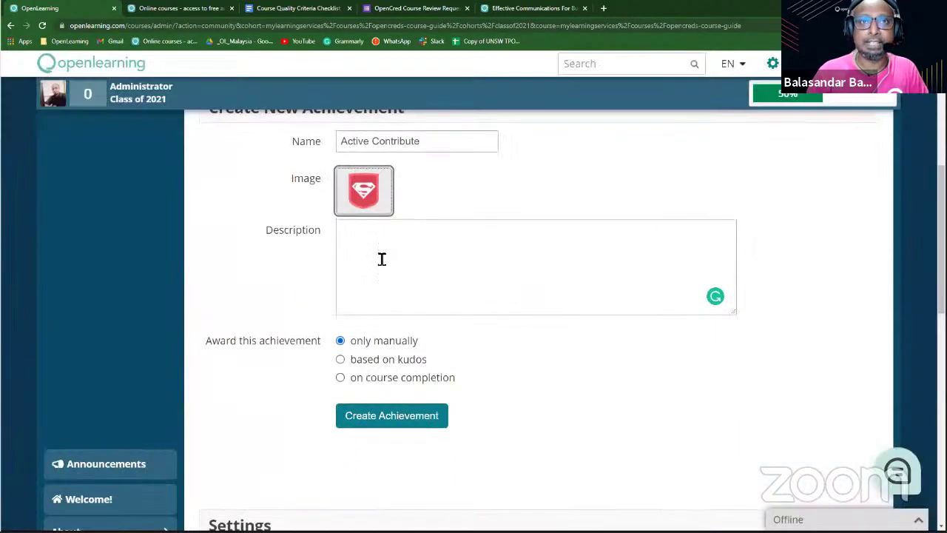
{"action": "left_click", "coordinate": [381, 259]}
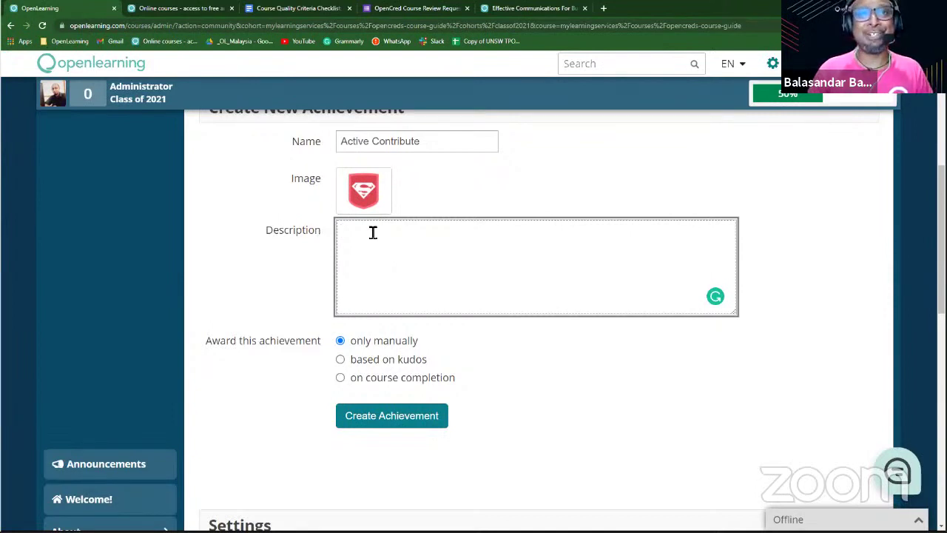
Step: Award the achievement based on kudos, with a minimum of 10 kudos required
{"action": "left_click", "coordinate": [369, 366]}
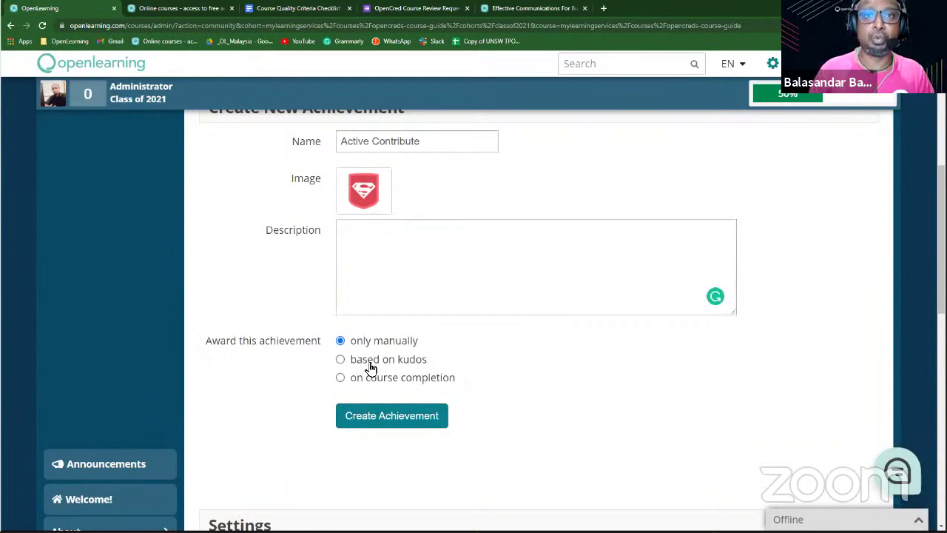
{"action": "left_click", "coordinate": [491, 382]}
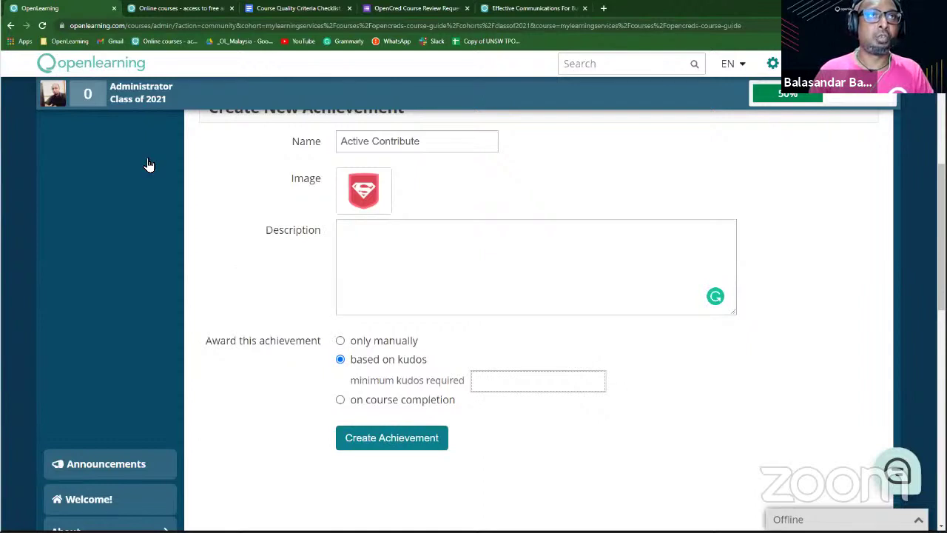
{"action": "mouse_move", "coordinate": [90, 93]}
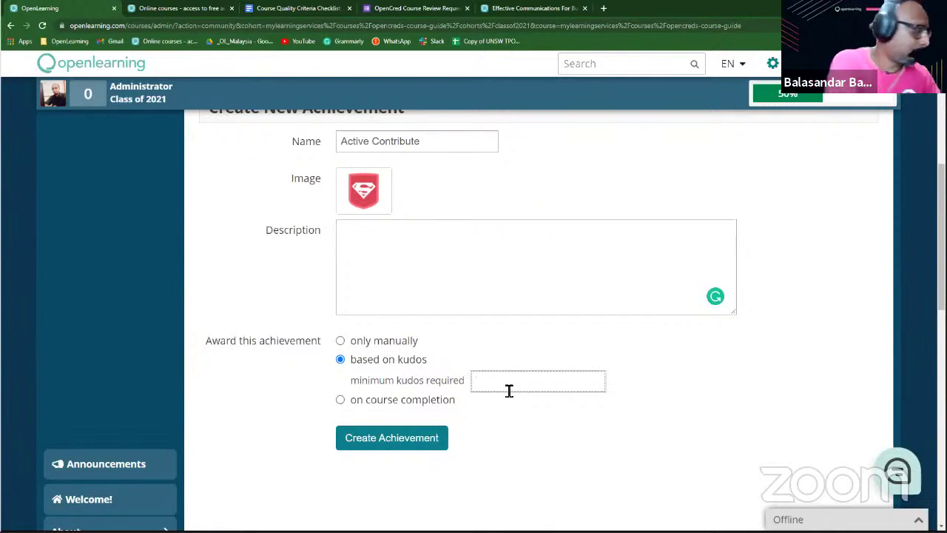
{"action": "type", "text": "10"}
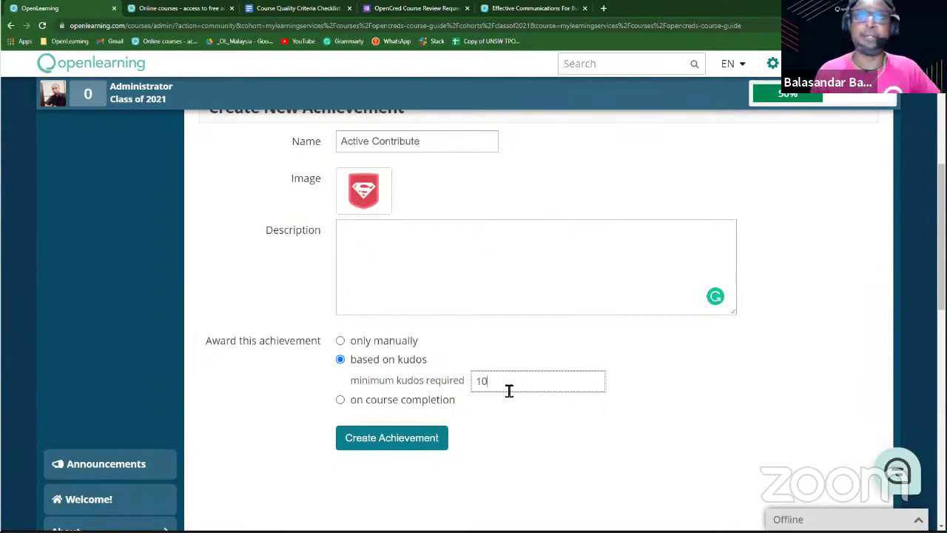
Step: Correct the achievement's name to "Active Contributor", using the spelling suggestion for the second word
{"action": "left_click", "coordinate": [467, 141]}
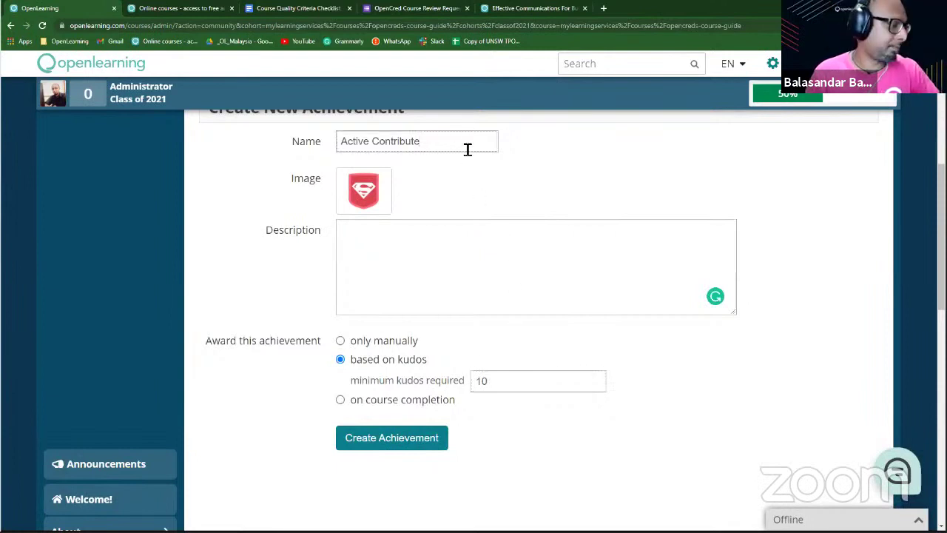
{"action": "type", "text": "r"}
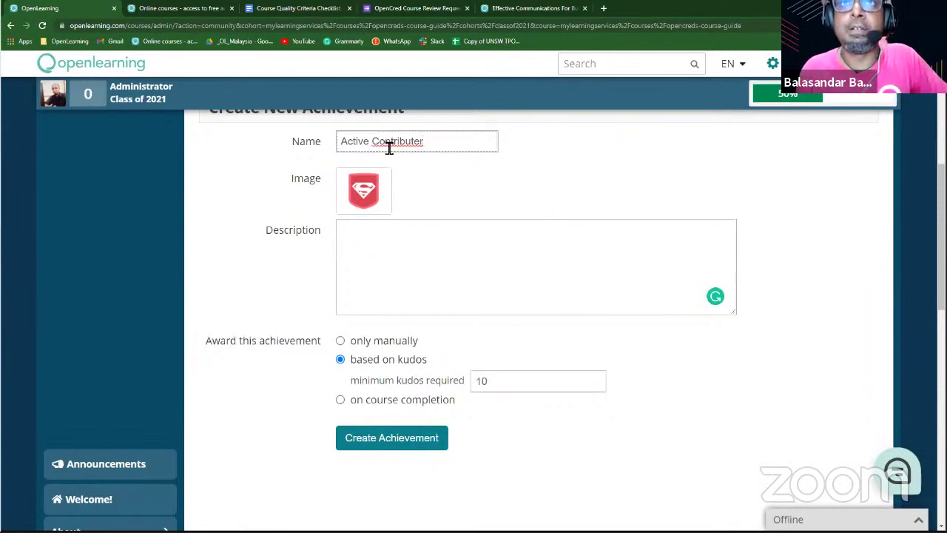
{"action": "right_click", "coordinate": [388, 147]}
{"action": "left_click", "coordinate": [398, 152]}
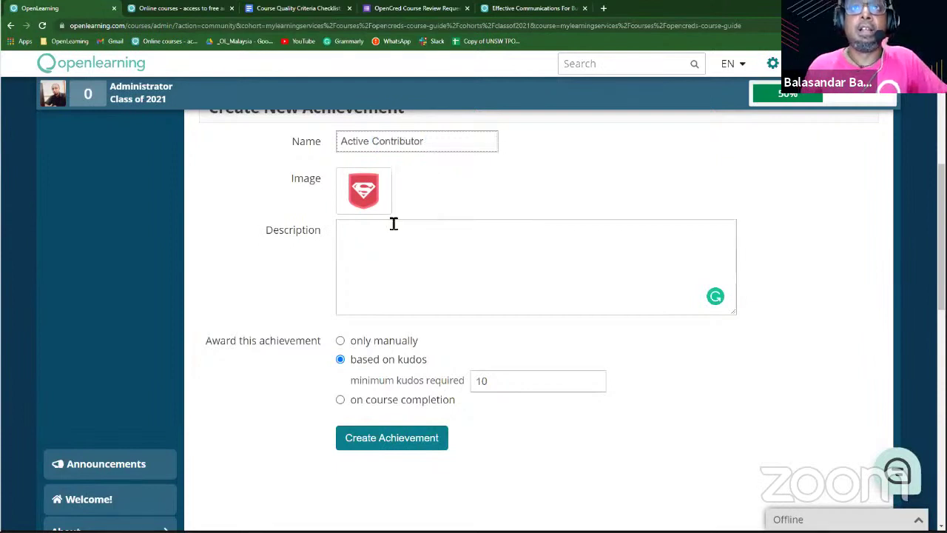
{"action": "left_click", "coordinate": [520, 383]}
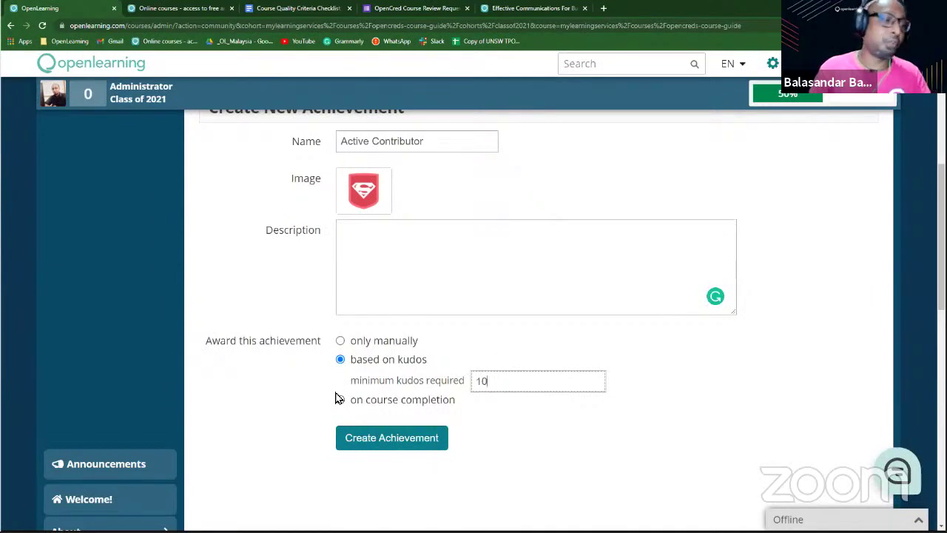
{"action": "scroll", "coordinate": [336, 399], "scroll_direction": "up", "scroll_amount": 1}
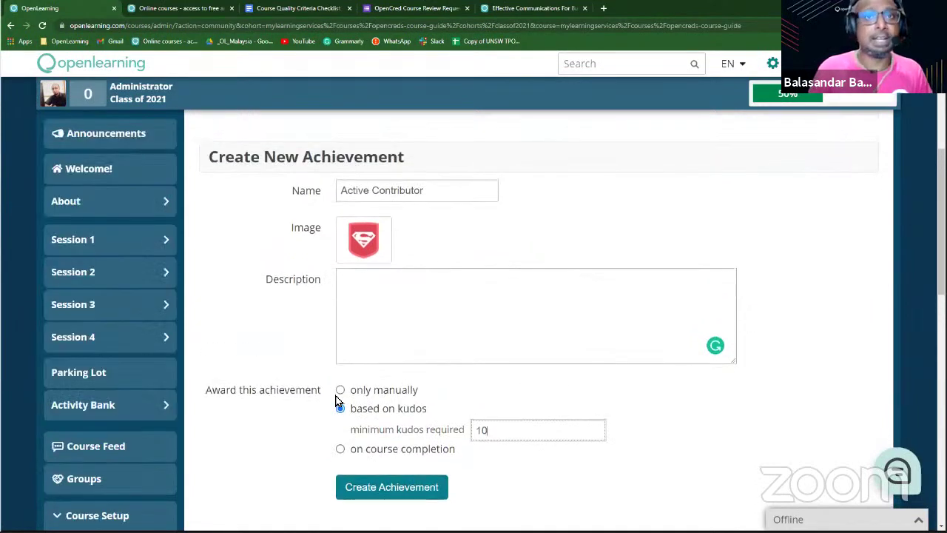